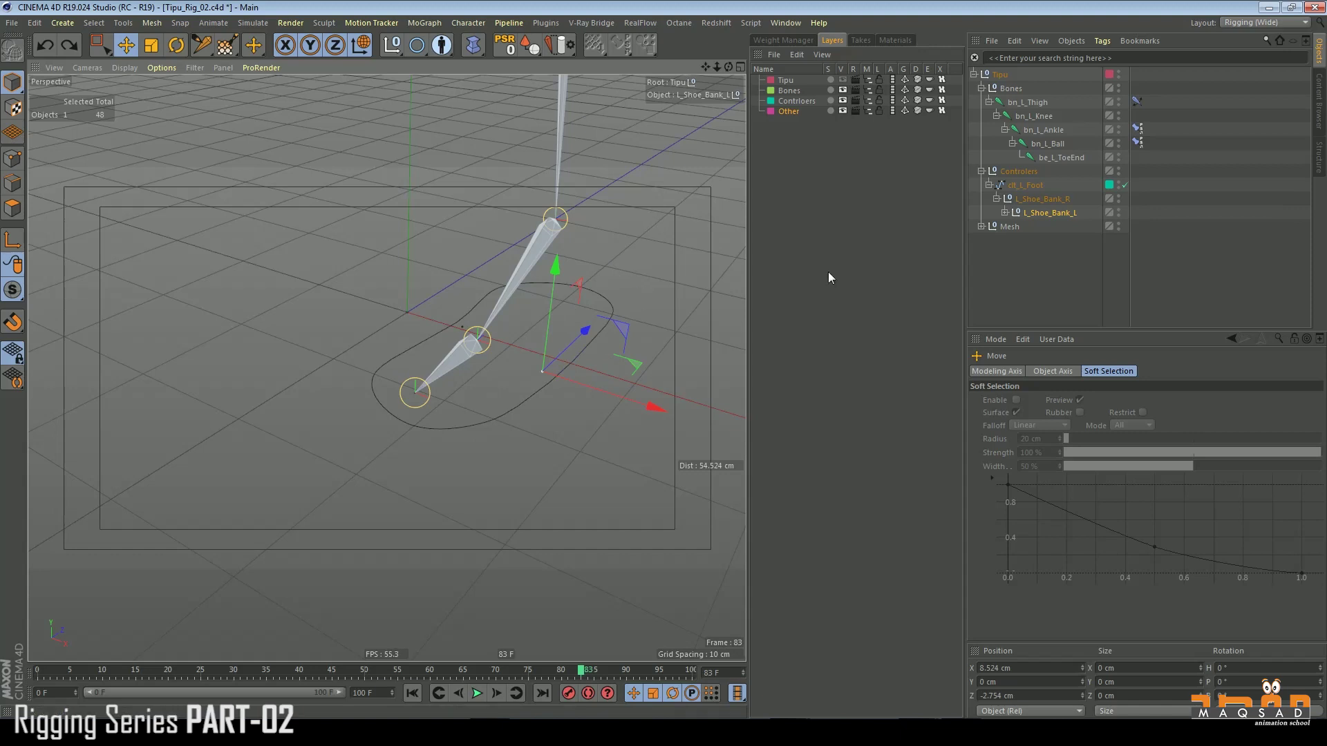
Step: Expand the L_Shoe_Bank_L and L_Toe_Lift nulls to reveal the rest of the foot control hierarchy
{"action": "left_click", "coordinate": [1005, 213]}
{"action": "left_click", "coordinate": [1012, 227]}
{"action": "left_click_drag", "start_coordinate": [669, 290], "coordinate": [483, 297], "text": "alt"}
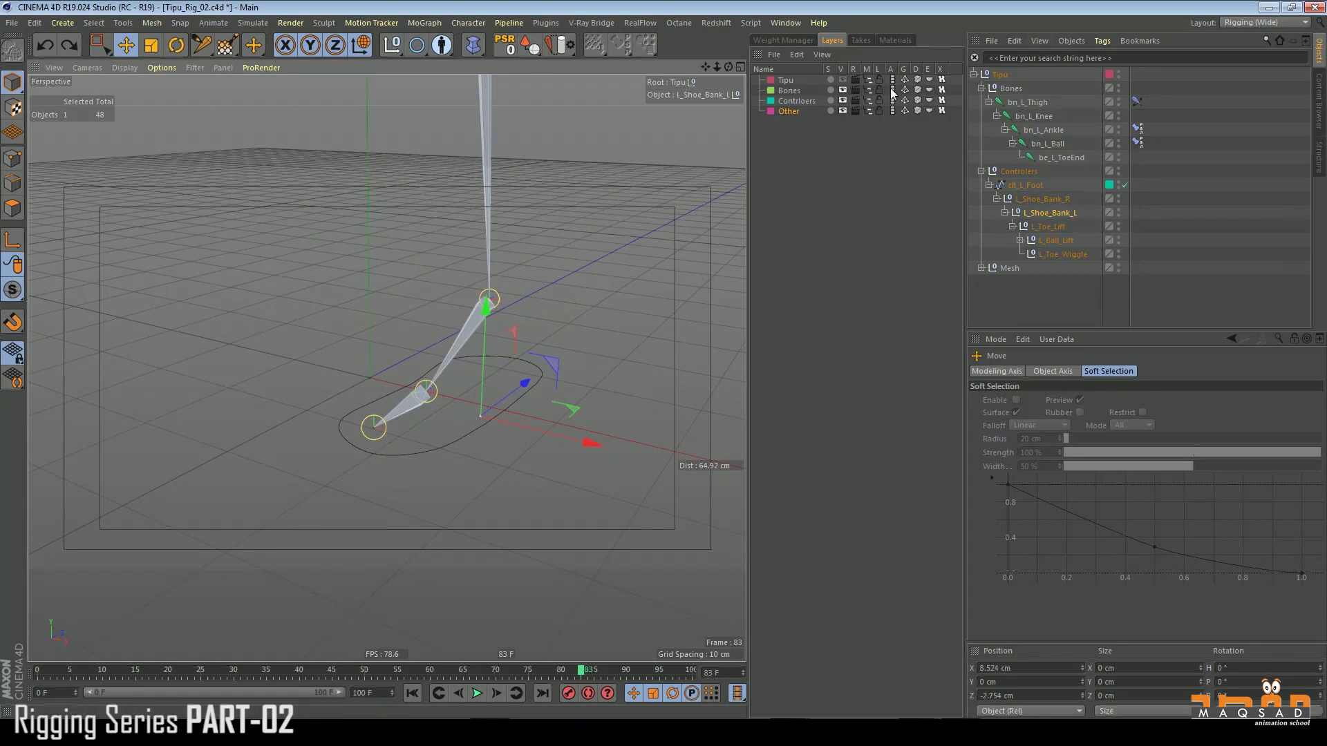
Step: Make the Tipu layer visible and switch the viewport from wireframe to Gouraud shading
{"action": "left_click", "coordinate": [842, 79]}
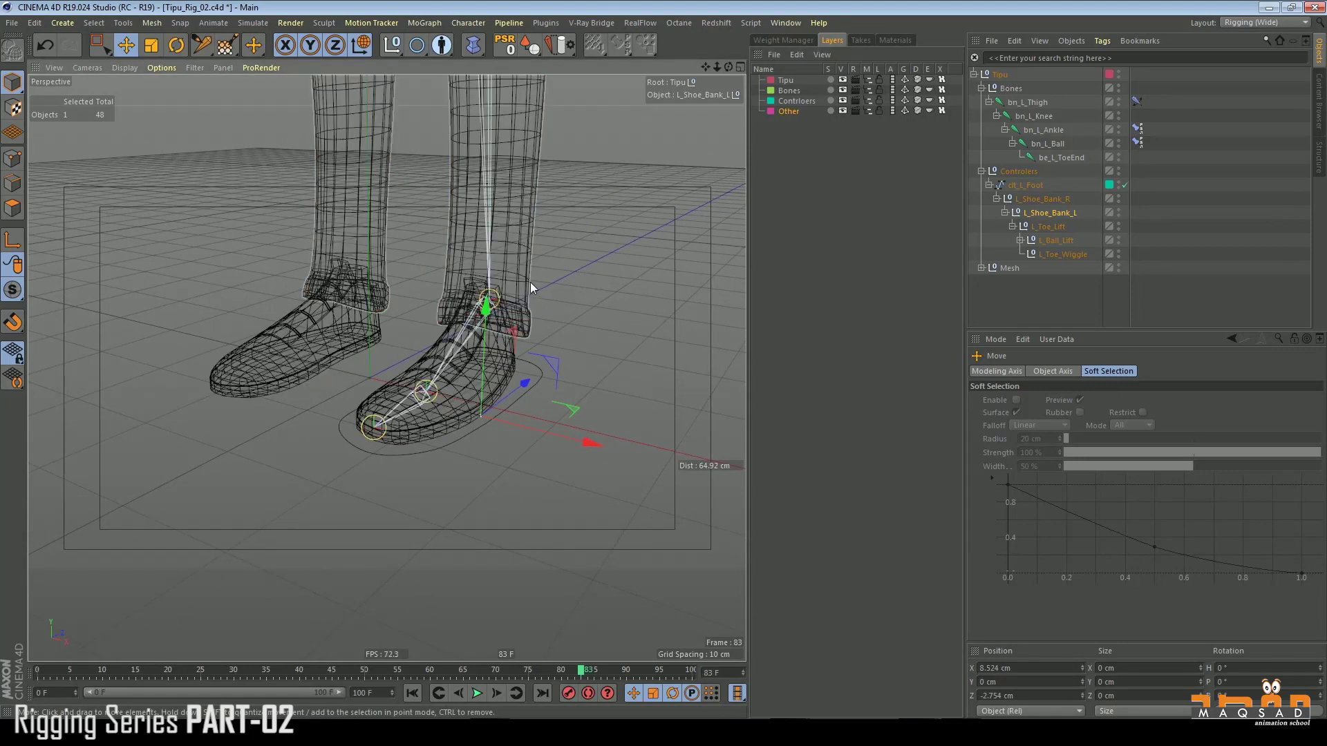
{"action": "key", "text": "n"}
{"action": "key", "text": "a"}
{"action": "right_click_drag", "start_coordinate": [524, 249], "coordinate": [456, 317], "text": "alt"}
{"action": "left_click_drag", "start_coordinate": [456, 317], "coordinate": [472, 302], "text": "alt"}
{"action": "middle_click_drag", "start_coordinate": [472, 307], "coordinate": [464, 407], "text": "alt"}
{"action": "left_click_drag", "start_coordinate": [465, 408], "coordinate": [500, 293], "text": "alt"}
Step: Select the clt_L_Foot spline and examine its object properties
{"action": "left_click", "coordinate": [1013, 187]}
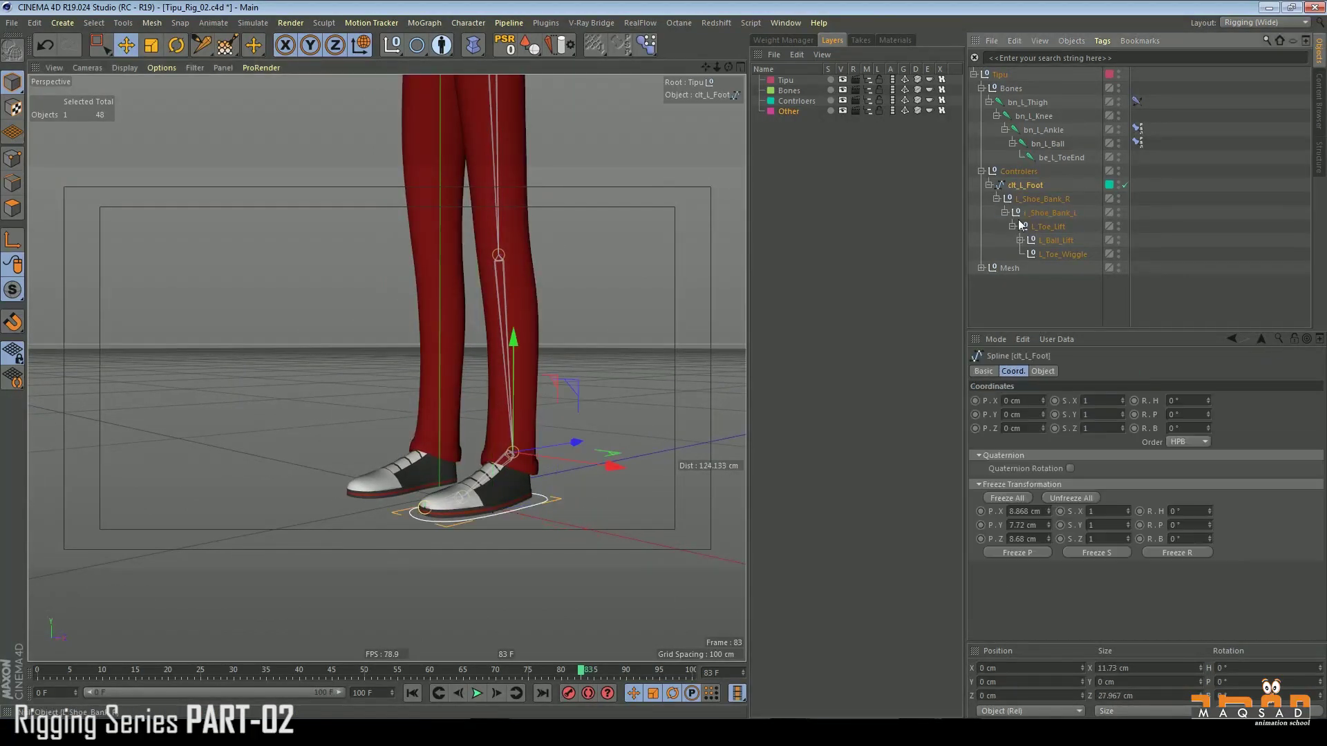
{"action": "left_click", "coordinate": [1051, 372]}
{"action": "left_click", "coordinate": [1064, 341]}
{"action": "left_click_drag", "start_coordinate": [599, 216], "coordinate": [504, 242], "text": "alt"}
{"action": "middle_click_drag", "start_coordinate": [470, 280], "coordinate": [513, 216], "text": "alt"}
{"action": "mouse_move", "coordinate": [513, 216]}
{"action": "left_mouse_down", "text": "alt"}
{"action": "mouse_move", "coordinate": [498, 234]}
{"action": "mouse_move", "coordinate": [525, 238]}
{"action": "left_mouse_up", "text": "alt"}
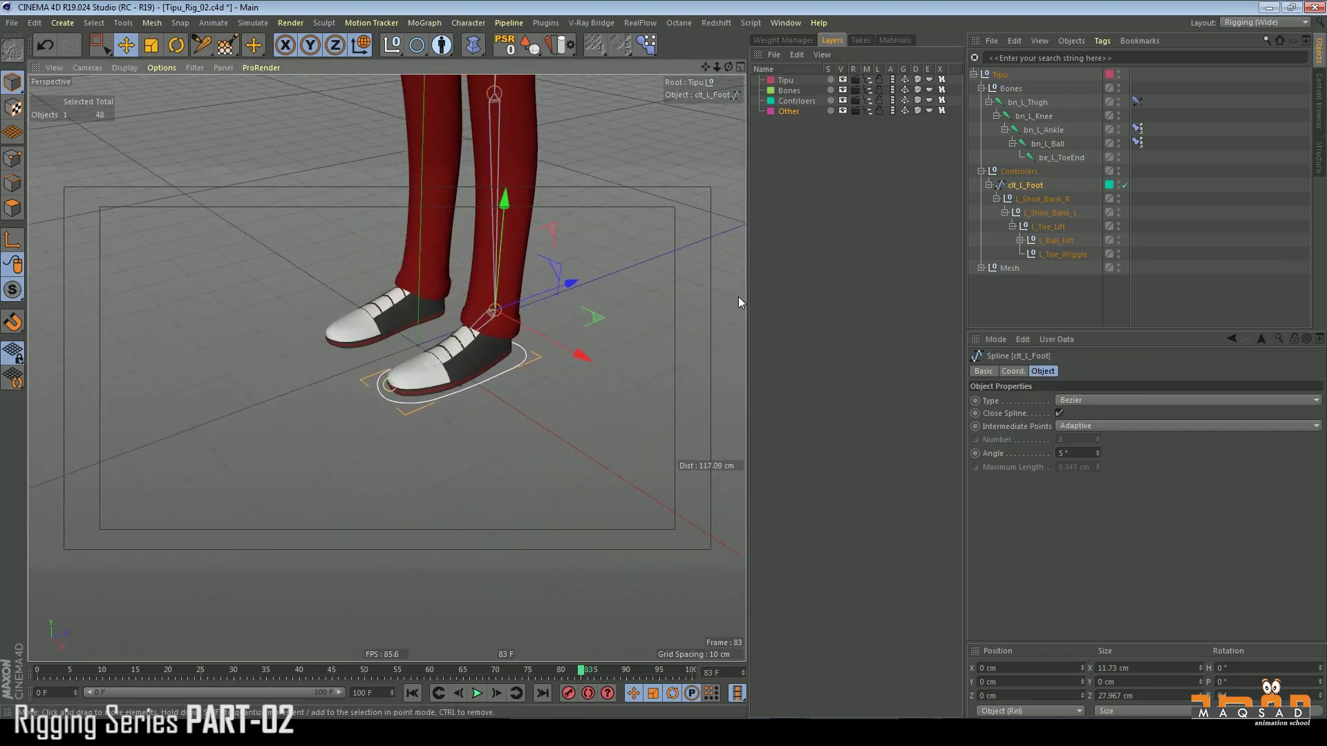
Step: Try rotating the L_Shoe_Bank_R null at the side of the shoe, and undo the rotation
{"action": "left_click", "coordinate": [1047, 198]}
{"action": "key", "text": "t"}
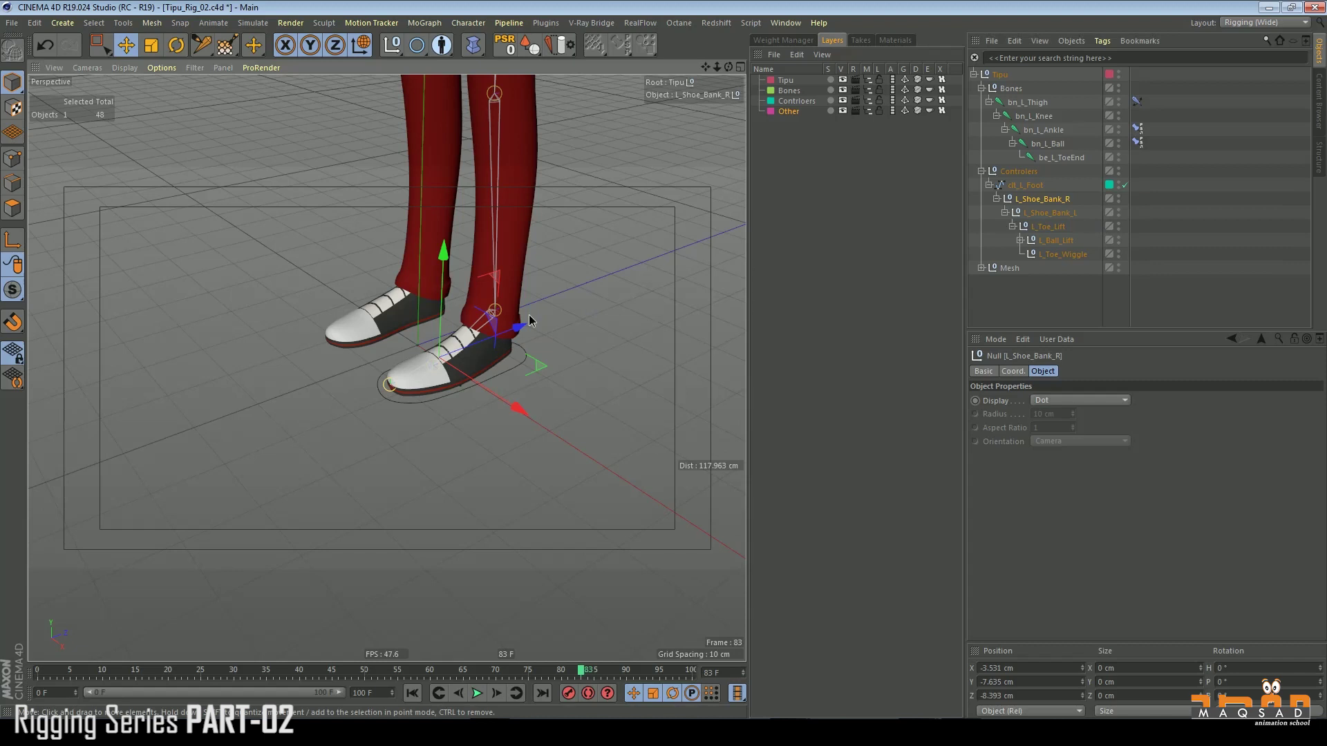
{"action": "scroll", "coordinate": [590, 308], "scroll_direction": "up", "scroll_amount": 5}
{"action": "key", "text": "r"}
{"action": "left_click_drag", "start_coordinate": [415, 343], "coordinate": [477, 351]}
{"action": "key", "text": "ctrl+z"}
Step: Display the coordinates of L_Shoe_Bank_R, try banking it to about -46°, and undo the rotation
{"action": "left_click", "coordinate": [1038, 196]}
{"action": "middle_click_drag", "start_coordinate": [597, 335], "coordinate": [615, 304], "text": "alt"}
{"action": "left_click", "coordinate": [1013, 371]}
{"action": "left_click_drag", "start_coordinate": [597, 383], "coordinate": [417, 335], "text": "alt"}
{"action": "left_click_drag", "start_coordinate": [417, 335], "coordinate": [460, 338], "text": "alt"}
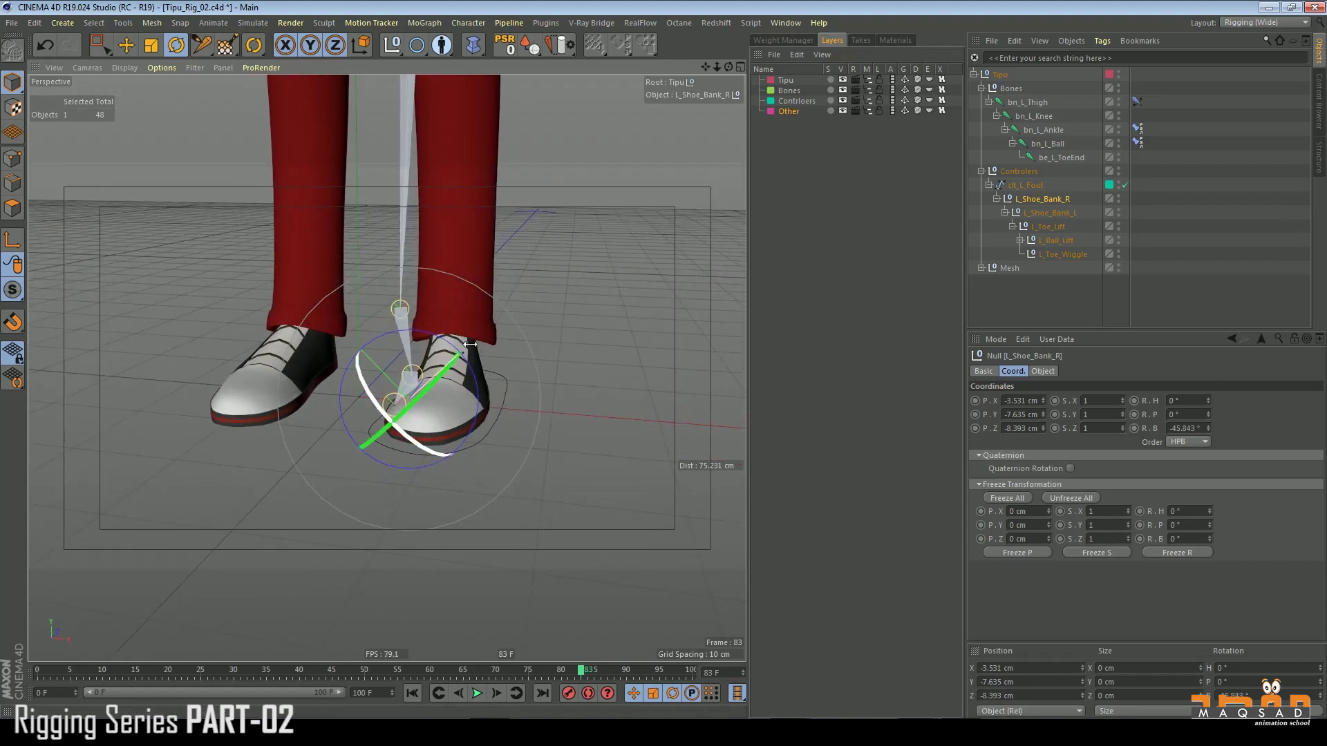
{"action": "key", "text": "ctrl+z"}
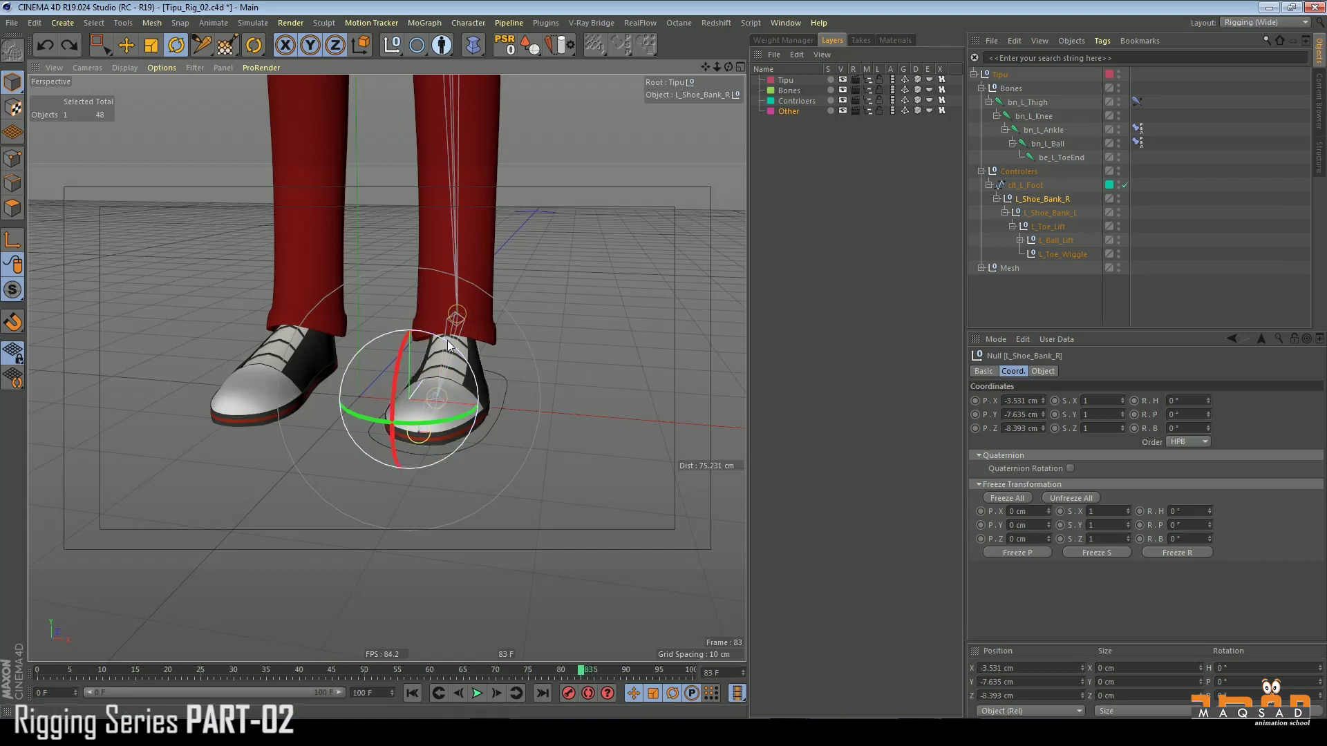
Step: Try banking the L_Shoe_Bank_L null to about 40°, undo it, and return to the Move tool
{"action": "left_click", "coordinate": [1050, 212]}
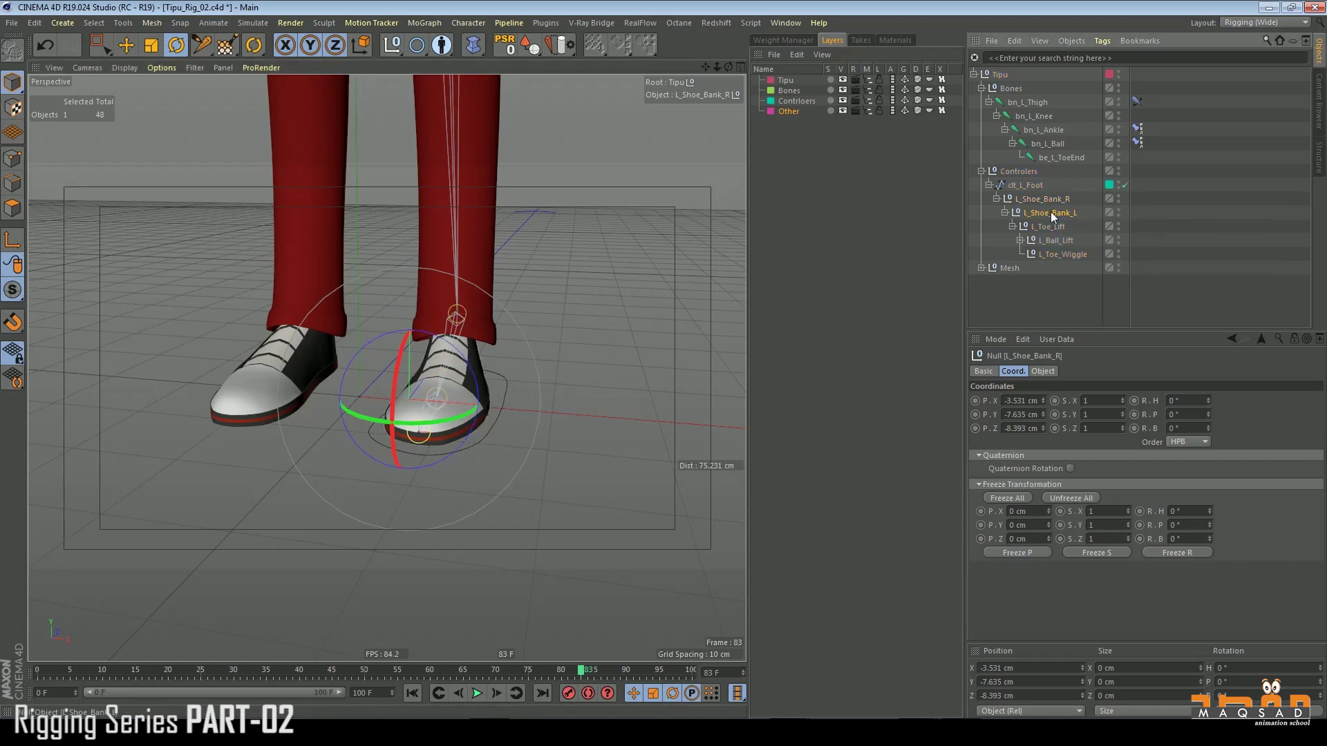
{"action": "left_click_drag", "start_coordinate": [528, 358], "coordinate": [586, 392]}
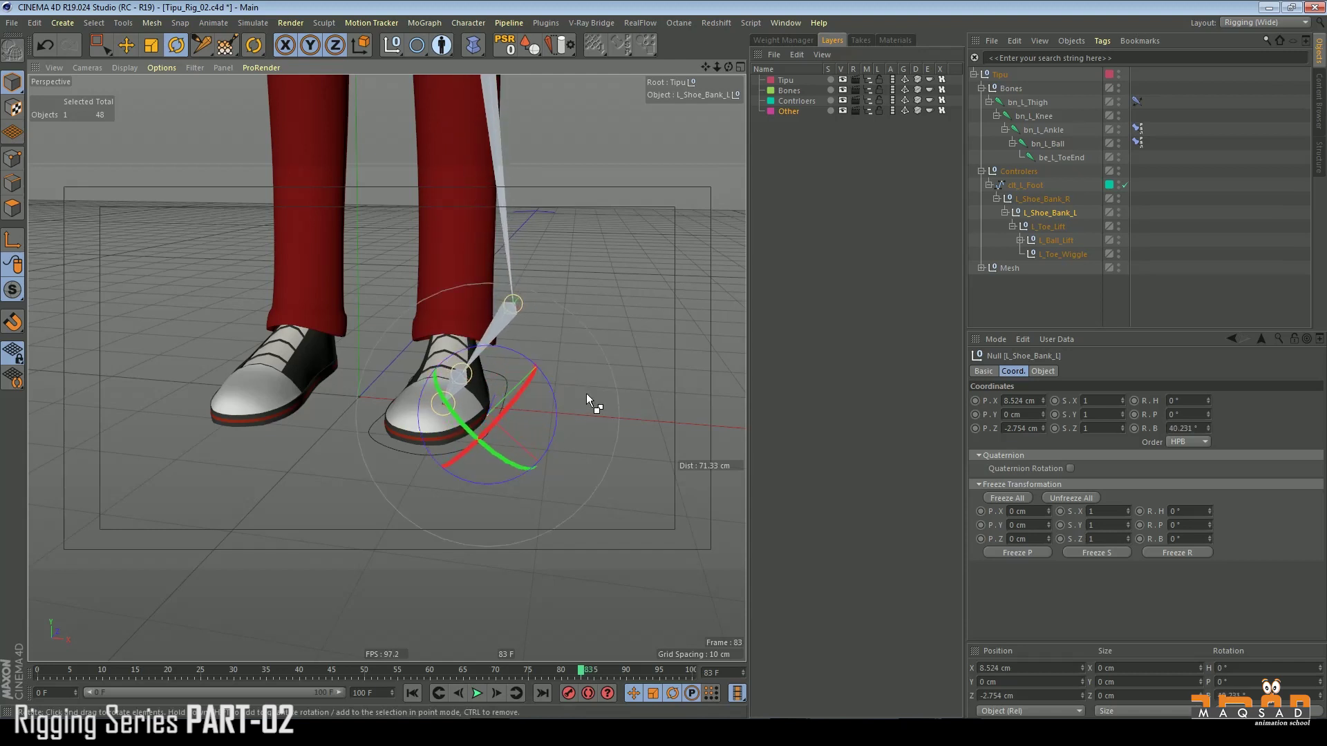
{"action": "key", "text": "ctrl+z"}
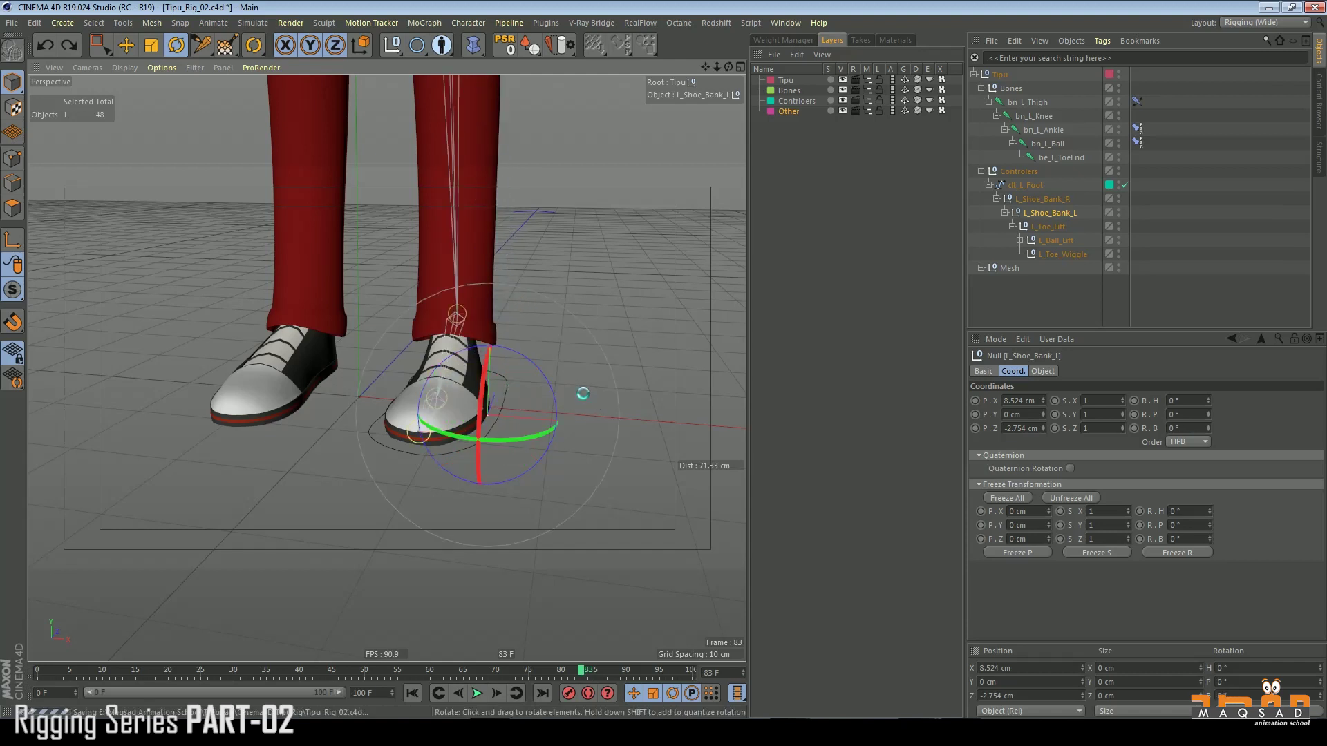
{"action": "key", "text": "e"}
{"action": "left_click", "coordinate": [1055, 213]}
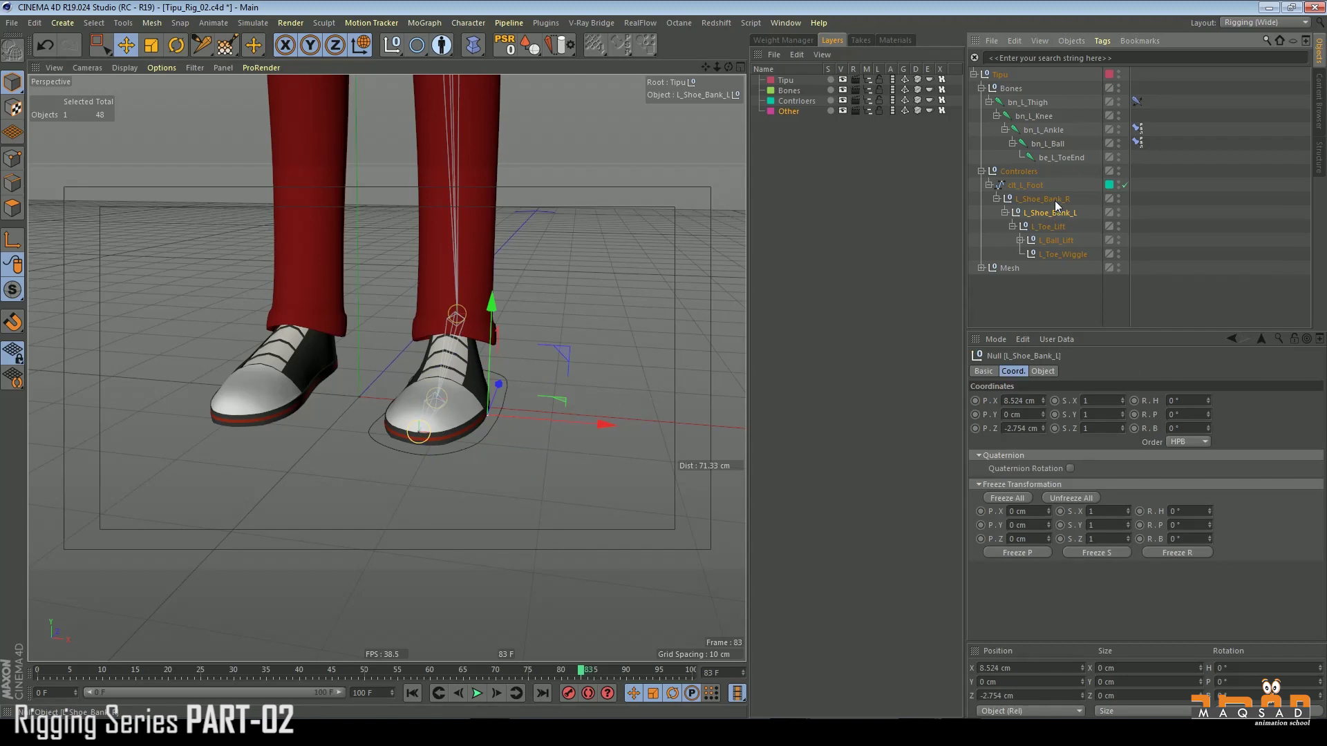
Step: Open the user data manager for the clt_L_Foot spline with a new data entry
{"action": "left_click", "coordinate": [1035, 185]}
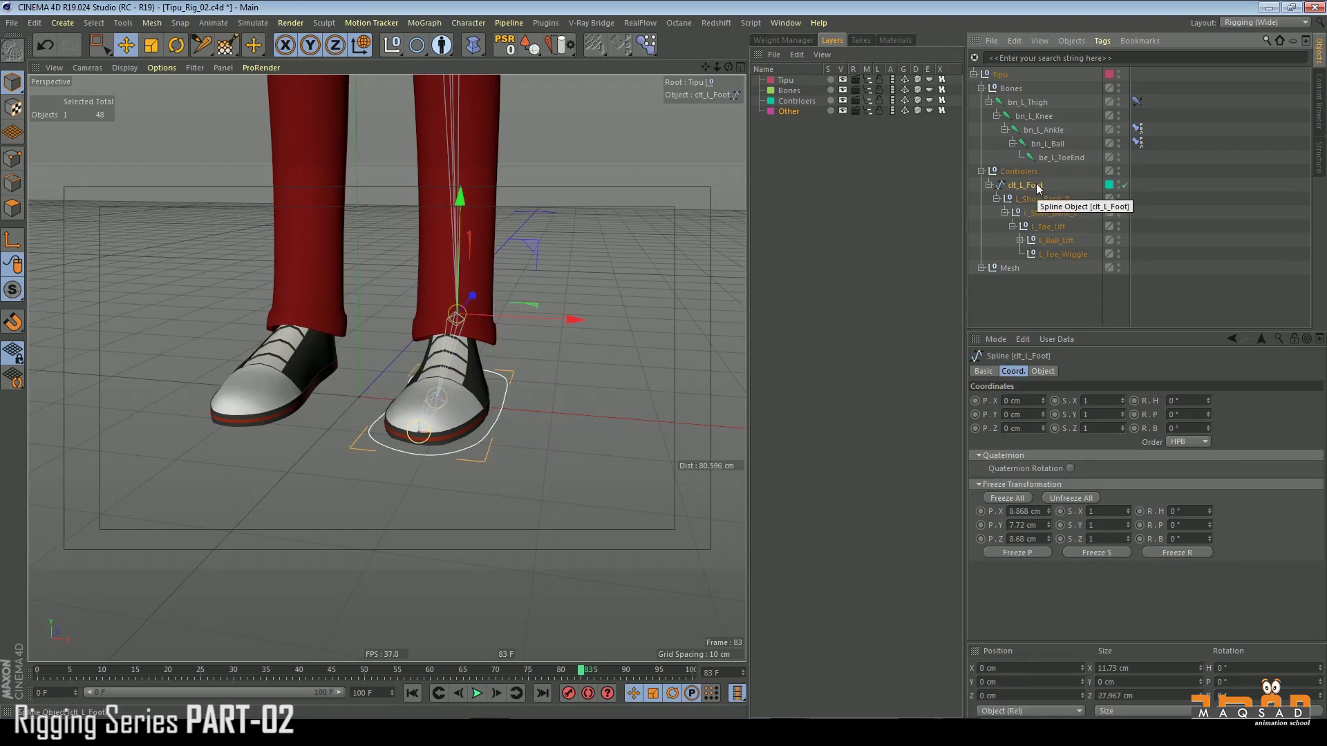
{"action": "left_click", "coordinate": [1042, 371]}
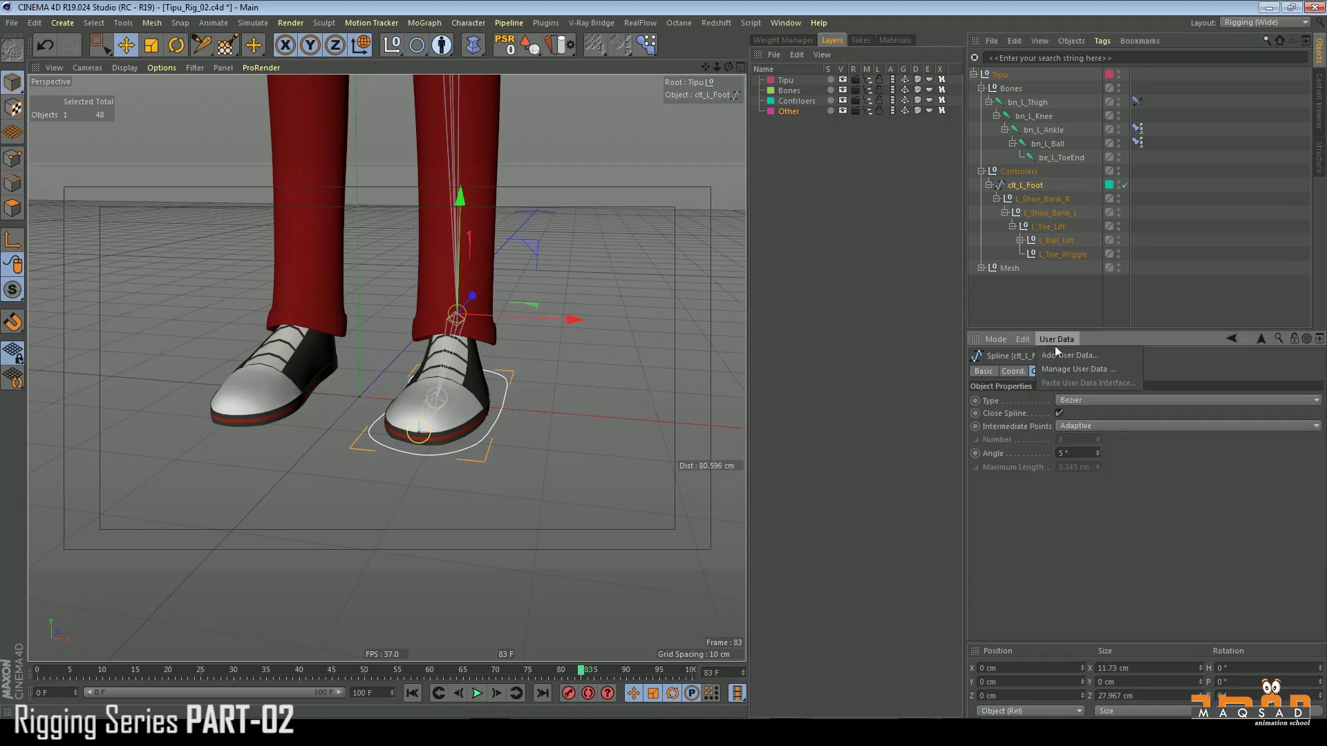
{"action": "left_click_drag", "start_coordinate": [1326, 165], "coordinate": [697, 185]}
{"action": "left_click_drag", "start_coordinate": [958, 233], "coordinate": [647, 259]}
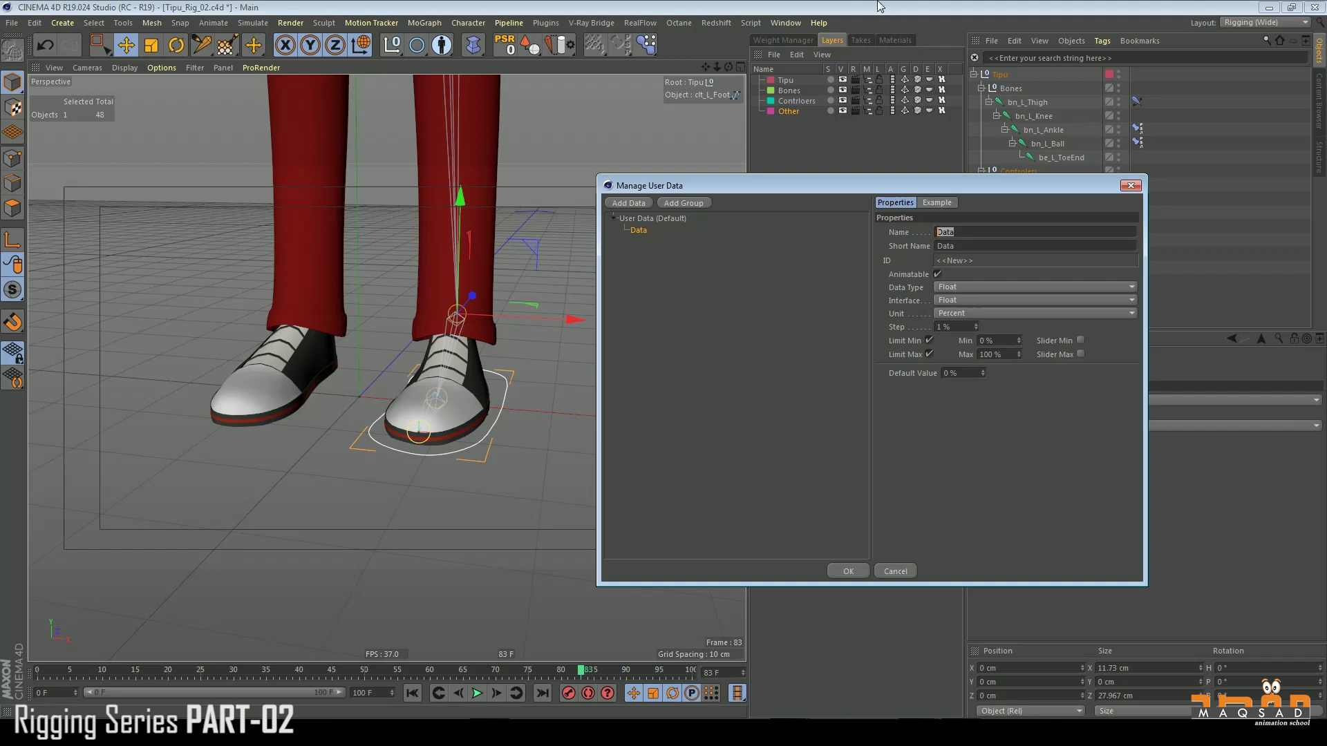
{"action": "left_click", "coordinate": [629, 202]}
{"action": "right_click", "coordinate": [639, 240]}
{"action": "left_click", "coordinate": [659, 286]}
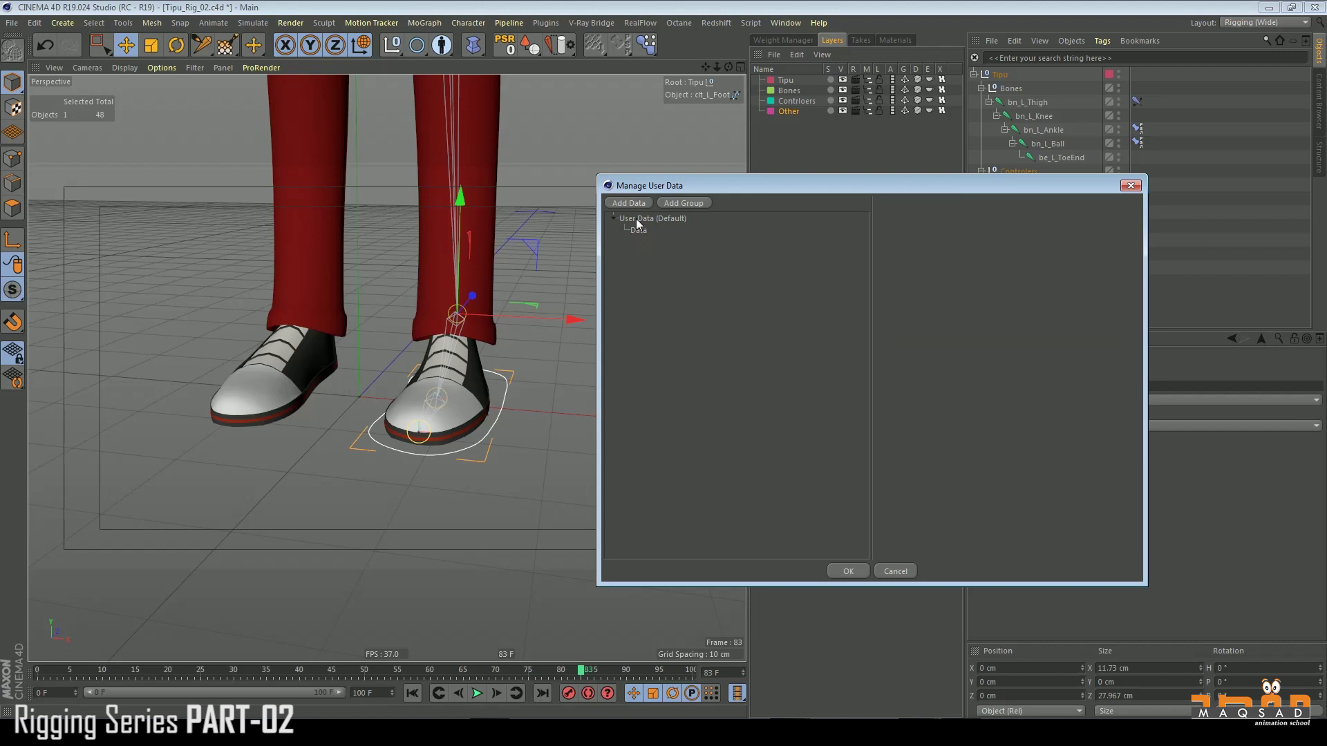
Step: Add a user data group and delete the existing Data entry from the default group
{"action": "left_click", "coordinate": [666, 205]}
{"action": "left_click_drag", "start_coordinate": [643, 246], "coordinate": [639, 253]}
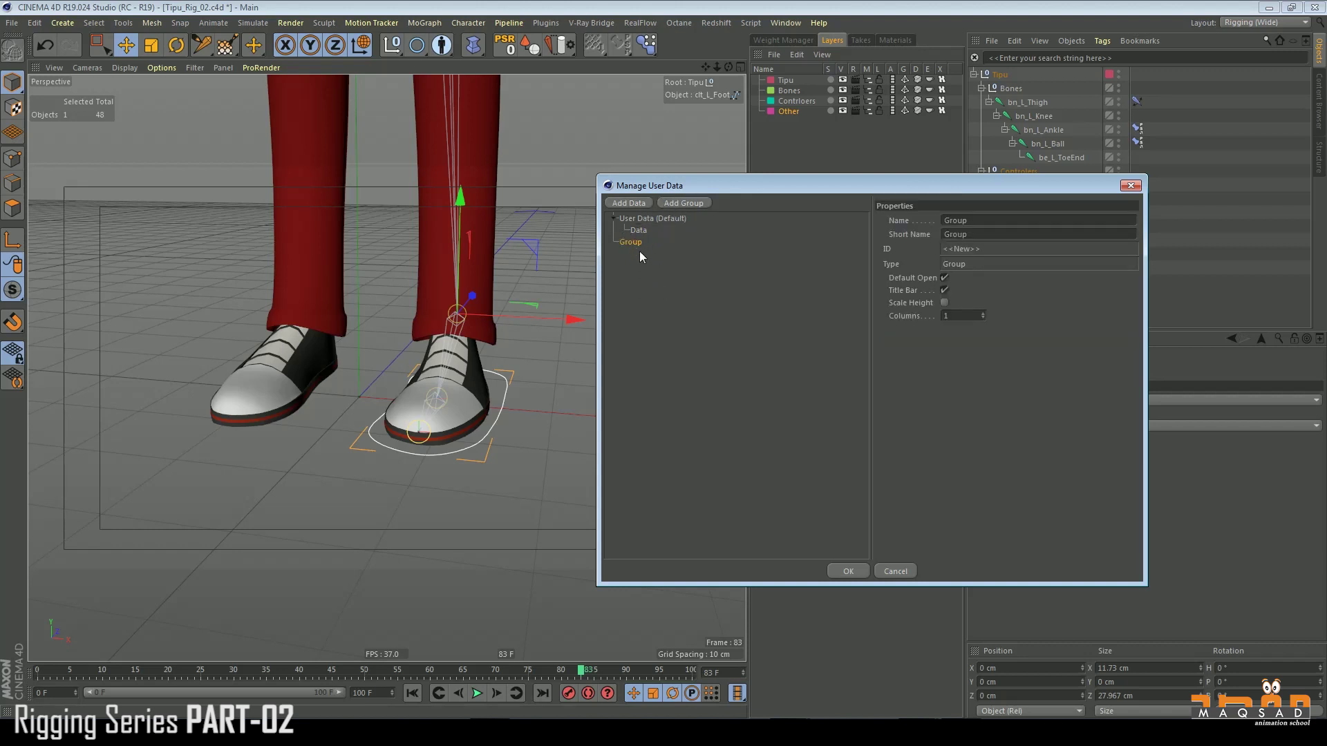
{"action": "left_click", "coordinate": [638, 229]}
{"action": "key", "text": "Delete"}
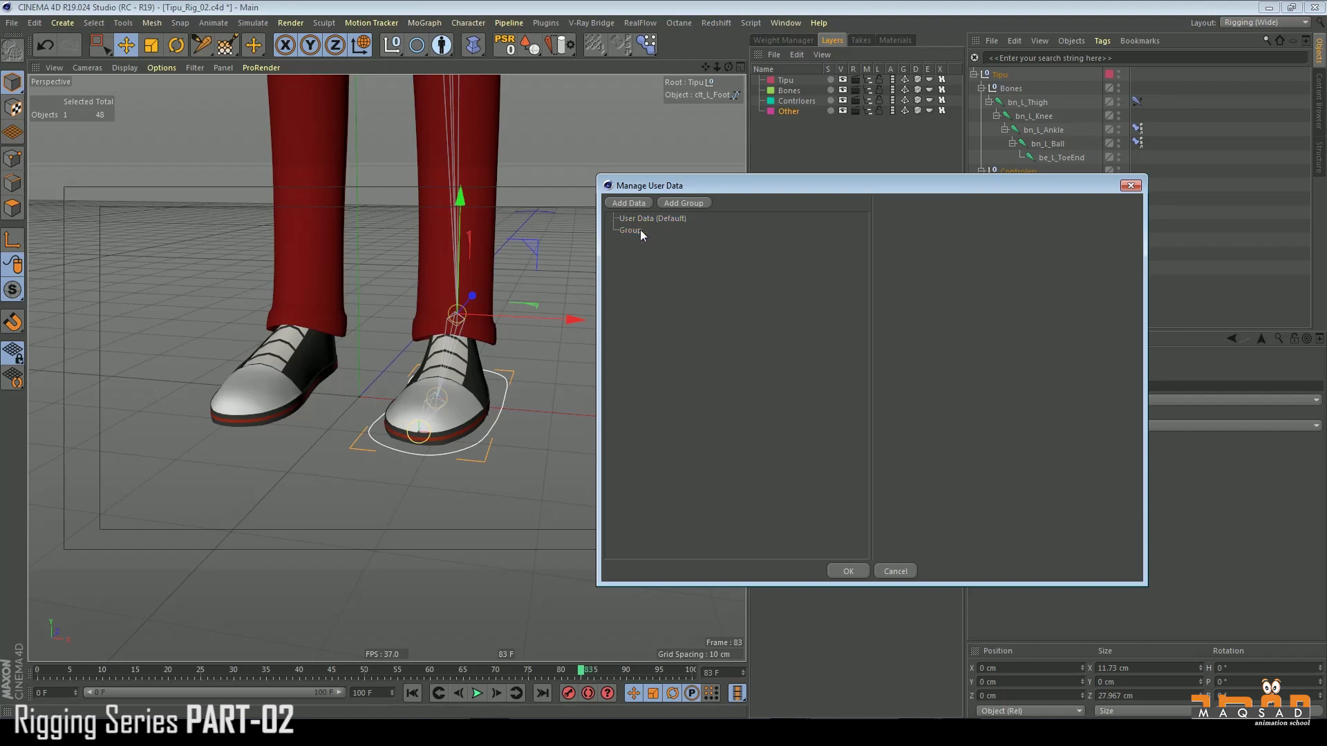
Step: Rename the new user data group as Foot Controls and accept the user data changes
{"action": "left_click", "coordinate": [636, 230]}
{"action": "double_click", "coordinate": [1002, 219]}
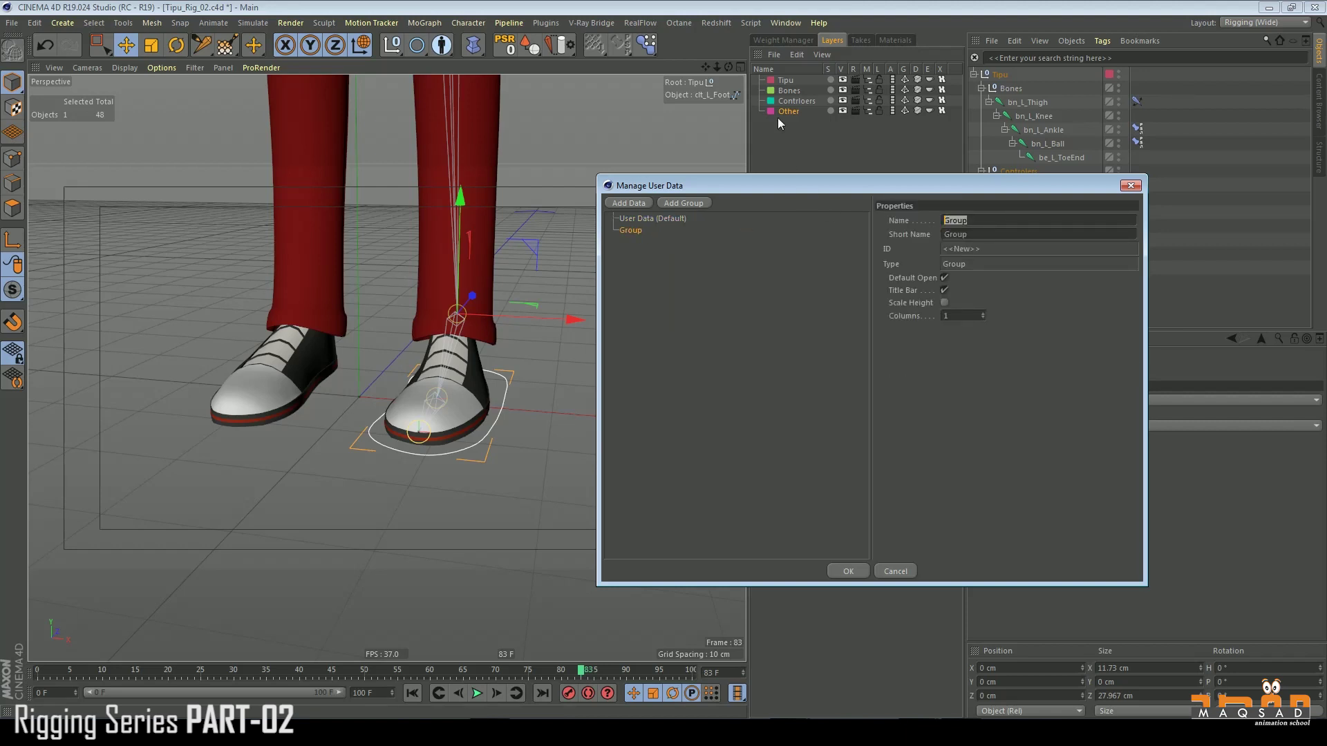
{"action": "type", "text": "FootConnt"}
{"action": "key", "text": "BackSpace"}
{"action": "key", "text": "BackSpace"}
{"action": "key", "text": "BackSpace"}
{"action": "type", "text": "ontrols"}
{"action": "key", "text": "Return"}
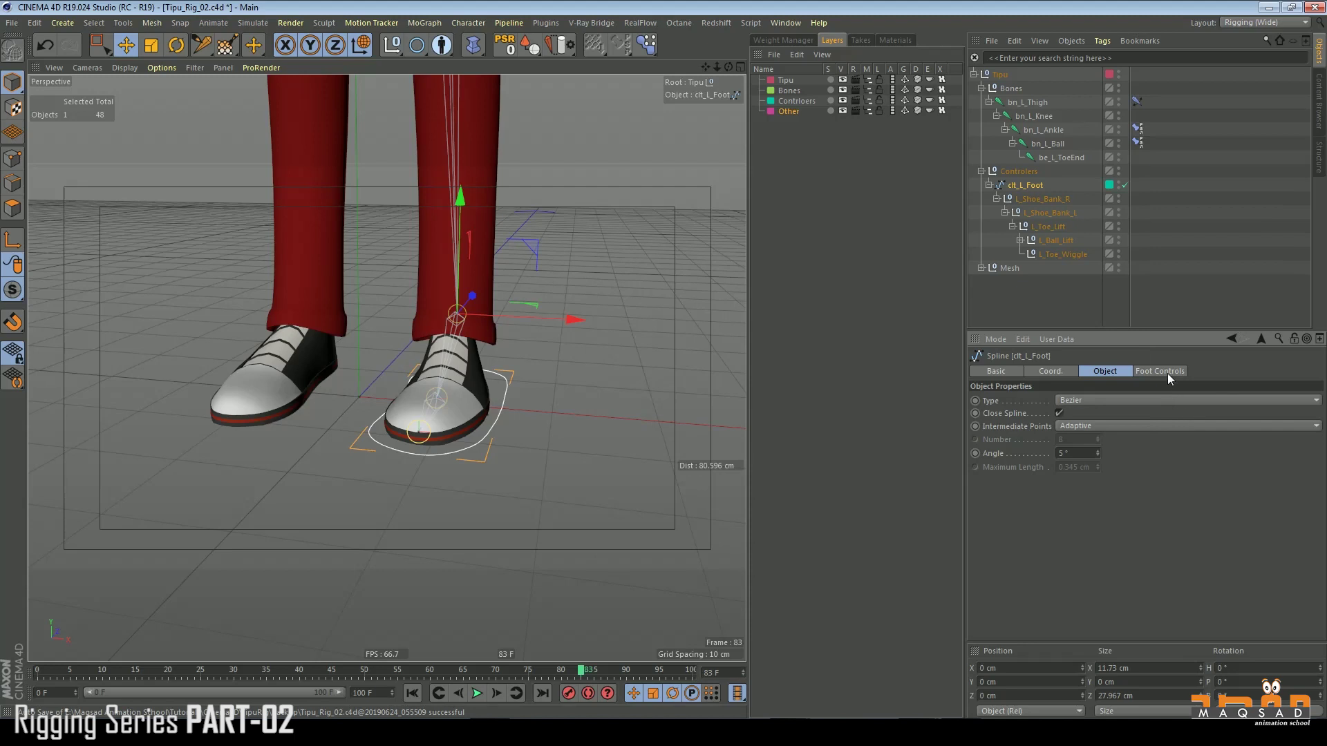
Step: Add a Banking entry to the Foot Controls group with a Float Slider interface and Degree as its unit
{"action": "left_click", "coordinate": [1147, 371]}
{"action": "left_click", "coordinate": [1055, 340]}
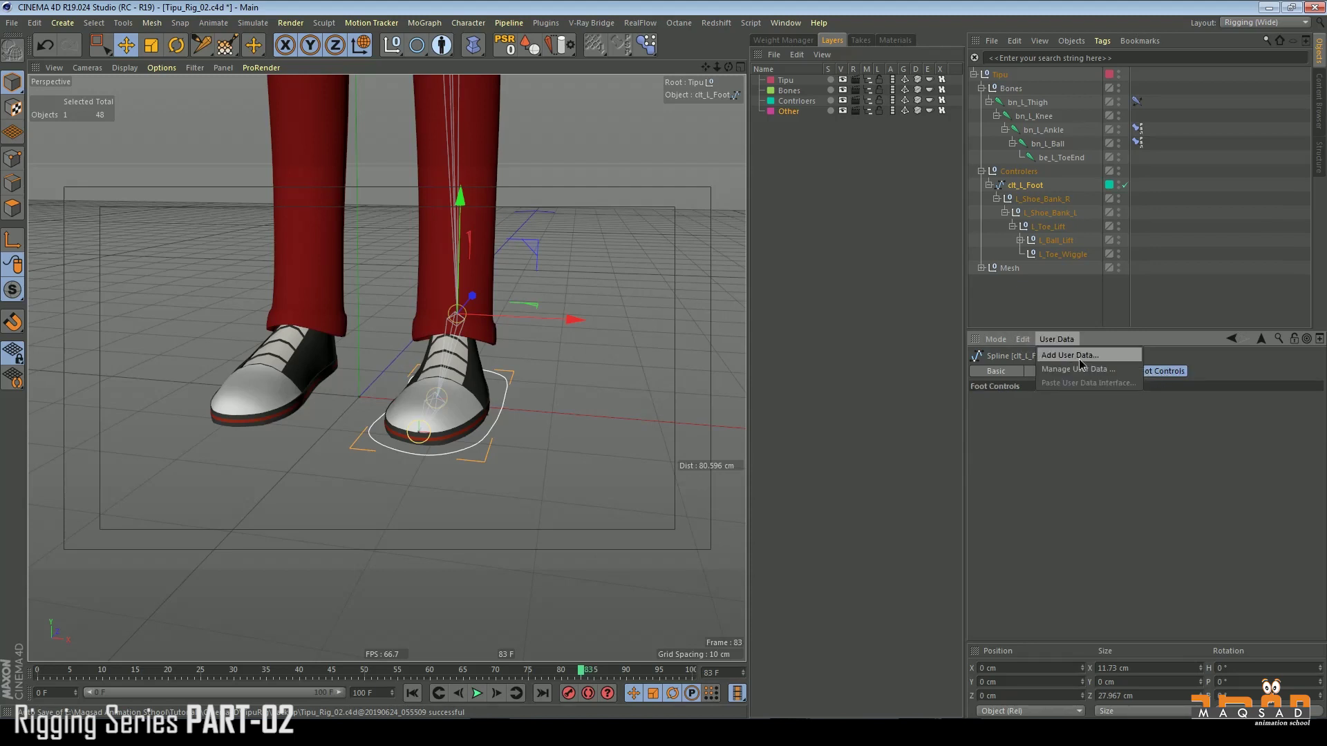
{"action": "left_click", "coordinate": [1078, 358]}
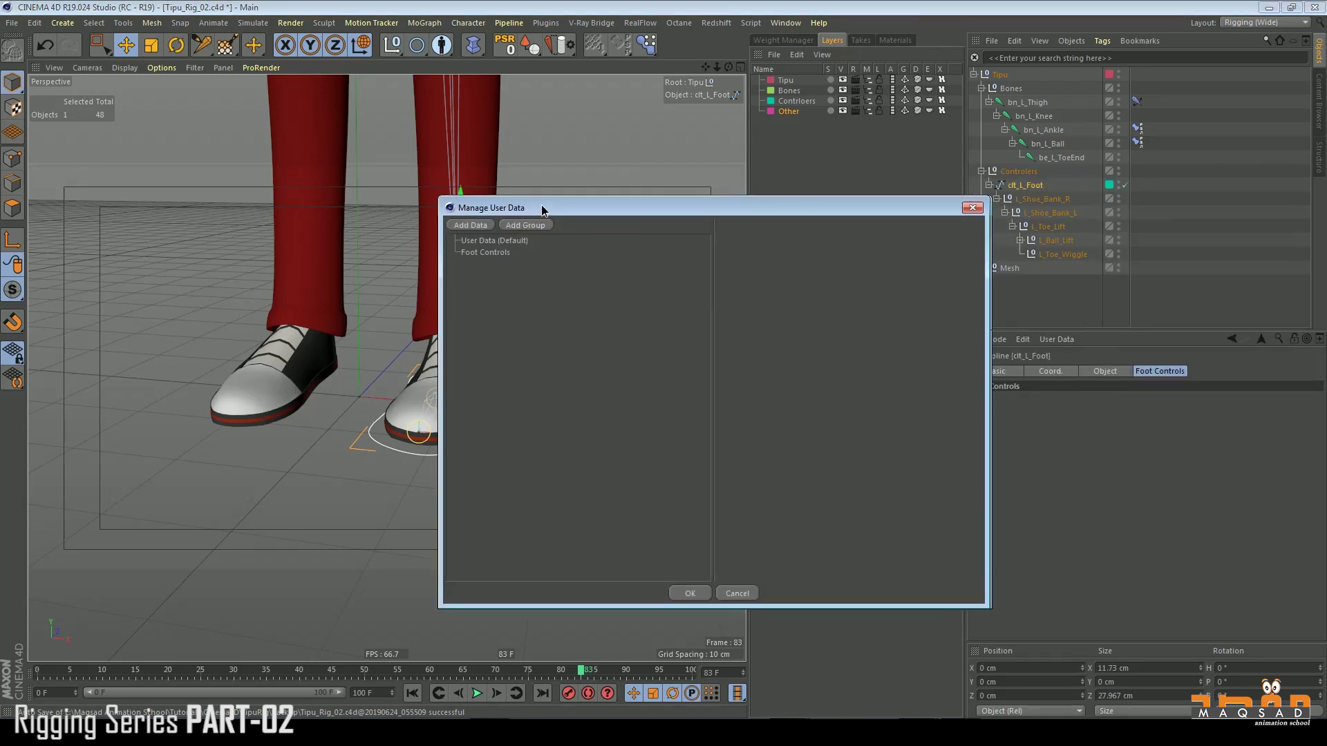
{"action": "left_click", "coordinate": [484, 226]}
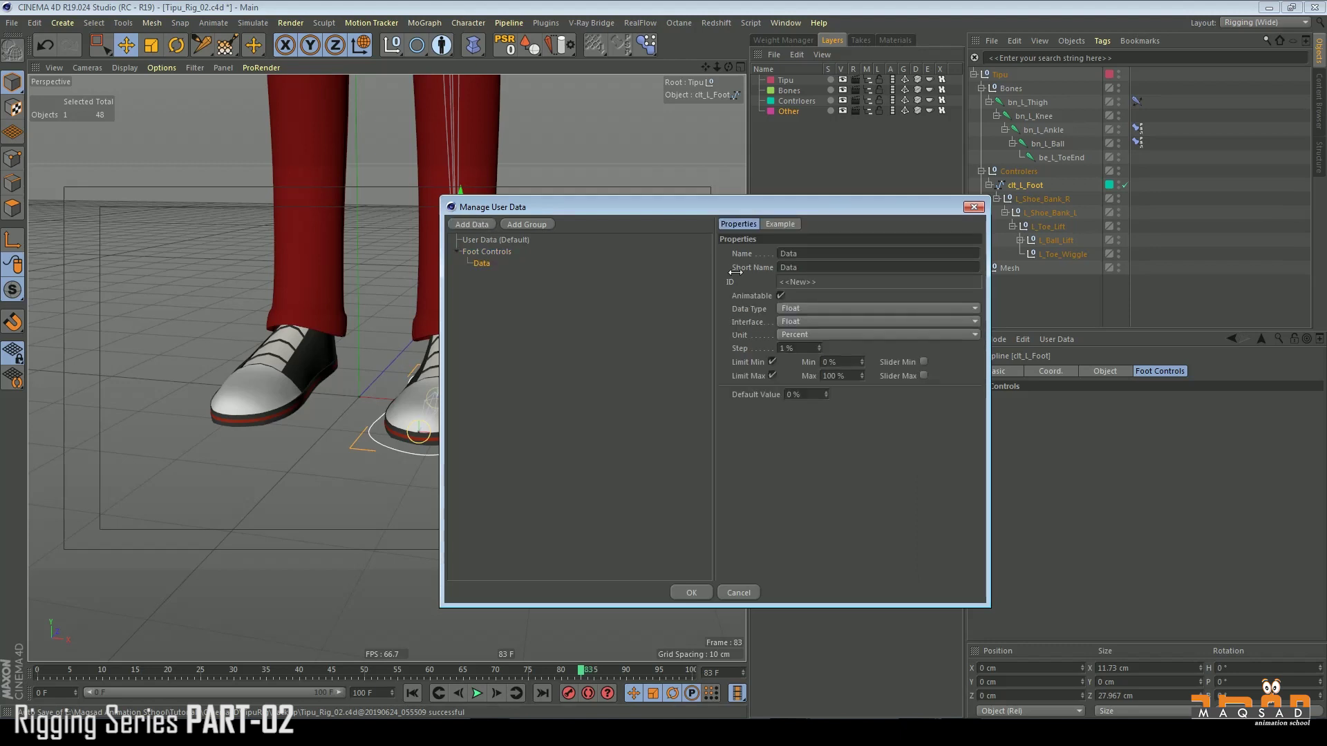
{"action": "type", "text": "Banking"}
{"action": "left_click", "coordinate": [798, 323]}
{"action": "left_click", "coordinate": [804, 336]}
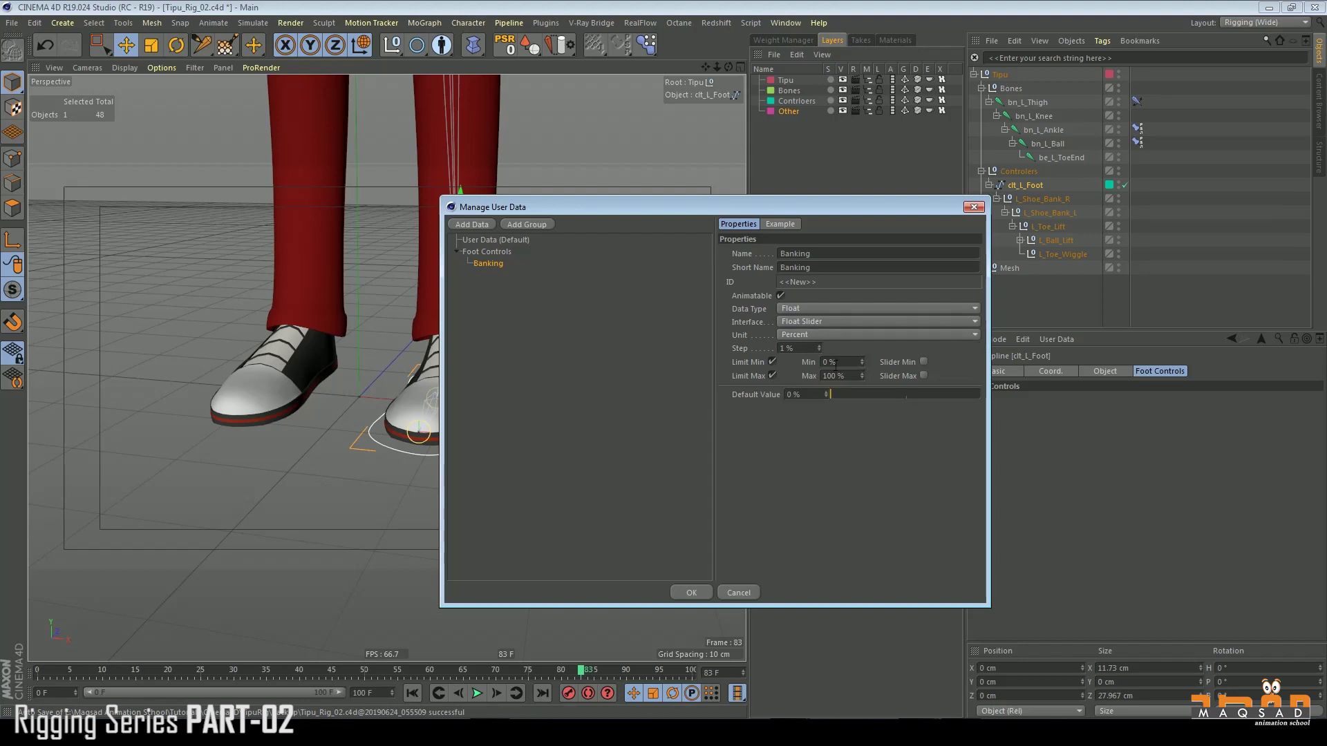
{"action": "left_click", "coordinate": [819, 334]}
{"action": "left_click", "coordinate": [817, 374]}
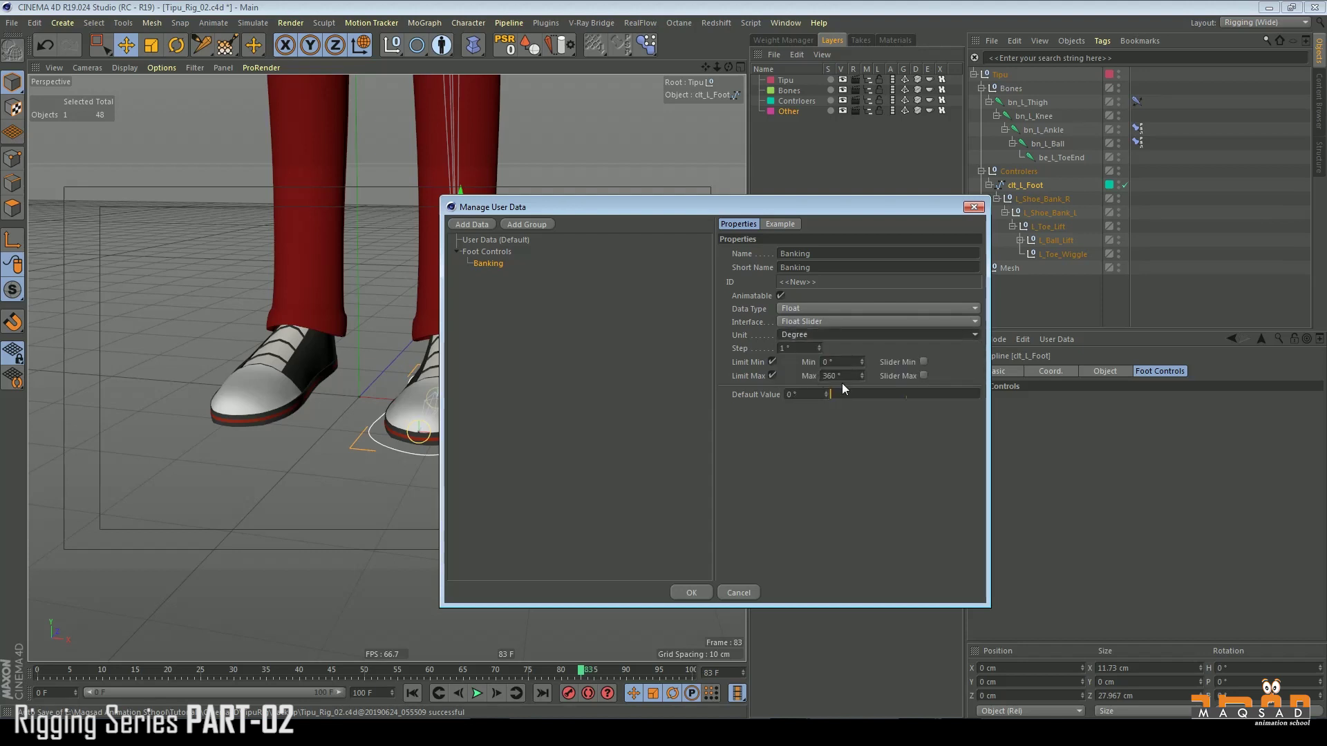
Step: Set the Banking entry's minimum limit to -45° and its maximum to 45°
{"action": "left_click", "coordinate": [842, 364]}
{"action": "type", "text": "-45"}
{"action": "key", "text": "Tab"}
{"action": "type", "text": "45"}
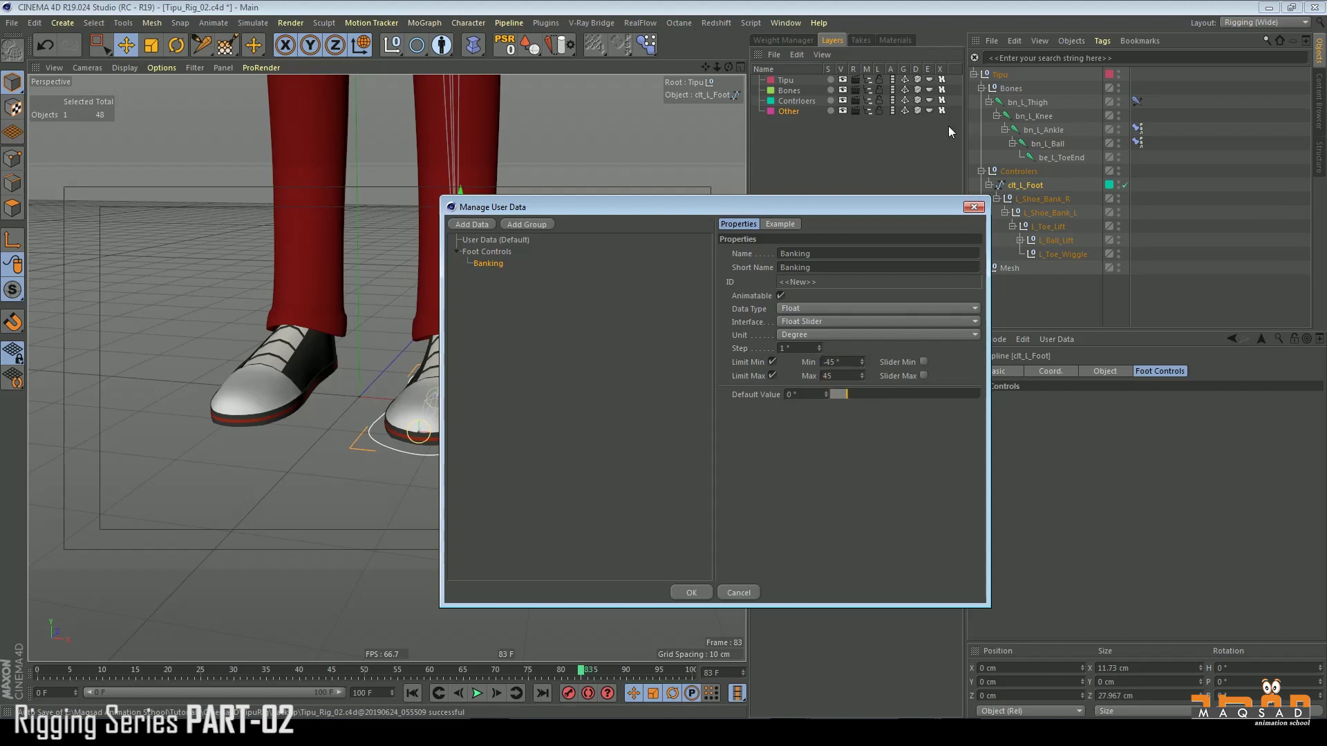
Step: Set the Banking entry's limits to a minimum of -50° and a maximum of 50°, and accept the user data
{"action": "double_click", "coordinate": [822, 361]}
{"action": "type", "text": "-50"}
{"action": "key", "text": "Tab"}
{"action": "type", "text": "50"}
{"action": "key", "text": "Return"}
Step: Test the Banking slider on clt_L_Foot and reset it to 0°
{"action": "left_click_drag", "start_coordinate": [1239, 404], "coordinate": [1078, 400]}
{"action": "right_click", "coordinate": [1056, 399]}
{"action": "left_click", "coordinate": [1058, 397]}
{"action": "right_click", "coordinate": [1058, 399]}
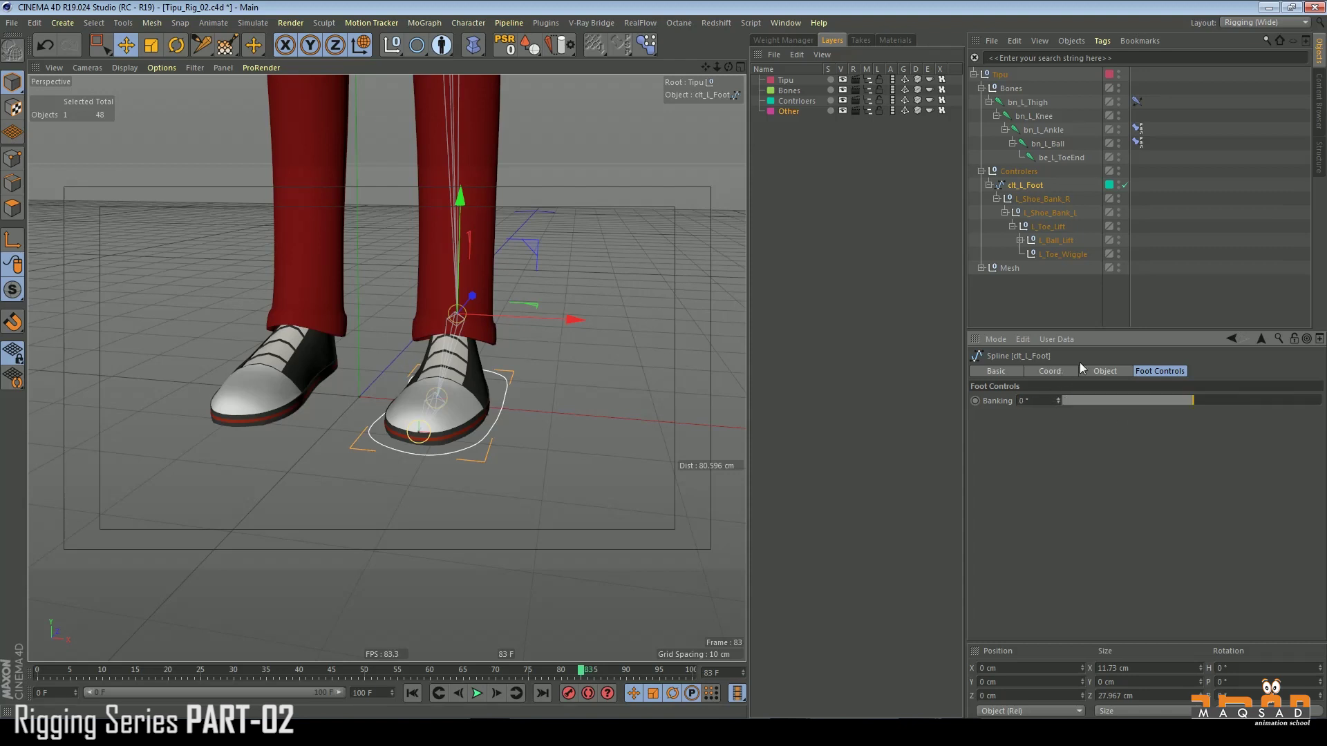
{"action": "left_click", "coordinate": [1050, 342]}
{"action": "left_click", "coordinate": [559, 351]}
{"action": "middle_click_drag", "start_coordinate": [524, 362], "coordinate": [545, 321], "text": "alt"}
{"action": "left_click_drag", "start_coordinate": [546, 321], "coordinate": [513, 329], "text": "alt"}
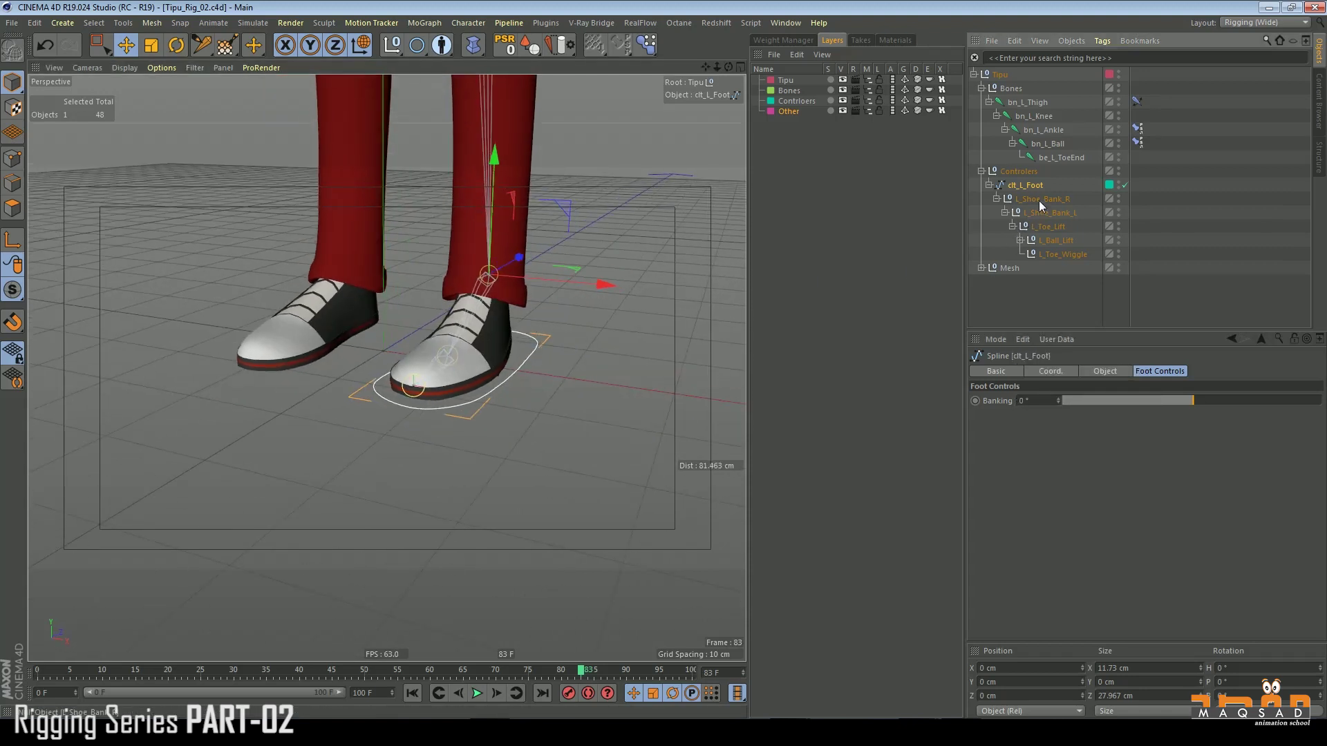
Step: Try rotating the L_Toe_Lift null at the tip of the shoe, and undo the rotation
{"action": "left_click", "coordinate": [1038, 201]}
{"action": "left_click", "coordinate": [1044, 210]}
{"action": "left_click", "coordinate": [1048, 227]}
{"action": "left_click", "coordinate": [1050, 230]}
{"action": "scroll", "coordinate": [548, 308], "scroll_direction": "up", "scroll_amount": 3}
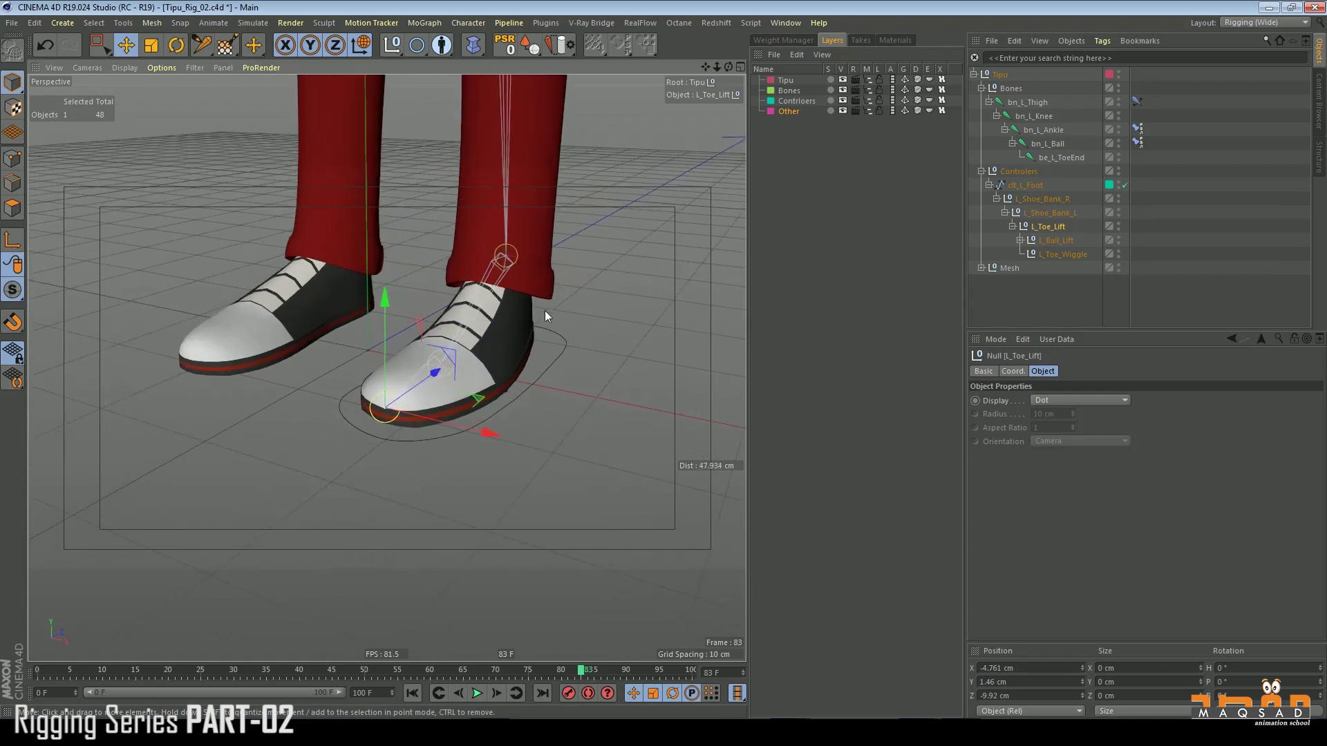
{"action": "key", "text": "r"}
{"action": "left_click_drag", "start_coordinate": [380, 347], "coordinate": [364, 430]}
{"action": "key", "text": "ctrl+z"}
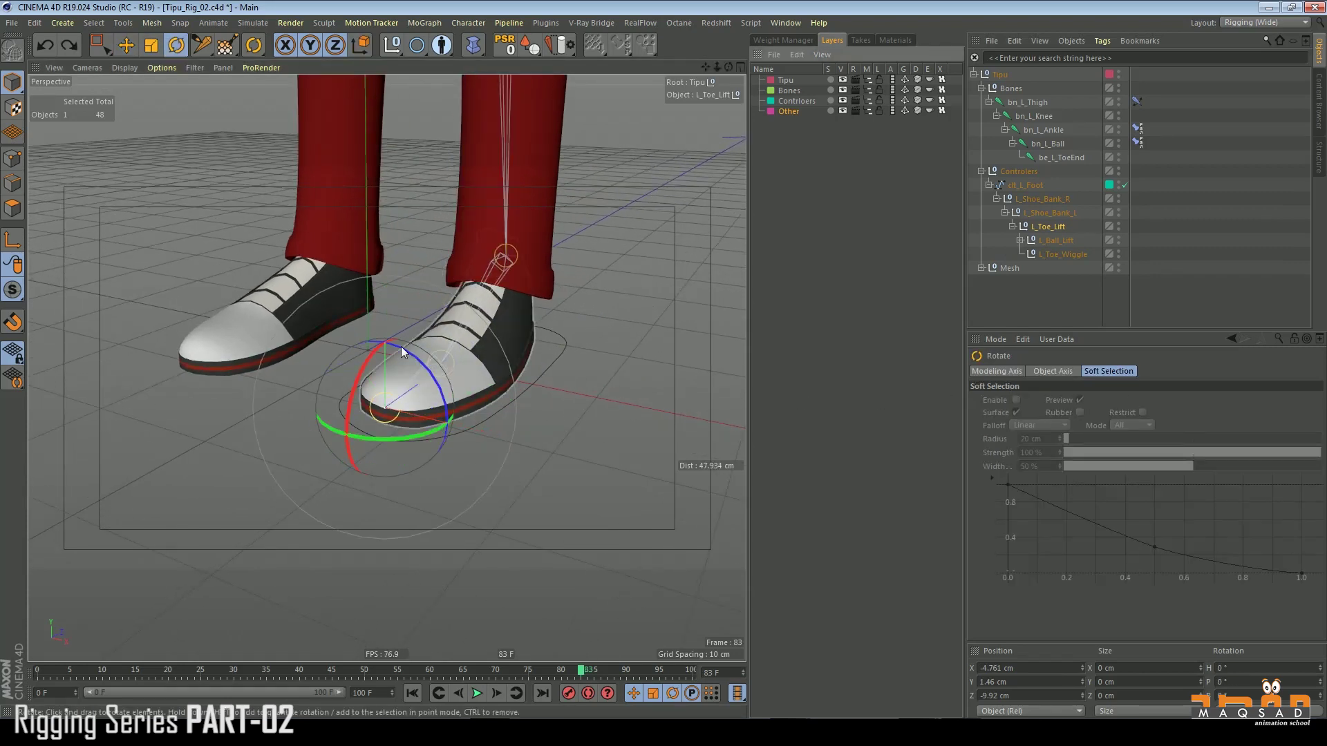
Step: Display the coordinates of L_Toe_Lift, try pitching it to about 53°, and undo the rotation
{"action": "left_click_drag", "start_coordinate": [1107, 328], "coordinate": [1107, 304]}
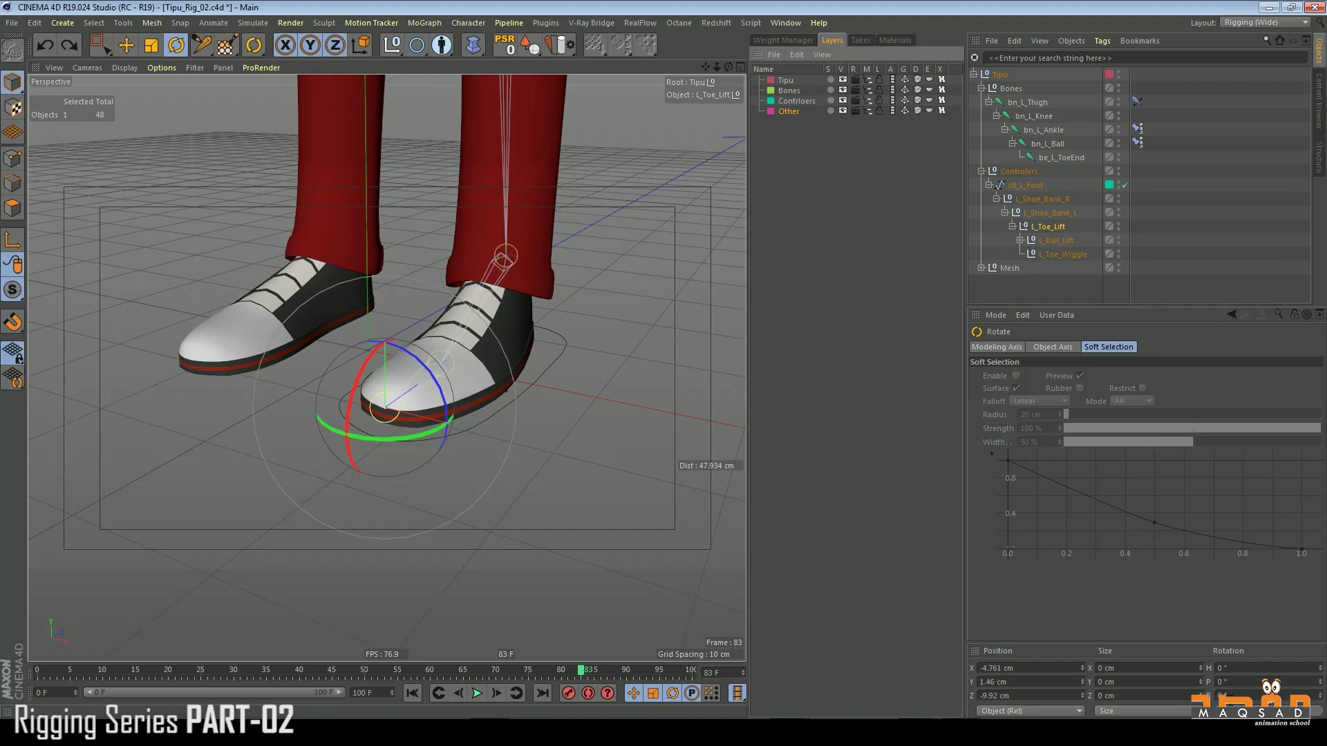
{"action": "left_click", "coordinate": [1047, 226]}
{"action": "left_click", "coordinate": [1011, 347]}
{"action": "left_click_drag", "start_coordinate": [363, 365], "coordinate": [313, 448]}
{"action": "key", "text": "ctrl+z"}
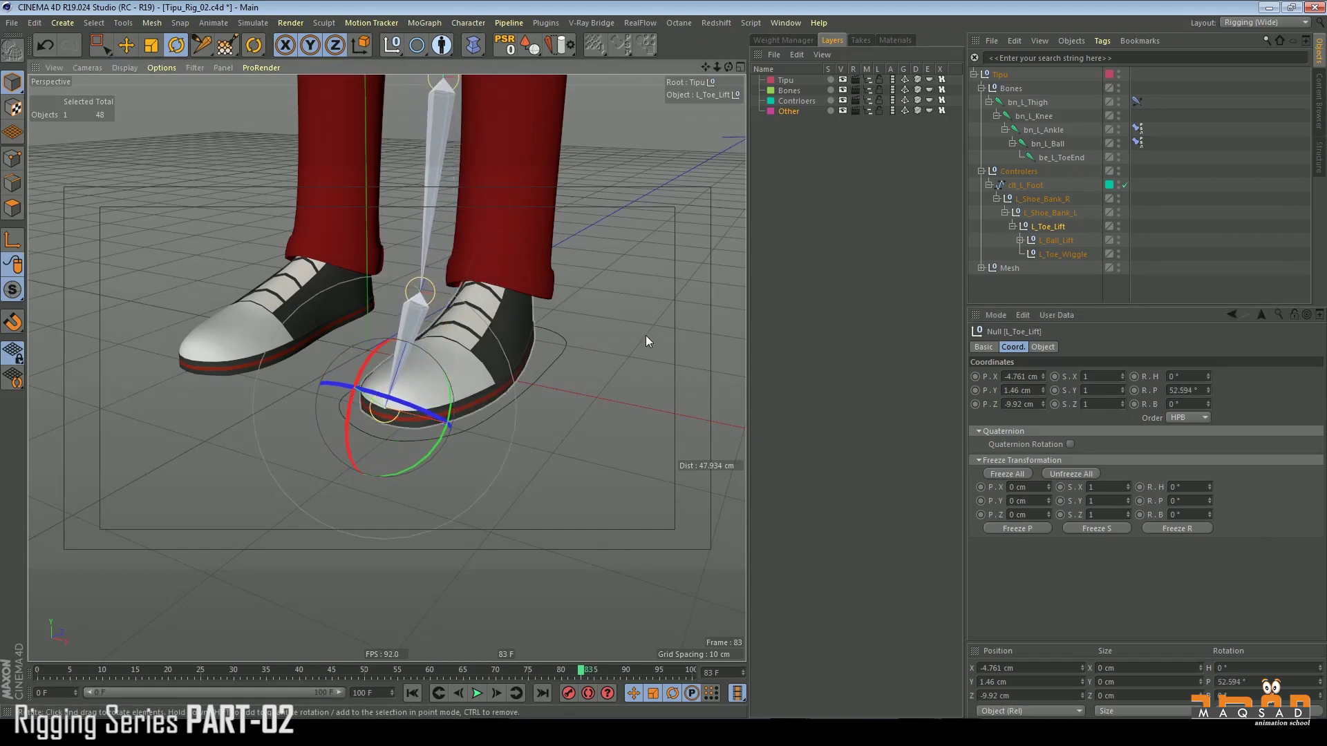
Step: Try rotating the L_Ball_Lift null, and try pitching the L_Toe_Wiggle null to about -66°
{"action": "left_click", "coordinate": [1048, 240]}
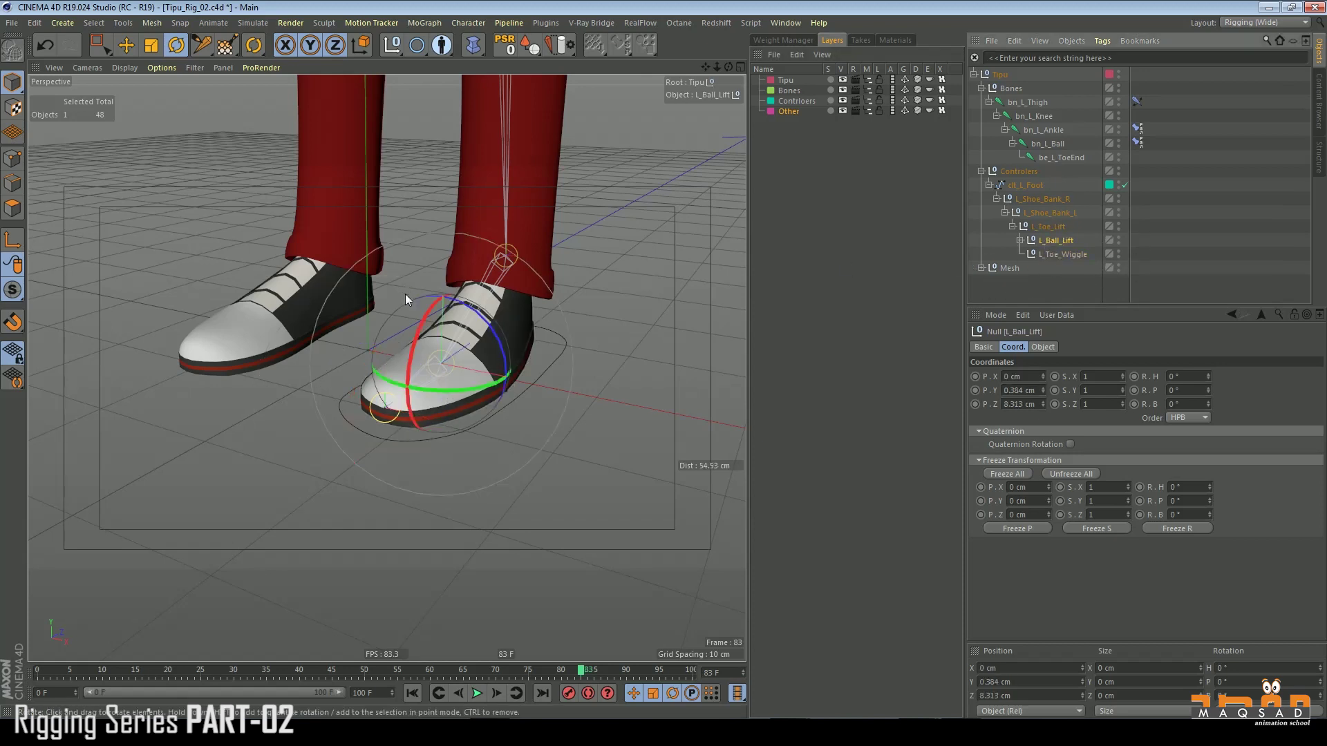
{"action": "left_click_drag", "start_coordinate": [425, 314], "coordinate": [382, 405]}
{"action": "left_click", "coordinate": [1062, 254]}
{"action": "left_click_drag", "start_coordinate": [434, 302], "coordinate": [484, 254]}
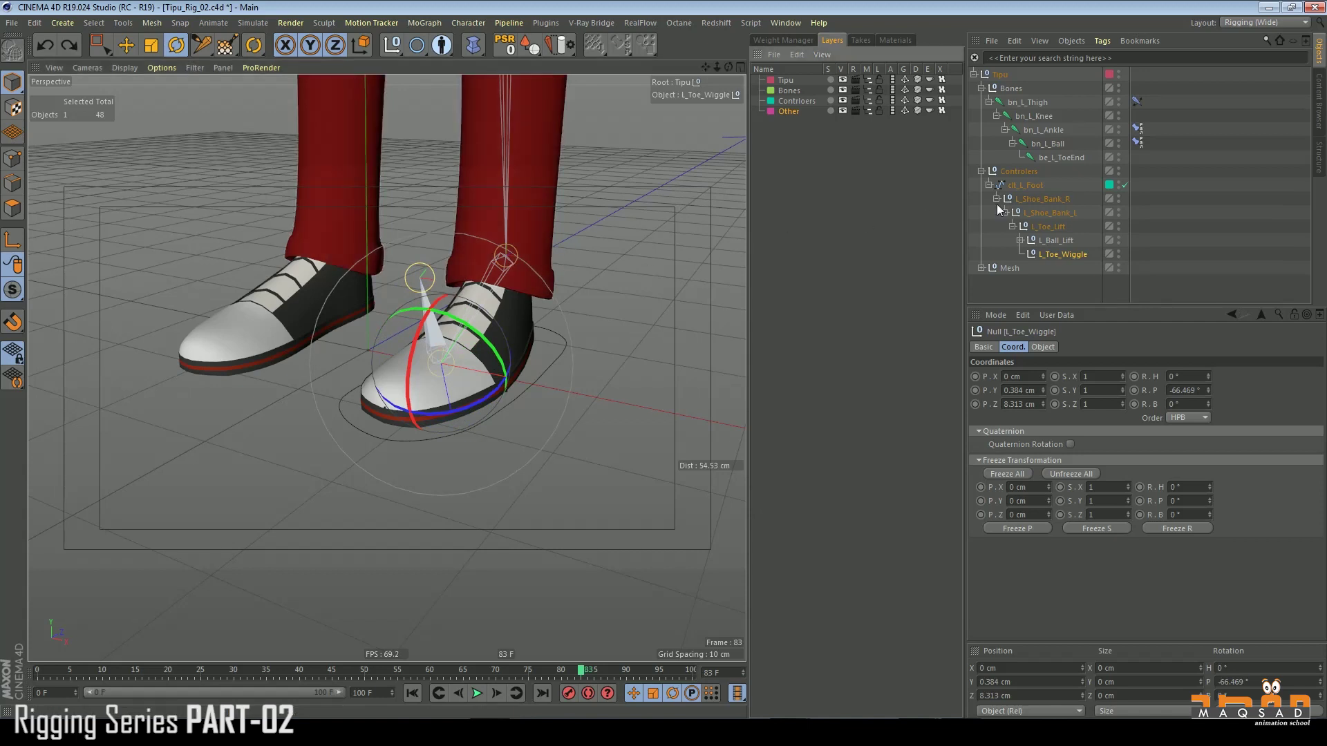
Step: Duplicate the Banking entry in the user data of clt_L_Foot and name the copy Ball Lift
{"action": "left_click", "coordinate": [1028, 185]}
{"action": "left_click_drag", "start_coordinate": [536, 266], "coordinate": [594, 266], "text": "alt"}
{"action": "left_click", "coordinate": [1179, 347]}
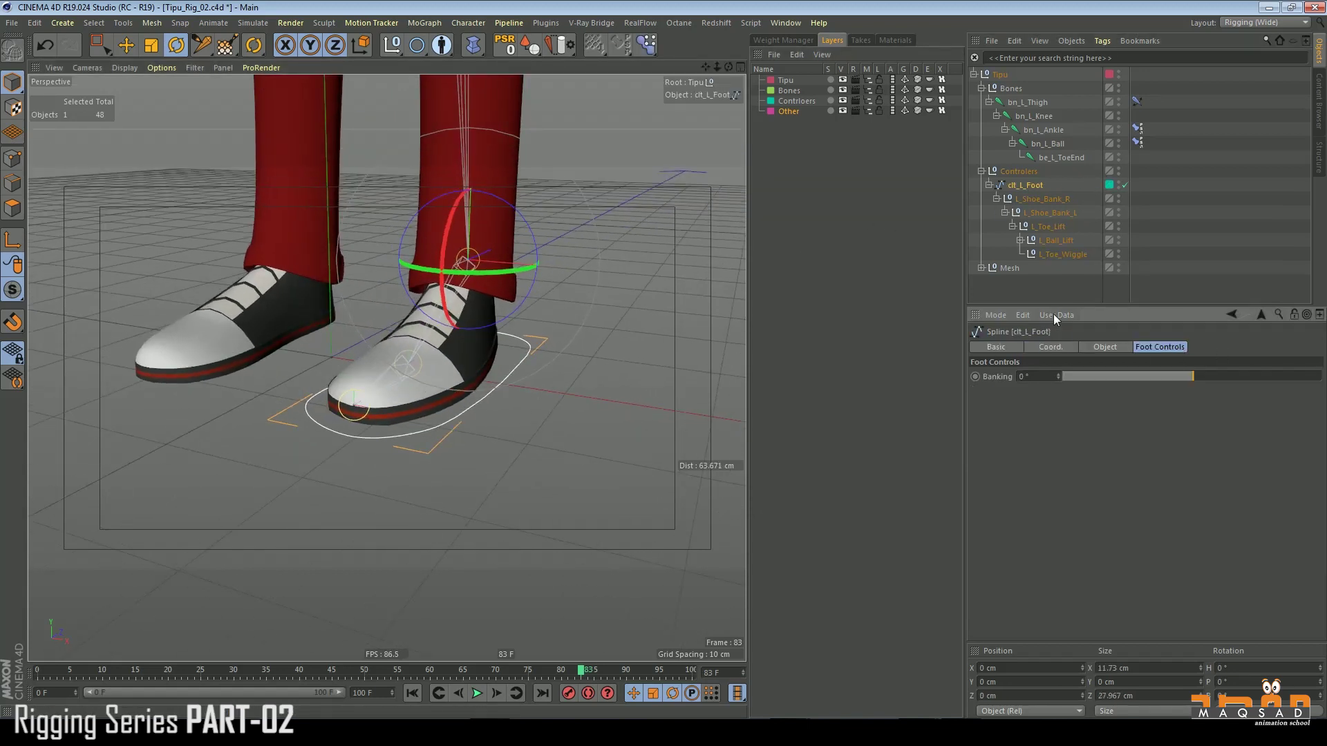
{"action": "left_click_drag", "start_coordinate": [1326, 136], "coordinate": [311, 165]}
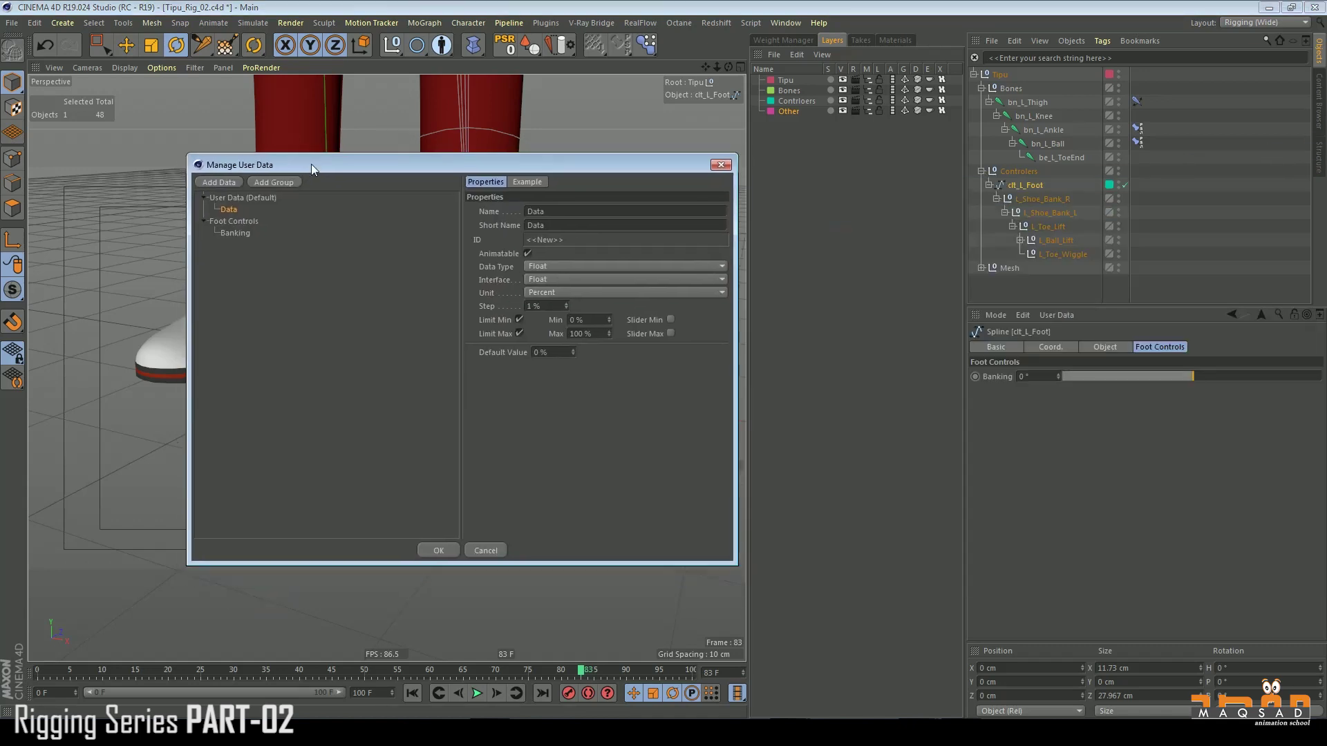
{"action": "left_click", "coordinate": [239, 233]}
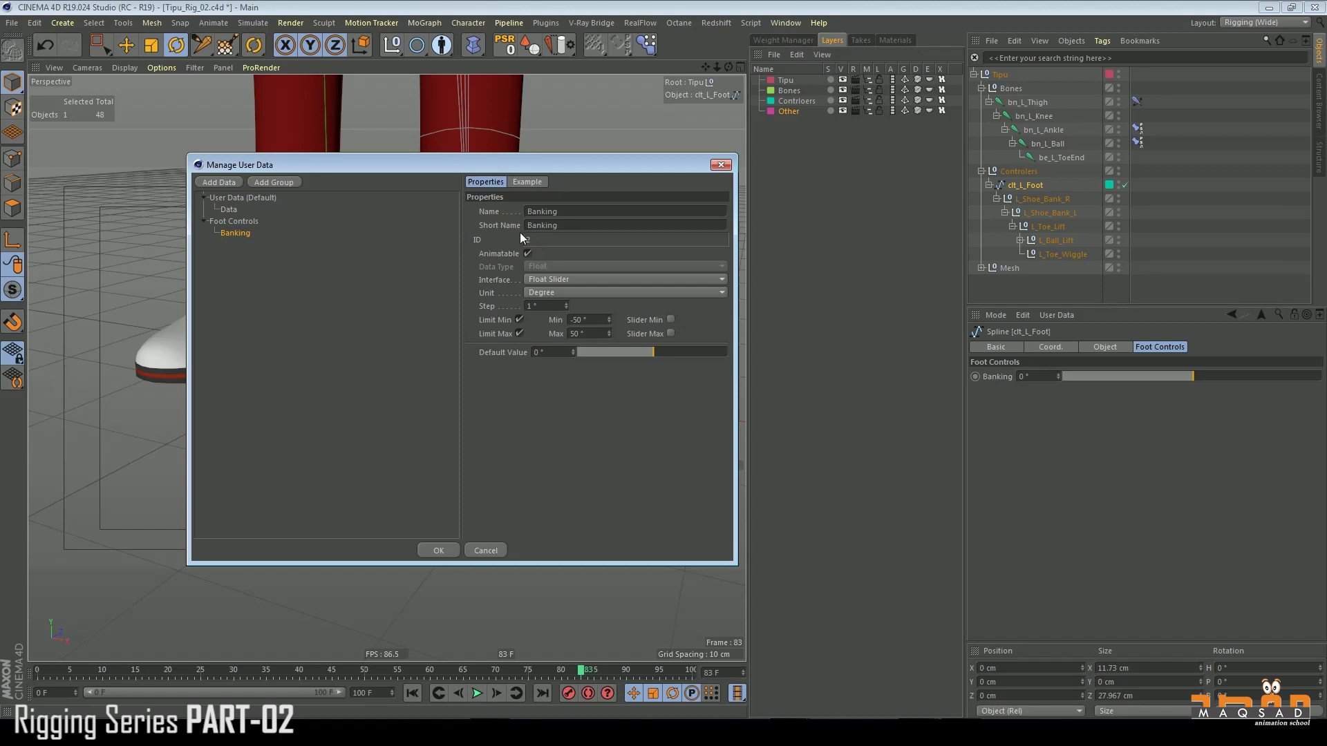
{"action": "left_click_drag", "start_coordinate": [243, 233], "coordinate": [243, 241], "text": "ctrl"}
{"action": "left_click_drag", "start_coordinate": [595, 211], "coordinate": [300, 208]}
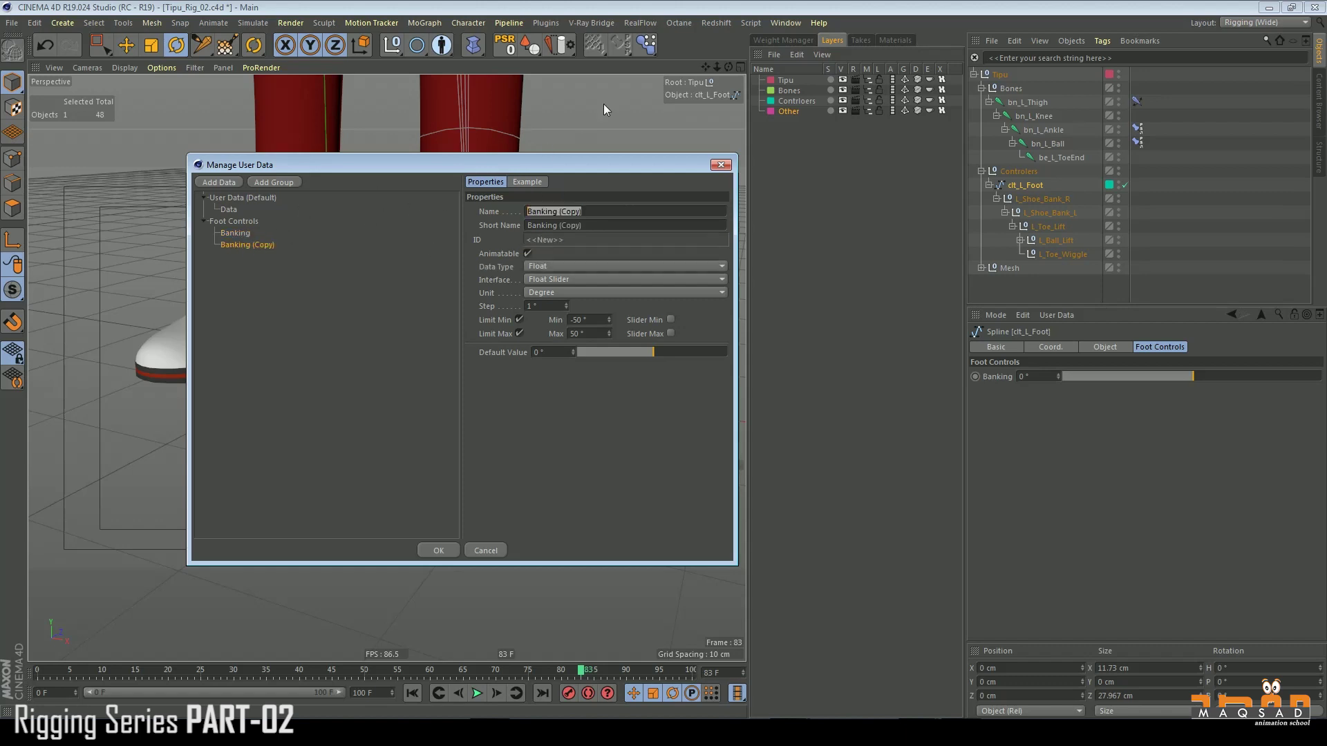
{"action": "type", "text": "T"}
{"action": "type", "text": " Lift"}
{"action": "key", "text": "Tab"}
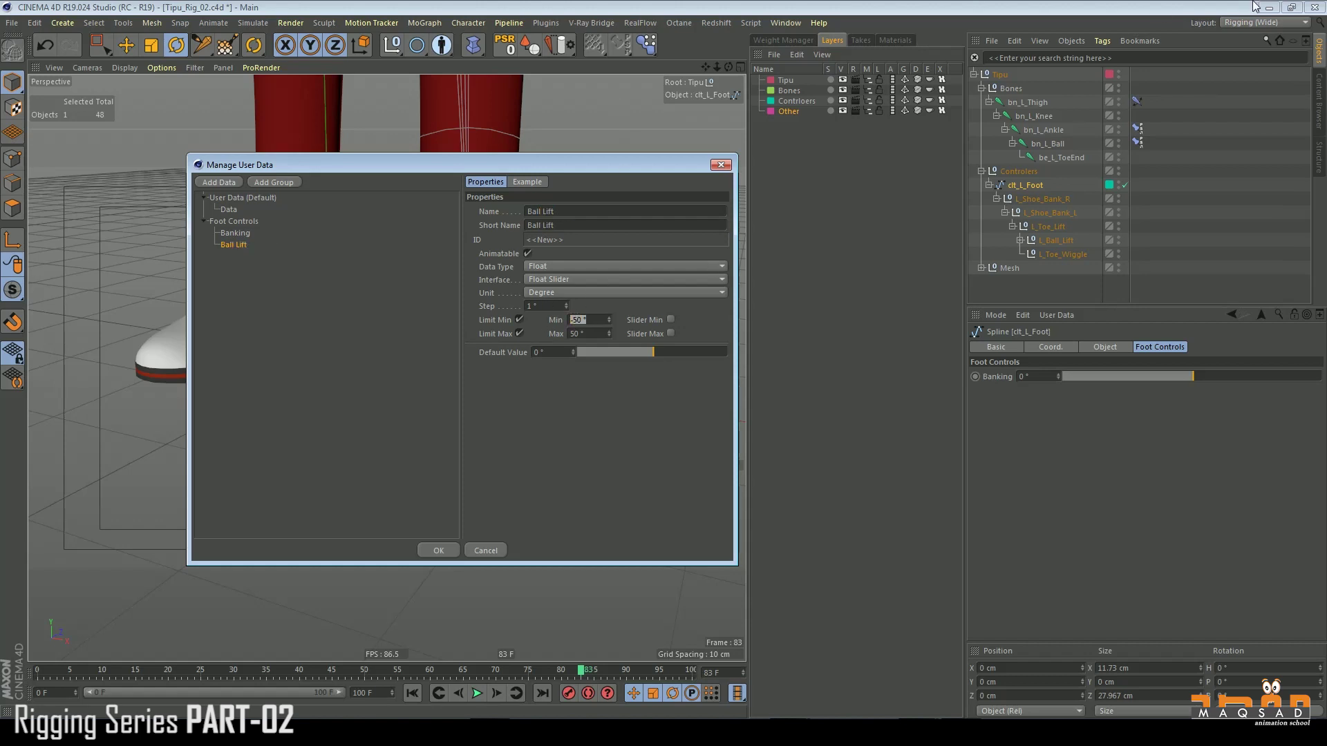
Step: Limit the Ball Lift slider to a minimum of 0° and a maximum of 60°
{"action": "type", "text": "0"}
{"action": "key", "text": "Return"}
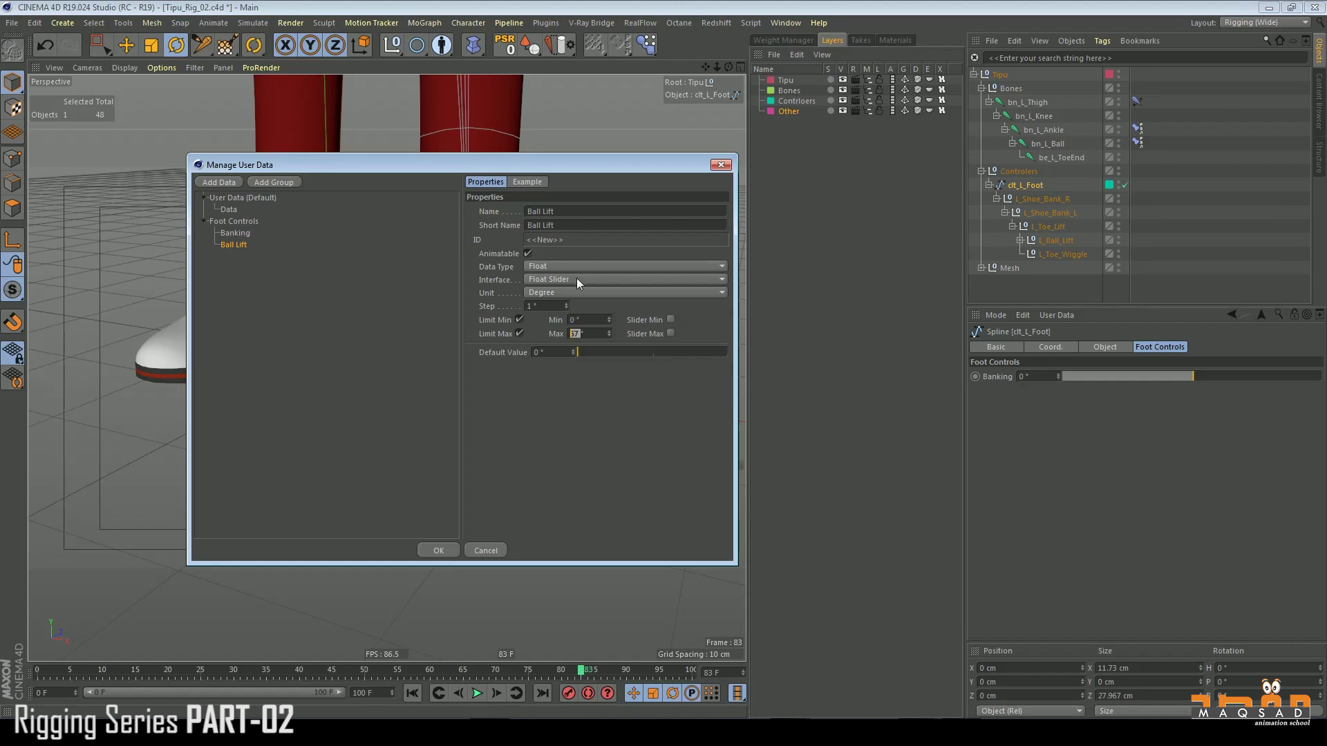
{"action": "type", "text": "60"}
{"action": "key", "text": "Return"}
{"action": "left_click_drag", "start_coordinate": [586, 347], "coordinate": [287, 346]}
Step: Duplicate the Ball Lift entry and name the copy Toe Lift
{"action": "left_click_drag", "start_coordinate": [238, 243], "coordinate": [241, 256], "text": "ctrl"}
{"action": "double_click", "coordinate": [593, 211]}
{"action": "type", "text": "Toe Lift"}
{"action": "key", "text": "BackSpace"}
{"action": "key", "text": "BackSpace"}
{"action": "key", "text": "BackSpace"}
{"action": "type", "text": "ift"}
{"action": "left_click", "coordinate": [228, 335]}
Step: Duplicate the Toe Lift entry and name the copy Toe Wiggle
{"action": "left_click_drag", "start_coordinate": [237, 263], "coordinate": [239, 268], "text": "ctrl"}
{"action": "triple_click", "coordinate": [544, 211]}
{"action": "type", "text": "Toe Wiggle"}
{"action": "left_click", "coordinate": [510, 234]}
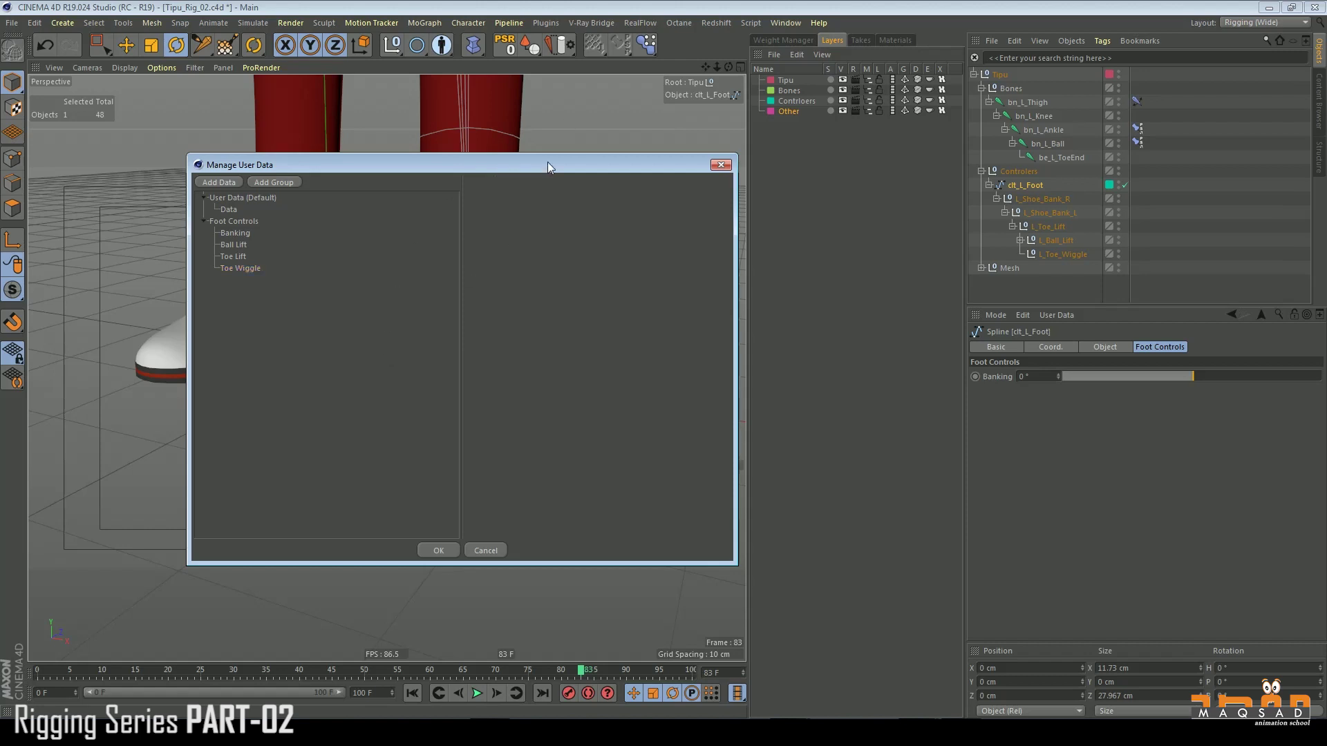
Step: Review the properties of the Banking, Ball Lift, Toe Lift and Toe Wiggle entries in the Foot Controls group
{"action": "left_click_drag", "start_coordinate": [547, 163], "coordinate": [926, 128]}
{"action": "left_click", "coordinate": [629, 235]}
{"action": "left_click", "coordinate": [624, 224]}
{"action": "left_click", "coordinate": [621, 211]}
{"action": "left_click", "coordinate": [625, 200]}
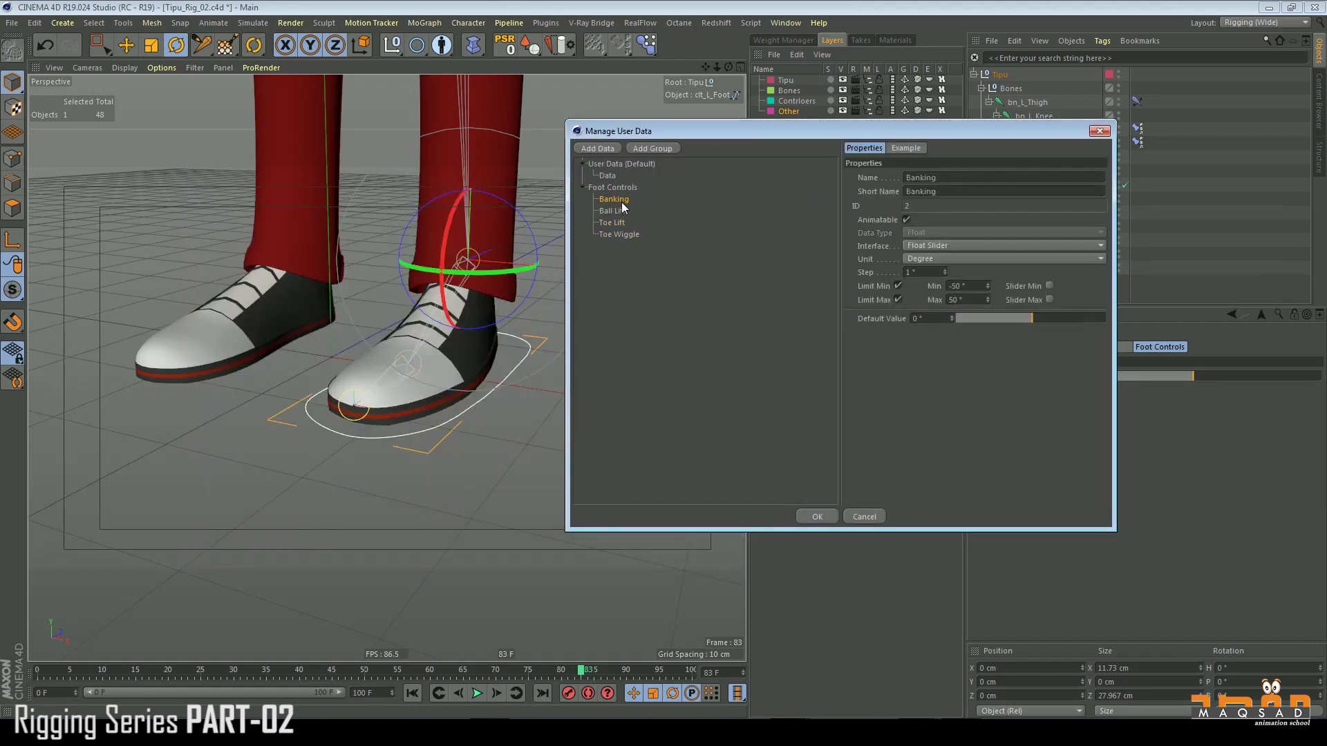
{"action": "left_click", "coordinate": [624, 212]}
{"action": "left_click", "coordinate": [623, 224]}
{"action": "left_click", "coordinate": [625, 235]}
{"action": "right_click", "coordinate": [637, 253]}
{"action": "left_click", "coordinate": [811, 492]}
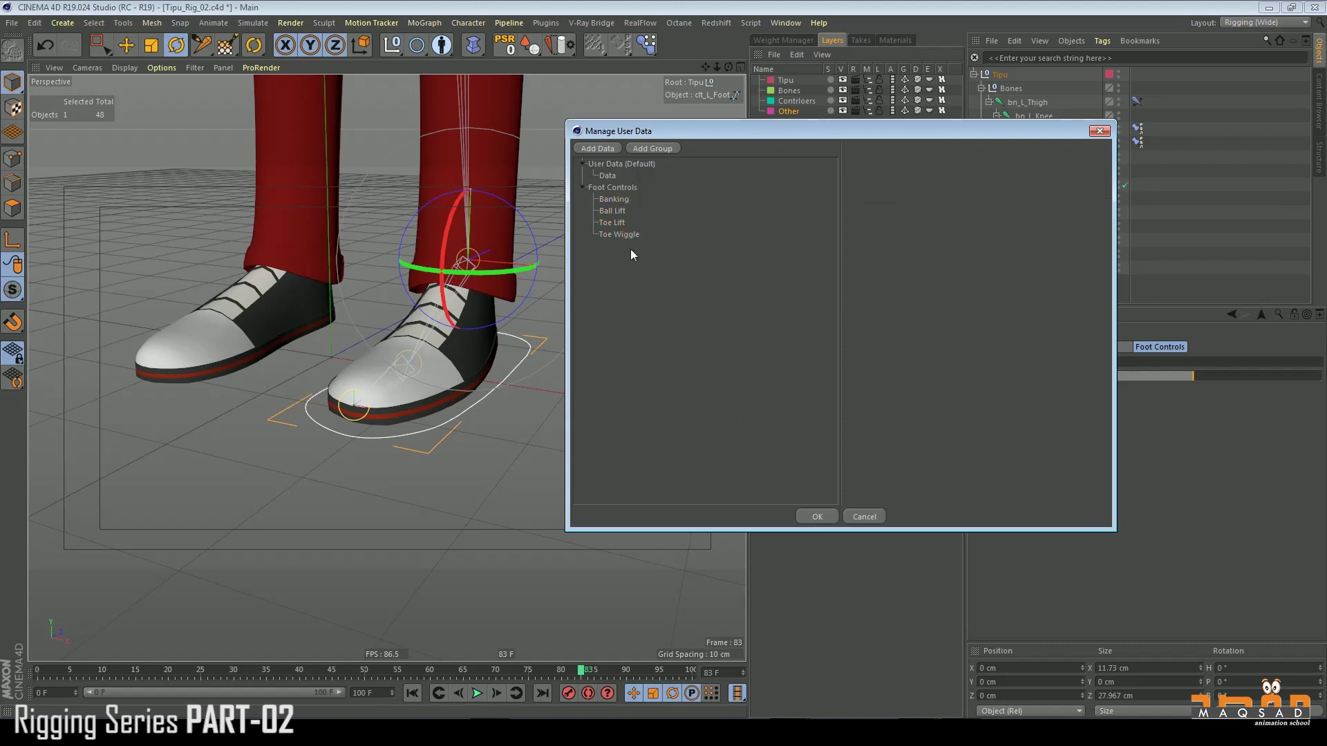
{"action": "left_click", "coordinate": [612, 188]}
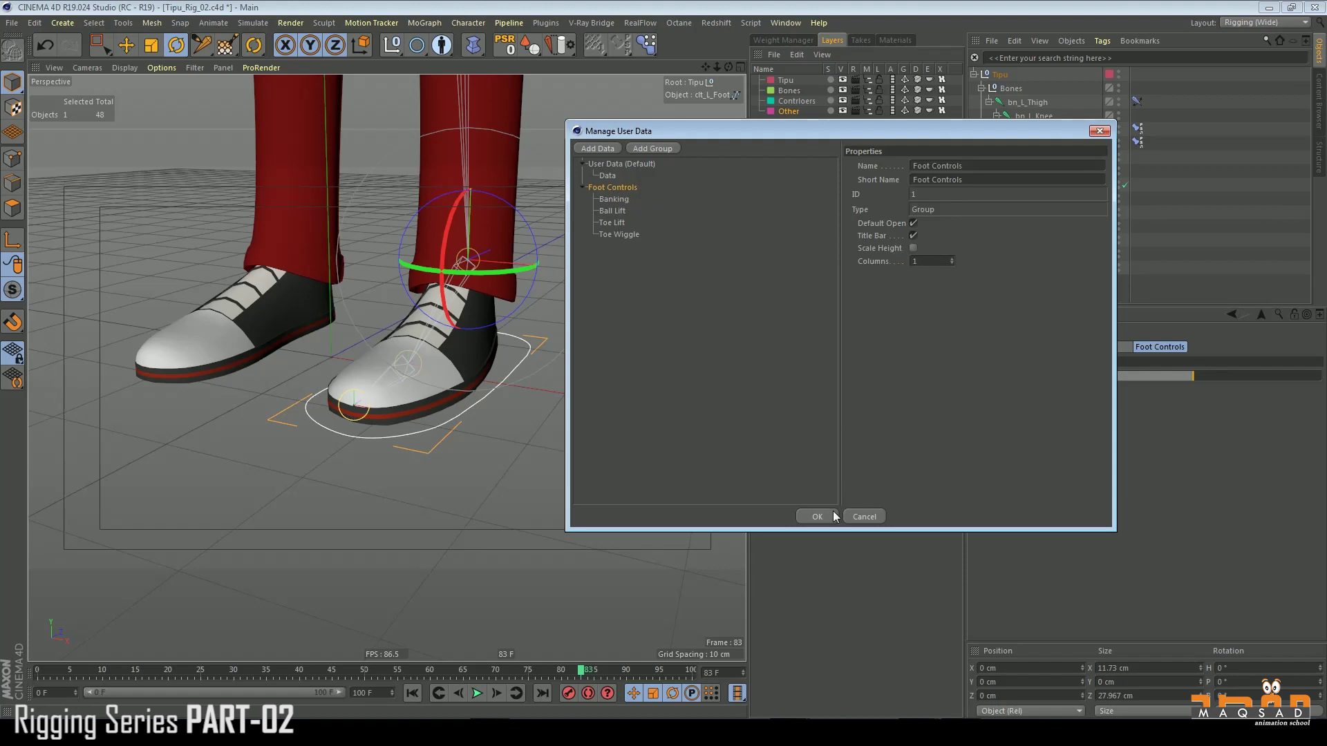
{"action": "left_click", "coordinate": [612, 236]}
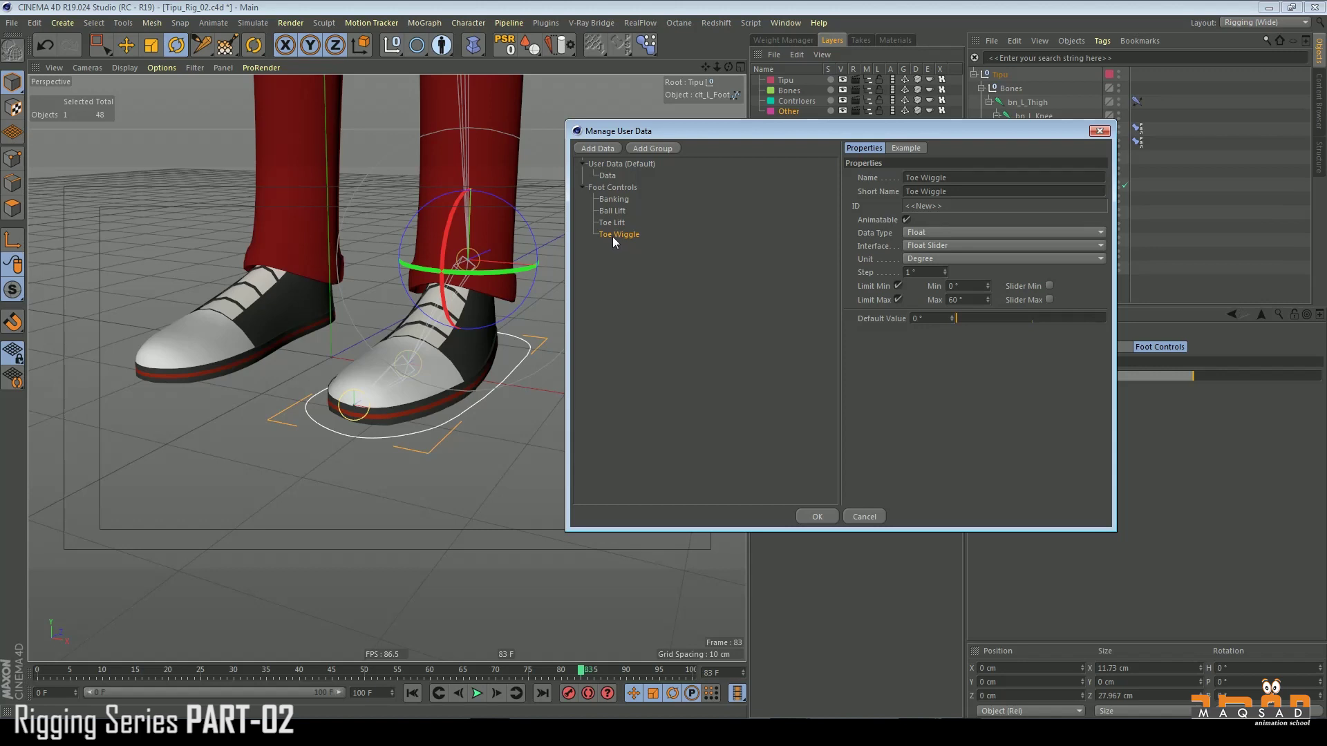
{"action": "left_click", "coordinate": [608, 243]}
{"action": "left_click", "coordinate": [623, 232]}
Step: Add a new data entry after Toe Wiggle with a Float Slider interface and Degree as its unit
{"action": "left_click", "coordinate": [598, 148]}
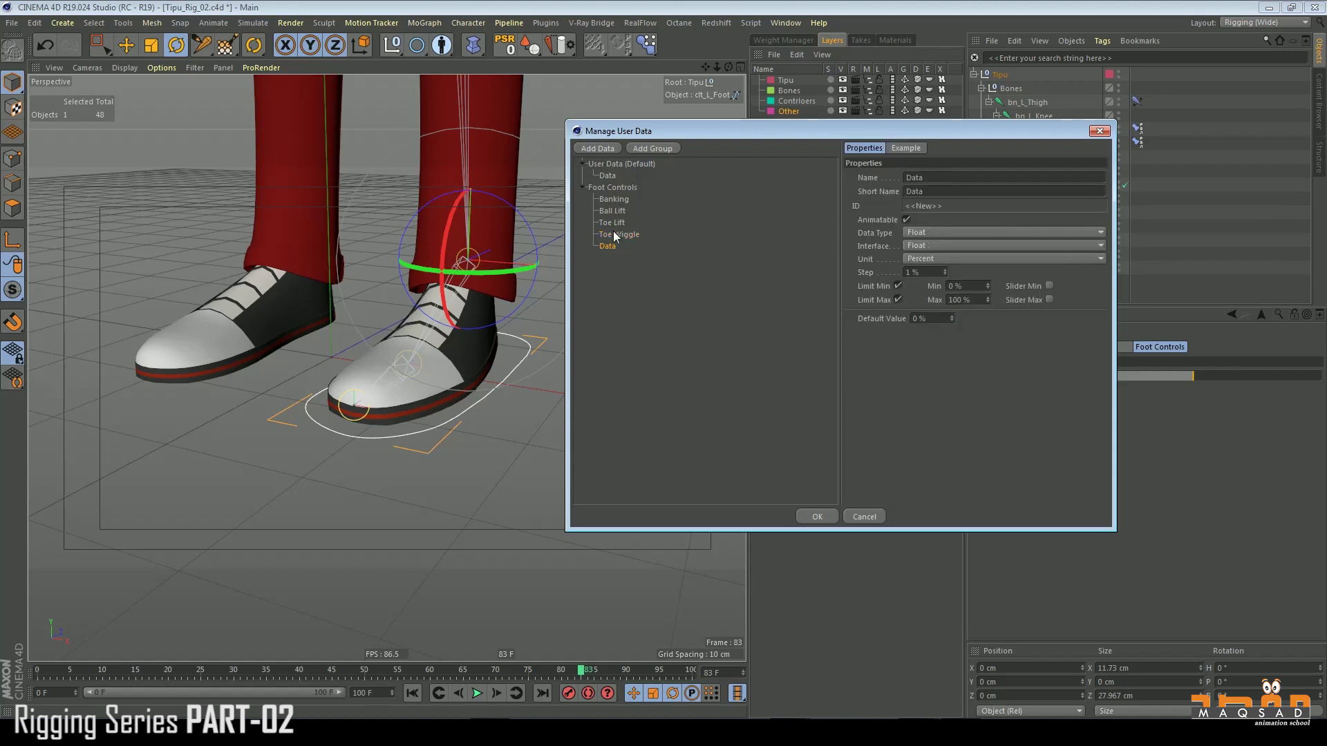
{"action": "left_click", "coordinate": [939, 245]}
{"action": "left_click", "coordinate": [940, 269]}
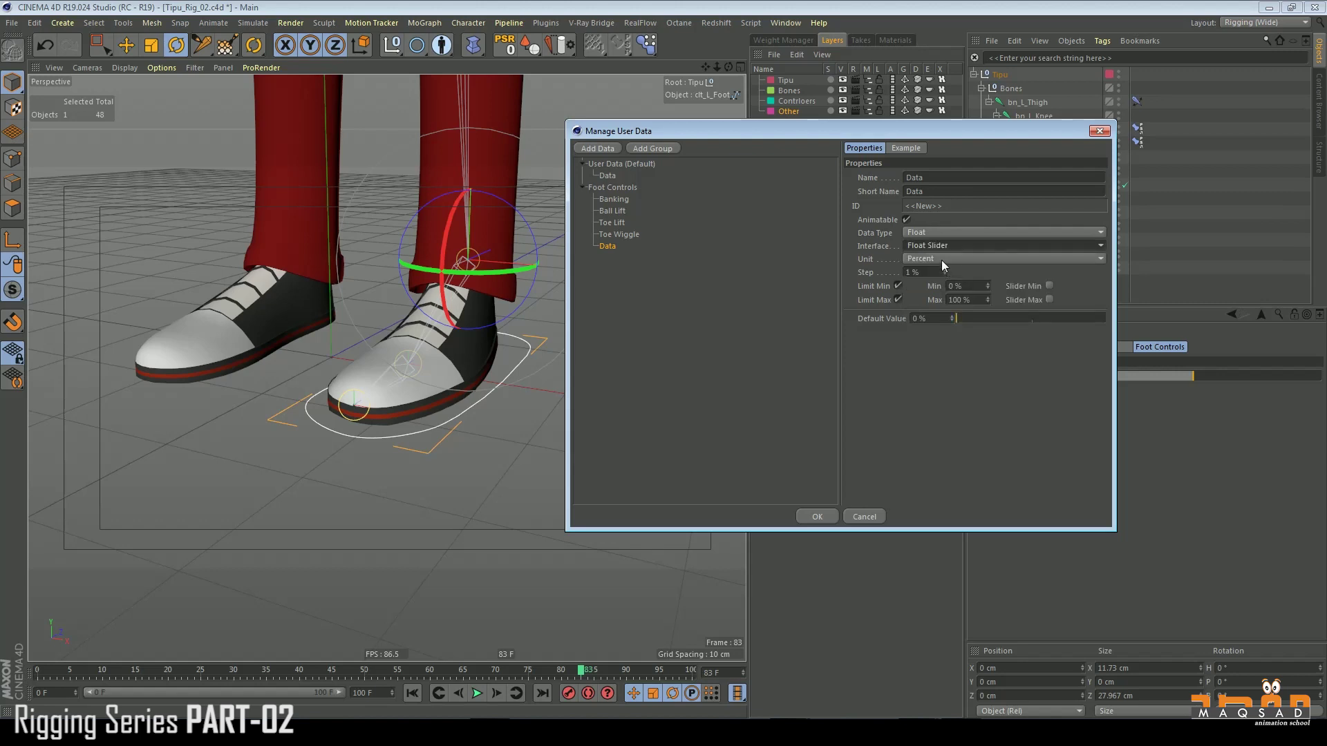
{"action": "left_click", "coordinate": [941, 259]}
{"action": "left_click", "coordinate": [939, 300]}
Step: Limit the new data entry to between -90° and 90° and name it Knee Twist
{"action": "double_click", "coordinate": [952, 285]}
{"action": "type", "text": "-90"}
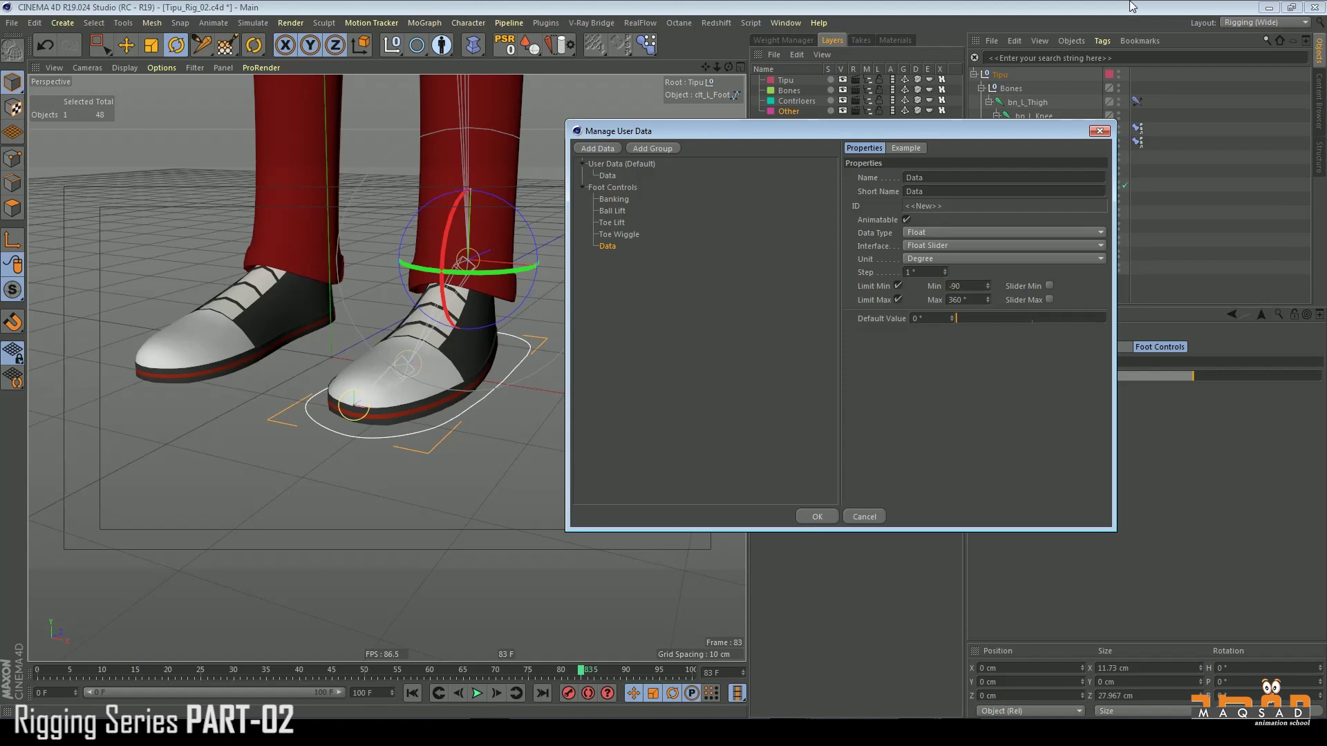
{"action": "key", "text": "Tab"}
{"action": "type", "text": "9"}
{"action": "key", "text": "Return"}
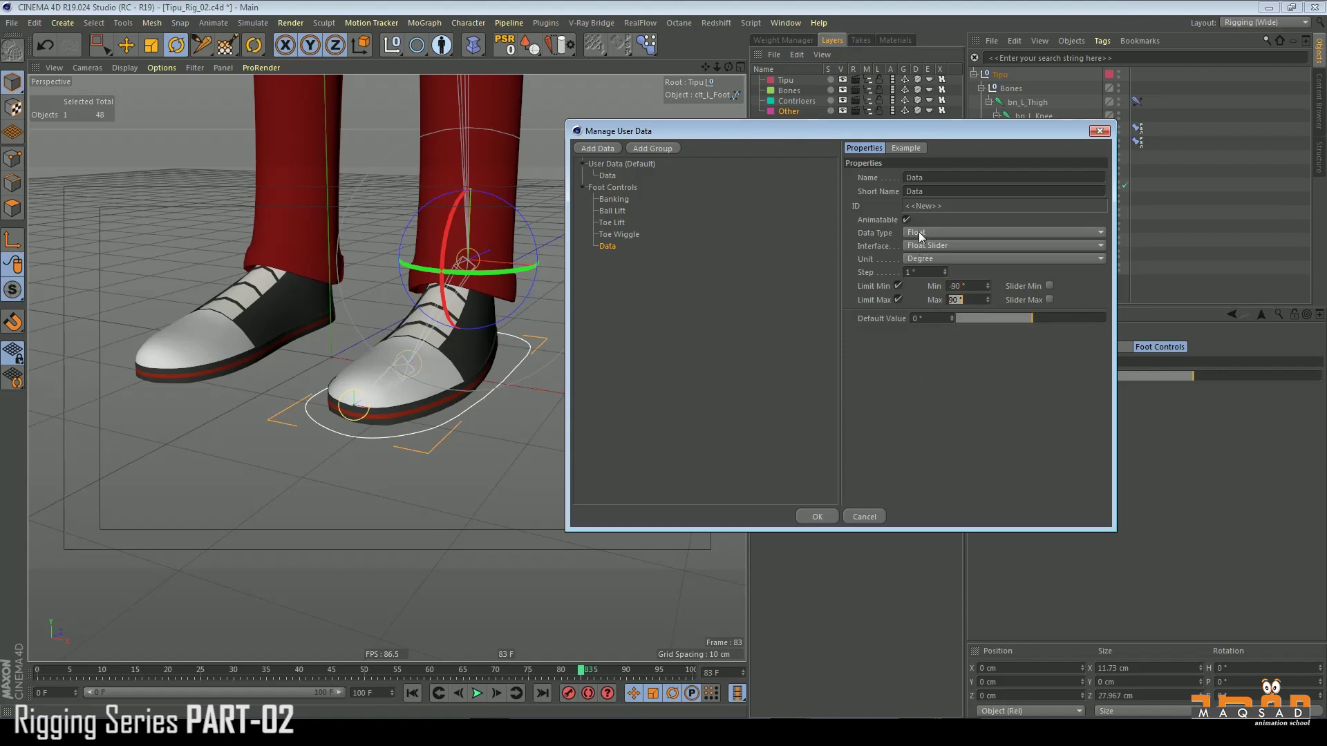
{"action": "left_click_drag", "start_coordinate": [931, 179], "coordinate": [892, 187]}
{"action": "type", "text": "Twi"}
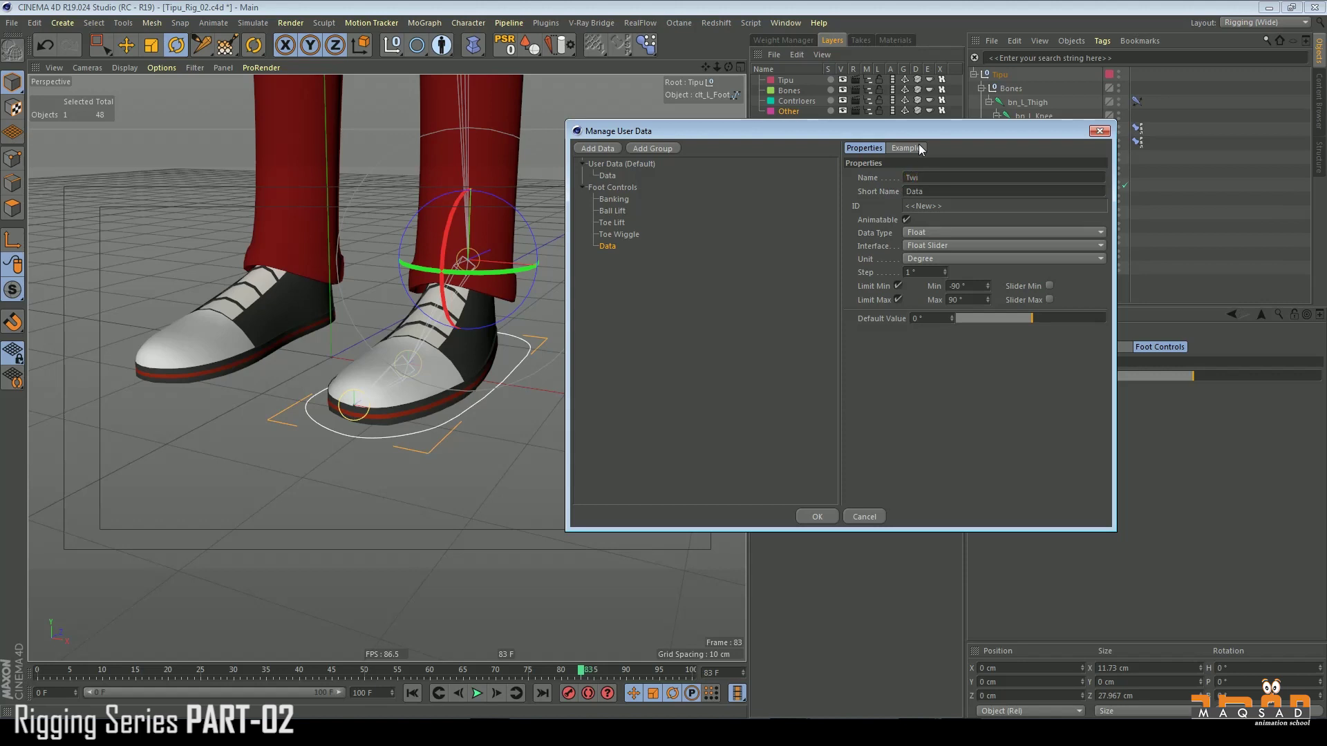
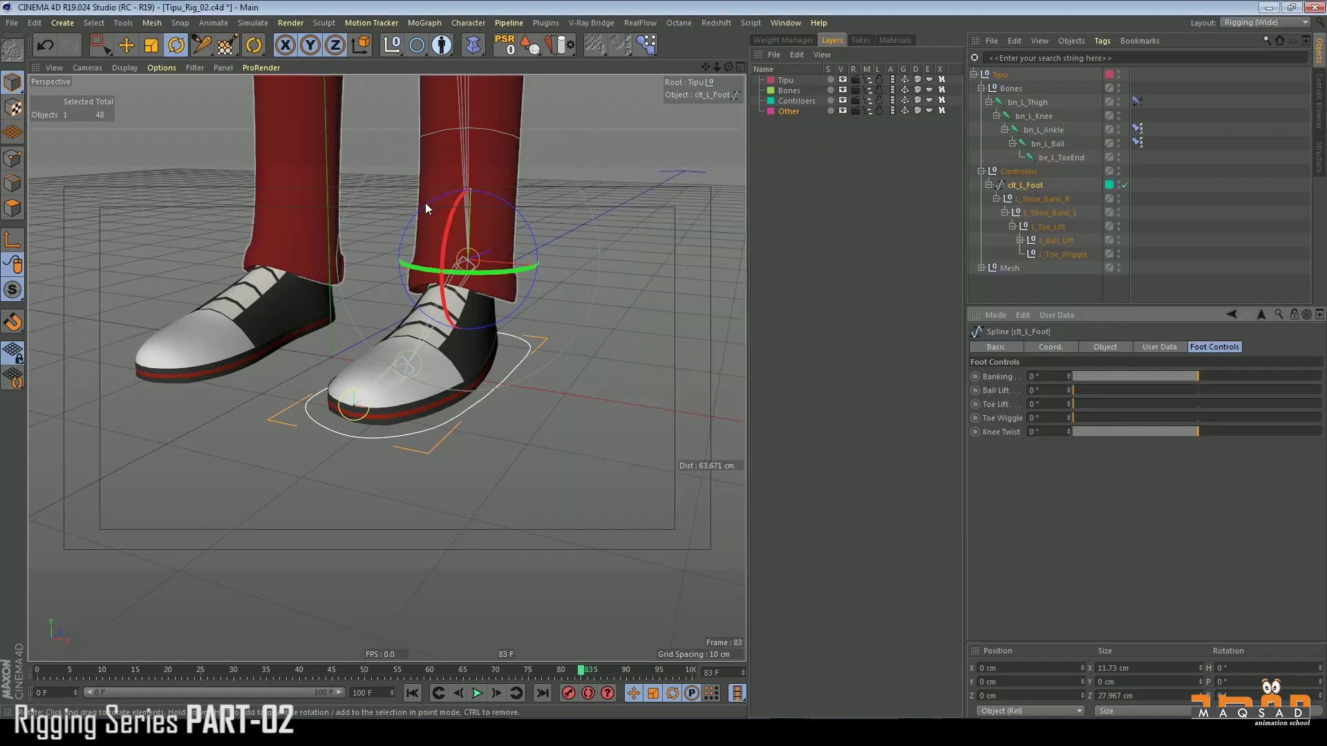
Step: Test the pole vector Twist in the IK tag of bn_L_Thigh up to 180° and reset it to 0°
{"action": "middle_click_drag", "start_coordinate": [473, 228], "coordinate": [483, 398], "text": "alt"}
{"action": "right_click_drag", "start_coordinate": [483, 398], "coordinate": [362, 301], "text": "alt"}
{"action": "left_click_drag", "start_coordinate": [362, 302], "coordinate": [355, 335], "text": "alt"}
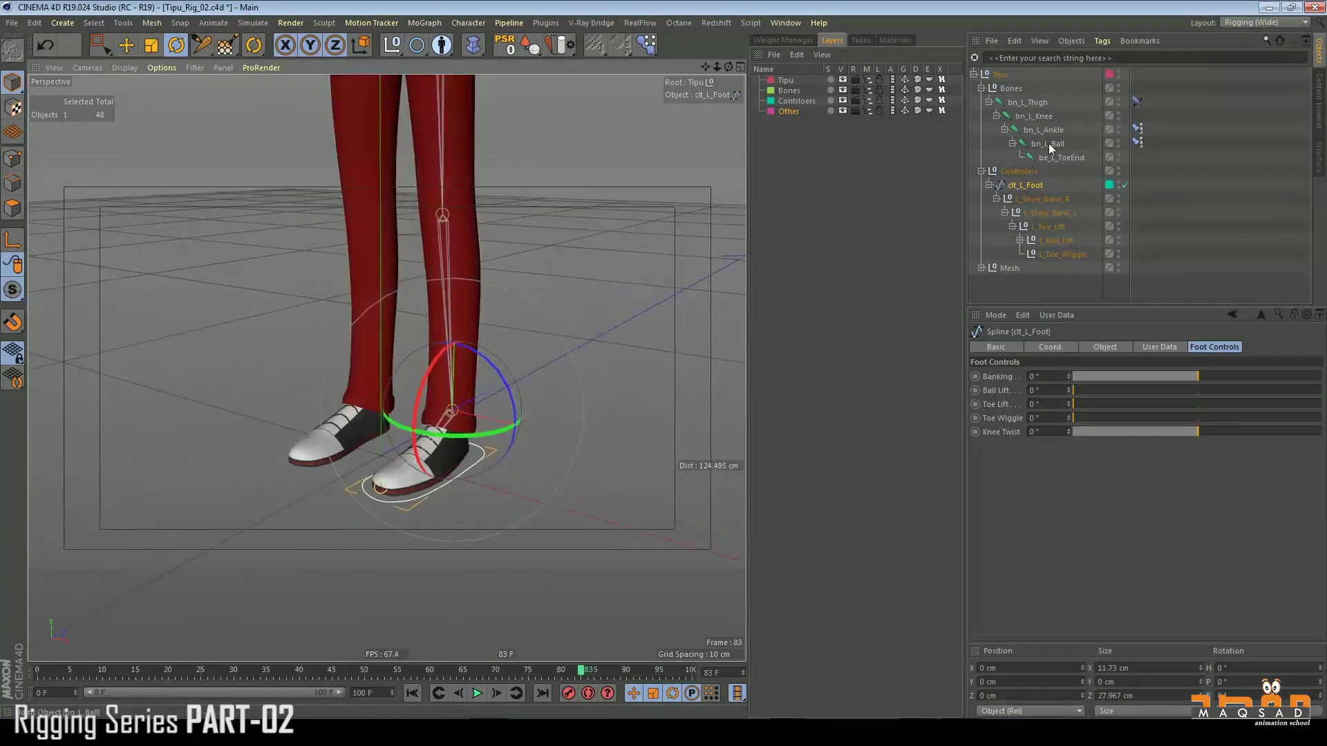
{"action": "left_click", "coordinate": [1136, 101]}
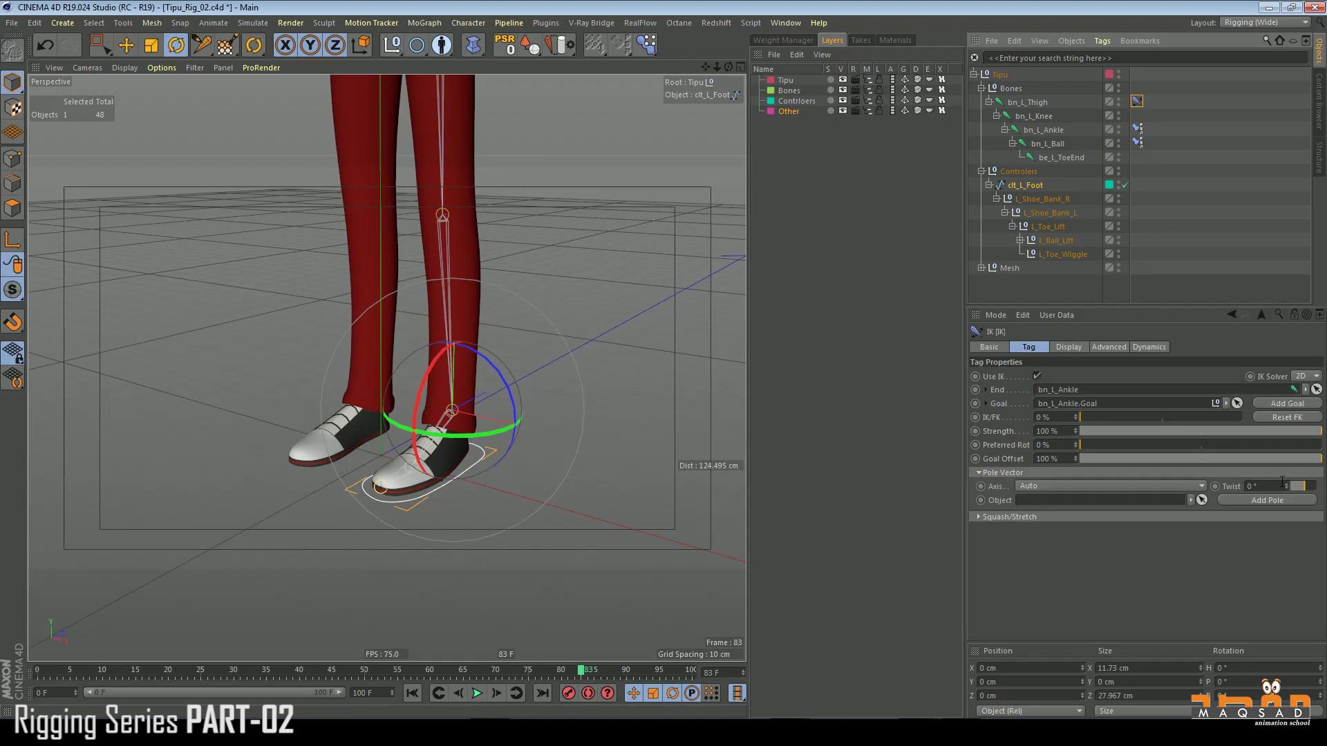
{"action": "mouse_move", "coordinate": [1308, 489]}
{"action": "left_mouse_down"}
{"action": "mouse_move", "coordinate": [1297, 492]}
{"action": "mouse_move", "coordinate": [1322, 495]}
{"action": "mouse_move", "coordinate": [1299, 495]}
{"action": "left_mouse_up"}
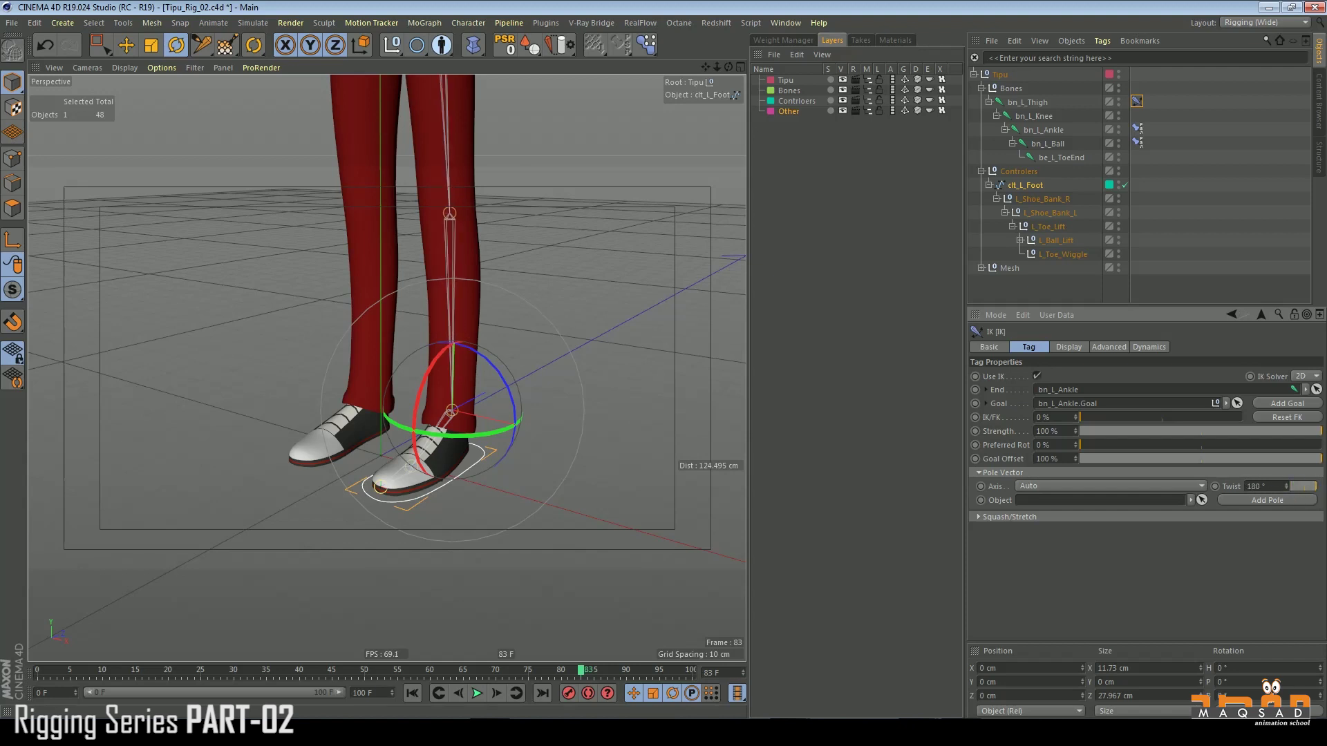
{"action": "right_click", "coordinate": [1286, 488]}
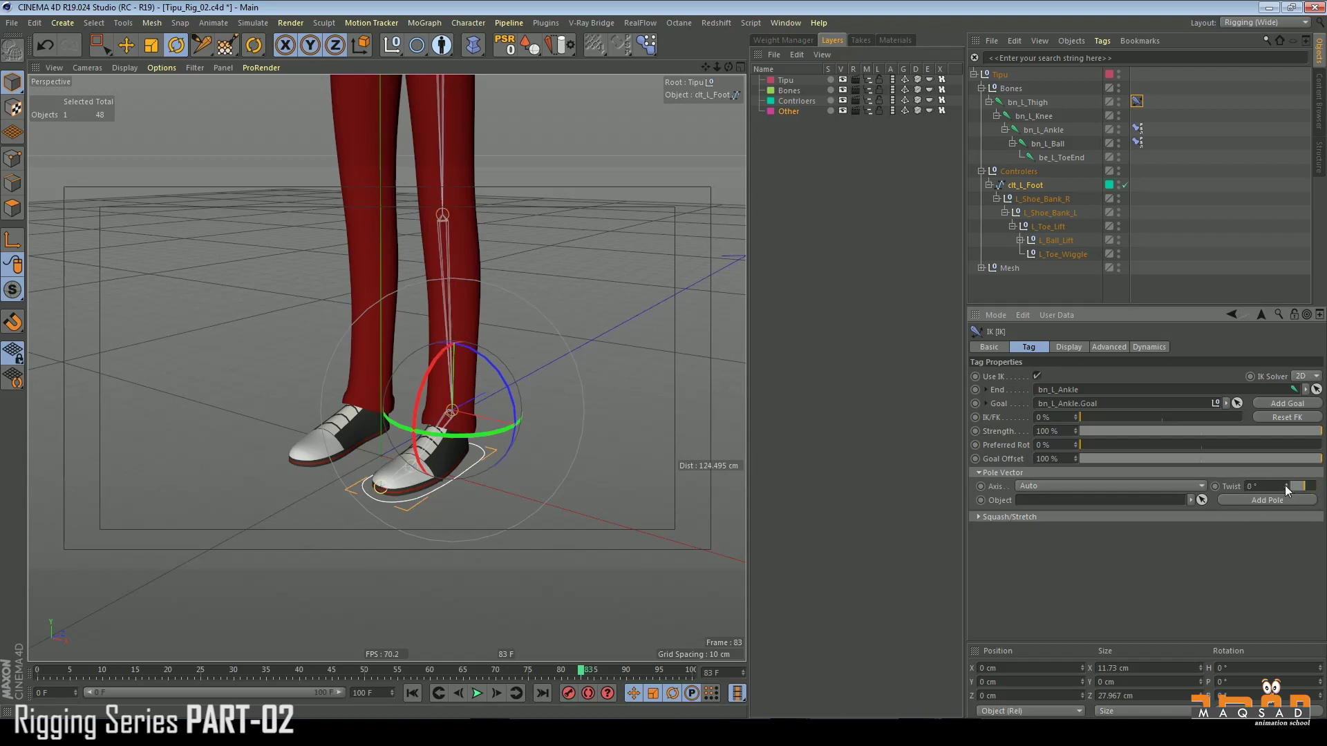
Step: Test the Knee Twist slider of clt_L_Foot at about -49° and reset it to 0°
{"action": "left_click", "coordinate": [1028, 185]}
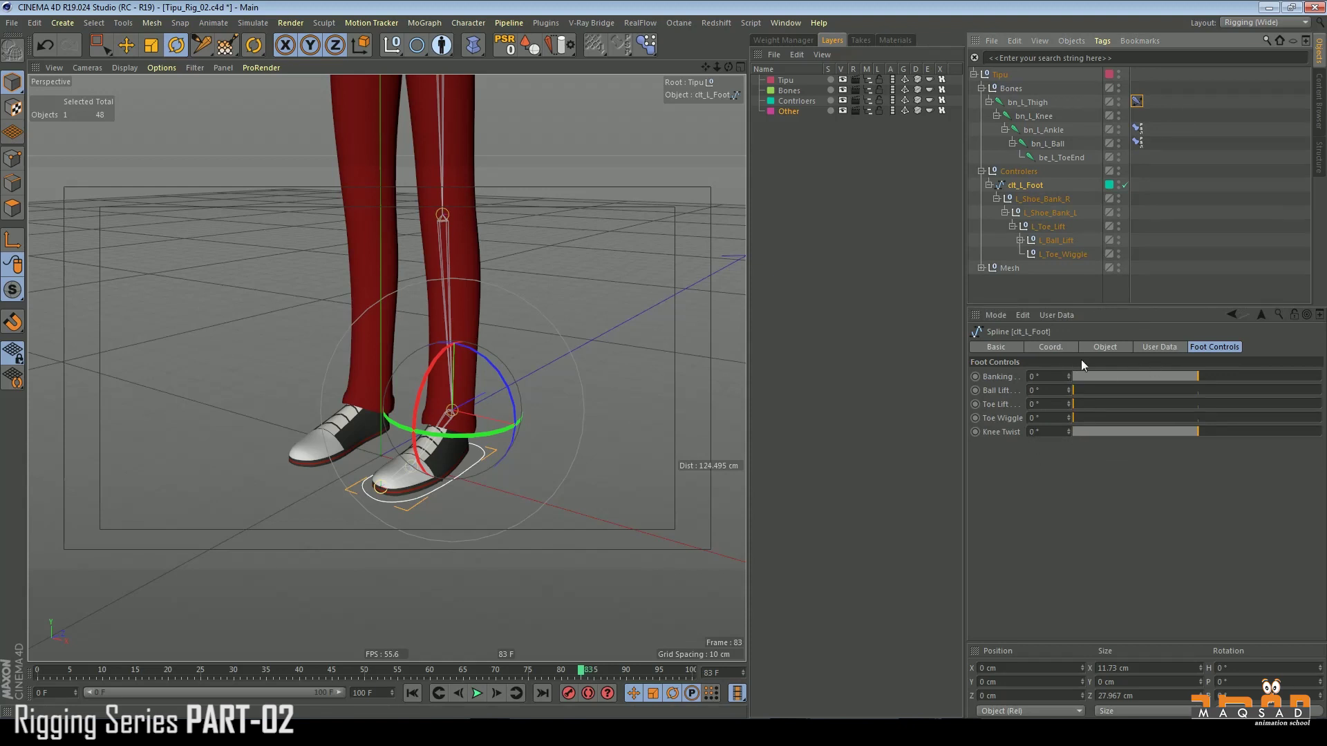
{"action": "left_click_drag", "start_coordinate": [1183, 438], "coordinate": [1099, 484]}
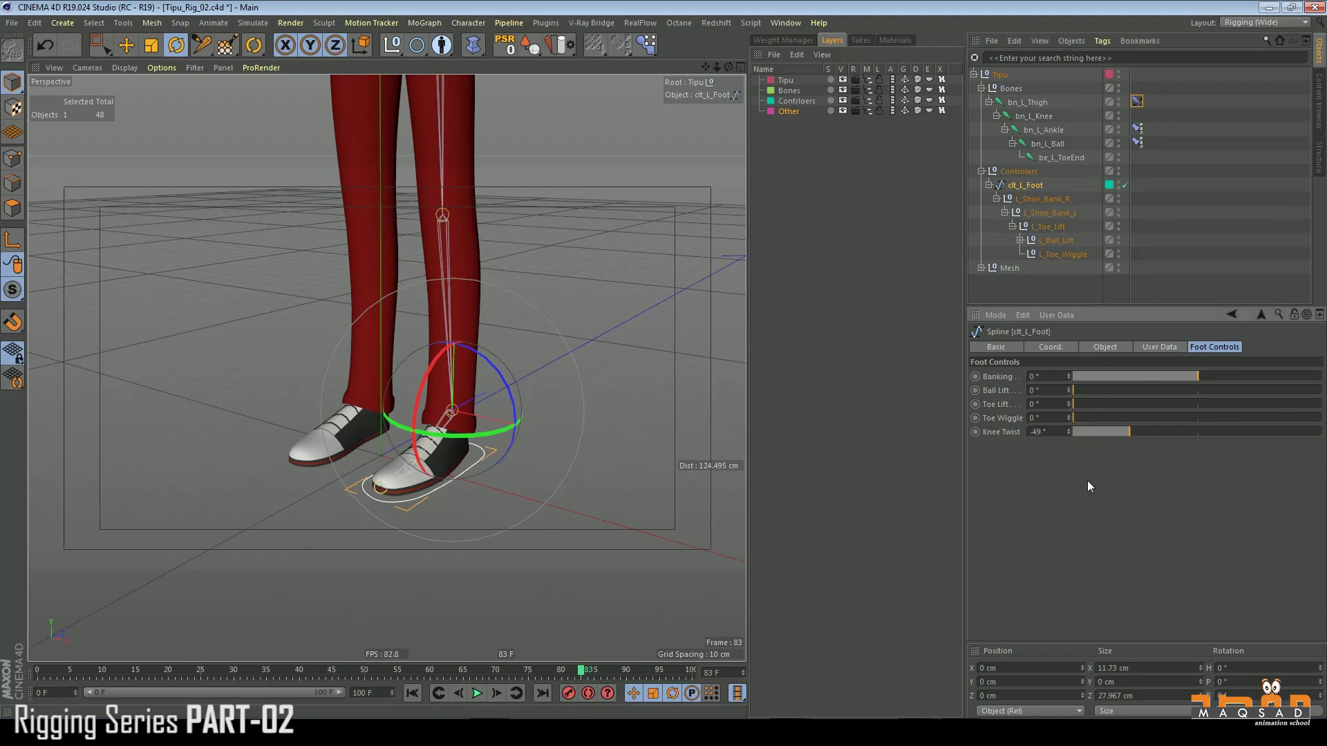
{"action": "right_click", "coordinate": [1068, 431]}
Step: Widen the range of the Knee Twist user data, setting its minimum to -180° and adjusting its maximum
{"action": "left_click", "coordinate": [1064, 315]}
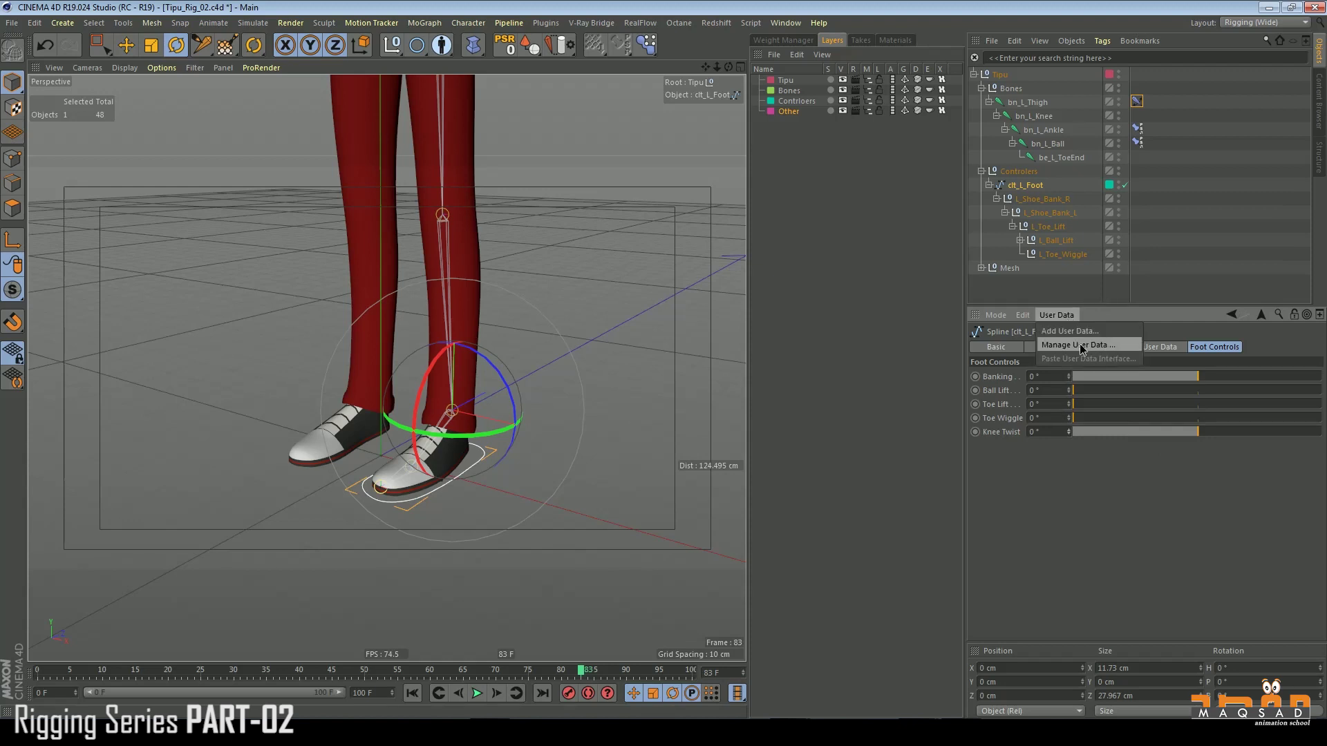
{"action": "left_click", "coordinate": [1080, 345]}
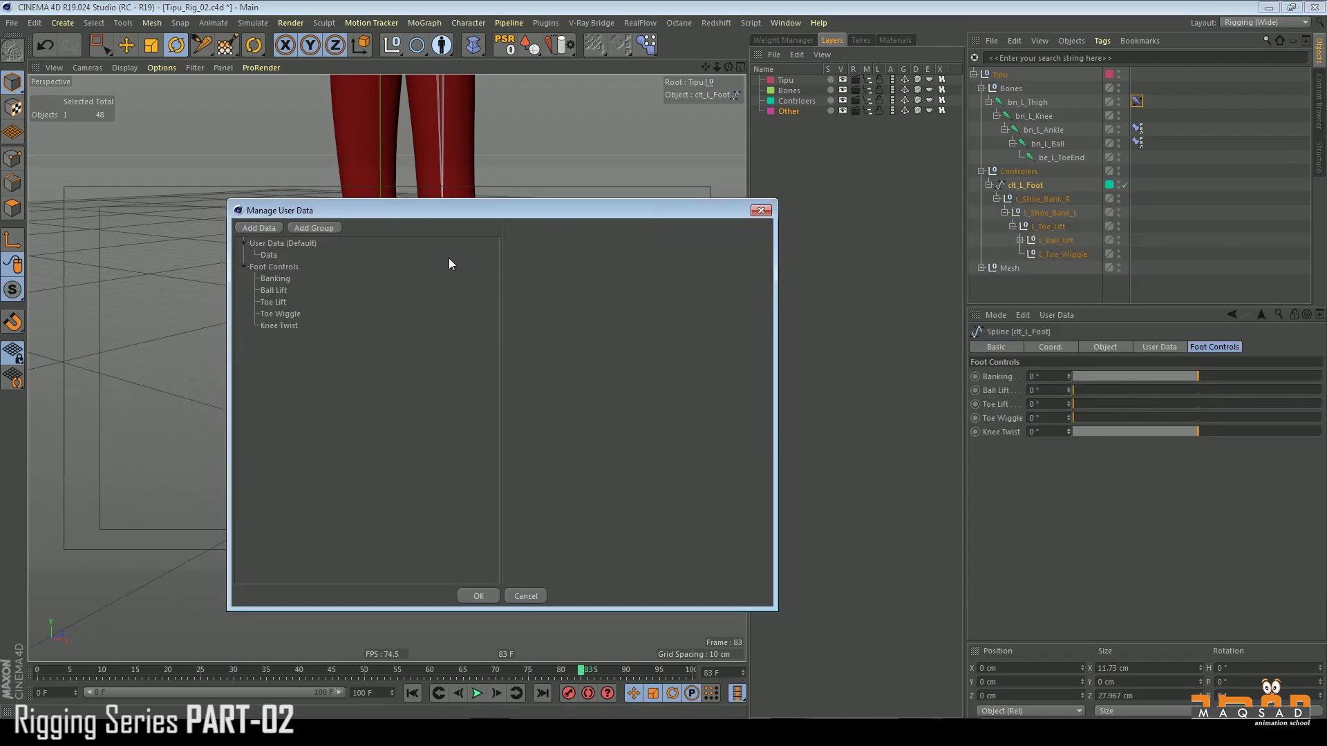
{"action": "left_click", "coordinate": [283, 325]}
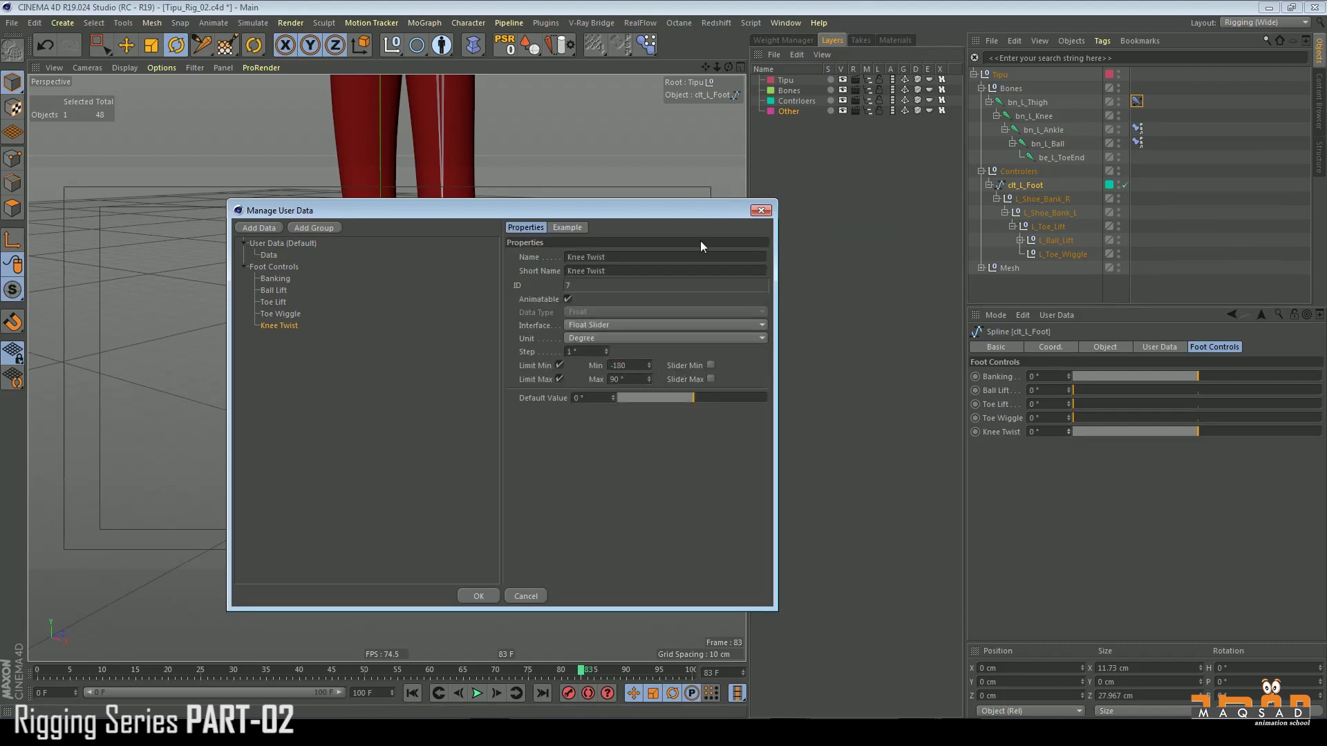
{"action": "left_click", "coordinate": [637, 379]}
{"action": "left_click", "coordinate": [478, 595]}
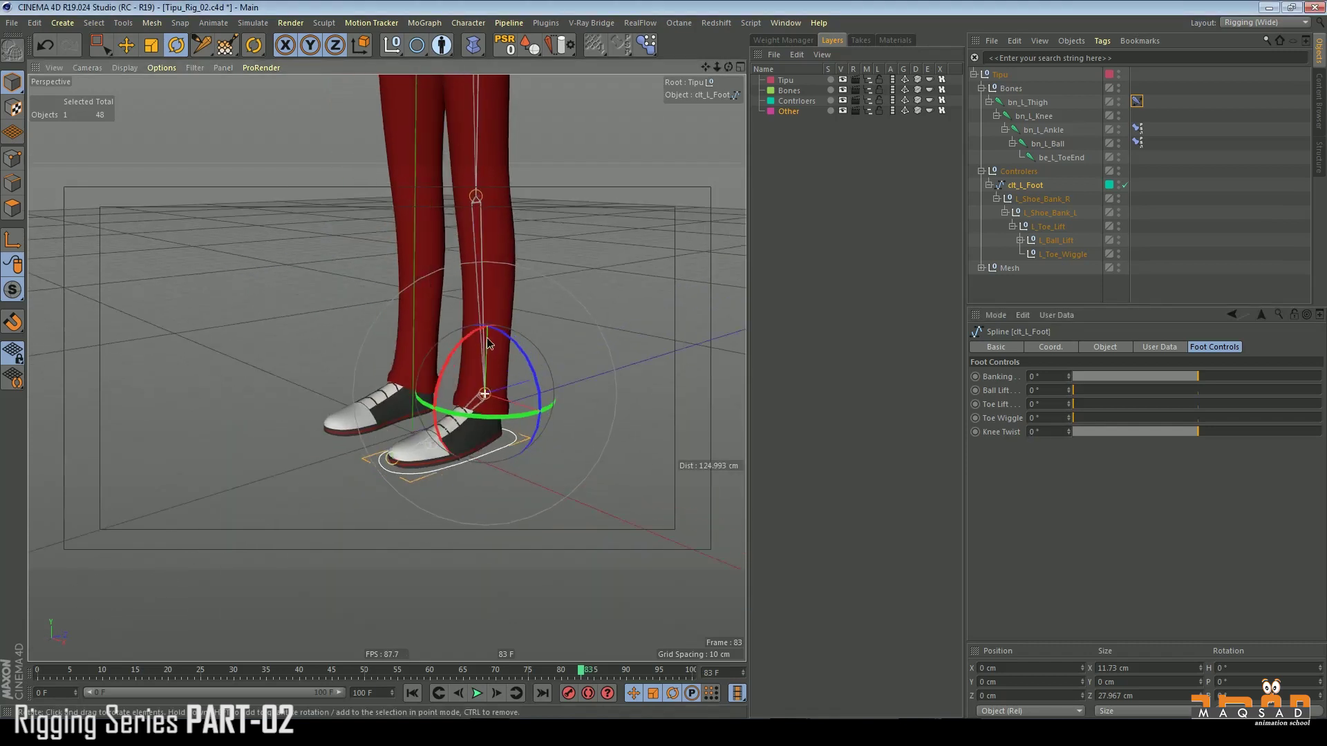
Step: Add an XPresso tag to the clt_L_Foot controller
{"action": "scroll", "coordinate": [492, 329], "scroll_direction": "up", "scroll_amount": 3}
{"action": "scroll", "coordinate": [504, 321], "scroll_direction": "up", "scroll_amount": 1}
{"action": "key", "text": "e"}
{"action": "left_click_drag", "start_coordinate": [473, 392], "coordinate": [522, 392], "text": "alt"}
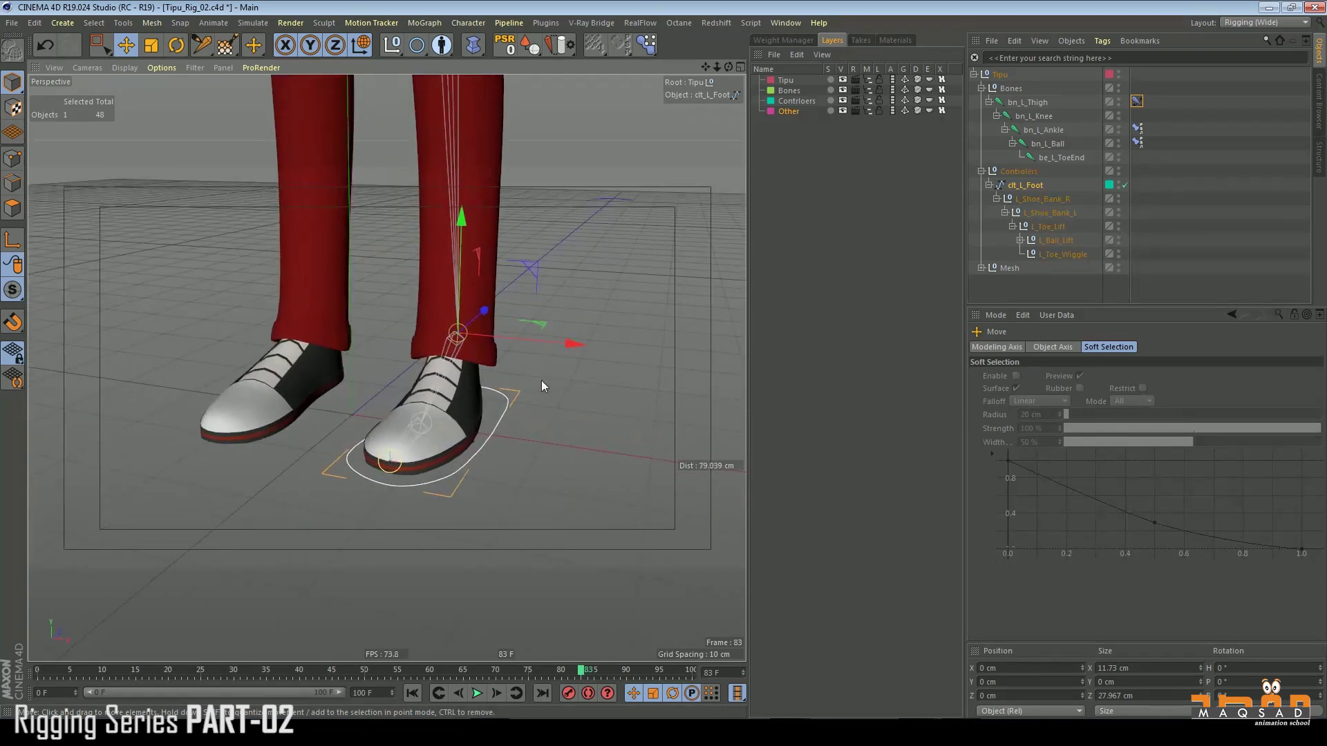
{"action": "left_click", "coordinate": [1026, 185]}
{"action": "right_click", "coordinate": [1032, 186]}
{"action": "mouse_move", "coordinate": [1097, 30]}
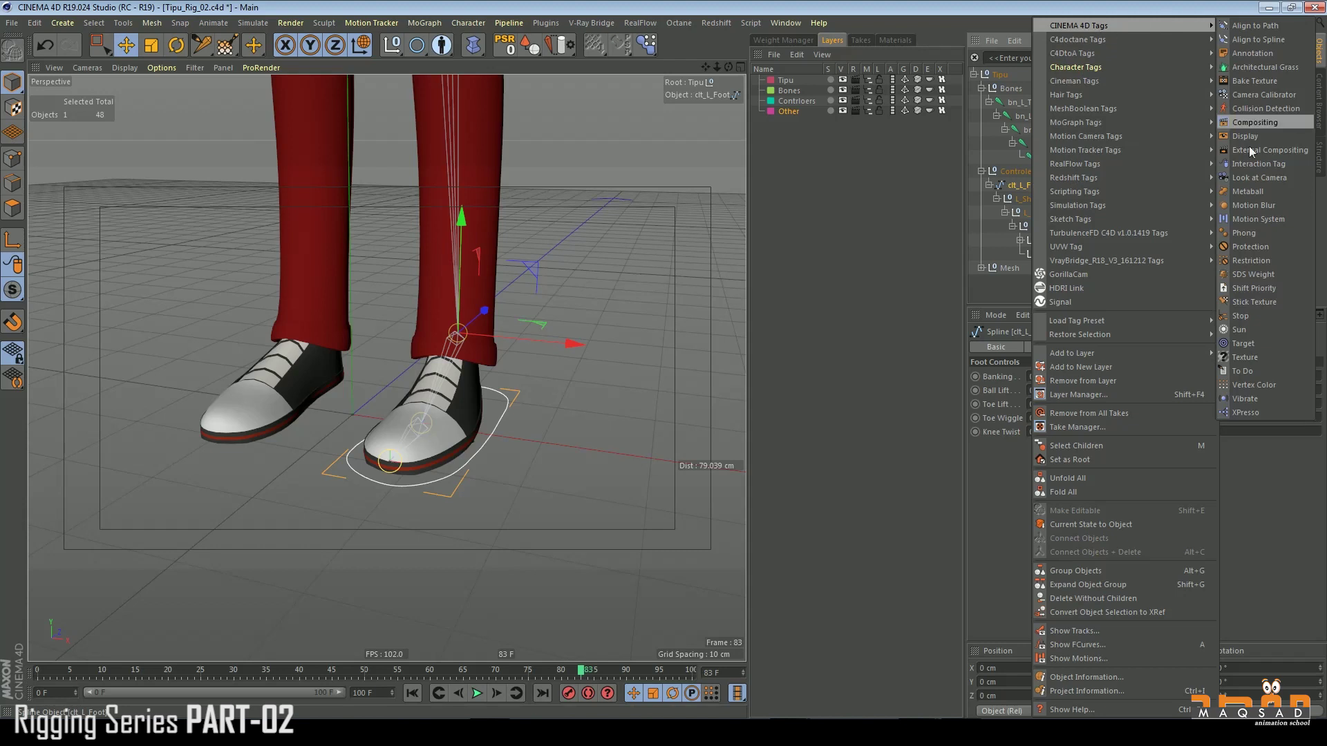
{"action": "left_click", "coordinate": [1260, 413]}
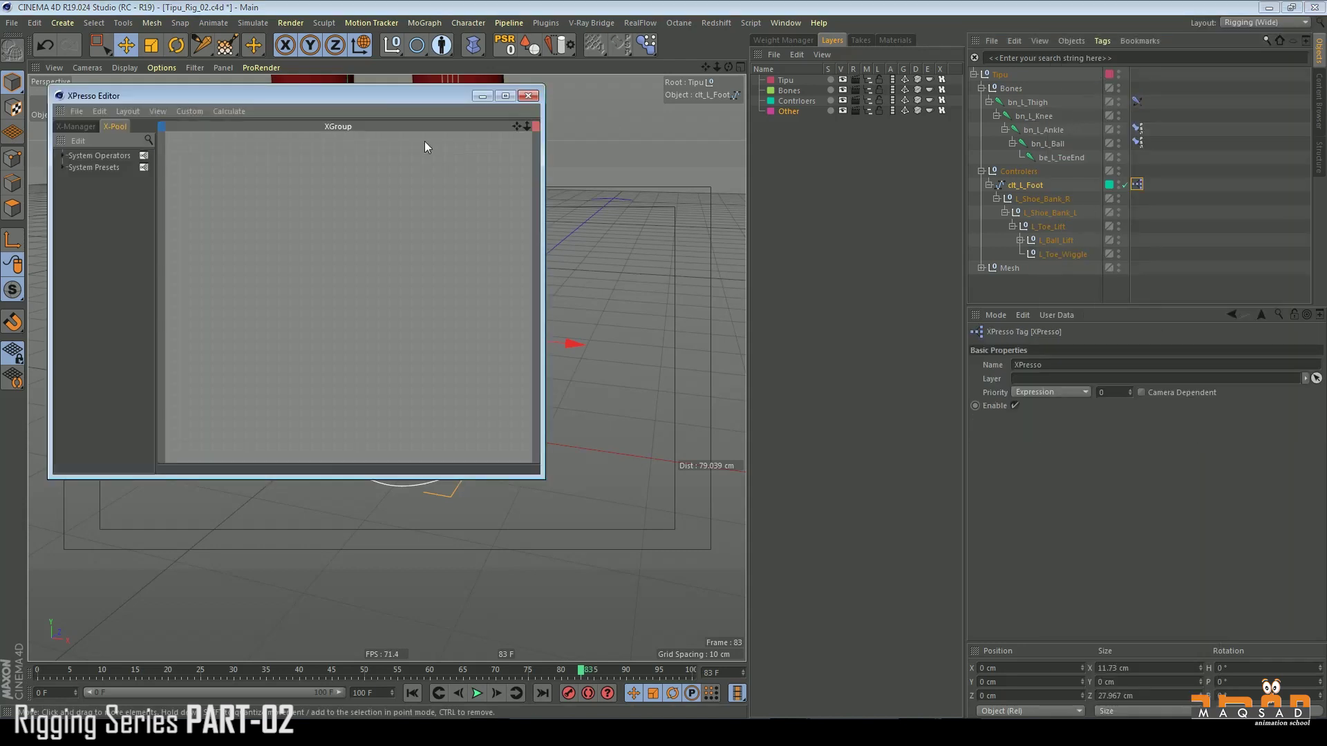
Step: Add clt_L_Foot as an object node in the XPresso graph
{"action": "left_click_drag", "start_coordinate": [322, 95], "coordinate": [642, 75]}
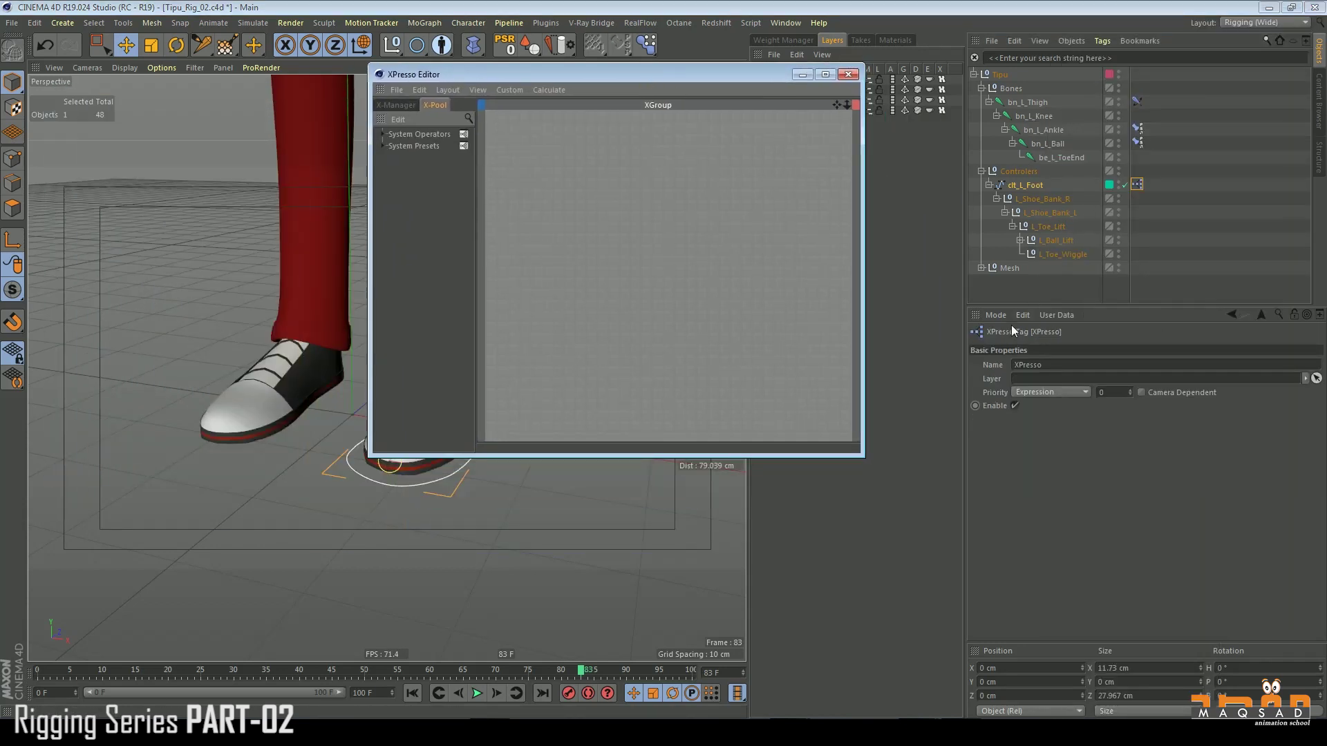
{"action": "left_click_drag", "start_coordinate": [1022, 184], "coordinate": [568, 191]}
{"action": "left_click", "coordinate": [563, 187]}
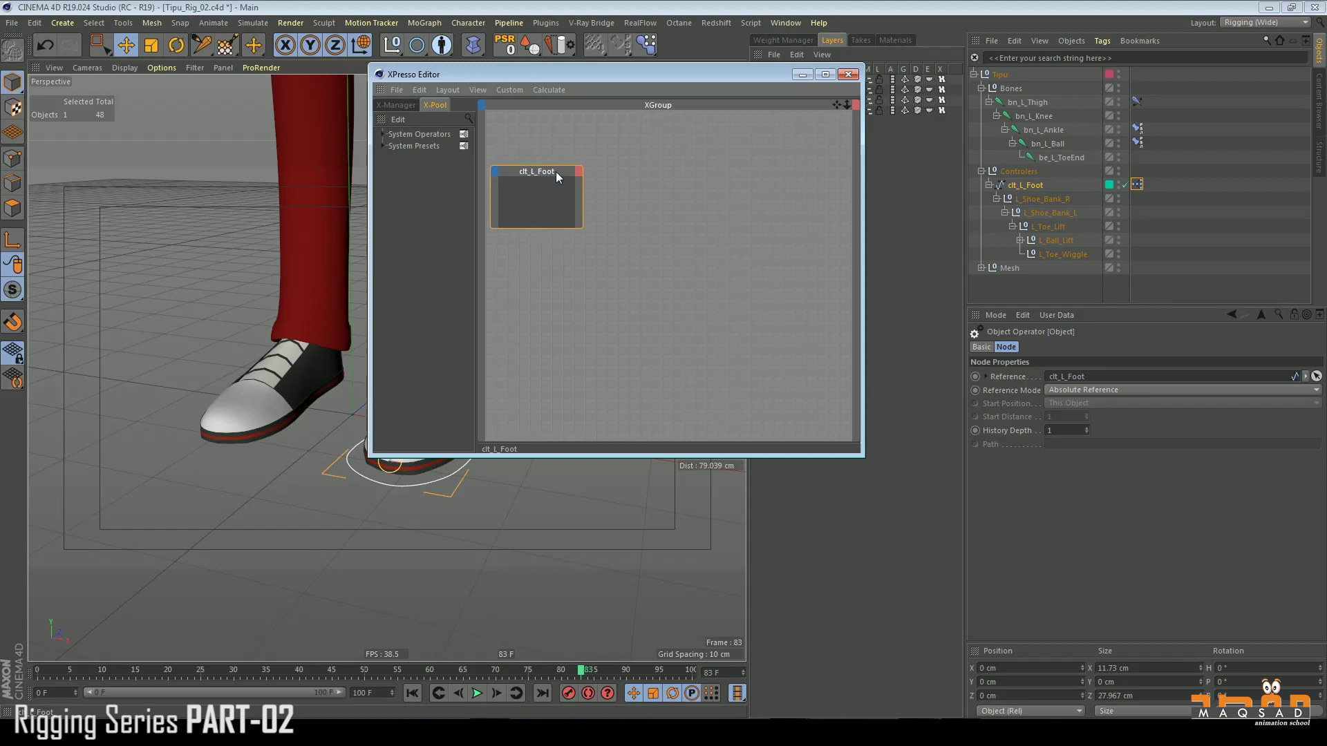
Step: Add the Banking user data as an output port on the clt_L_Foot node and enlarge the node slightly
{"action": "left_click", "coordinate": [1029, 186]}
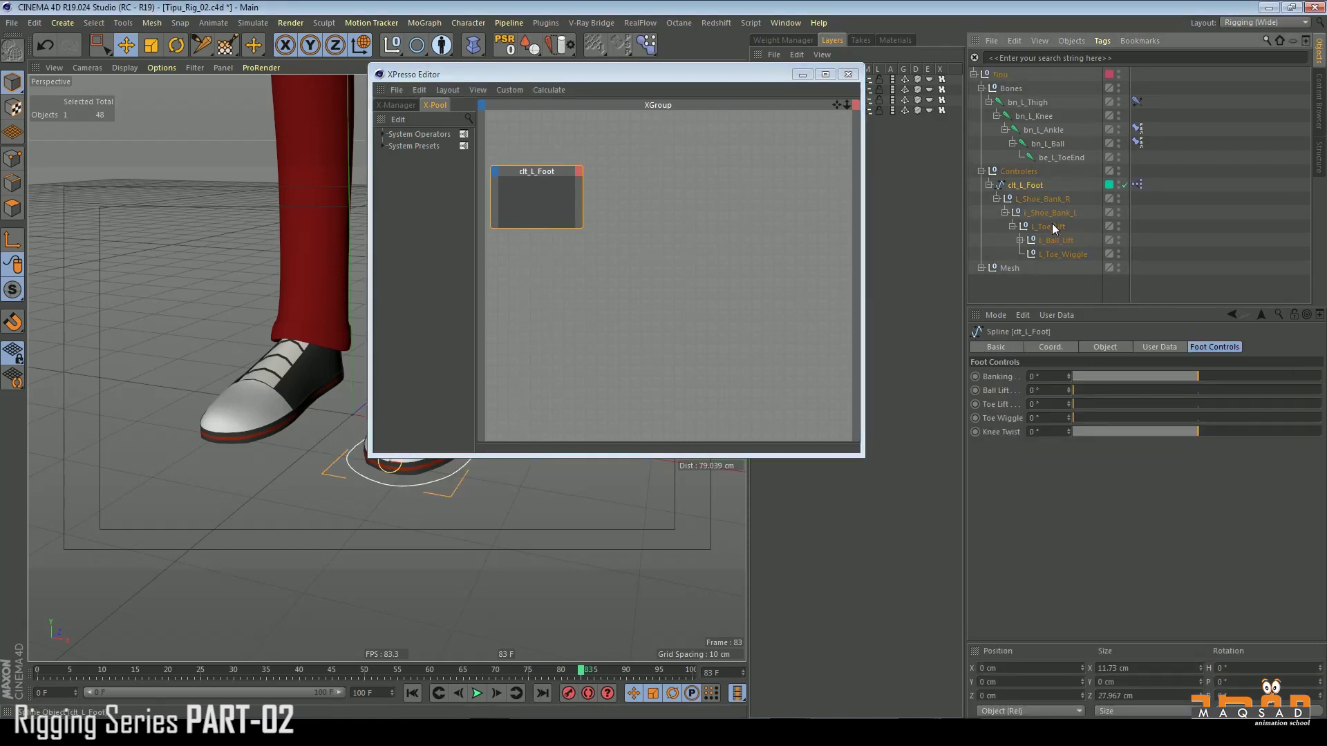
{"action": "left_click", "coordinate": [1006, 376]}
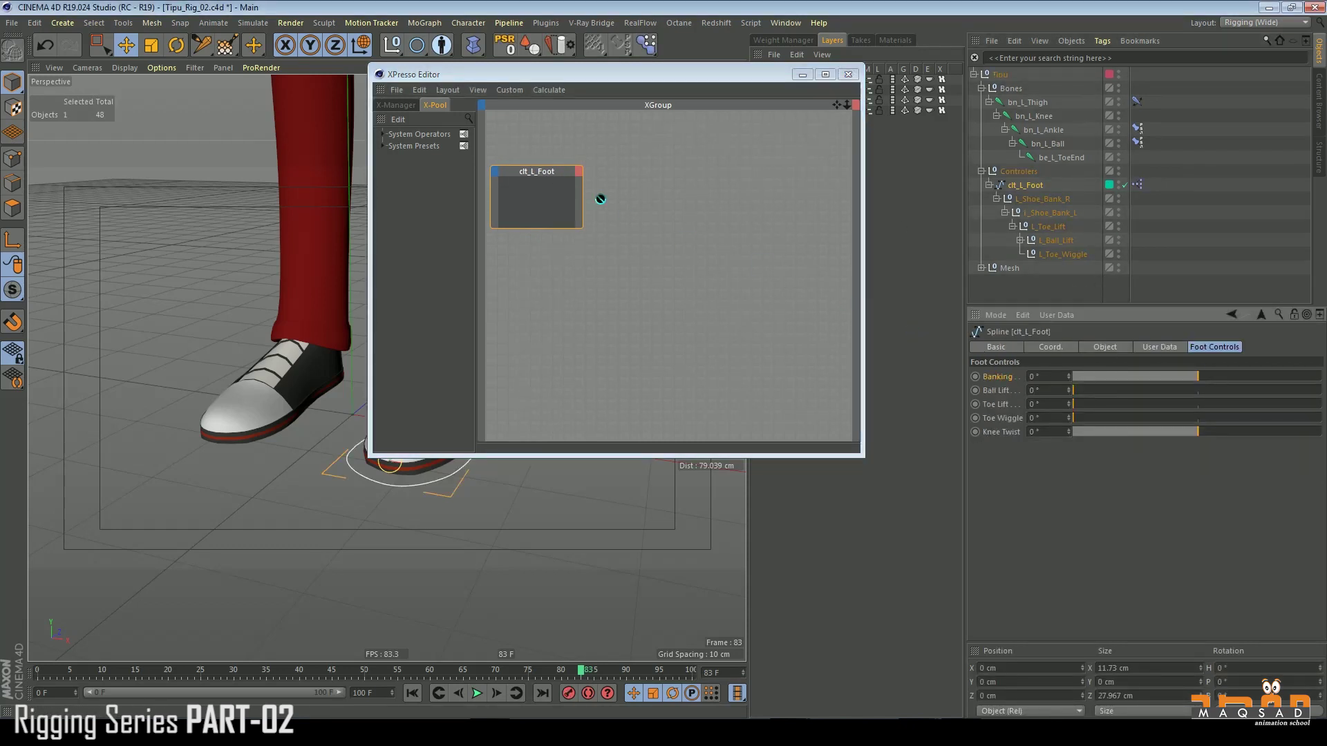
{"action": "left_click_drag", "start_coordinate": [580, 228], "coordinate": [595, 232]}
{"action": "left_click_drag", "start_coordinate": [622, 88], "coordinate": [672, 74]}
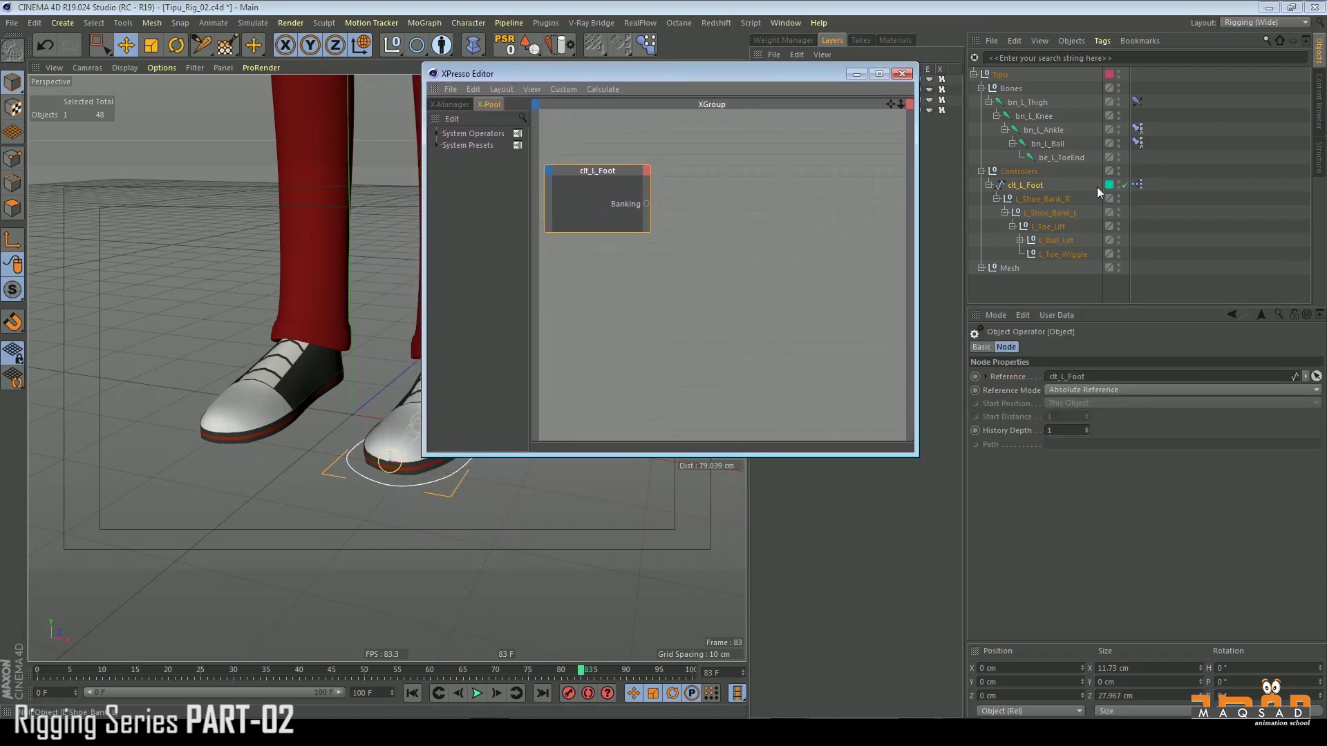
Step: Add Ball Lift, Toe Lift, Toe Wiggle and Knee Twist as output ports on the clt_L_Foot node and enlarge the node
{"action": "left_click", "coordinate": [1036, 186]}
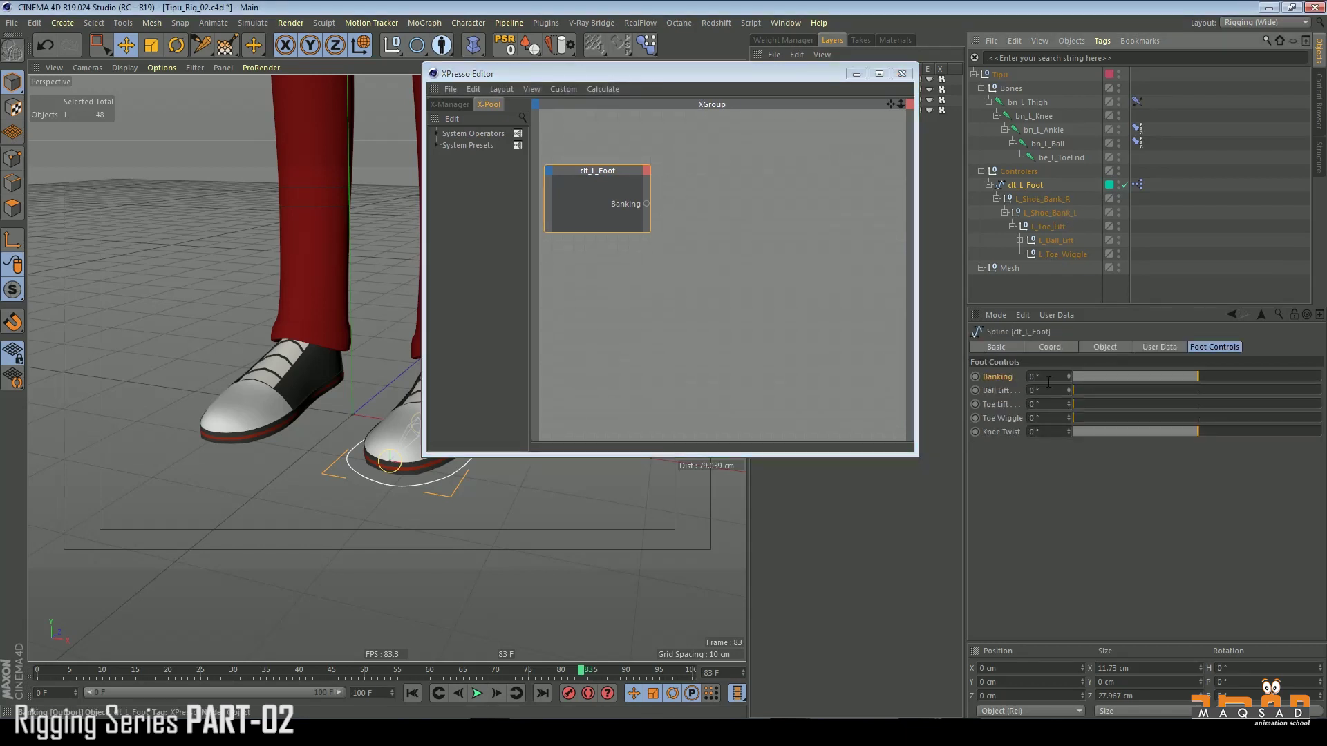
{"action": "left_click_drag", "start_coordinate": [997, 392], "coordinate": [646, 179]}
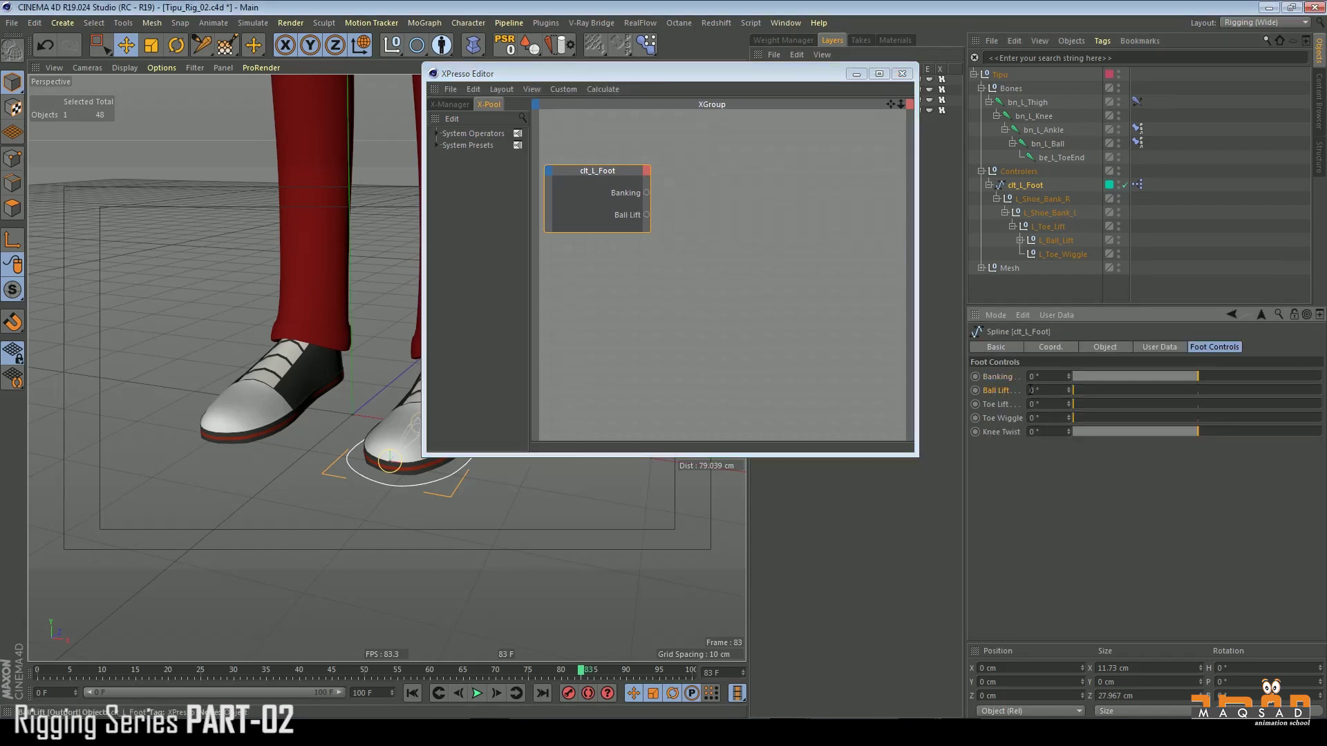
{"action": "left_click_drag", "start_coordinate": [996, 404], "coordinate": [644, 174]}
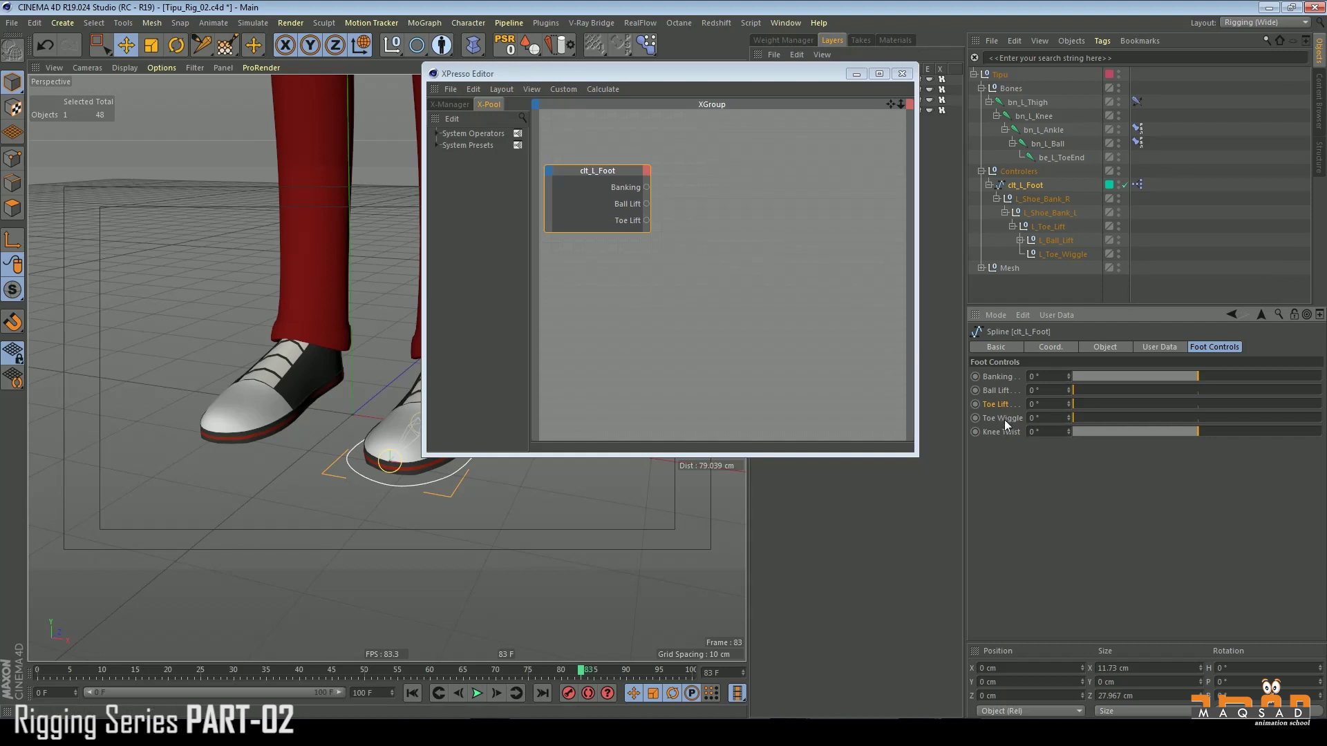
{"action": "left_click_drag", "start_coordinate": [804, 300], "coordinate": [645, 181]}
{"action": "left_click_drag", "start_coordinate": [661, 251], "coordinate": [665, 260]}
Step: Shrink and reposition the XPresso Editor window so the left foot stays visible beside the graph
{"action": "left_click_drag", "start_coordinate": [687, 75], "coordinate": [699, 187]}
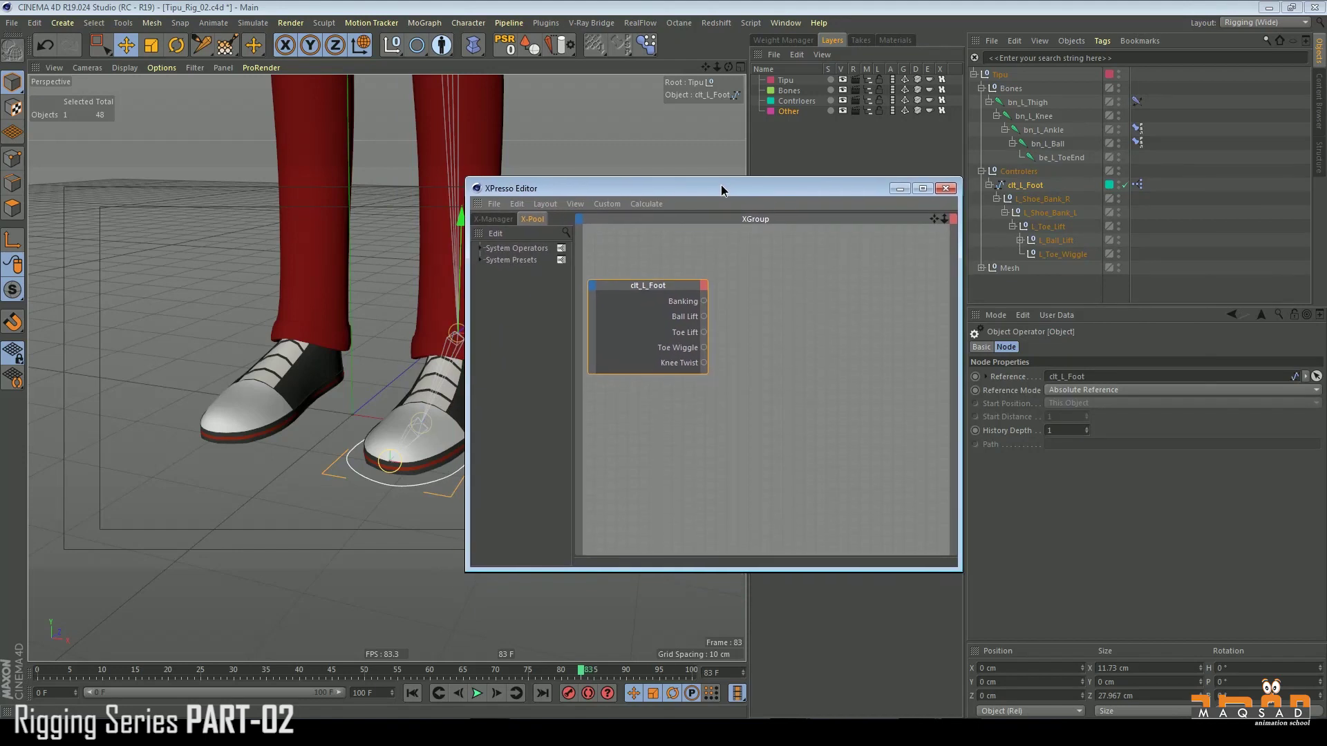
{"action": "middle_click_drag", "start_coordinate": [452, 211], "coordinate": [349, 268], "text": "alt"}
{"action": "mouse_move", "coordinate": [350, 268]}
{"action": "left_mouse_down", "text": "alt"}
{"action": "mouse_move", "coordinate": [293, 297]}
{"action": "mouse_move", "coordinate": [334, 257]}
{"action": "left_mouse_up", "text": "alt"}
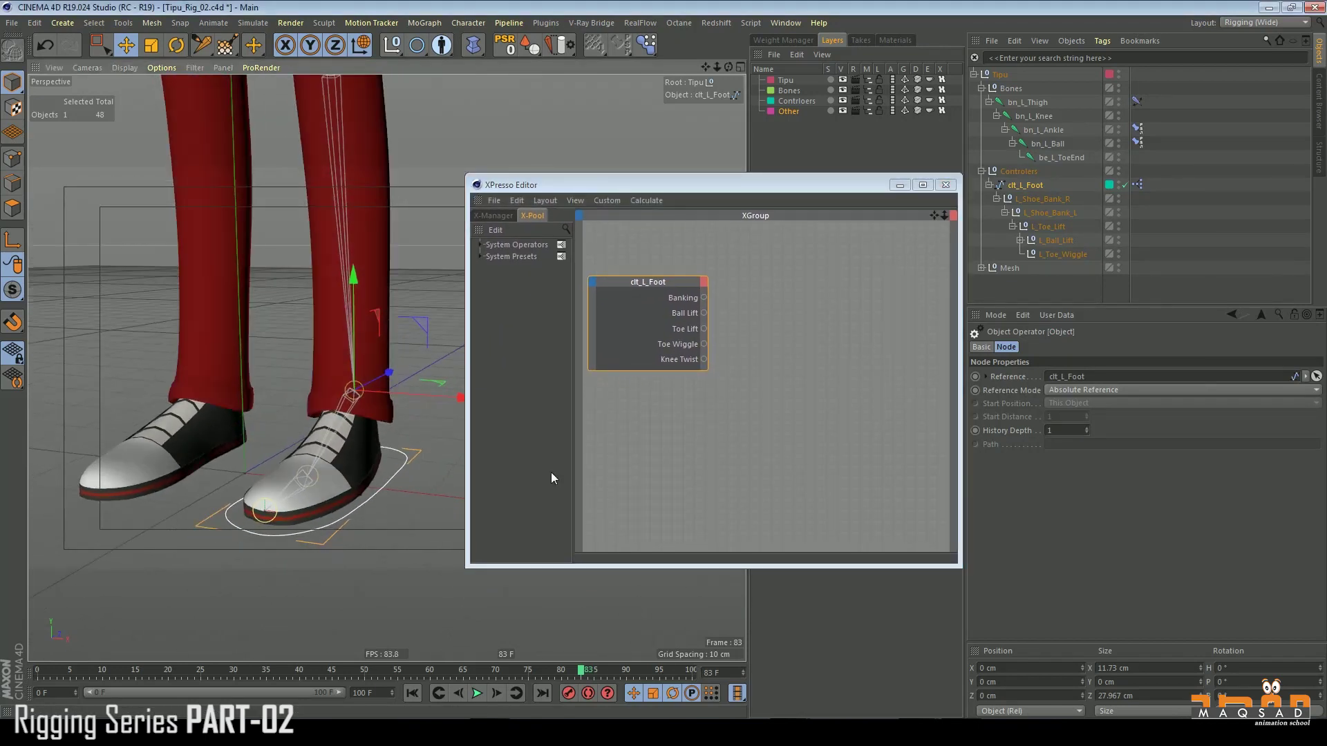
{"action": "left_click_drag", "start_coordinate": [467, 570], "coordinate": [487, 529]}
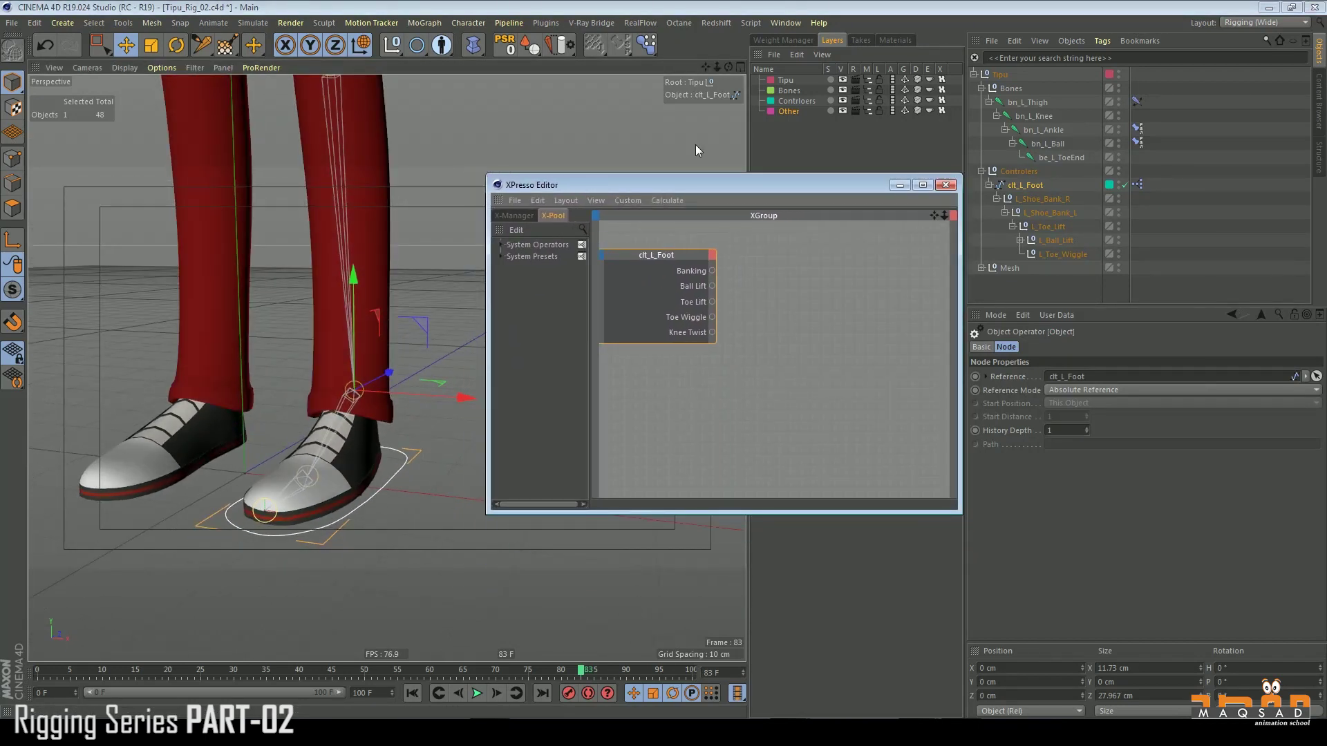
{"action": "left_click_drag", "start_coordinate": [719, 185], "coordinate": [633, 157]}
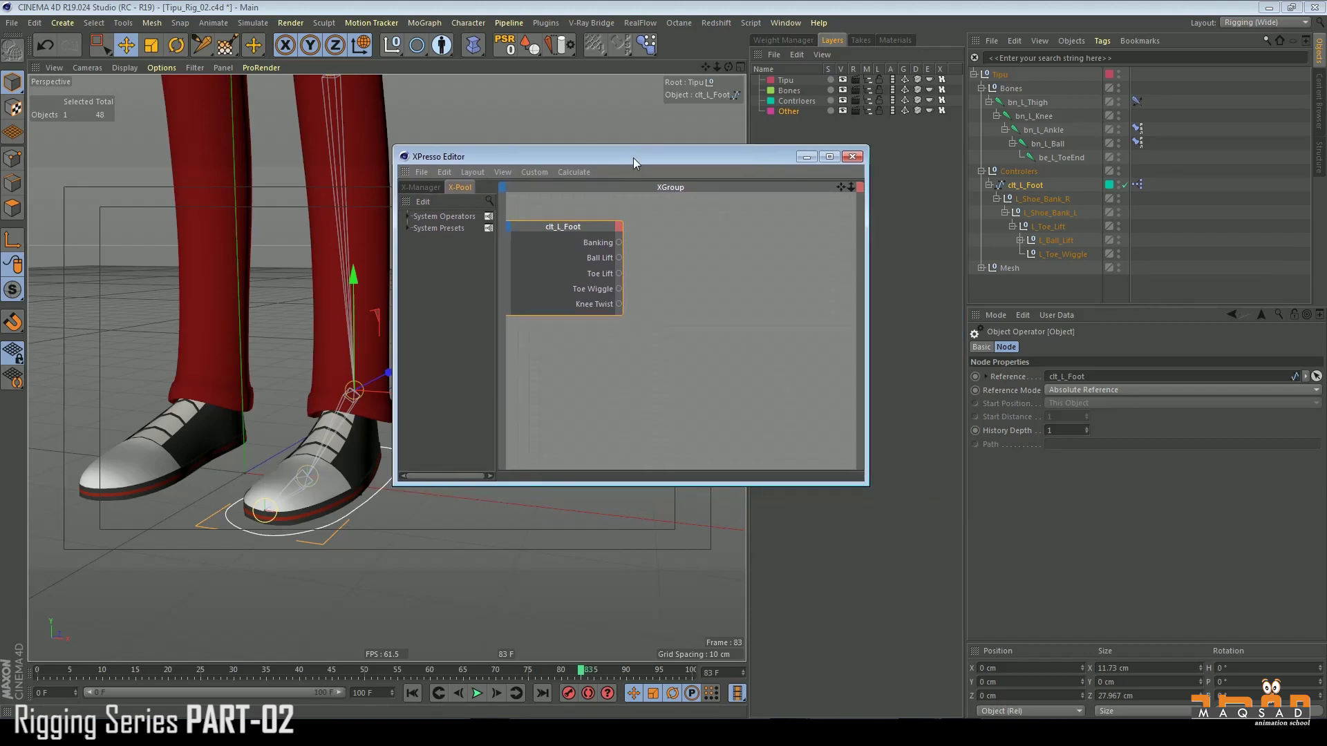
Step: Check the coordinates and frozen transformations of clt_L_Foot and all its children, leaving nothing selected
{"action": "middle_click", "coordinate": [1018, 184]}
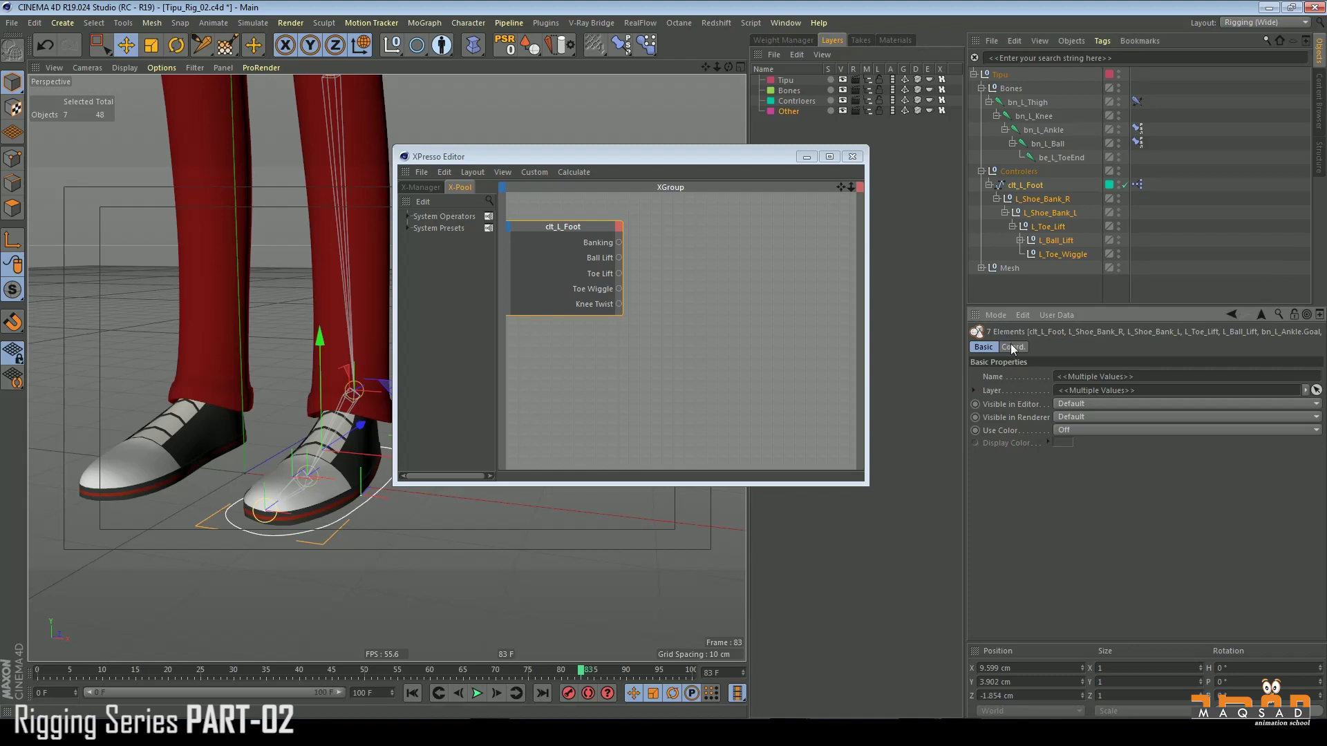
{"action": "left_click", "coordinate": [1012, 346]}
{"action": "left_click", "coordinate": [1018, 475]}
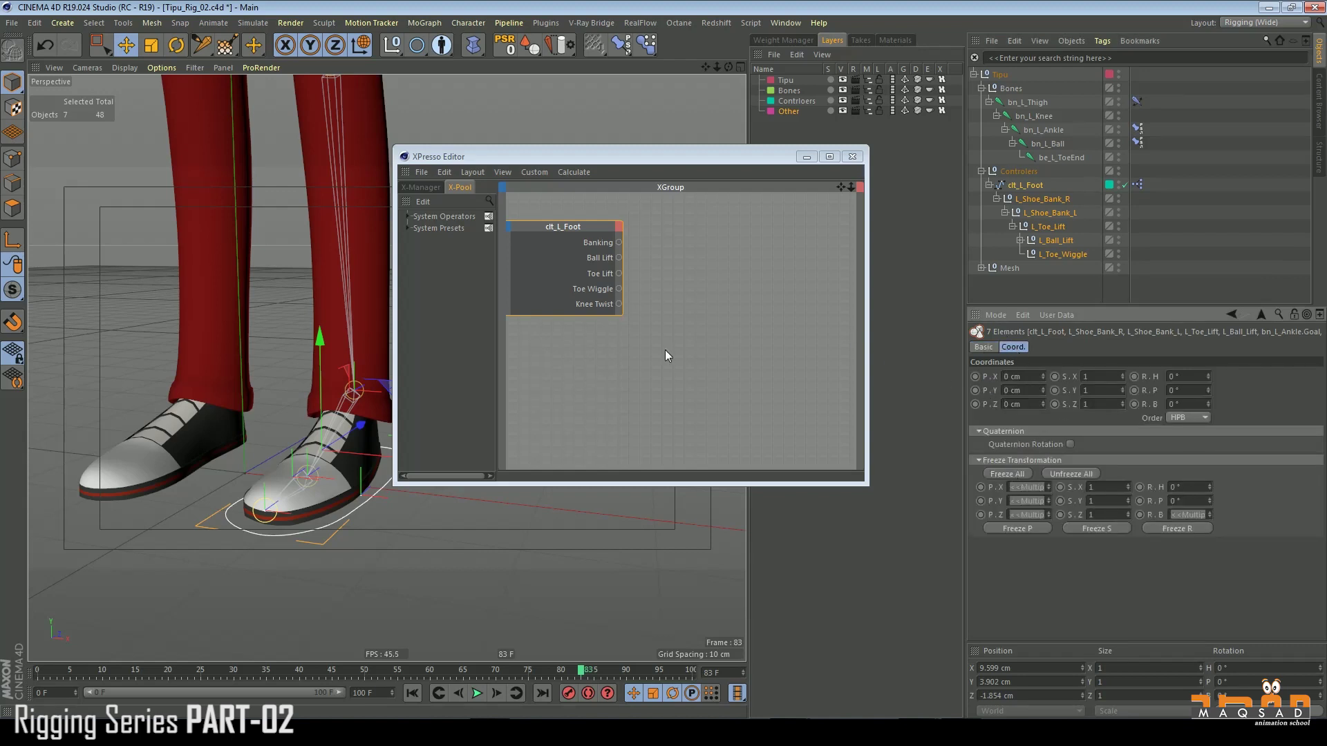
{"action": "left_click", "coordinate": [535, 520]}
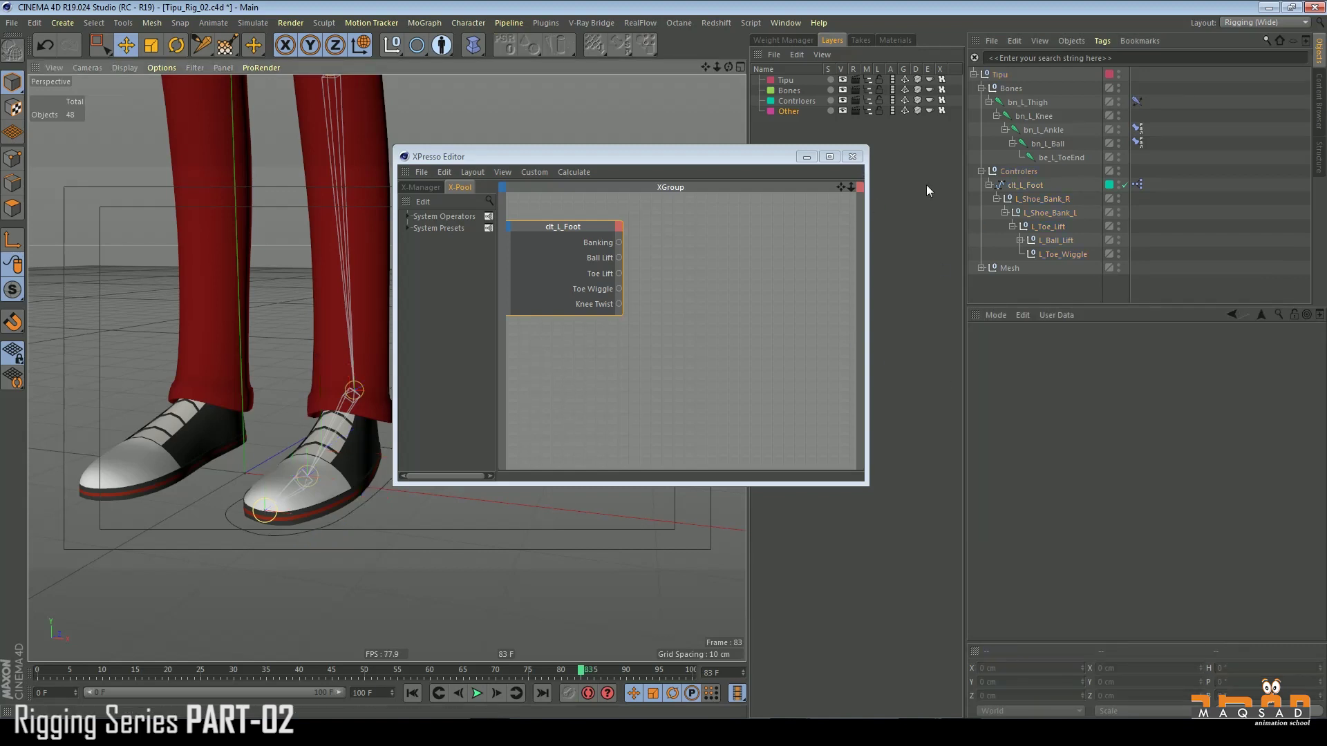
Step: Add the L_Toe_Wiggle null as an object node in the graph and widen it to show its full name
{"action": "left_click", "coordinate": [1055, 240]}
{"action": "left_click", "coordinate": [1056, 254]}
{"action": "left_click_drag", "start_coordinate": [927, 275], "coordinate": [760, 231]}
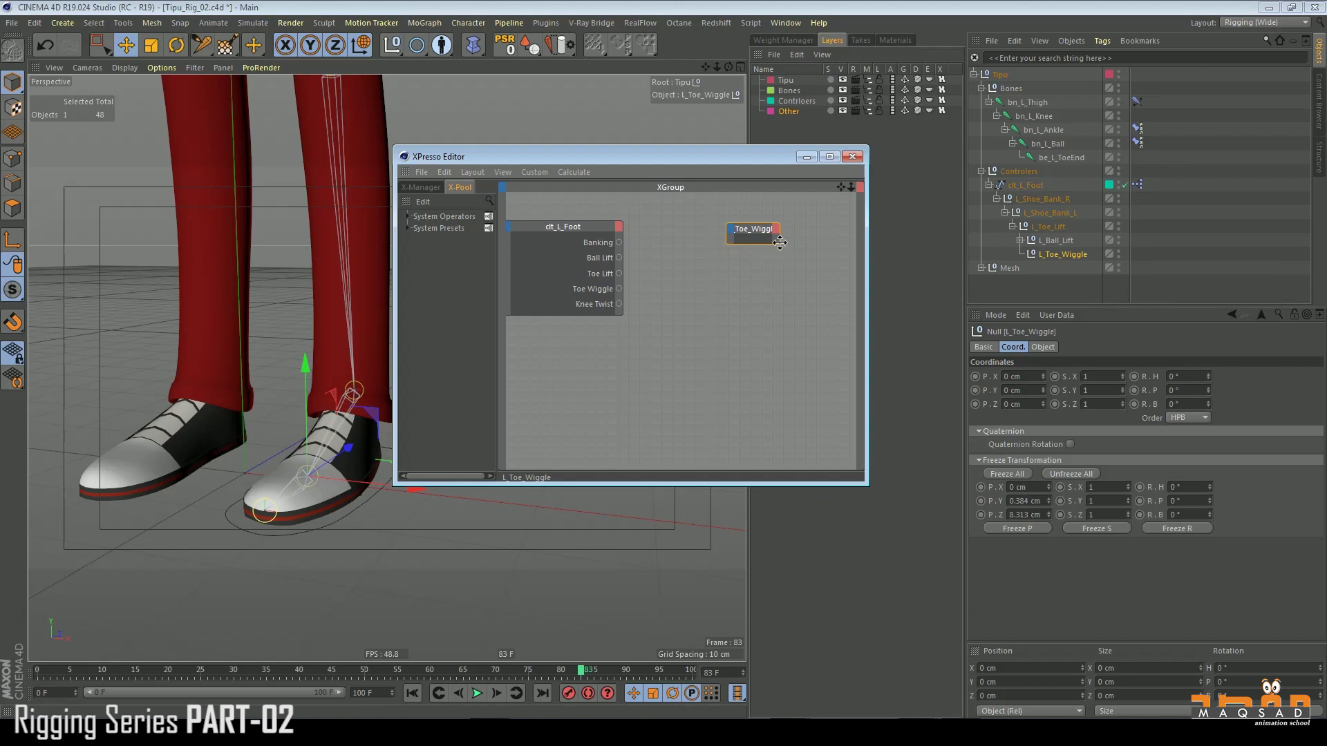
{"action": "left_click", "coordinate": [745, 234]}
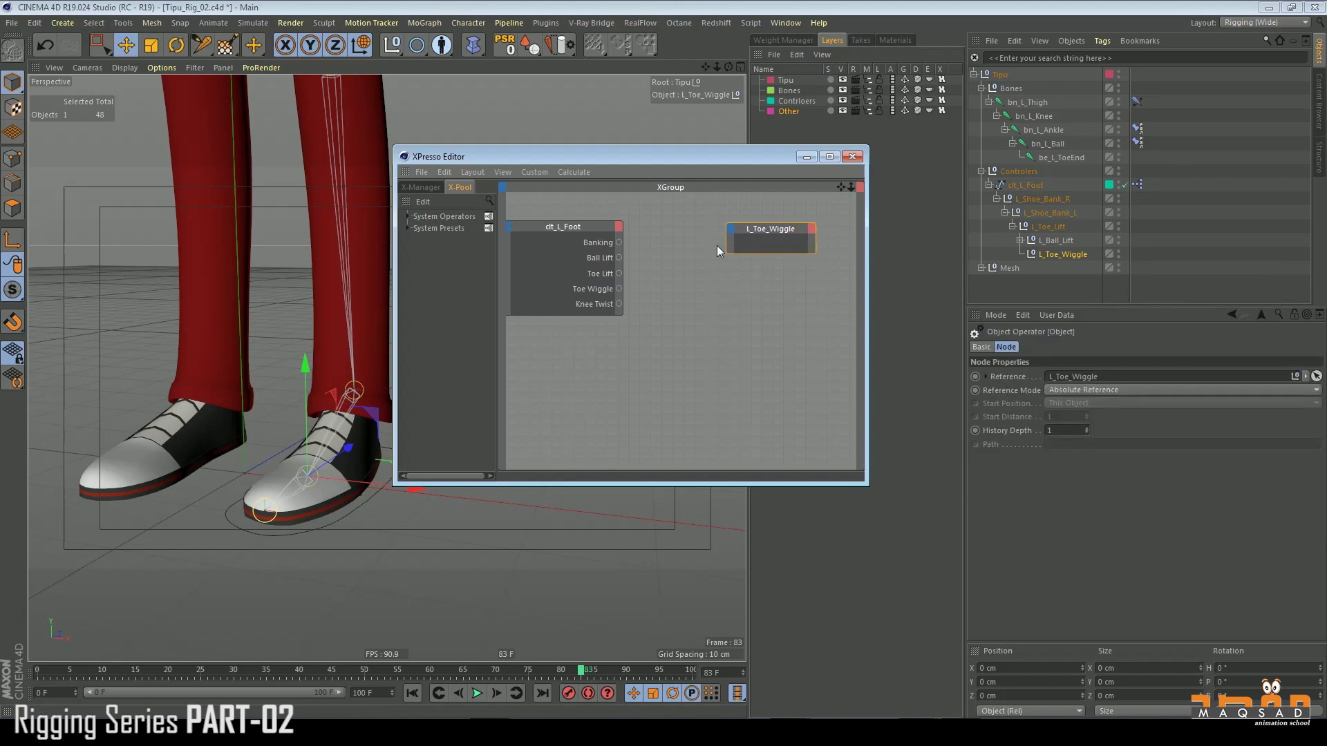
Step: Test-rotate the L_Toe_Wiggle null in the viewport to identify its rotation axis and undo the rotation
{"action": "left_click_drag", "start_coordinate": [283, 342], "coordinate": [194, 342], "text": "alt"}
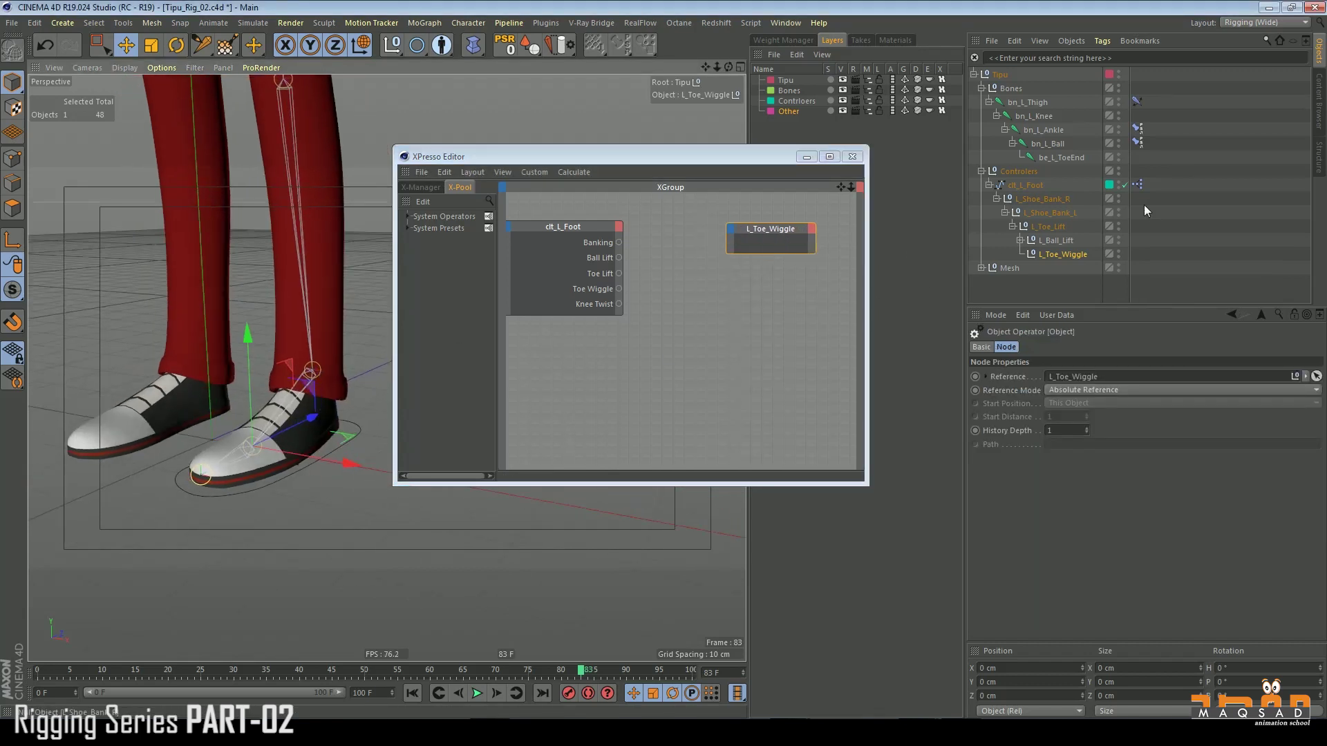
{"action": "left_click", "coordinate": [1057, 257]}
{"action": "left_click_drag", "start_coordinate": [280, 359], "coordinate": [250, 372], "text": "alt"}
{"action": "key", "text": "r"}
{"action": "key", "text": "ctrl+z"}
{"action": "left_click", "coordinate": [1063, 255]}
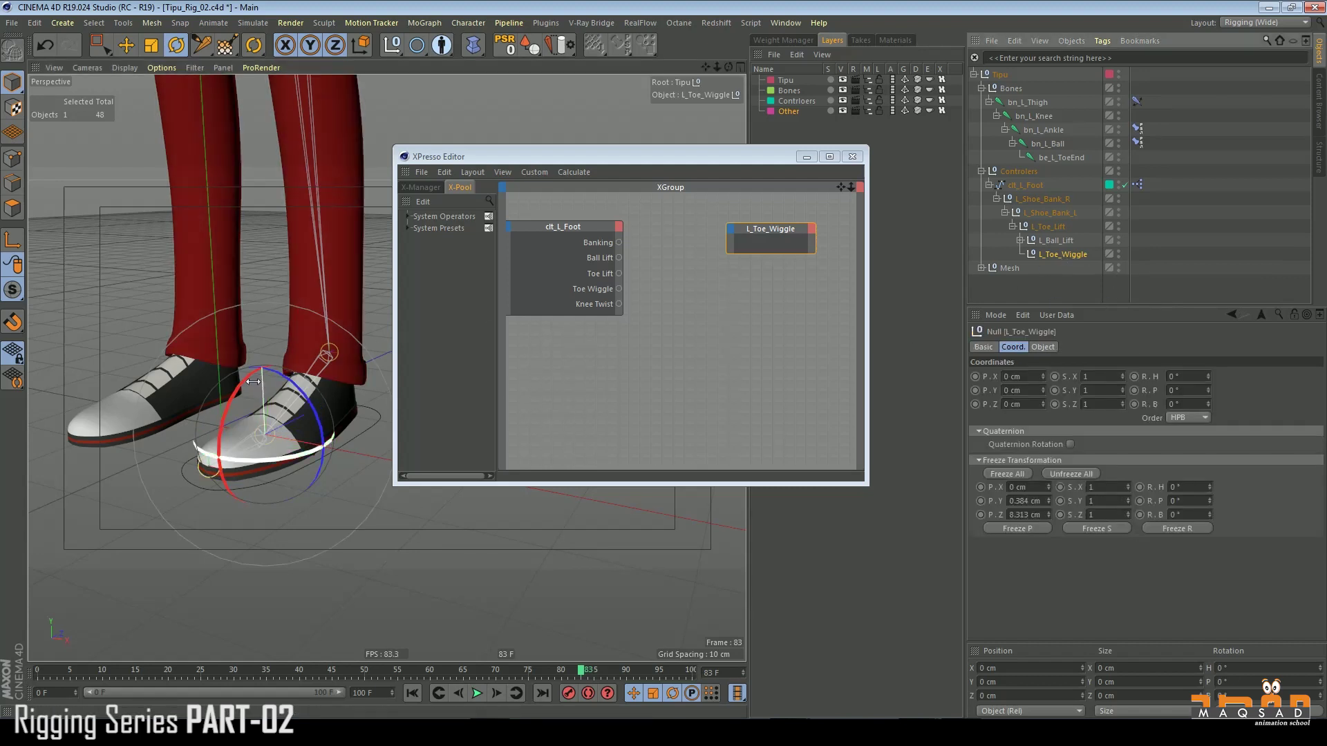
{"action": "left_click_drag", "start_coordinate": [242, 383], "coordinate": [253, 380]}
{"action": "key", "text": "ctrl+z"}
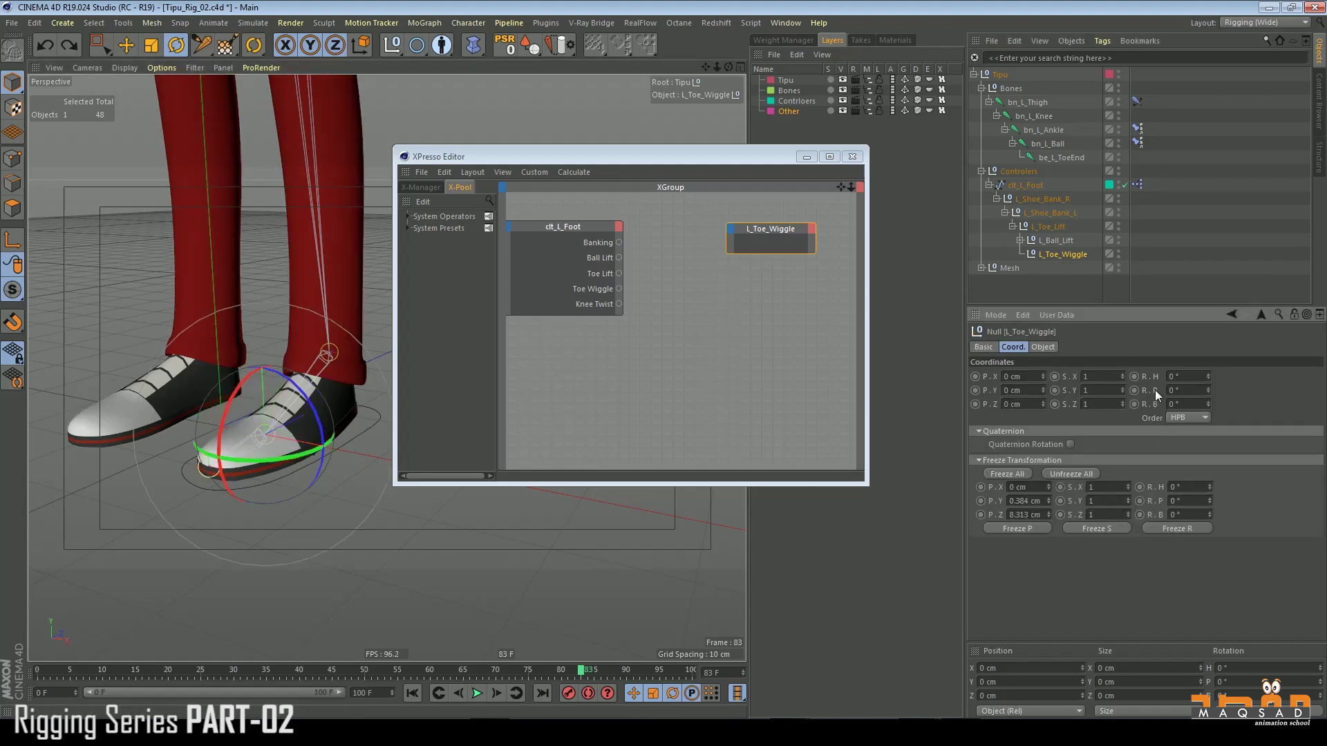
Step: Add a Rotation . P input port to the L_Toe_Wiggle node and connect the Toe Wiggle output to it
{"action": "left_click", "coordinate": [759, 254]}
{"action": "left_click_drag", "start_coordinate": [760, 251], "coordinate": [760, 276]}
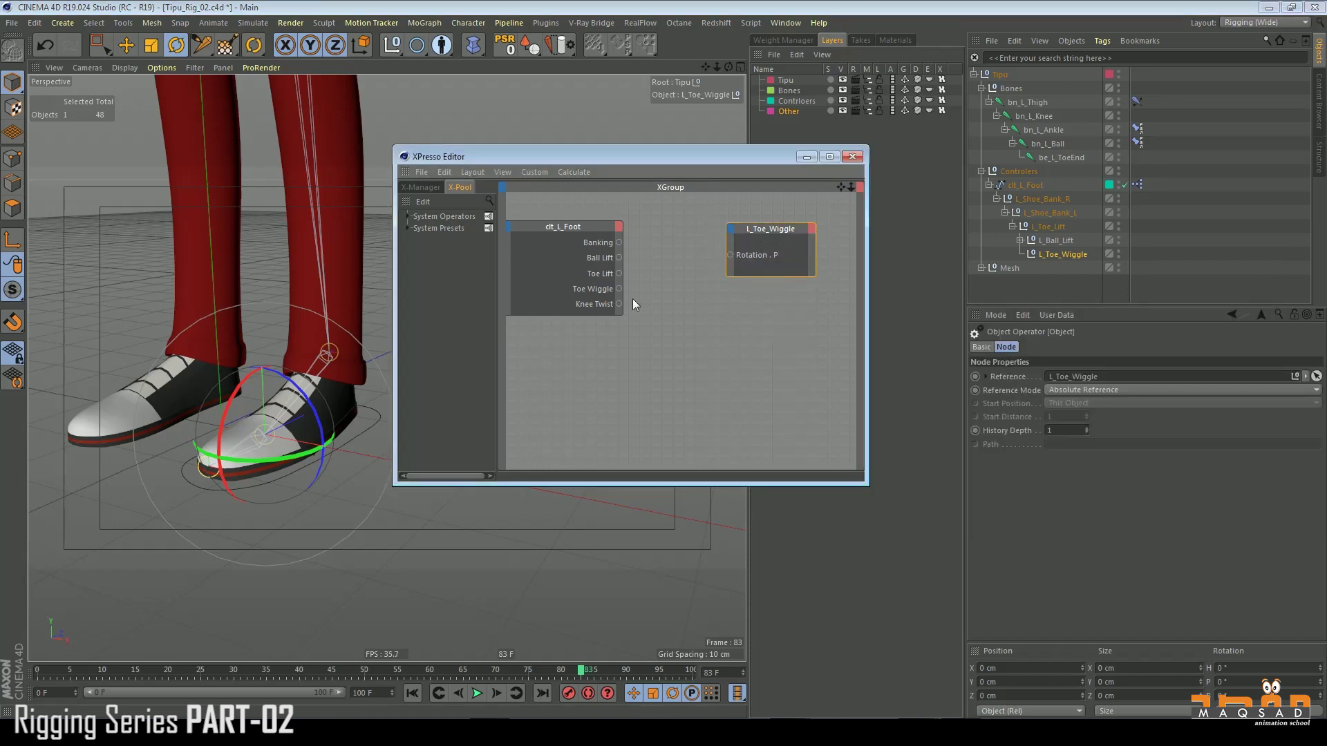
{"action": "left_click_drag", "start_coordinate": [619, 288], "coordinate": [731, 257]}
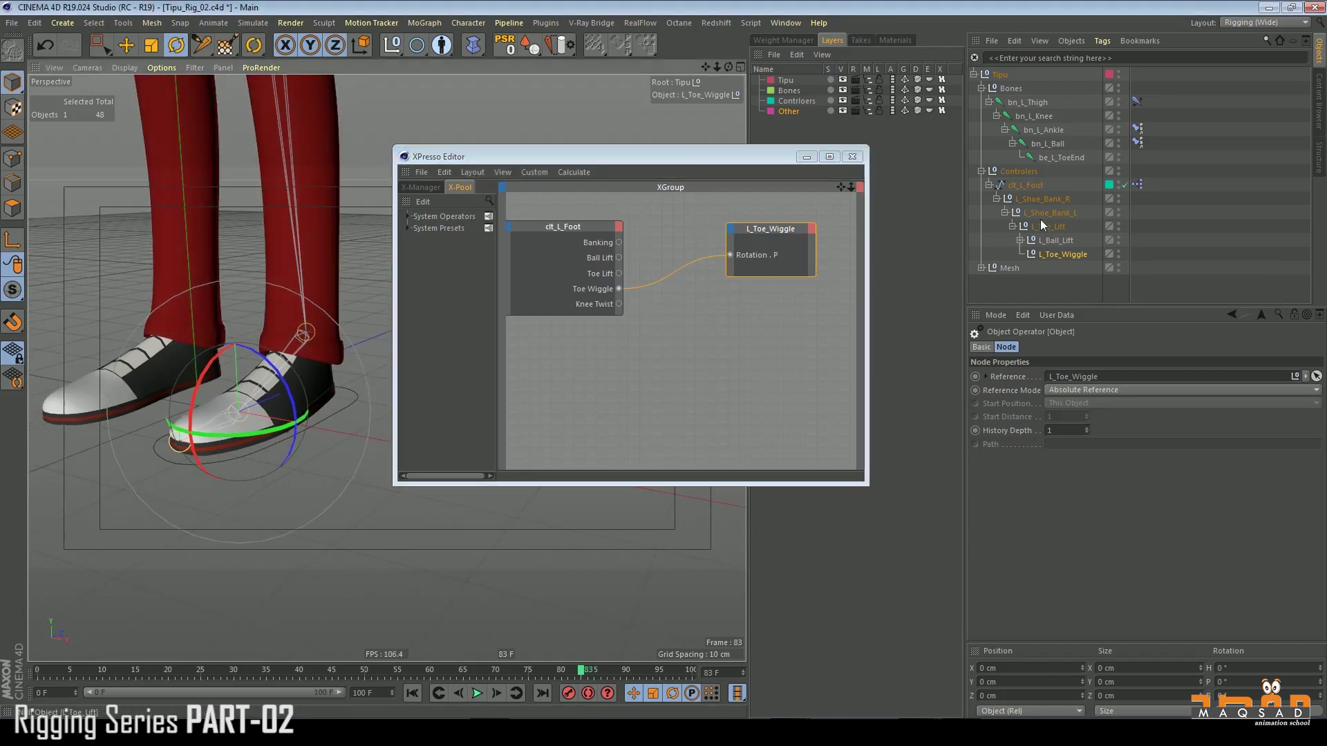
Step: Test the Toe Wiggle slider on clt_L_Foot and return it to 0°
{"action": "left_click", "coordinate": [1026, 185]}
{"action": "left_click", "coordinate": [1215, 347]}
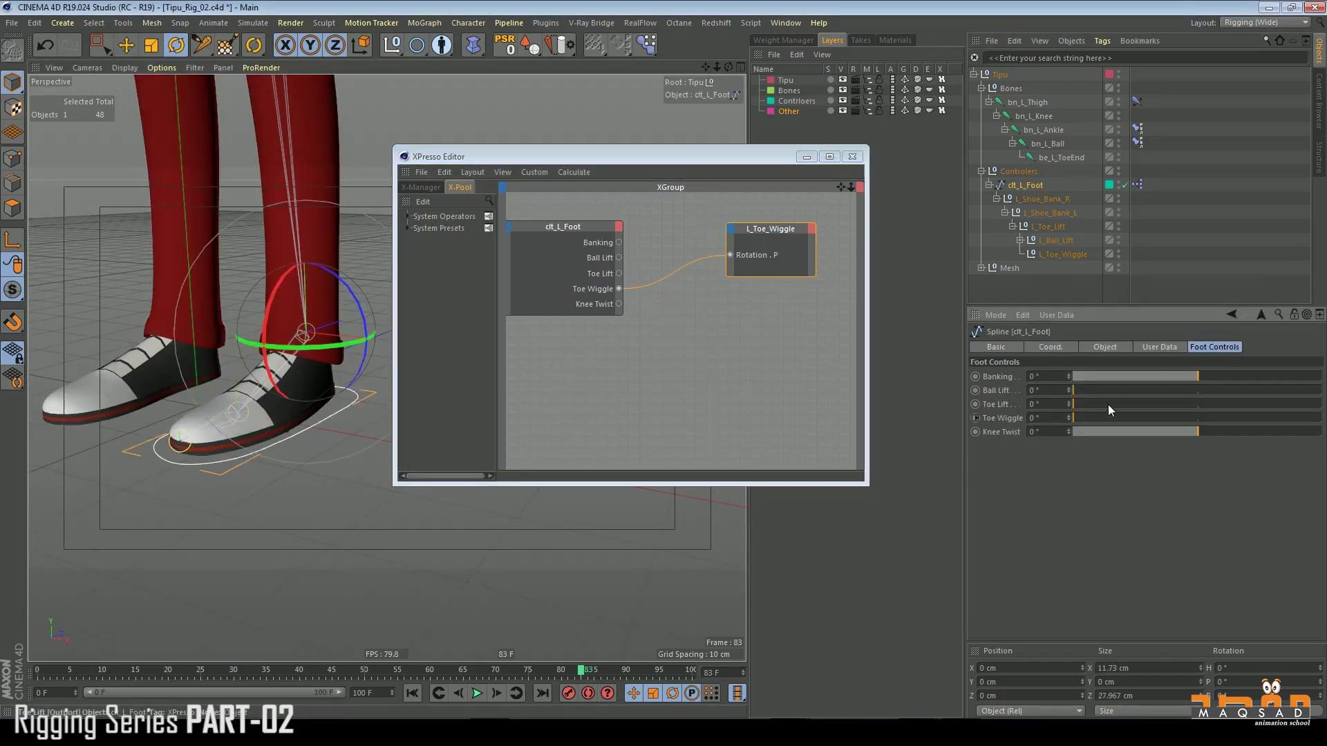
{"action": "mouse_move", "coordinate": [1078, 416]}
{"action": "left_mouse_down"}
{"action": "mouse_move", "coordinate": [1299, 418]}
{"action": "mouse_move", "coordinate": [1068, 419]}
{"action": "mouse_move", "coordinate": [1062, 436]}
{"action": "left_mouse_up"}
Step: Add a Negate calculation node to the XPresso graph
{"action": "right_click", "coordinate": [675, 303]}
{"action": "mouse_move", "coordinate": [773, 312]}
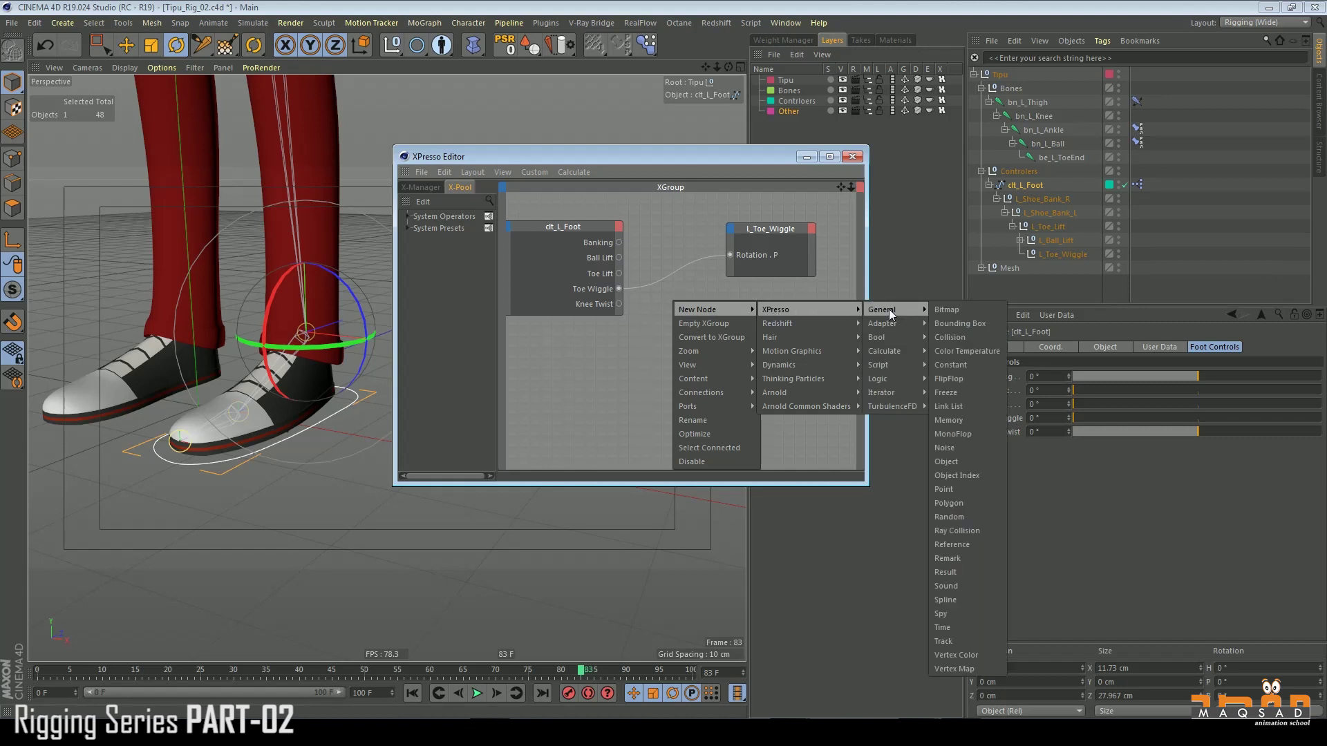
{"action": "mouse_move", "coordinate": [891, 351]}
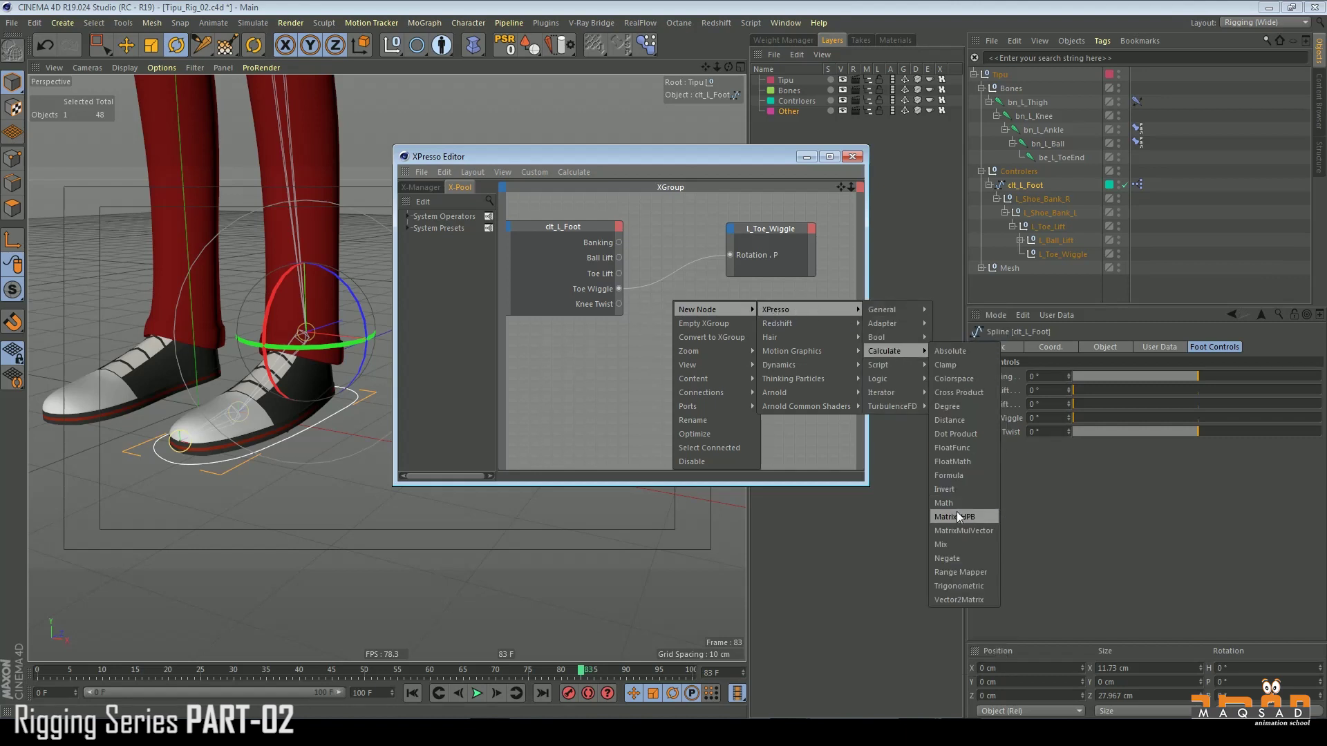
{"action": "left_click", "coordinate": [947, 559]}
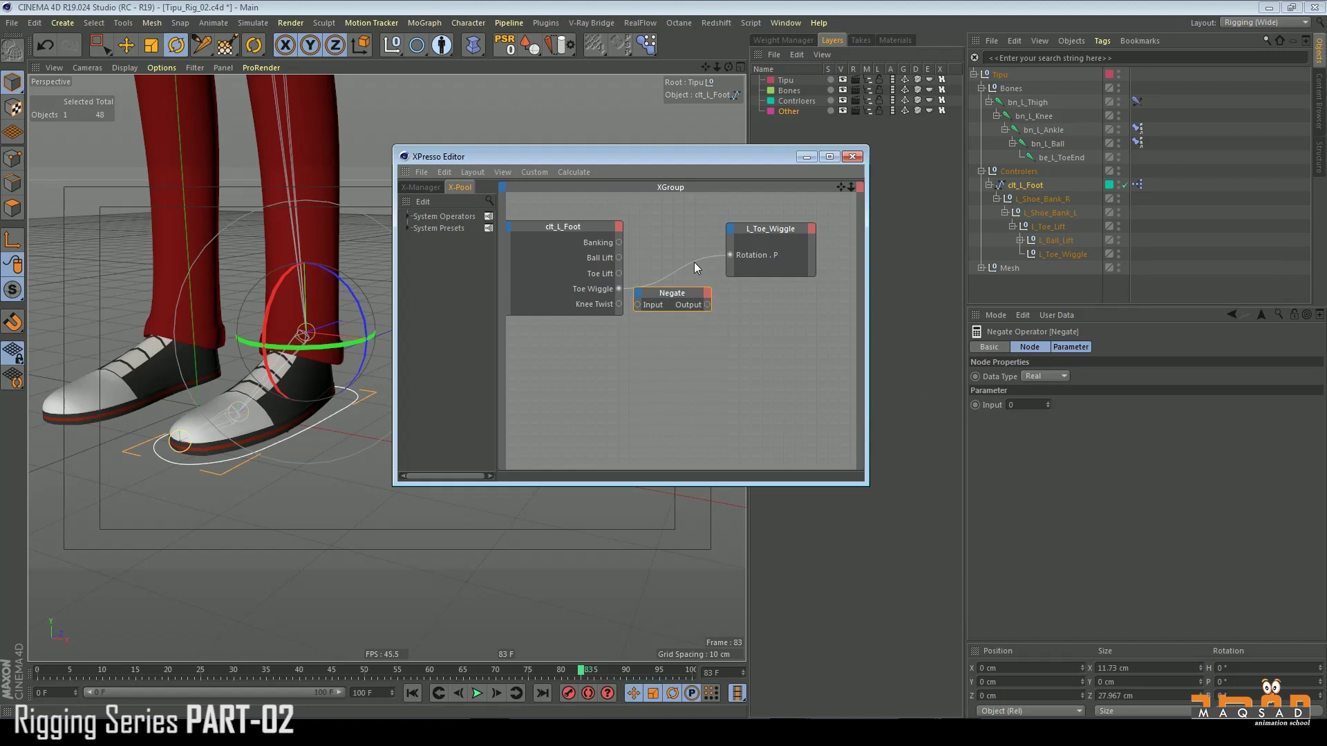
Step: Space out the nodes and route Toe Wiggle through the Negate node into L_Toe_Wiggle's Rotation . P
{"action": "left_click_drag", "start_coordinate": [558, 223], "coordinate": [545, 223]}
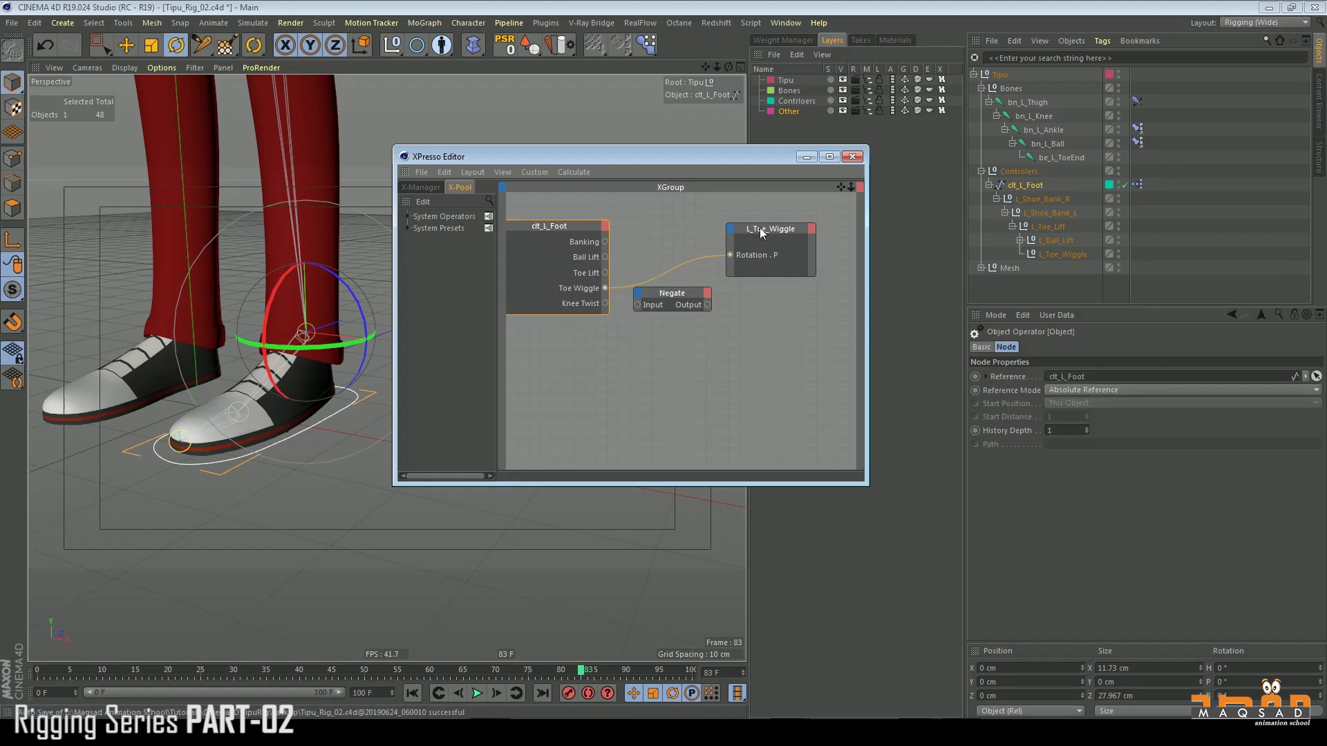
{"action": "left_click_drag", "start_coordinate": [759, 229], "coordinate": [776, 224]}
{"action": "left_click_drag", "start_coordinate": [669, 293], "coordinate": [642, 291]}
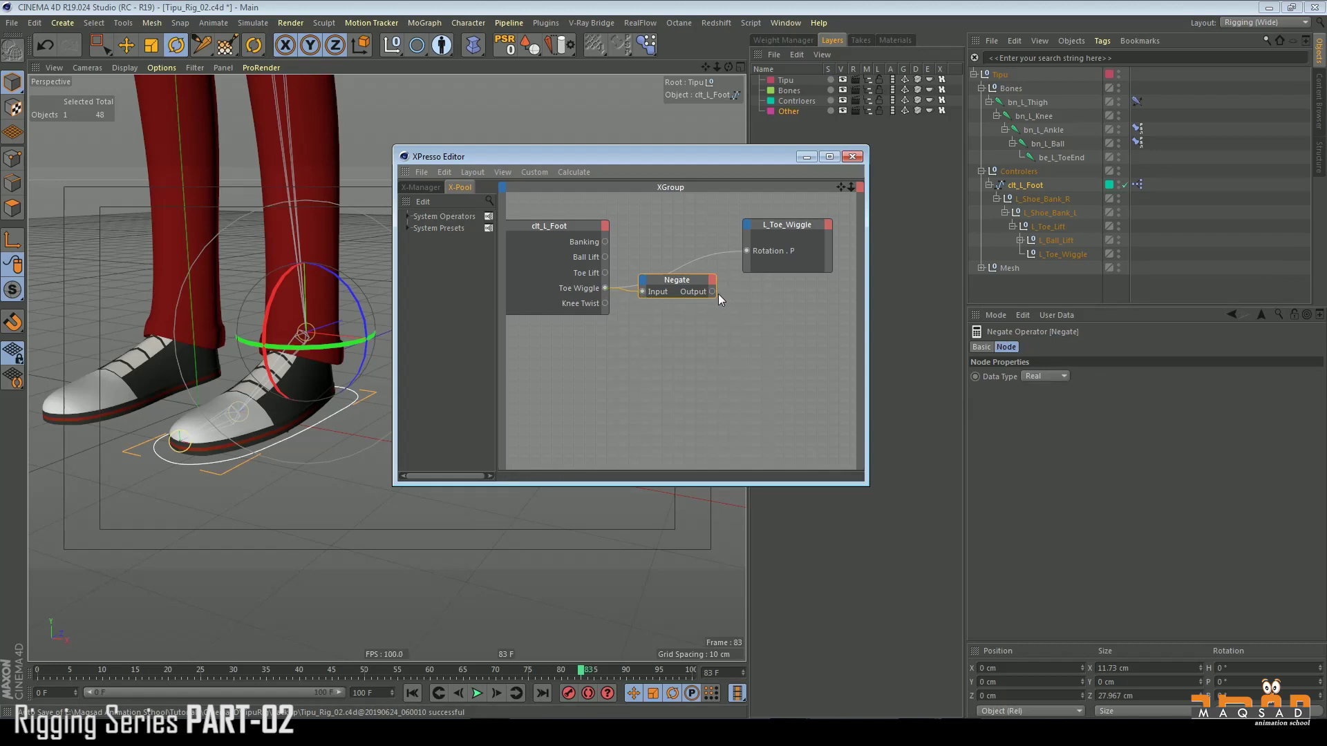
{"action": "left_click_drag", "start_coordinate": [750, 246], "coordinate": [748, 250]}
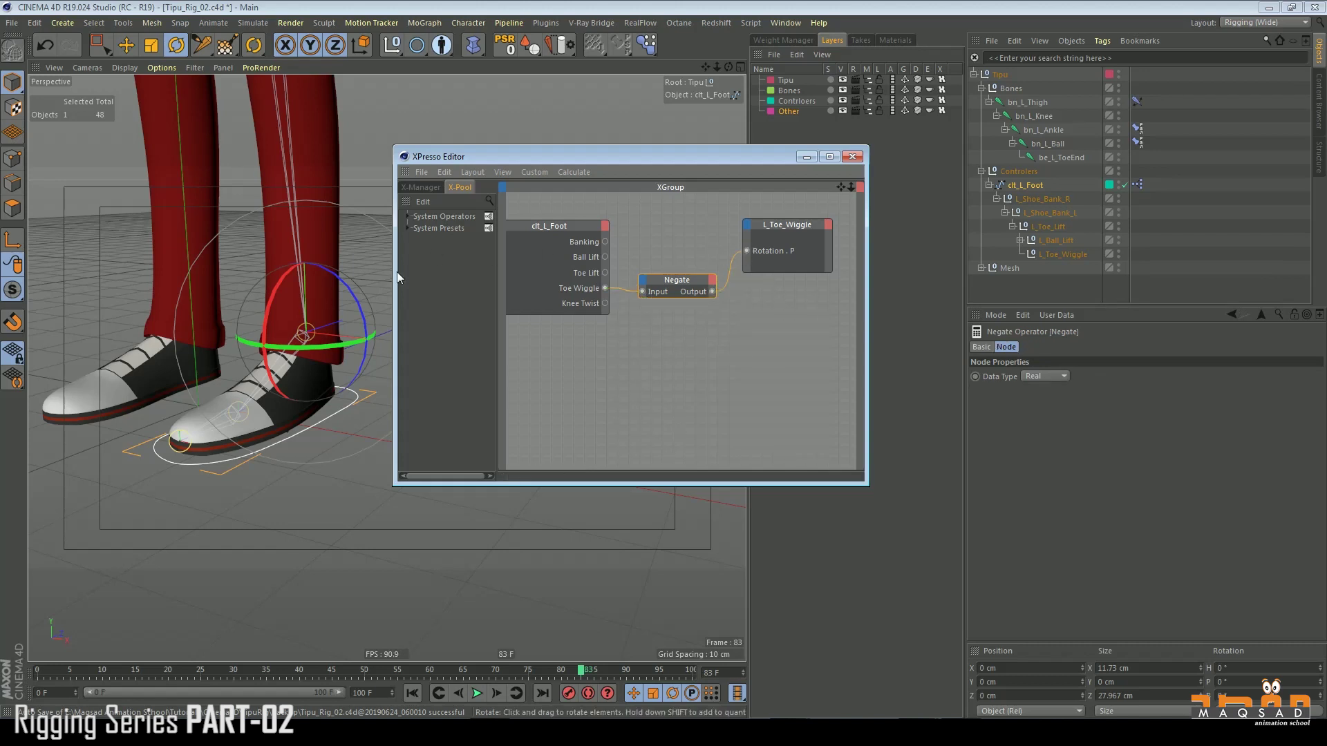
Step: Test the Toe Wiggle slider up to 60° from a side view of the foot and return it to 0°
{"action": "left_click", "coordinate": [1024, 188]}
{"action": "mouse_move", "coordinate": [1084, 416]}
{"action": "left_mouse_down"}
{"action": "mouse_move", "coordinate": [1251, 416]}
{"action": "mouse_move", "coordinate": [1126, 405]}
{"action": "mouse_move", "coordinate": [1321, 414]}
{"action": "mouse_move", "coordinate": [1073, 418]}
{"action": "left_mouse_up"}
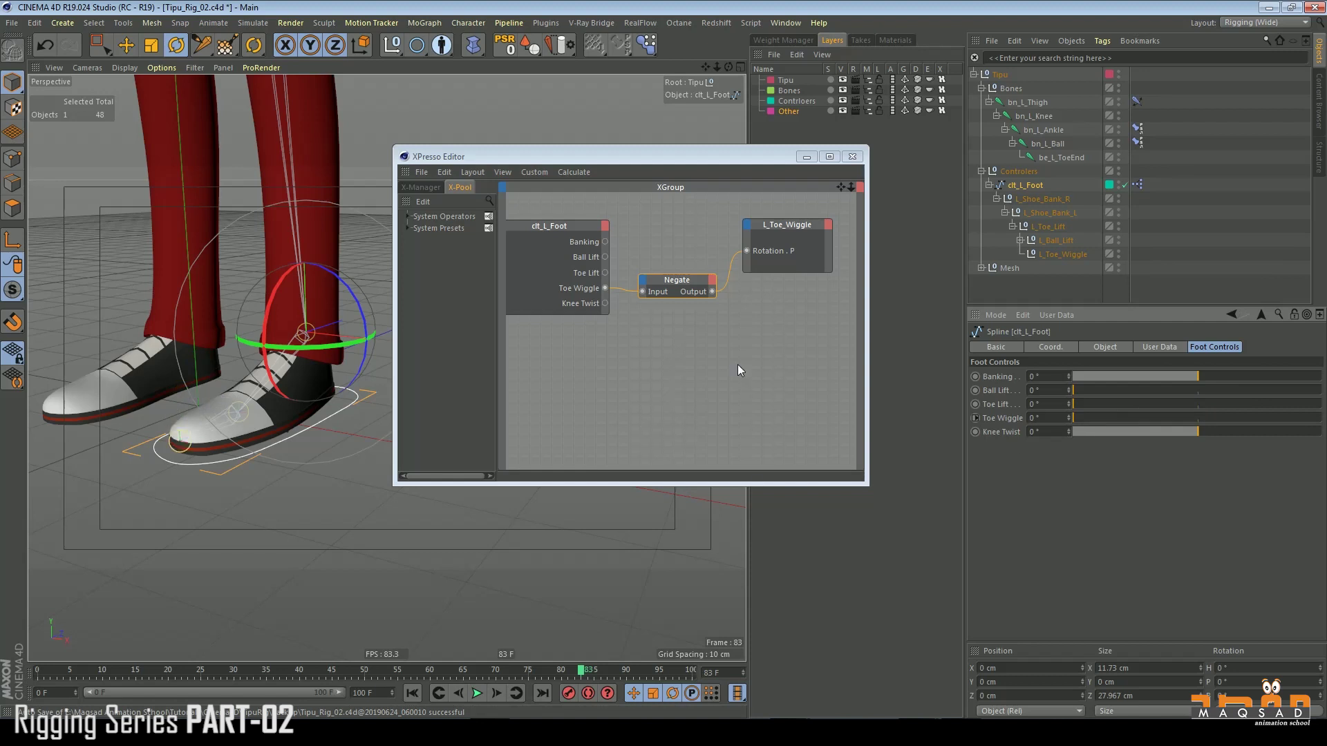
{"action": "left_click_drag", "start_coordinate": [1075, 418], "coordinate": [1321, 418]}
{"action": "left_click_drag", "start_coordinate": [304, 351], "coordinate": [198, 306], "text": "alt"}
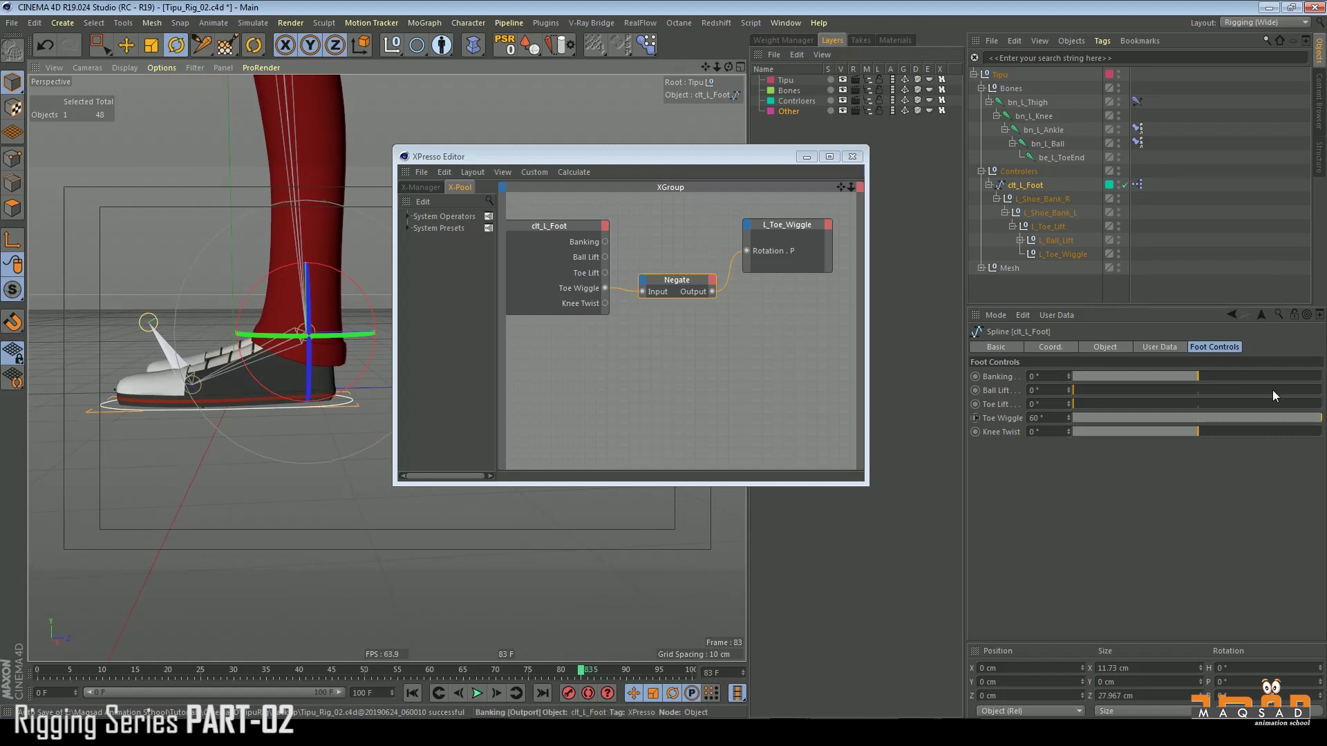
{"action": "left_click_drag", "start_coordinate": [1142, 419], "coordinate": [966, 397]}
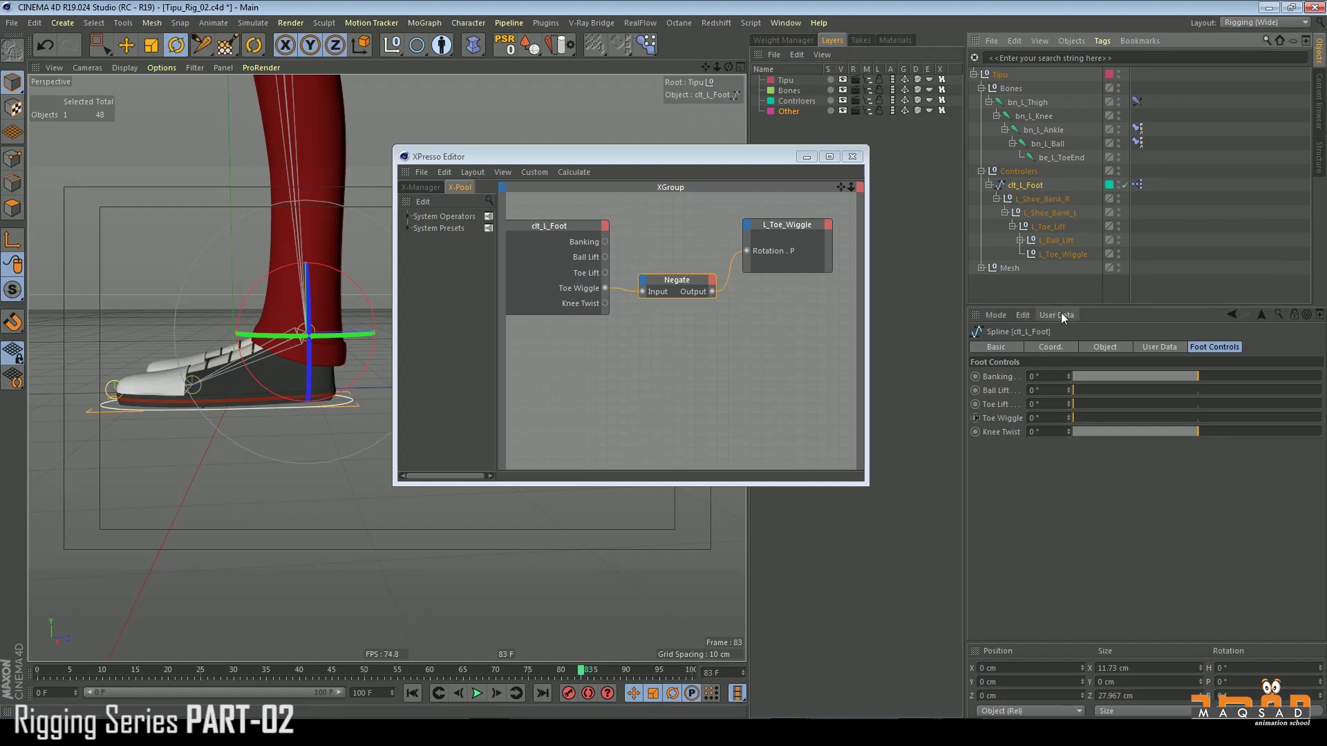
Step: Adjust the maximum of the Toe Wiggle user data and test its slider, returning it to 0°
{"action": "left_click_drag", "start_coordinate": [1326, 147], "coordinate": [662, 195]}
{"action": "left_click", "coordinate": [550, 299]}
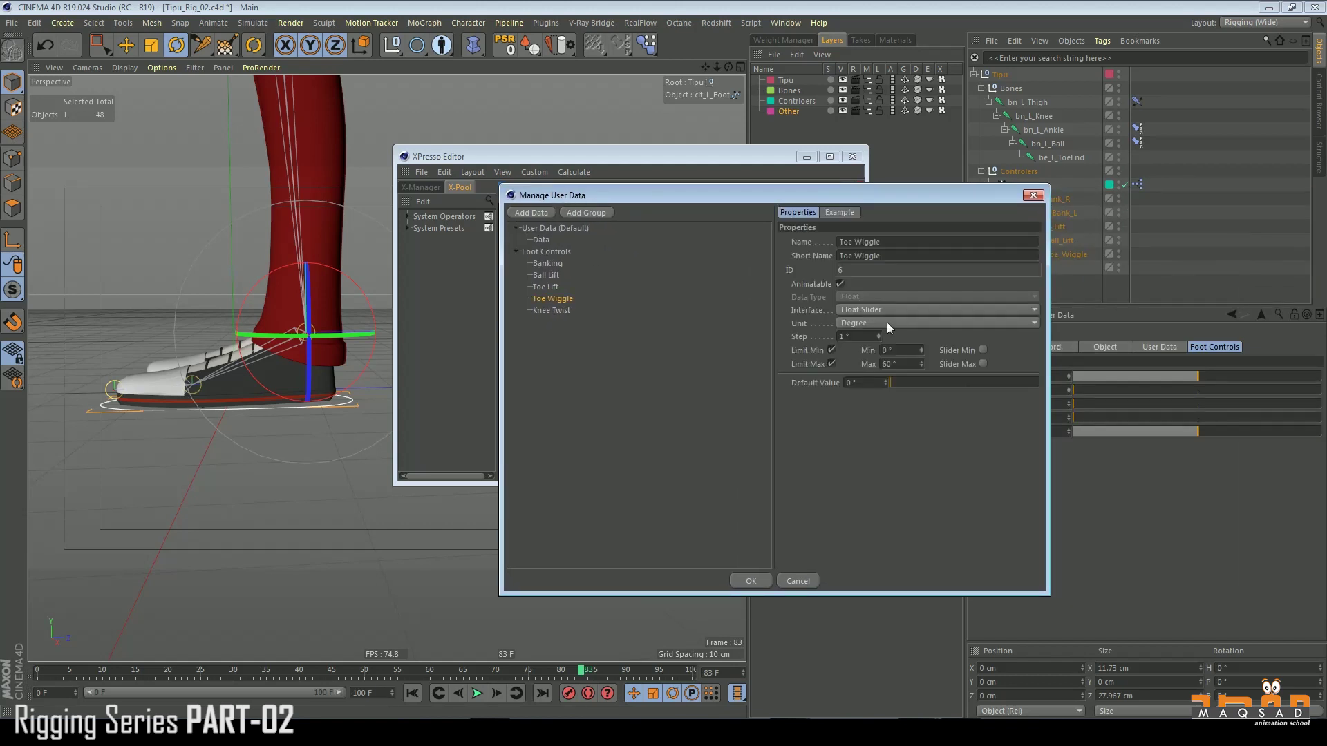
{"action": "left_click", "coordinate": [899, 364]}
{"action": "left_click", "coordinate": [751, 581]}
{"action": "left_click_drag", "start_coordinate": [1080, 419], "coordinate": [752, 421]}
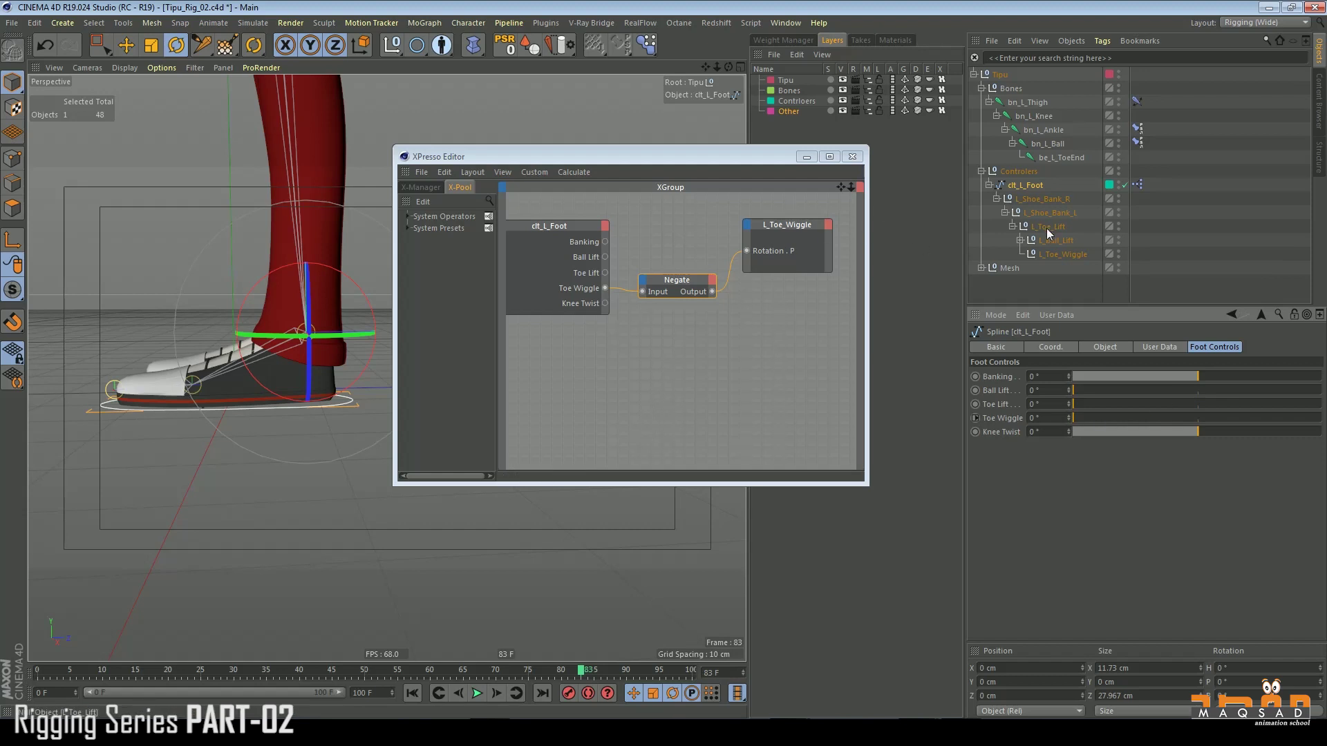
Step: Tidy the Negate and clt_L_Foot nodes and add bn_L_Thigh's IK tag as an enlarged node below L_Toe_Wiggle
{"action": "left_click_drag", "start_coordinate": [669, 280], "coordinate": [668, 266]}
{"action": "left_click_drag", "start_coordinate": [599, 230], "coordinate": [589, 230]}
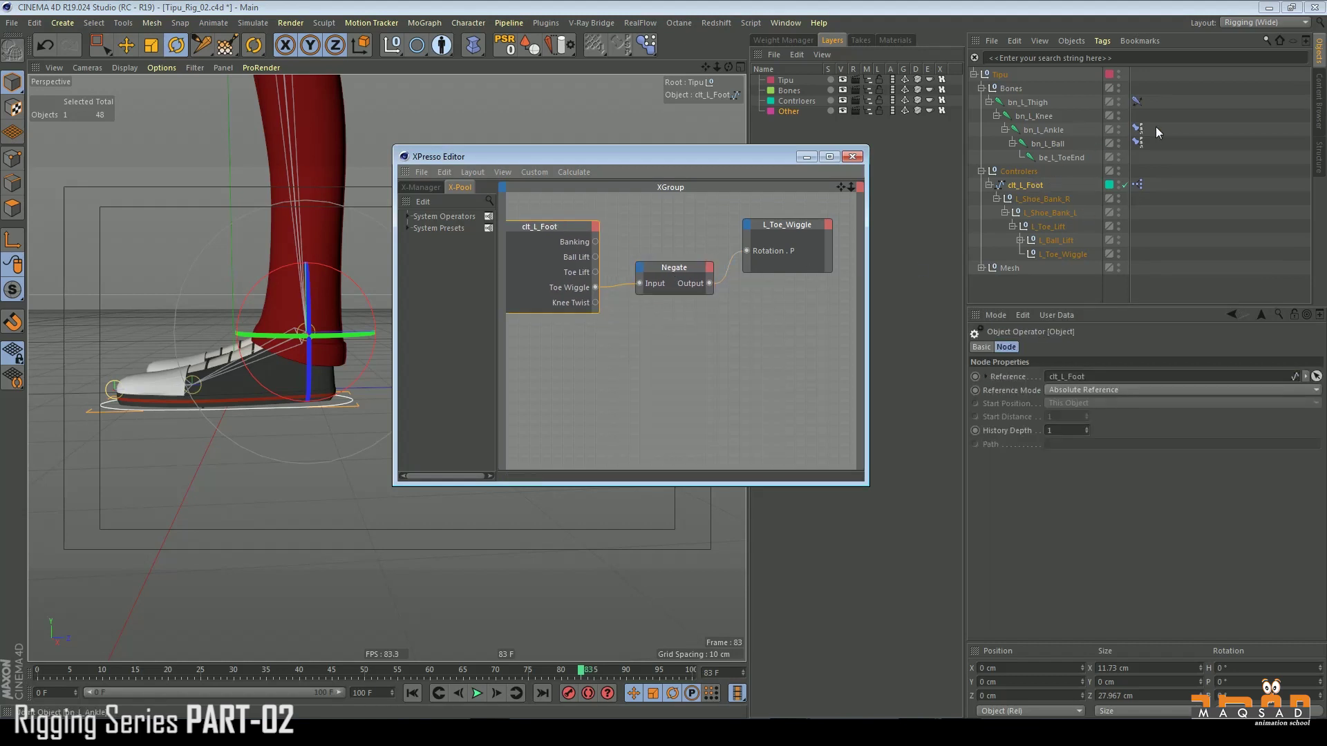
{"action": "left_click", "coordinate": [1136, 102]}
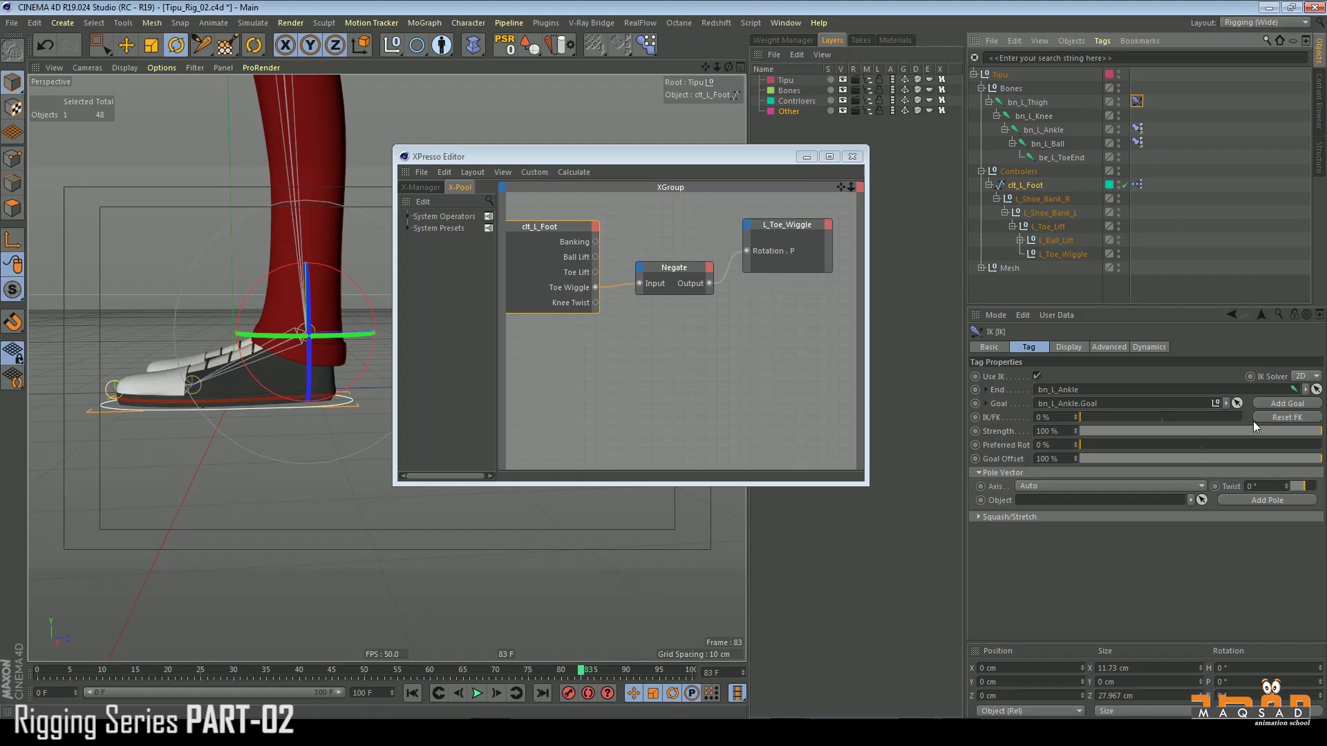
{"action": "left_click_drag", "start_coordinate": [1137, 102], "coordinate": [791, 311]}
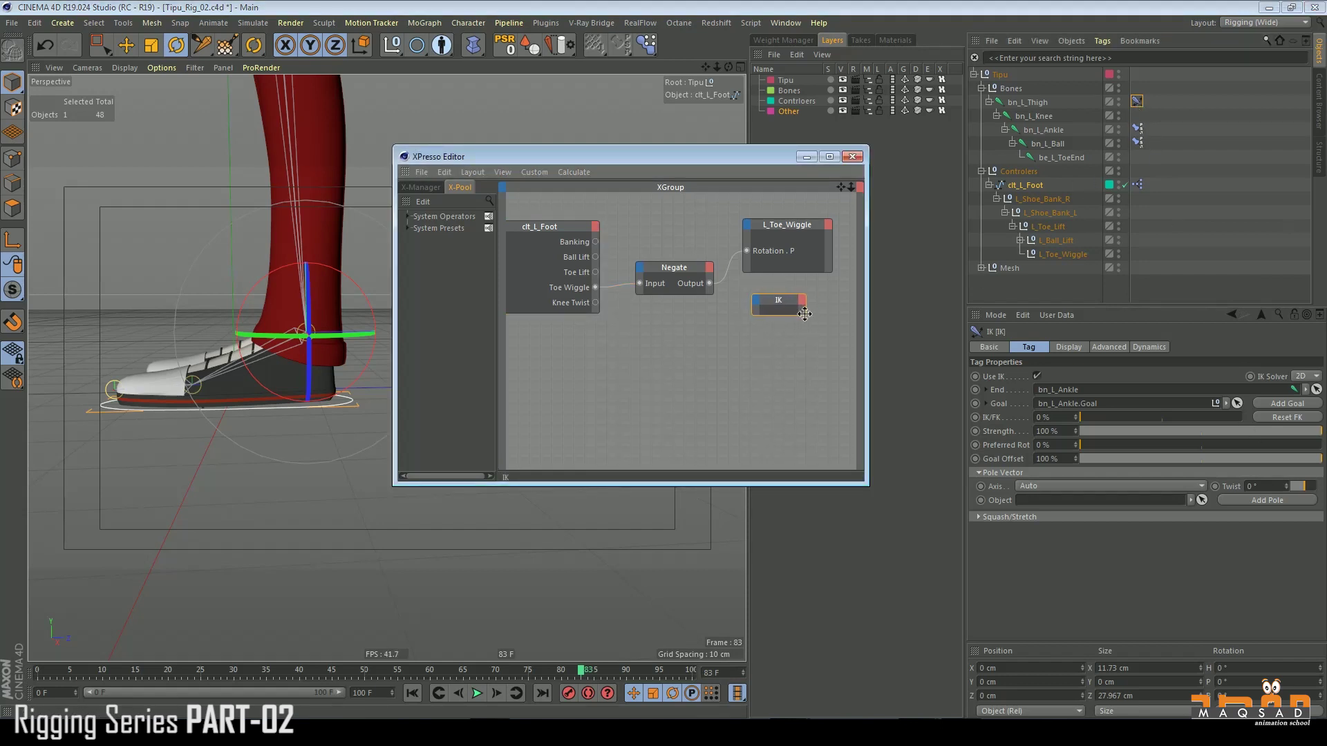
{"action": "left_click", "coordinate": [804, 313]}
Step: Add the IK tag's Twist as an input port on the IK node and connect Knee Twist to it
{"action": "left_click", "coordinate": [1137, 103]}
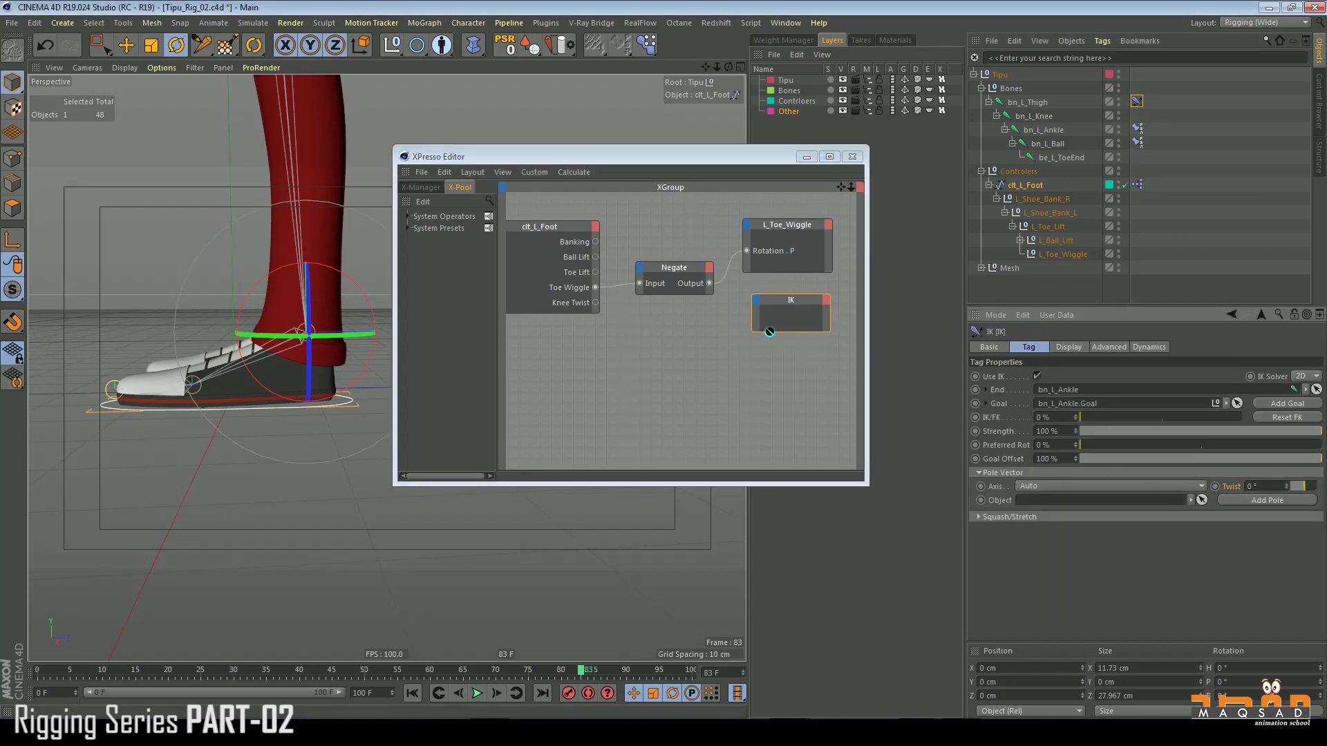
{"action": "left_click_drag", "start_coordinate": [758, 305], "coordinate": [758, 303]}
{"action": "left_click_drag", "start_coordinate": [732, 317], "coordinate": [756, 318]}
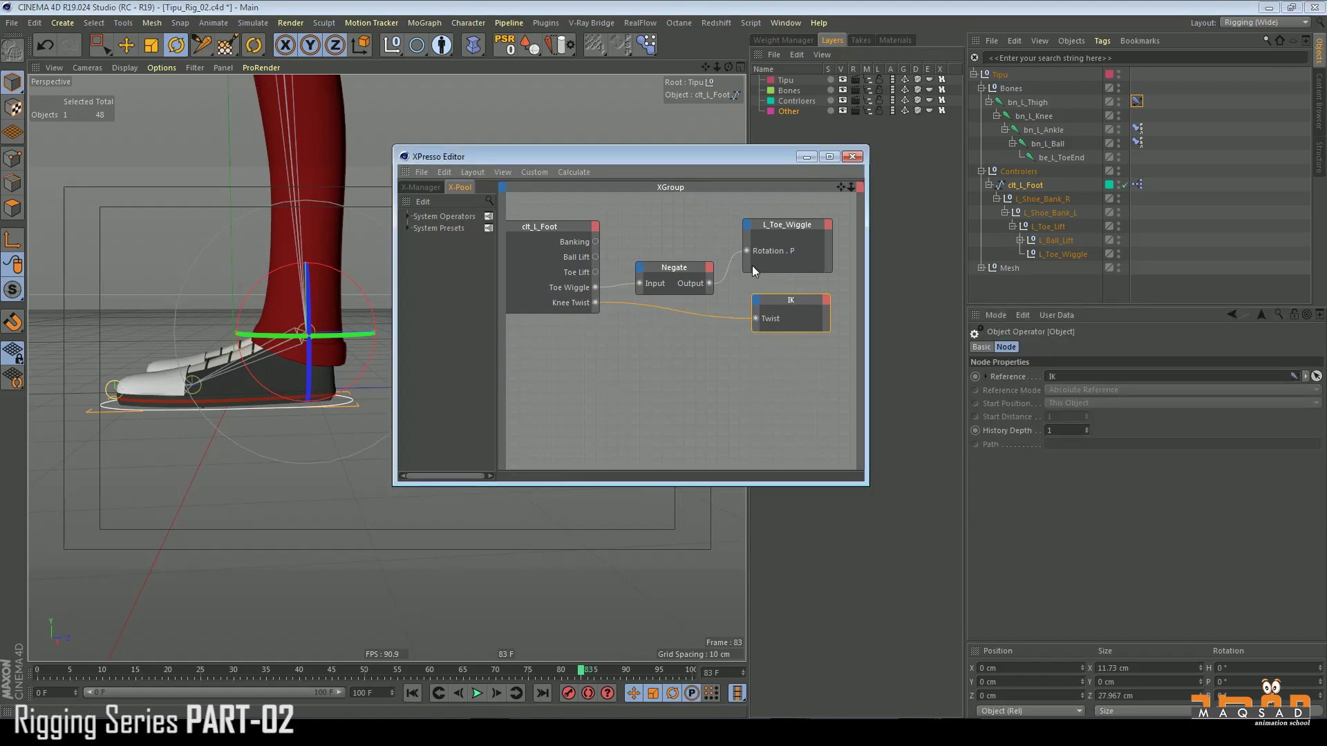
Step: Add L_Toe_Lift as an object node in the XPresso graph, placed above the L_Toe_Wiggle node
{"action": "left_click_drag", "start_coordinate": [1050, 229], "coordinate": [783, 239]}
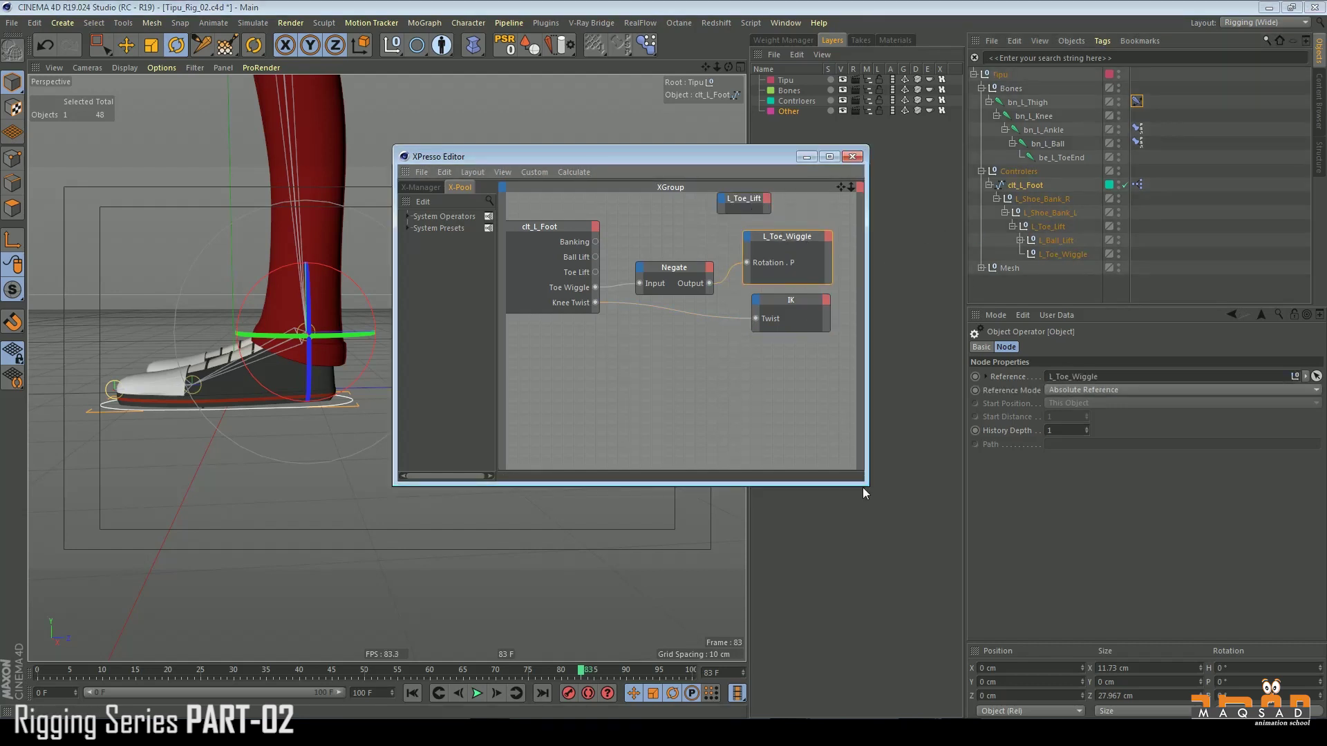
{"action": "middle_click_drag", "start_coordinate": [696, 289], "coordinate": [704, 352], "text": "alt"}
{"action": "left_click_drag", "start_coordinate": [744, 264], "coordinate": [760, 245]}
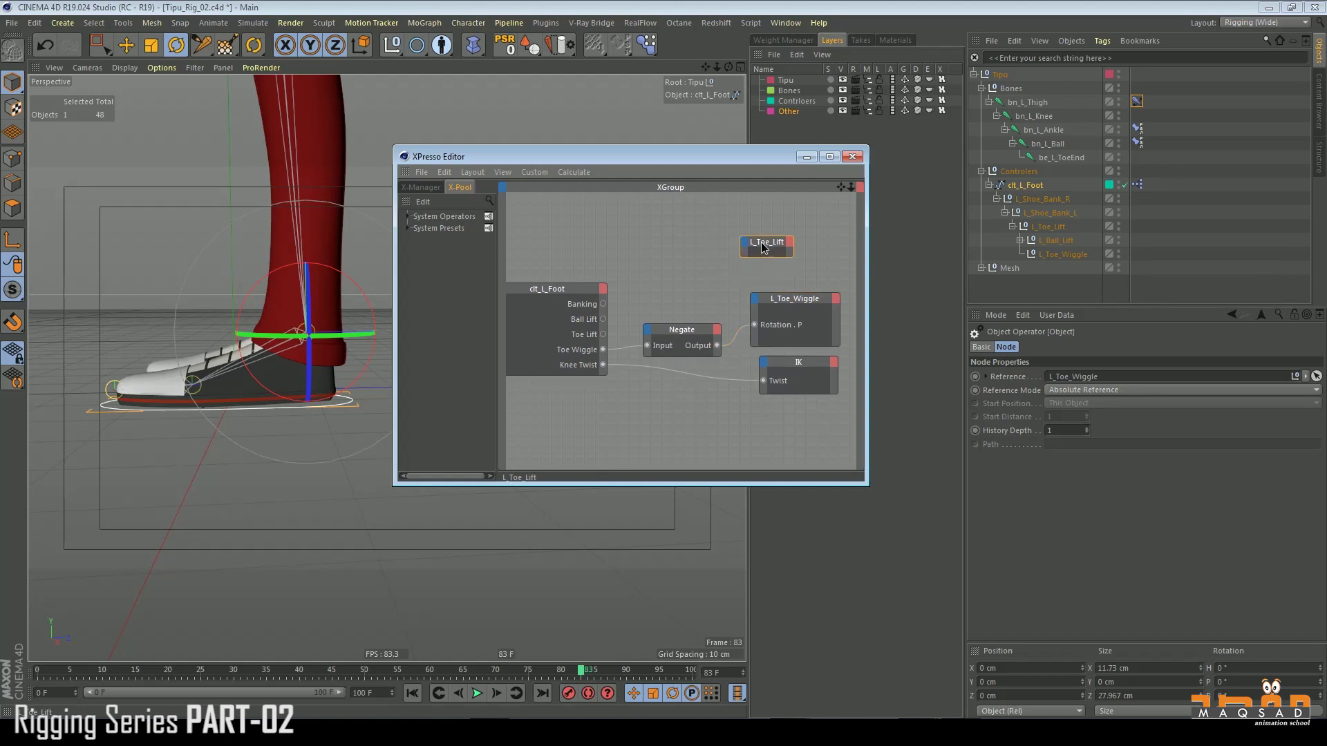
Step: Test L_Toe_Lift's rotation in the viewport and its P rotation up to 57°, undoing the changes
{"action": "left_click_drag", "start_coordinate": [201, 326], "coordinate": [305, 346], "text": "alt"}
{"action": "left_click", "coordinate": [1049, 226]}
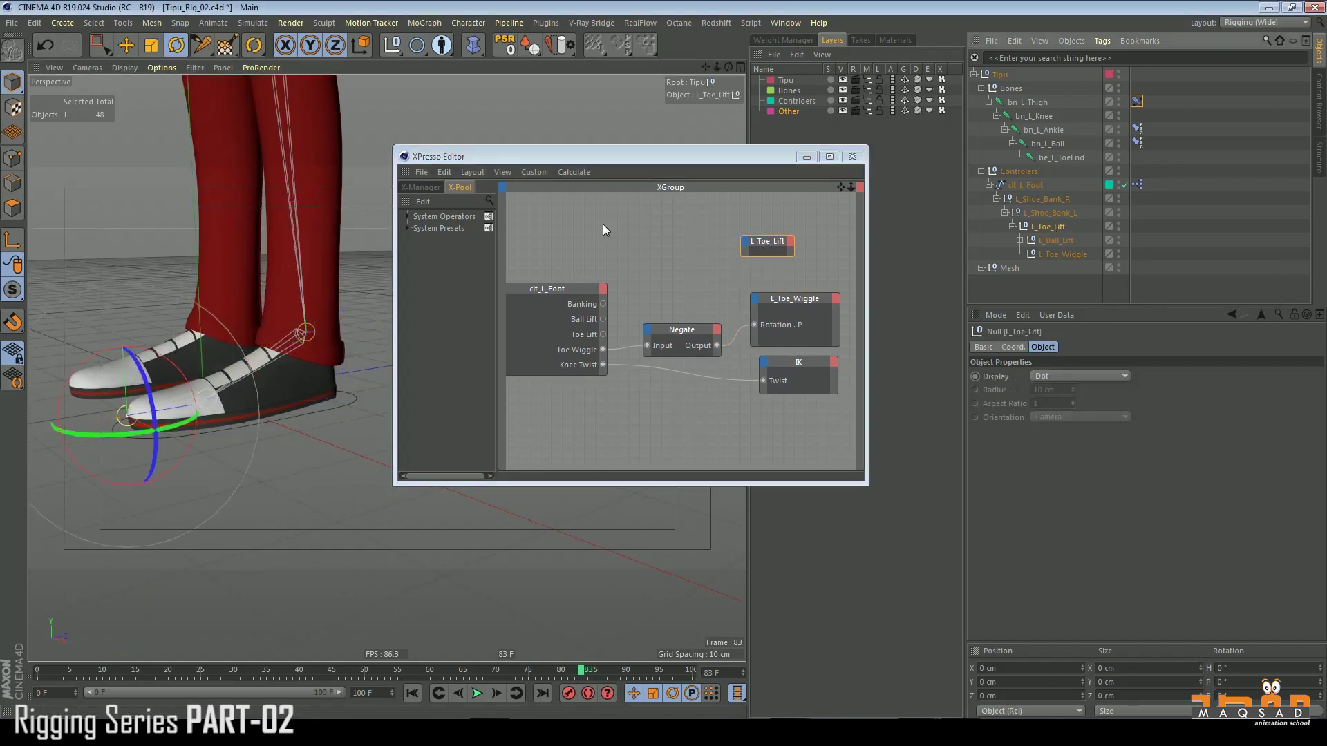
{"action": "left_click_drag", "start_coordinate": [238, 280], "coordinate": [186, 283], "text": "alt"}
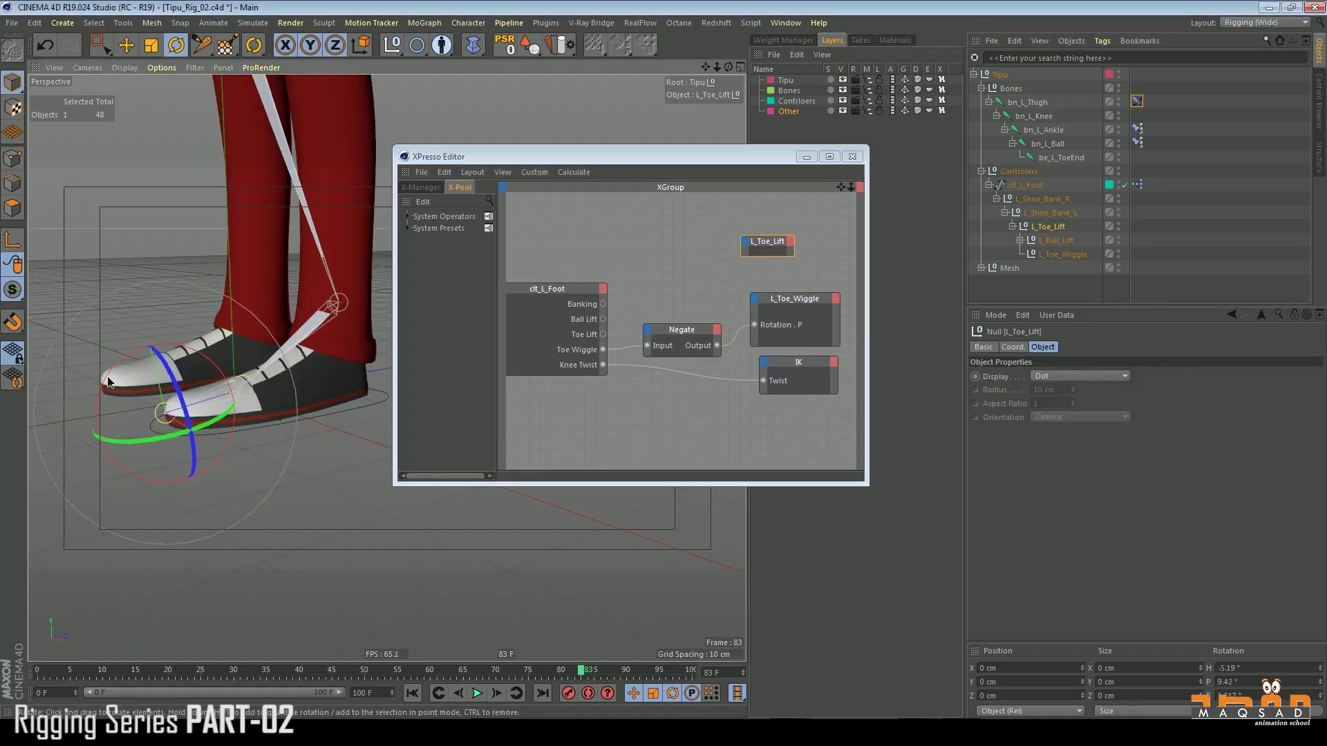
{"action": "mouse_move", "coordinate": [135, 364]}
{"action": "left_mouse_down", "text": "alt"}
{"action": "mouse_move", "coordinate": [166, 371]}
{"action": "mouse_move", "coordinate": [126, 401]}
{"action": "mouse_move", "coordinate": [132, 380]}
{"action": "left_mouse_up", "text": "alt"}
{"action": "key", "text": "ctrl+z"}
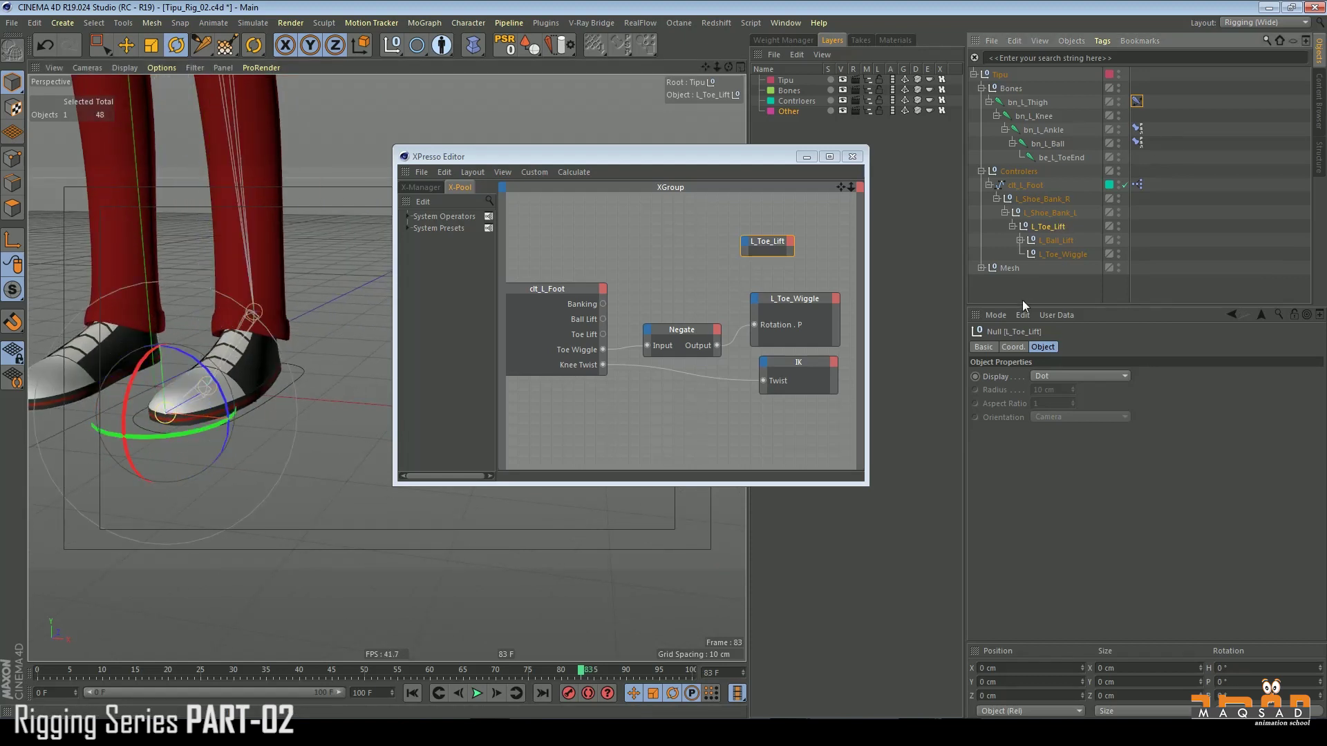
{"action": "left_click", "coordinate": [1025, 347]}
{"action": "left_click_drag", "start_coordinate": [1208, 391], "coordinate": [1209, 354]}
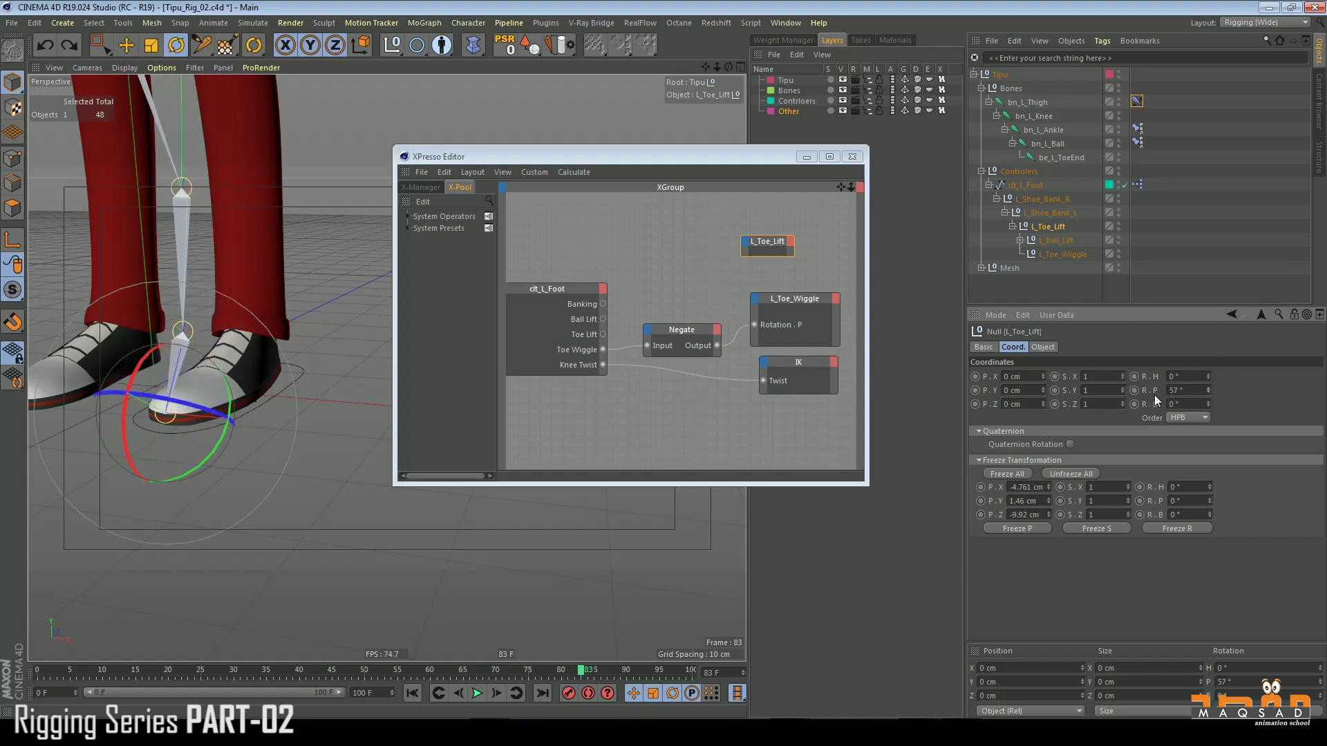
{"action": "key", "text": "ctrl+z"}
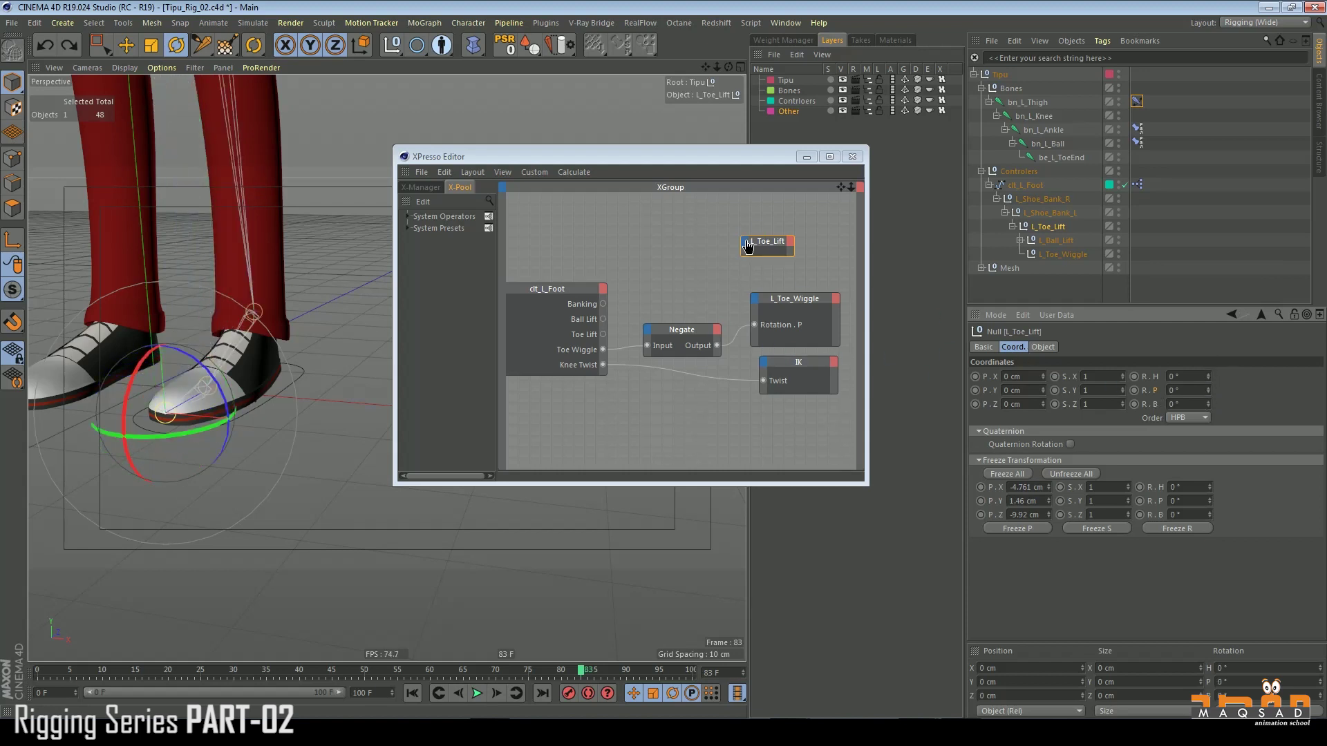
Step: Connect clt_L_Foot's Toe Lift output to the Rotation . P input of L_Toe_Lift and widen that node
{"action": "left_click", "coordinate": [603, 338]}
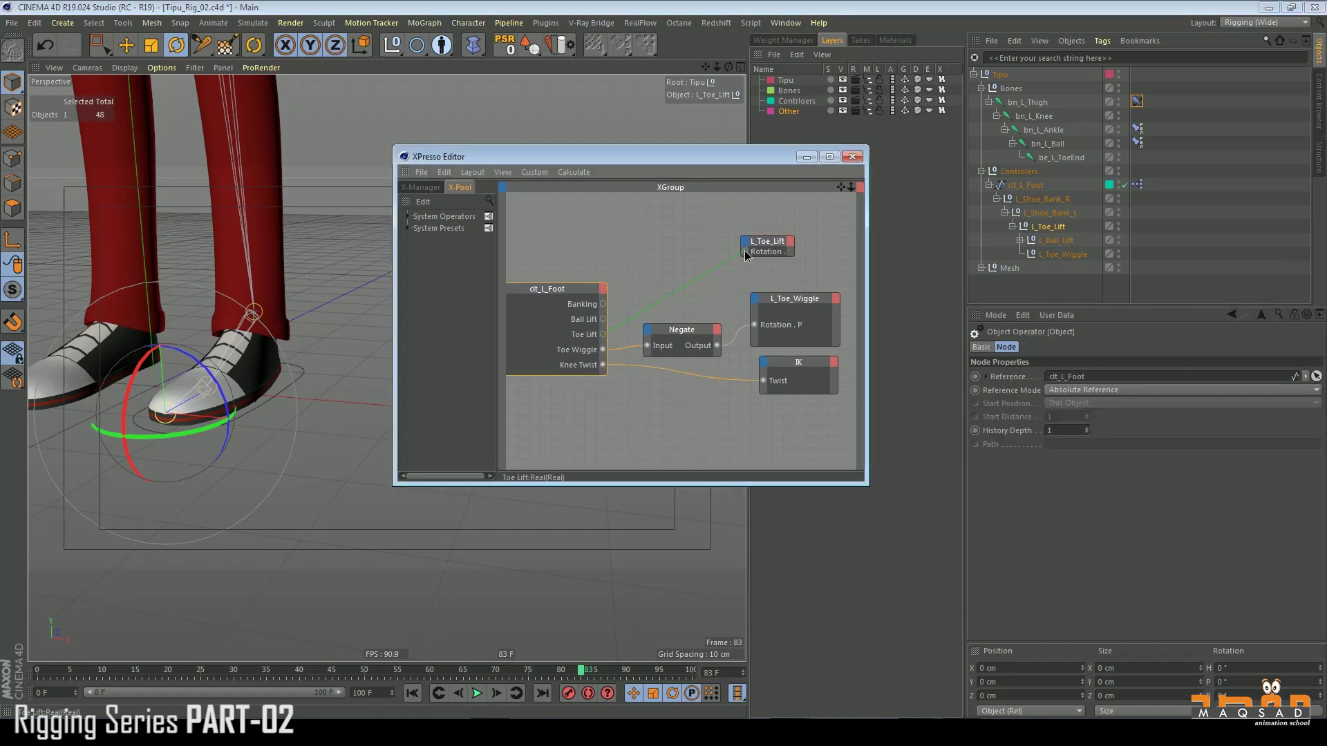
{"action": "left_click", "coordinate": [788, 263]}
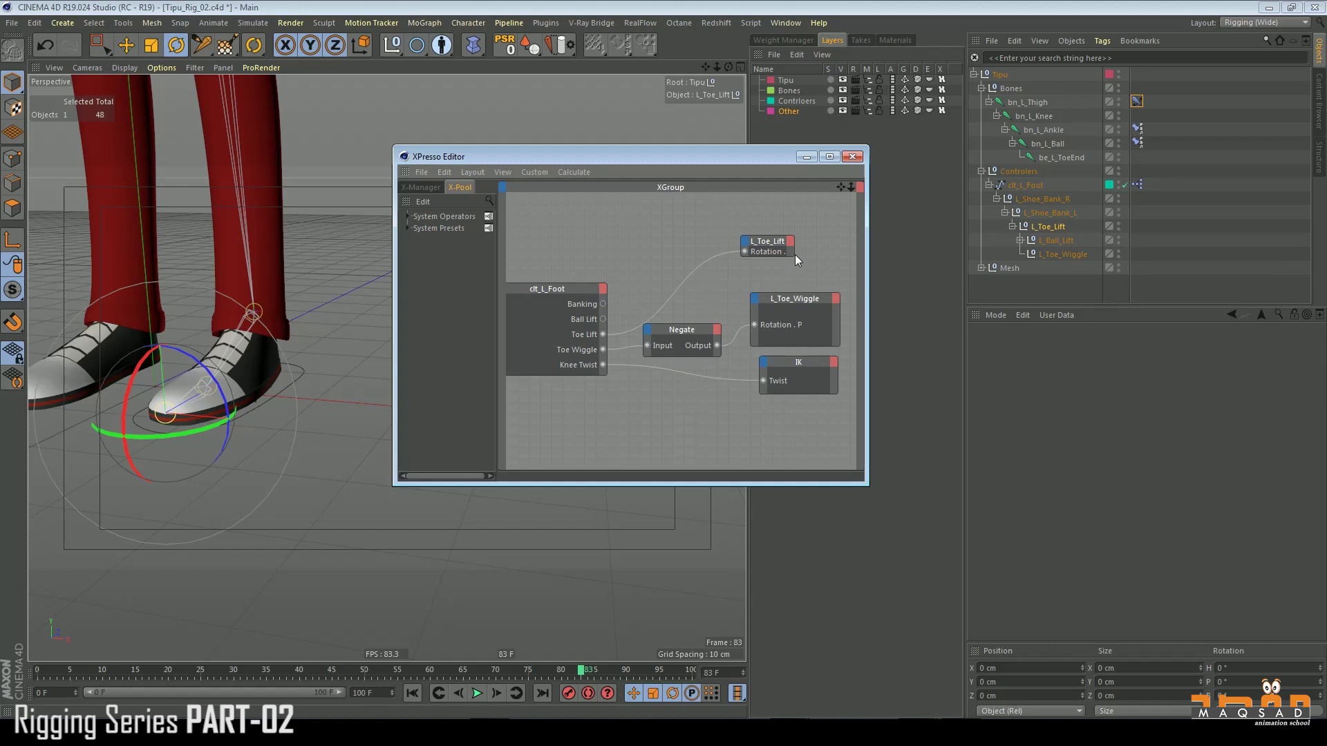
{"action": "left_click_drag", "start_coordinate": [794, 254], "coordinate": [825, 254]}
Step: Test the Toe Lift slider in clt_L_Foot's Foot Controls and return it to 0°
{"action": "left_click", "coordinate": [1012, 347]}
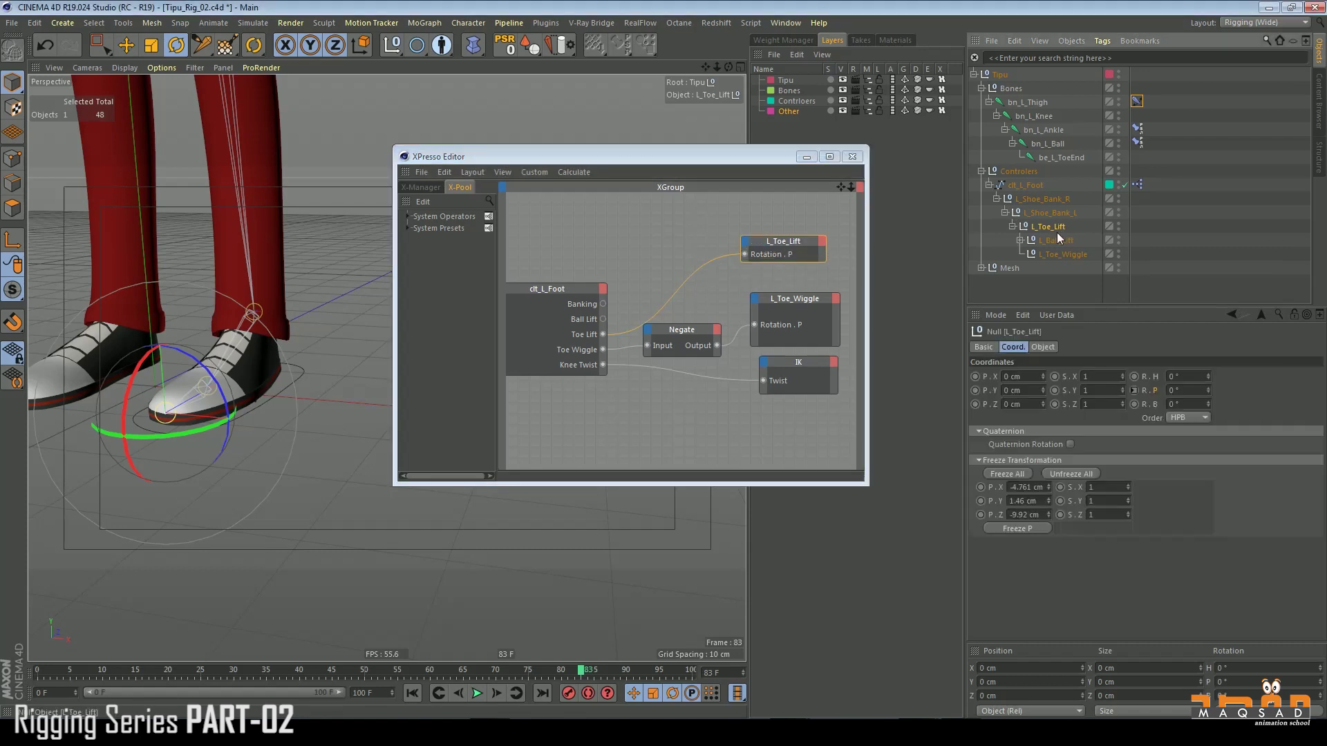
{"action": "left_click", "coordinate": [1026, 184]}
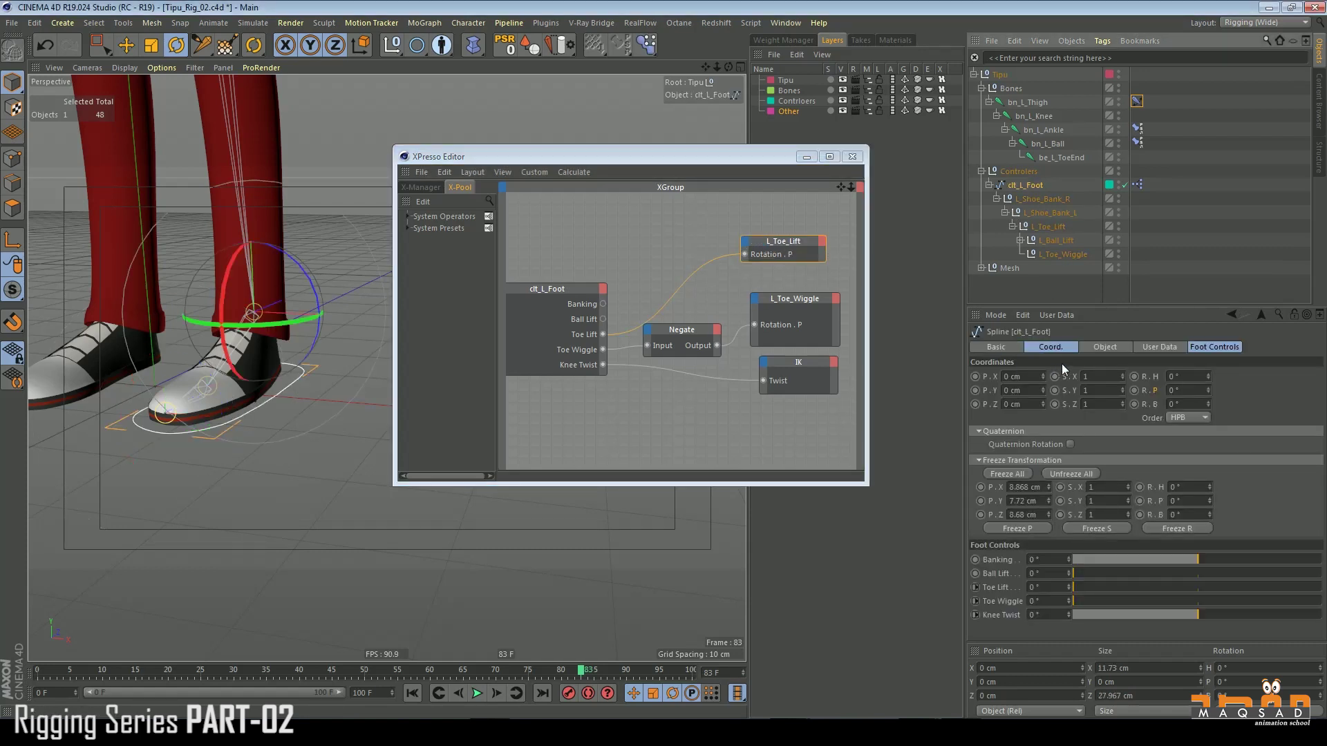
{"action": "left_click", "coordinate": [1213, 347]}
{"action": "left_click_drag", "start_coordinate": [1080, 404], "coordinate": [1053, 351]}
{"action": "scroll", "coordinate": [208, 284], "scroll_direction": "down", "scroll_amount": 5}
{"action": "middle_click_drag", "start_coordinate": [234, 305], "coordinate": [287, 355], "text": "alt"}
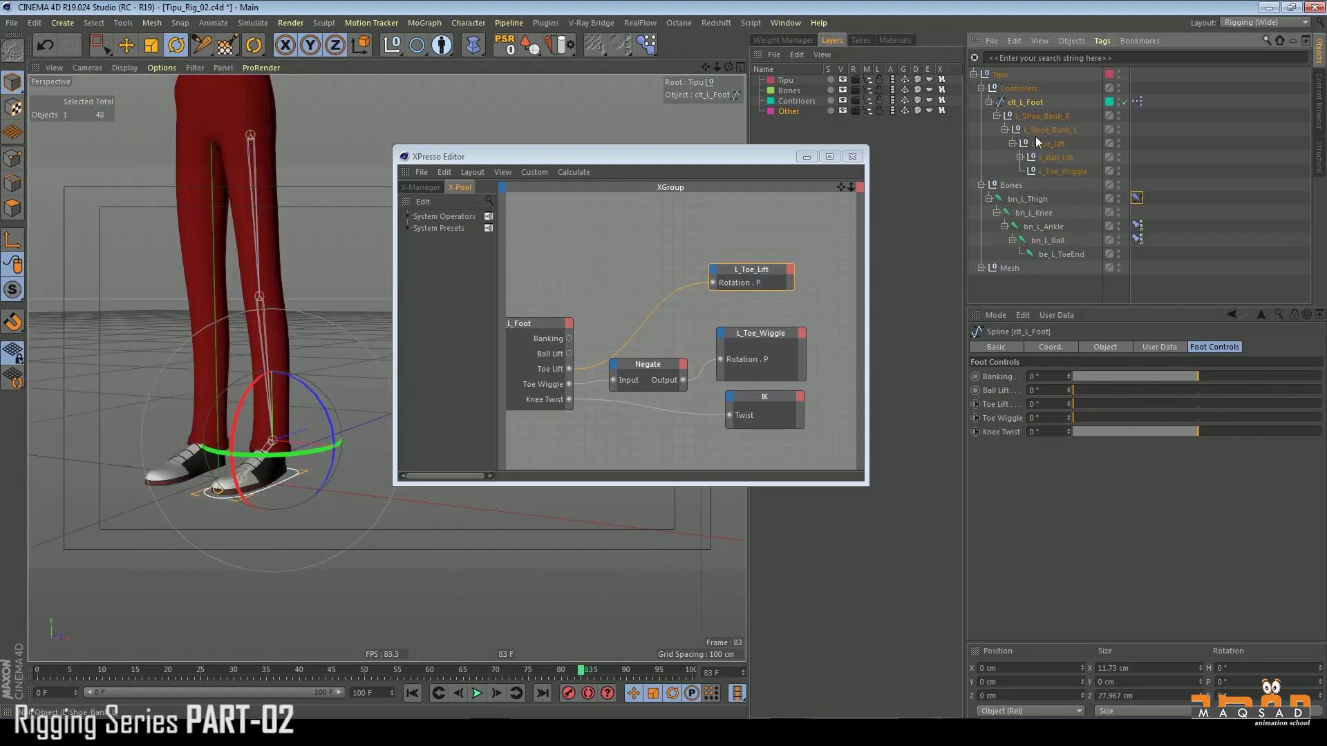
Step: Add L_Ball_Lift as a node above L_Toe_Lift with a Rotation . P input and connect Ball Lift to it
{"action": "left_click_drag", "start_coordinate": [1055, 159], "coordinate": [801, 243]}
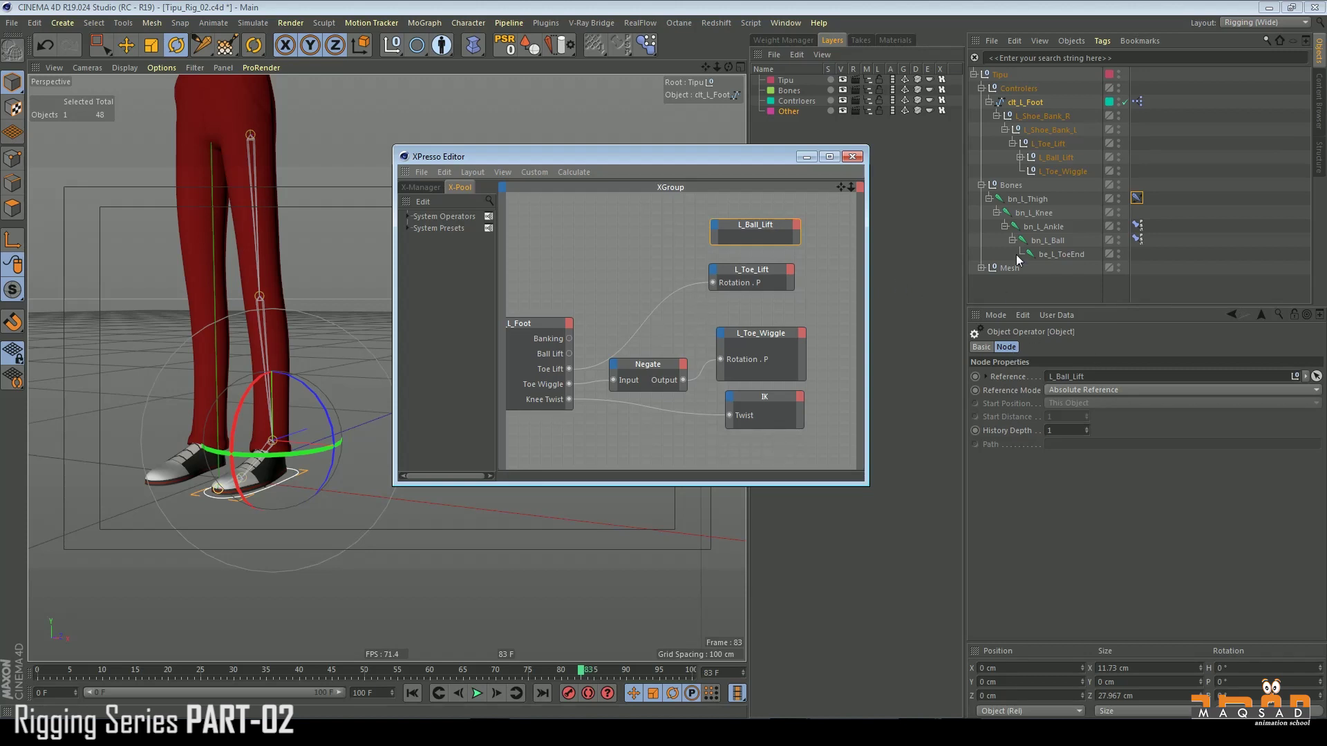
{"action": "left_click", "coordinate": [1056, 159]}
{"action": "left_click", "coordinate": [1013, 350]}
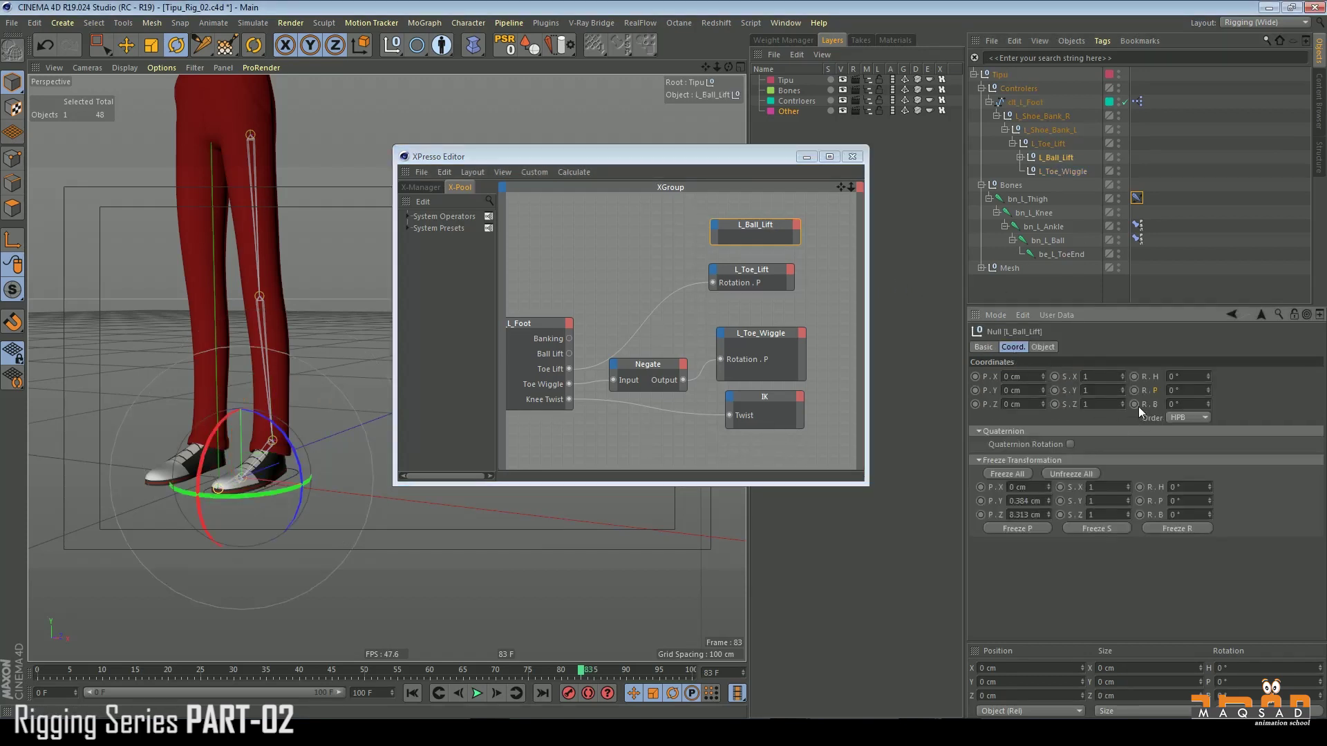
{"action": "left_click_drag", "start_coordinate": [719, 228], "coordinate": [715, 229]}
{"action": "left_click_drag", "start_coordinate": [742, 277], "coordinate": [744, 290]}
{"action": "left_click_drag", "start_coordinate": [568, 354], "coordinate": [718, 239]}
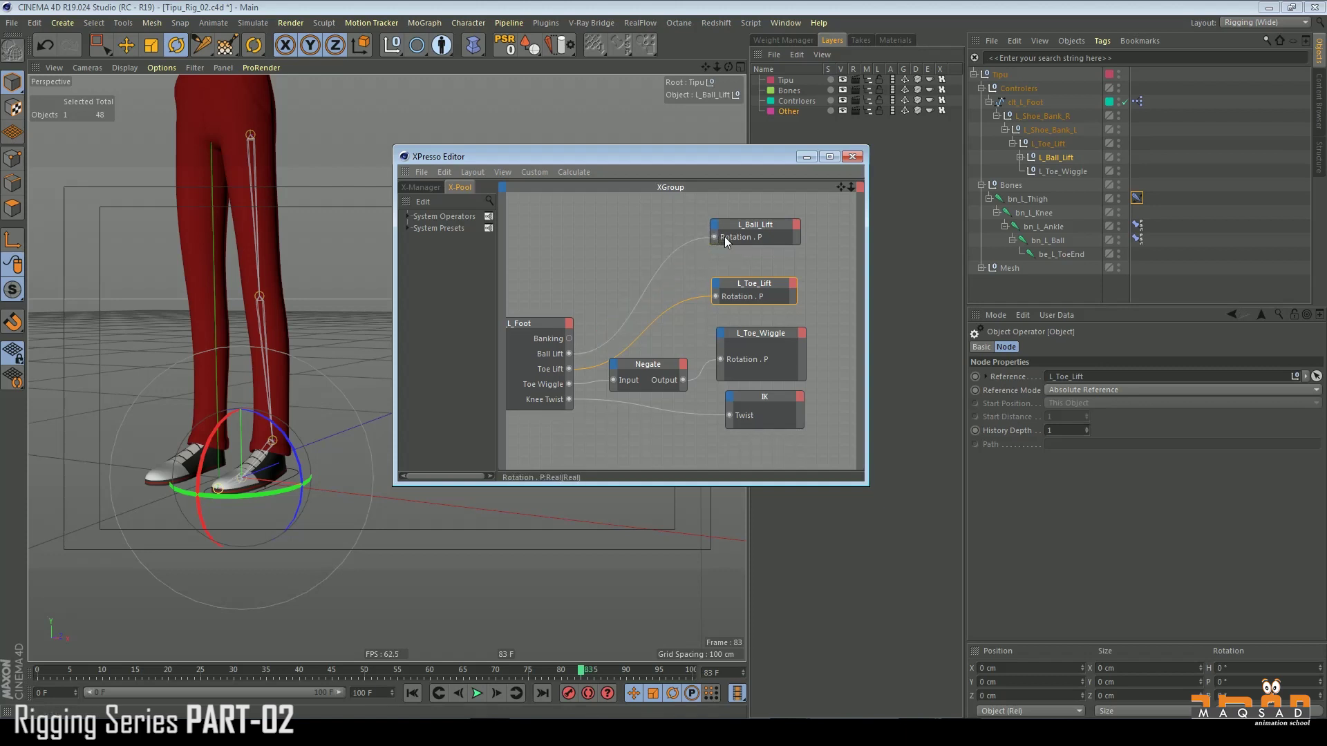
Step: Test the Ball Lift slider in clt_L_Foot's Foot Controls and return it to 0°
{"action": "left_click", "coordinate": [1024, 103]}
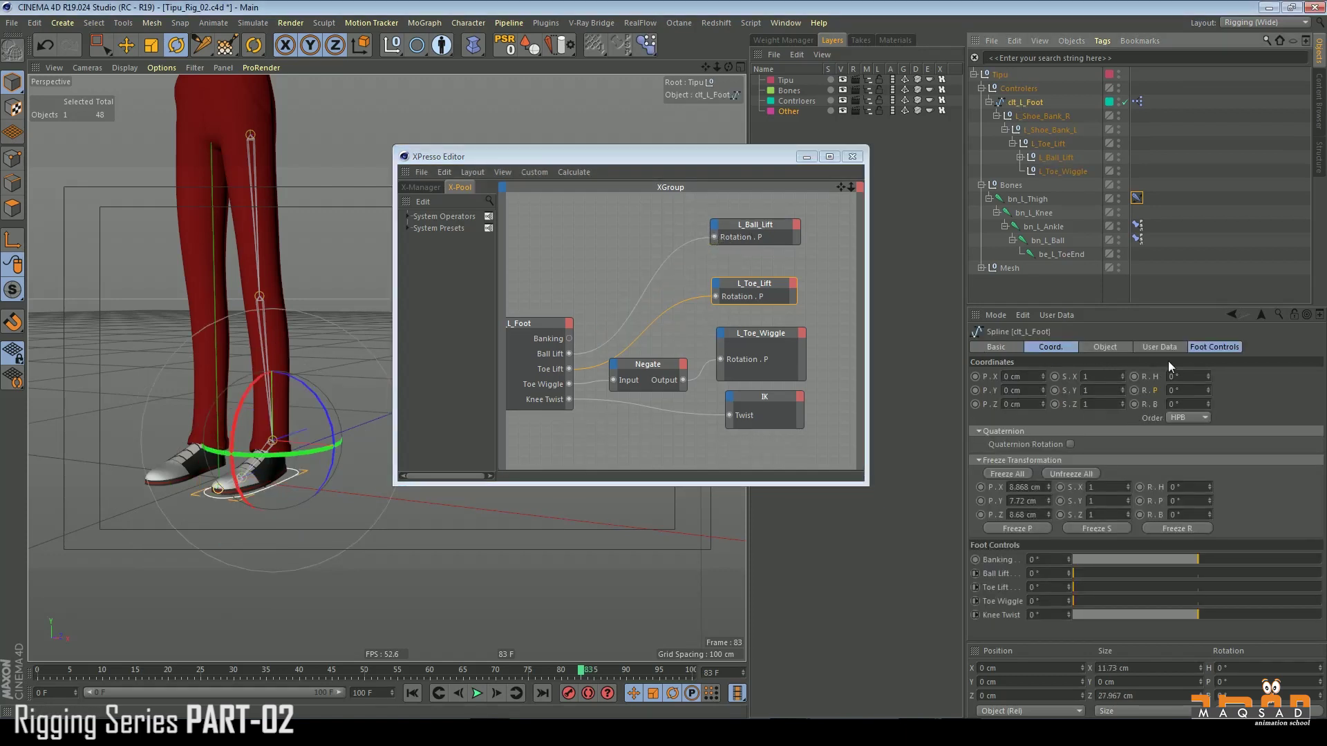
{"action": "left_click", "coordinate": [1214, 347]}
{"action": "mouse_move", "coordinate": [1073, 391]}
{"action": "left_mouse_down"}
{"action": "mouse_move", "coordinate": [1313, 394]}
{"action": "mouse_move", "coordinate": [1073, 394]}
{"action": "left_mouse_up"}
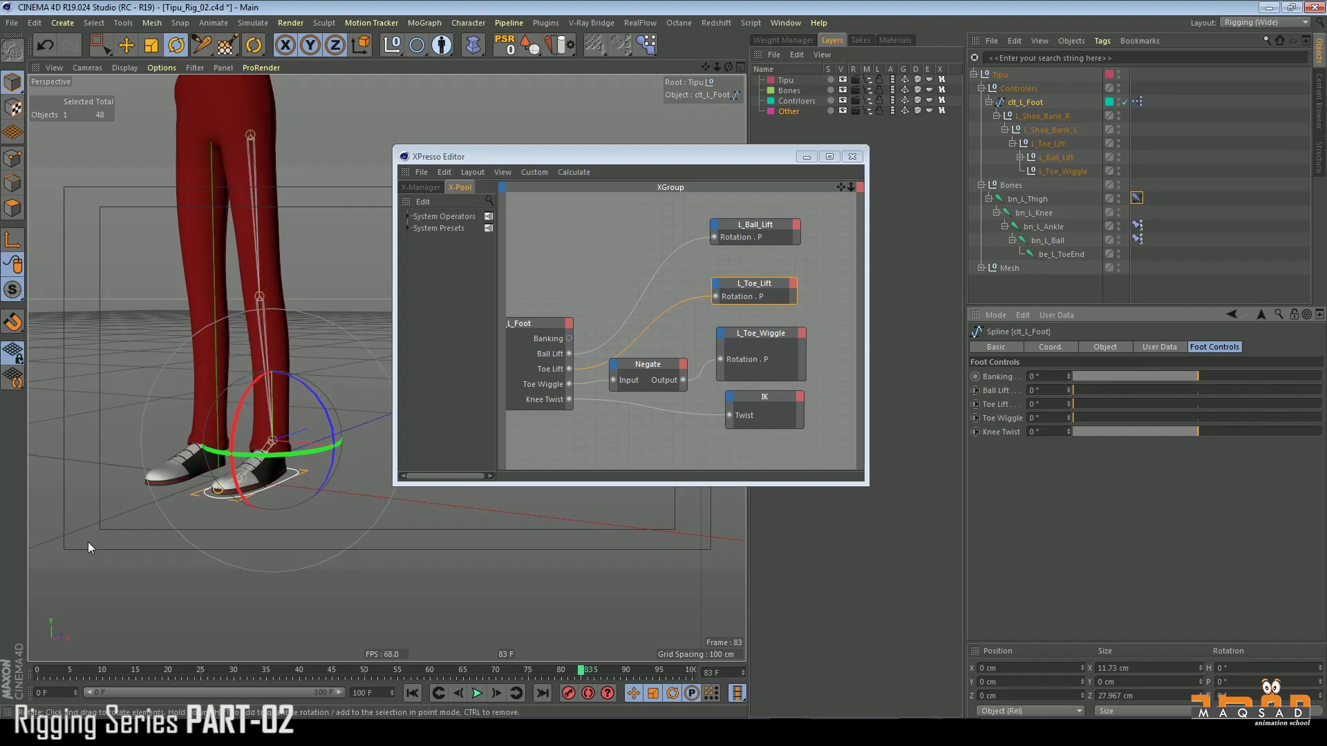
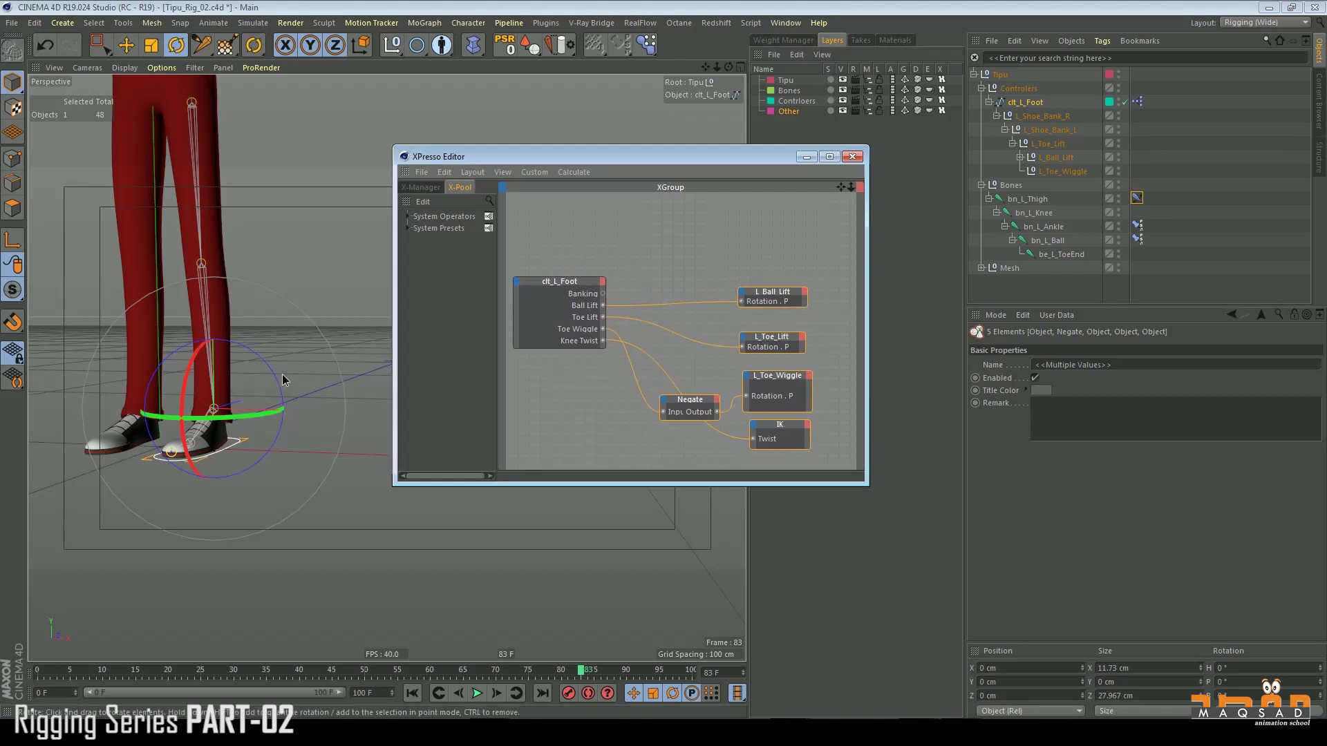
Step: Add L_Shoe_Bank_L as an object node above L_Ball_Lift and enlarge it to fit its name
{"action": "left_click_drag", "start_coordinate": [294, 382], "coordinate": [397, 386], "text": "alt"}
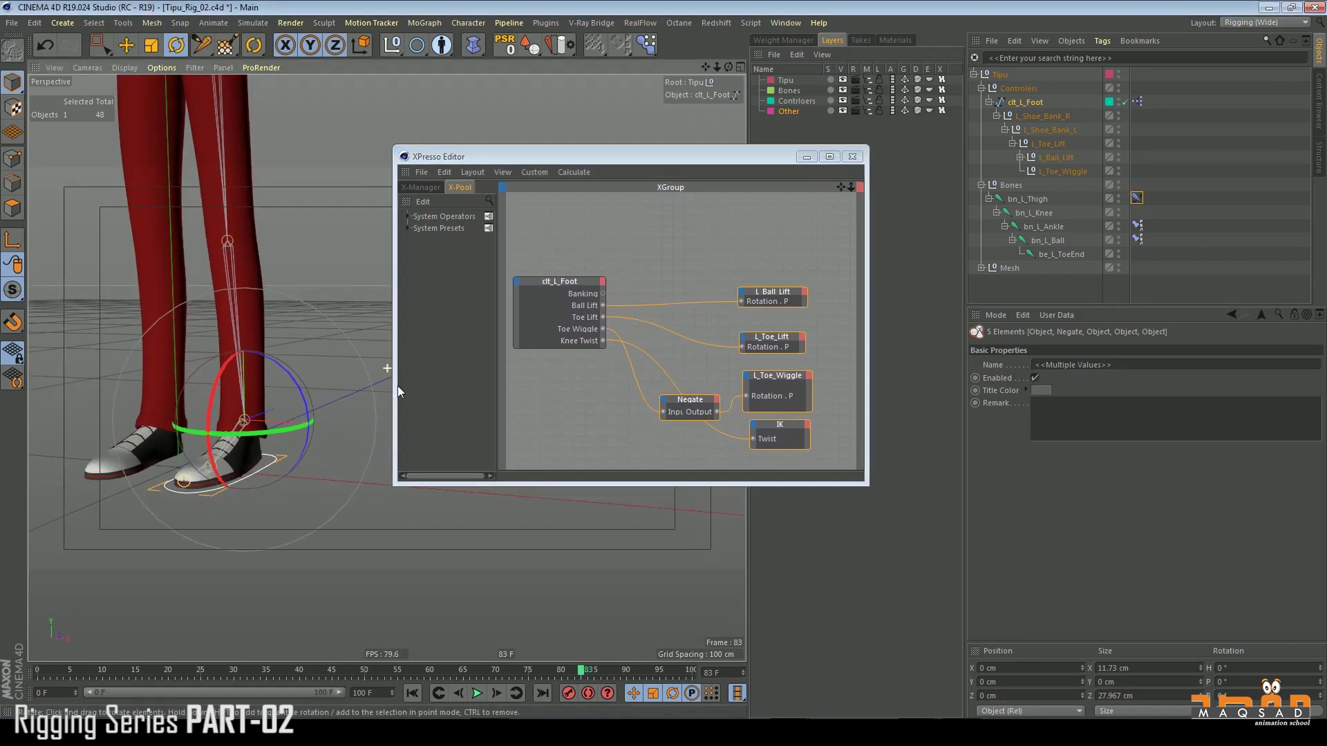
{"action": "left_click", "coordinate": [1053, 131]}
{"action": "left_click_drag", "start_coordinate": [744, 241], "coordinate": [751, 233]}
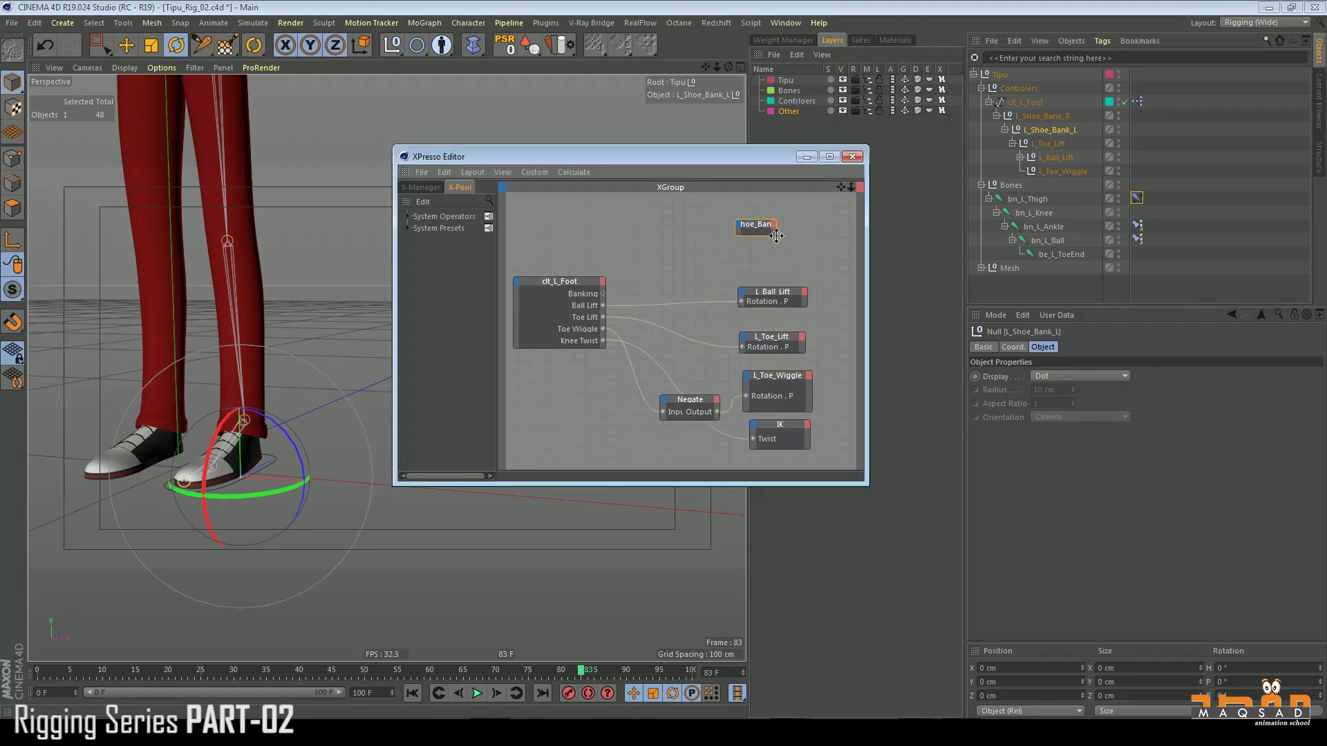
Step: Try out L_Shoe_Bank_L's rotation, undo it, and add Rotation . B as an input port on its enlarged node
{"action": "left_click", "coordinate": [1053, 131]}
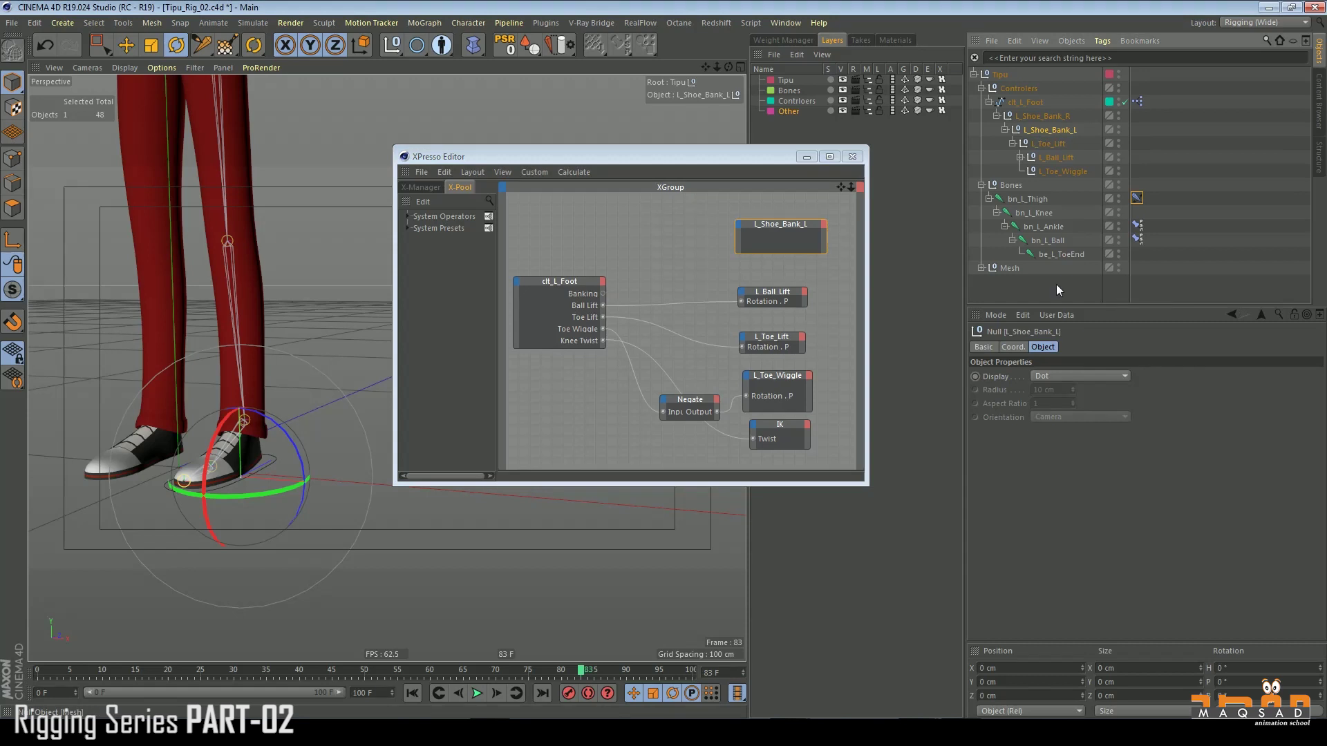
{"action": "left_click", "coordinate": [1013, 347]}
{"action": "left_click_drag", "start_coordinate": [1209, 376], "coordinate": [755, 261]}
{"action": "key", "text": "ctrl+z"}
{"action": "key", "text": "ctrl+z"}
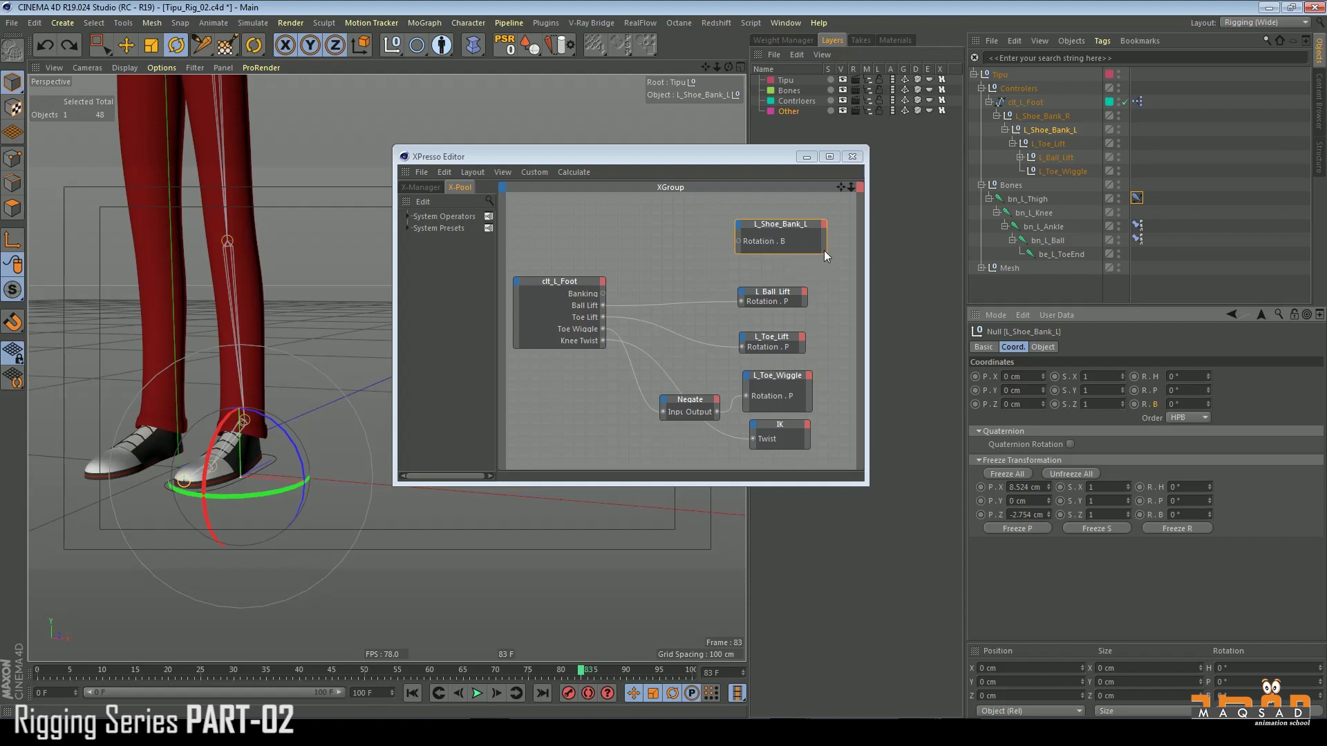
{"action": "left_click_drag", "start_coordinate": [825, 253], "coordinate": [842, 262]}
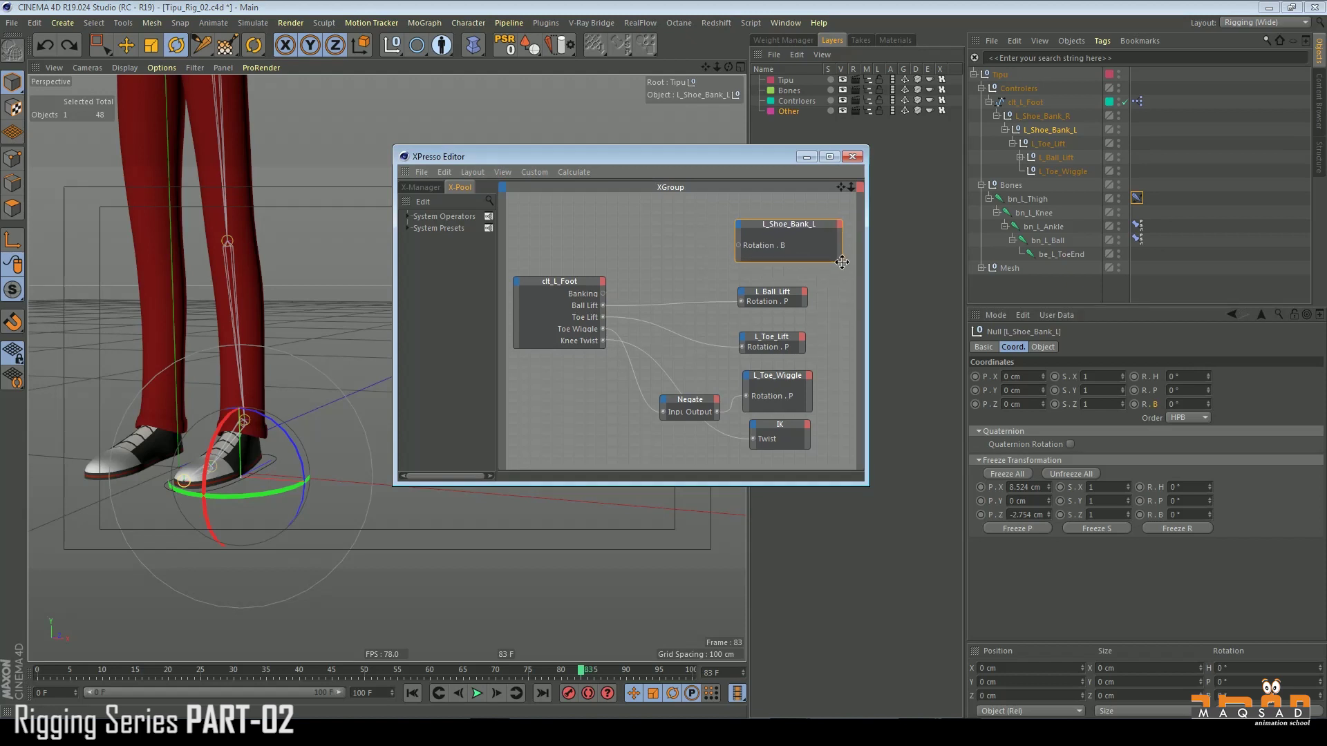
Step: Reposition the L_Shoe_Bank_L node and connect clt_L_Foot's Banking output to its Rotation . B input
{"action": "left_click", "coordinate": [770, 228]}
{"action": "left_click_drag", "start_coordinate": [770, 228], "coordinate": [759, 202]}
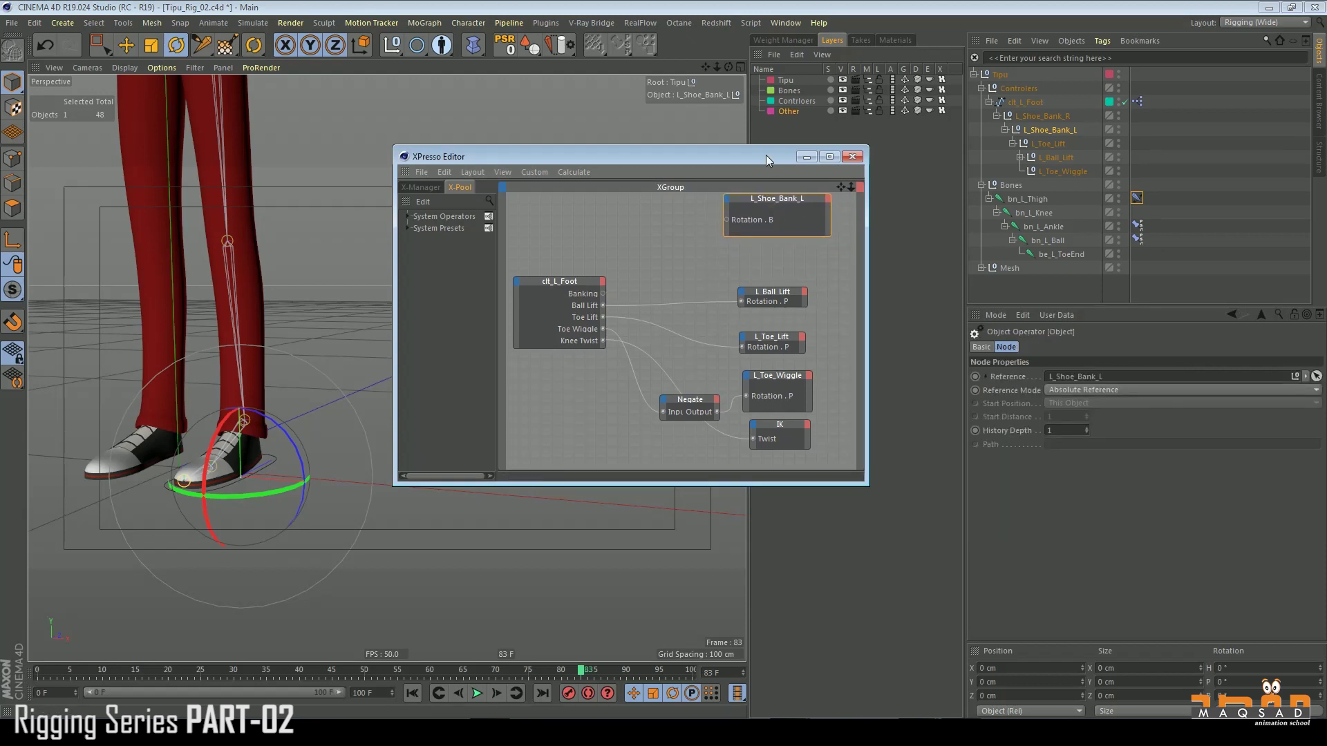
{"action": "left_click_drag", "start_coordinate": [762, 147], "coordinate": [763, 143]}
{"action": "left_click_drag", "start_coordinate": [772, 202], "coordinate": [770, 209]}
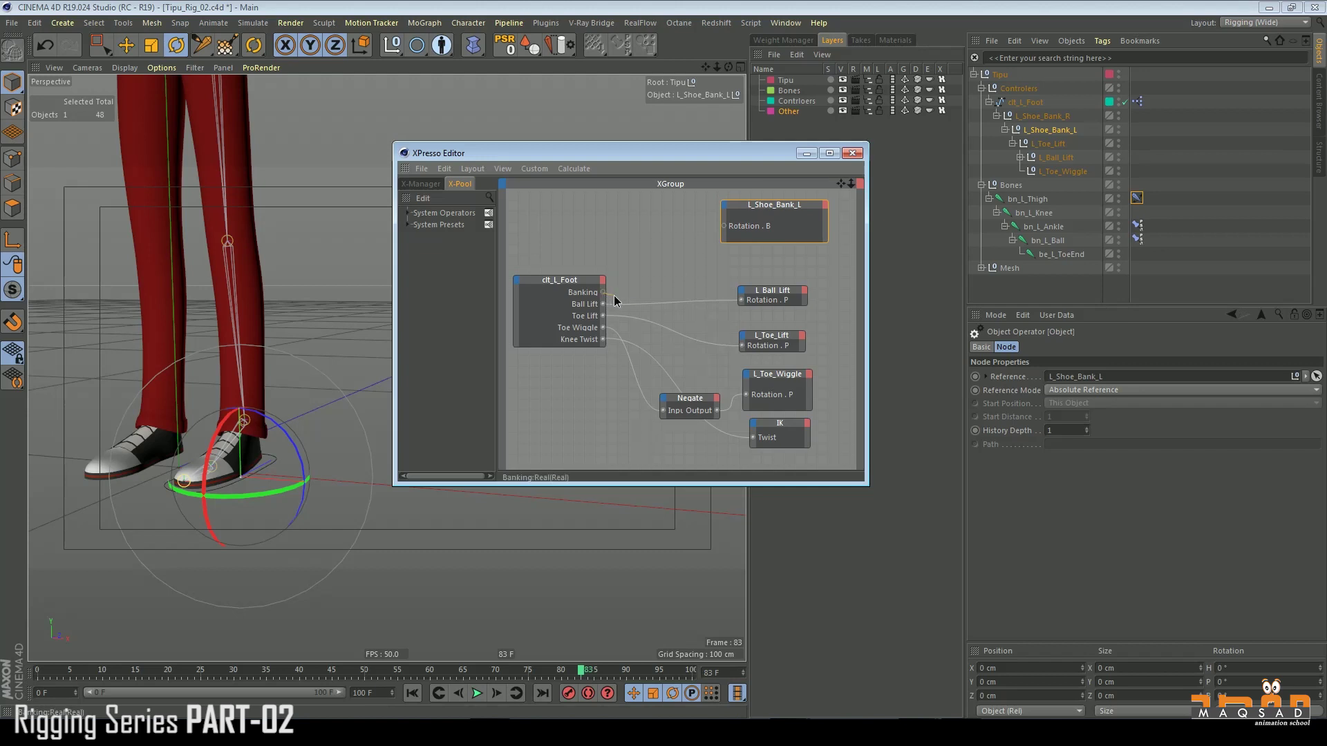
{"action": "left_click_drag", "start_coordinate": [726, 230], "coordinate": [725, 226]}
Step: Test clt_L_Foot's Knee Twist slider and its Banking slider down to -26°, resetting both to 0°
{"action": "left_click", "coordinate": [1026, 102]}
{"action": "left_click", "coordinate": [1214, 347]}
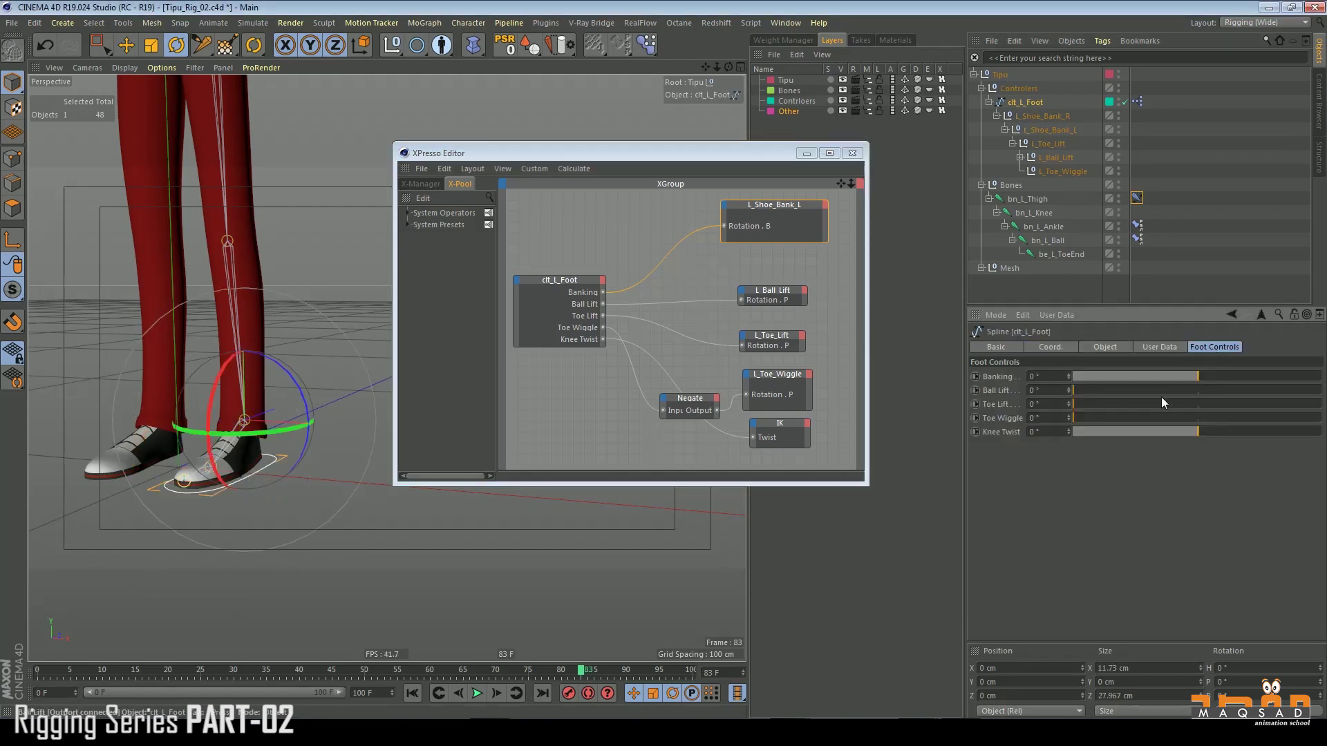
{"action": "left_click_drag", "start_coordinate": [1199, 432], "coordinate": [1228, 434]}
{"action": "right_click", "coordinate": [1069, 433]}
{"action": "left_click_drag", "start_coordinate": [1198, 377], "coordinate": [1132, 379]}
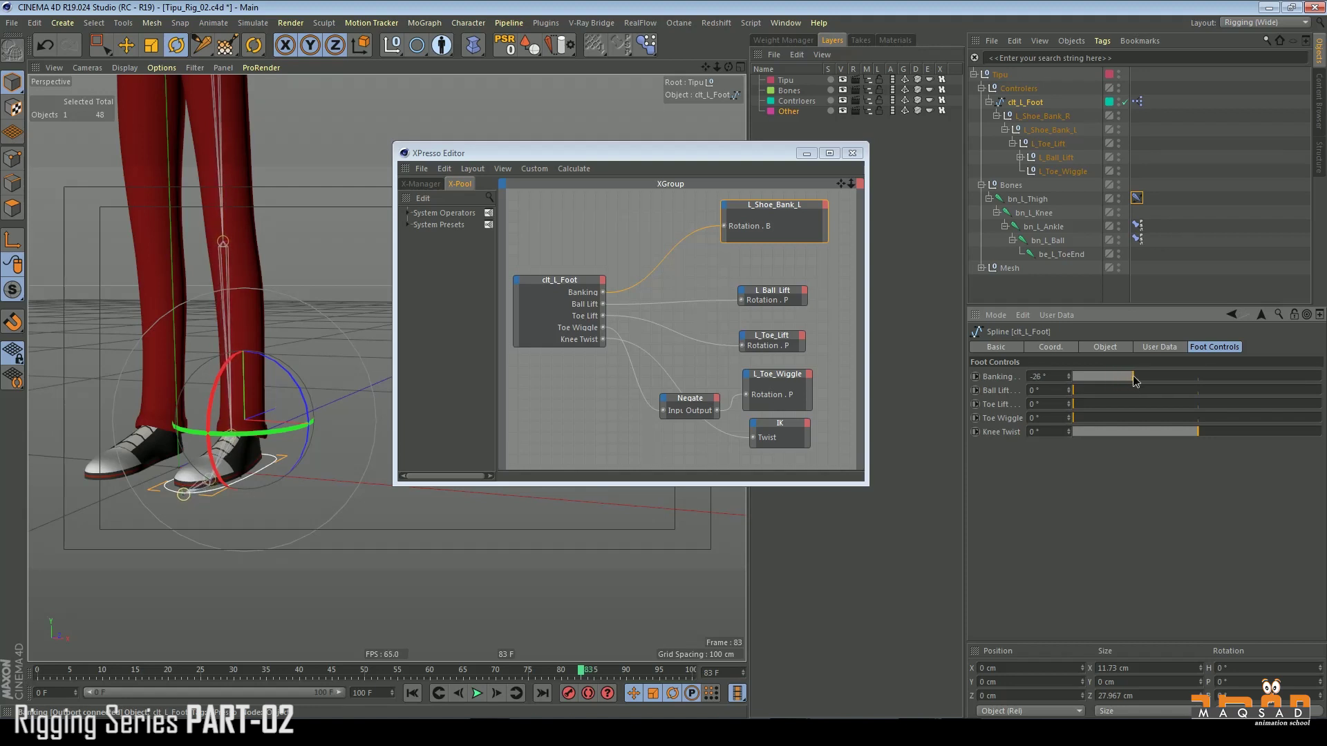
{"action": "right_click", "coordinate": [1069, 377]}
Step: Enlarge the XPresso Editor window and move the L_Shoe_Bank_L node farther from clt_L_Foot to make room
{"action": "left_click_drag", "start_coordinate": [868, 488], "coordinate": [921, 562]}
{"action": "middle_click_drag", "start_coordinate": [641, 280], "coordinate": [600, 288], "text": "alt"}
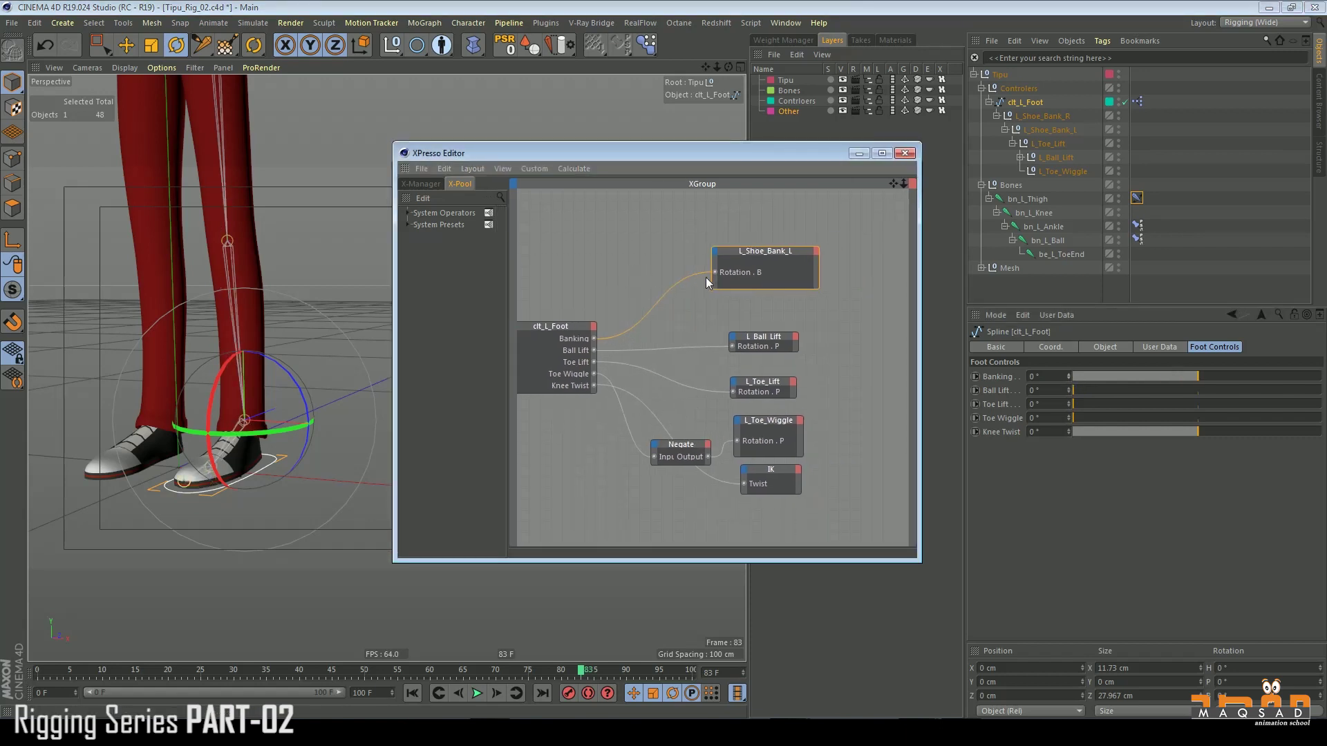
{"action": "left_click_drag", "start_coordinate": [745, 250], "coordinate": [789, 219]}
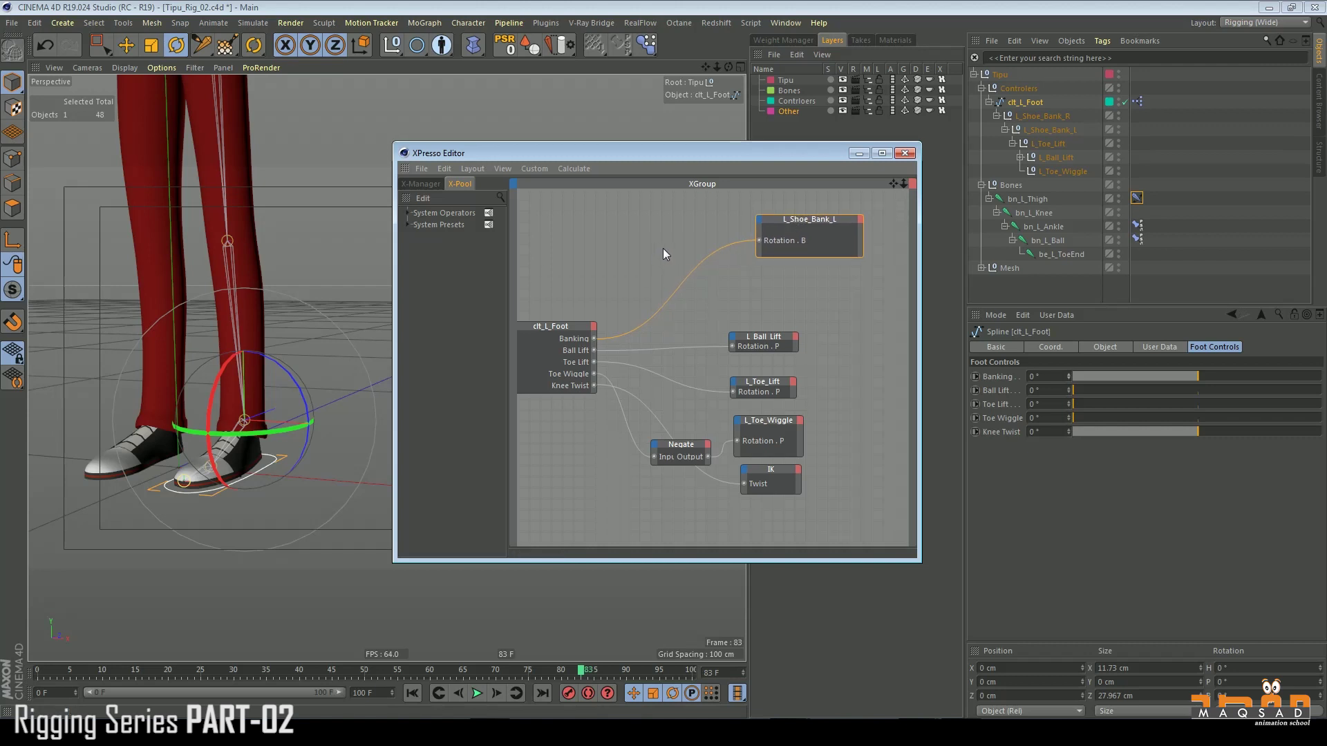
Step: Add a Range Mapper node between clt_L_Foot's Banking output and L_Shoe_Bank_L's Rotation . B input, connecting both sides
{"action": "right_click", "coordinate": [662, 247]}
{"action": "mouse_move", "coordinate": [667, 248]}
{"action": "mouse_move", "coordinate": [782, 255]}
{"action": "mouse_move", "coordinate": [878, 255]}
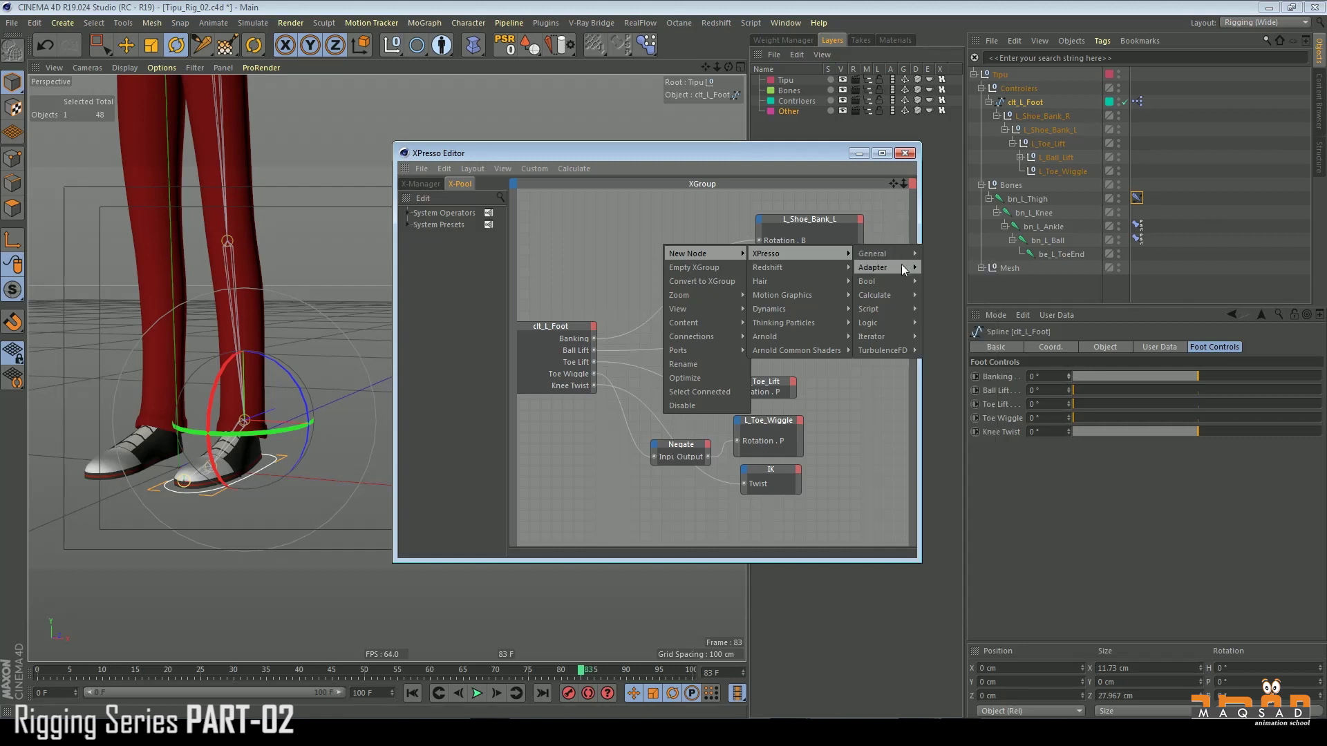
{"action": "mouse_move", "coordinate": [899, 292]}
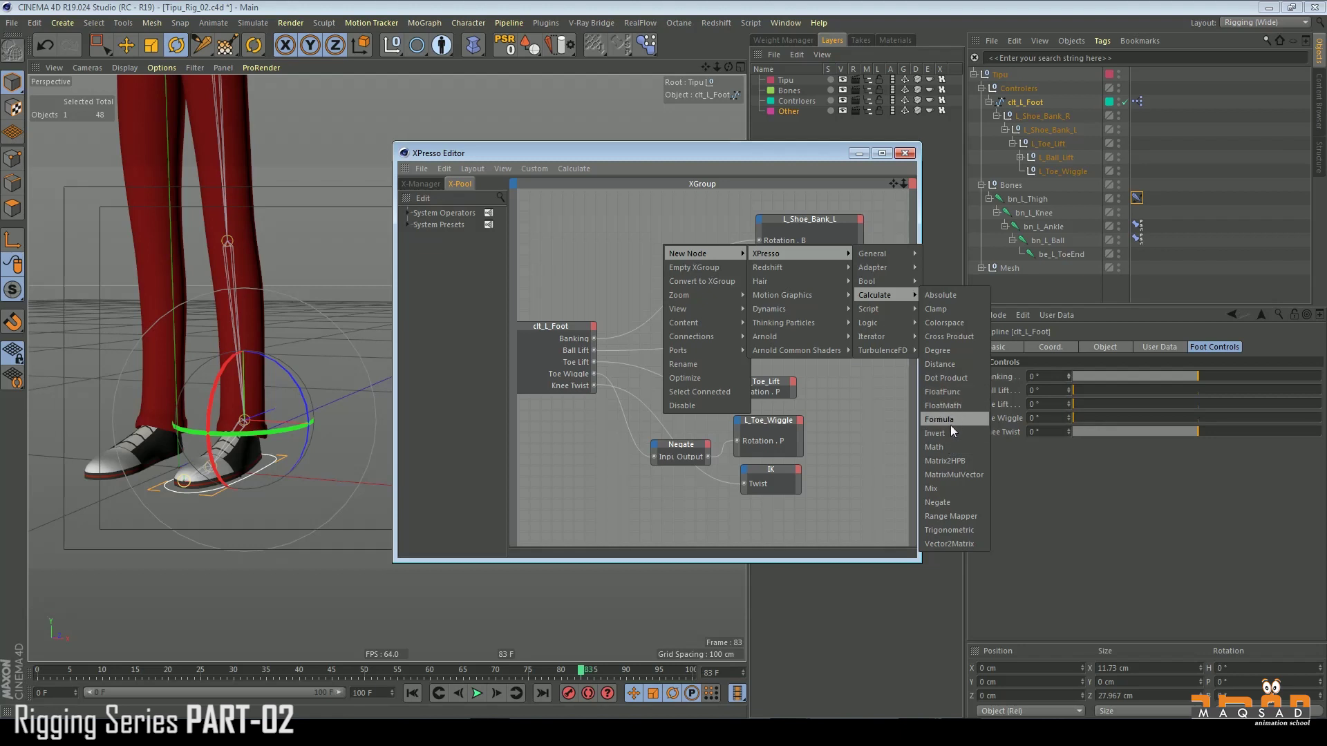
{"action": "left_click", "coordinate": [947, 515]}
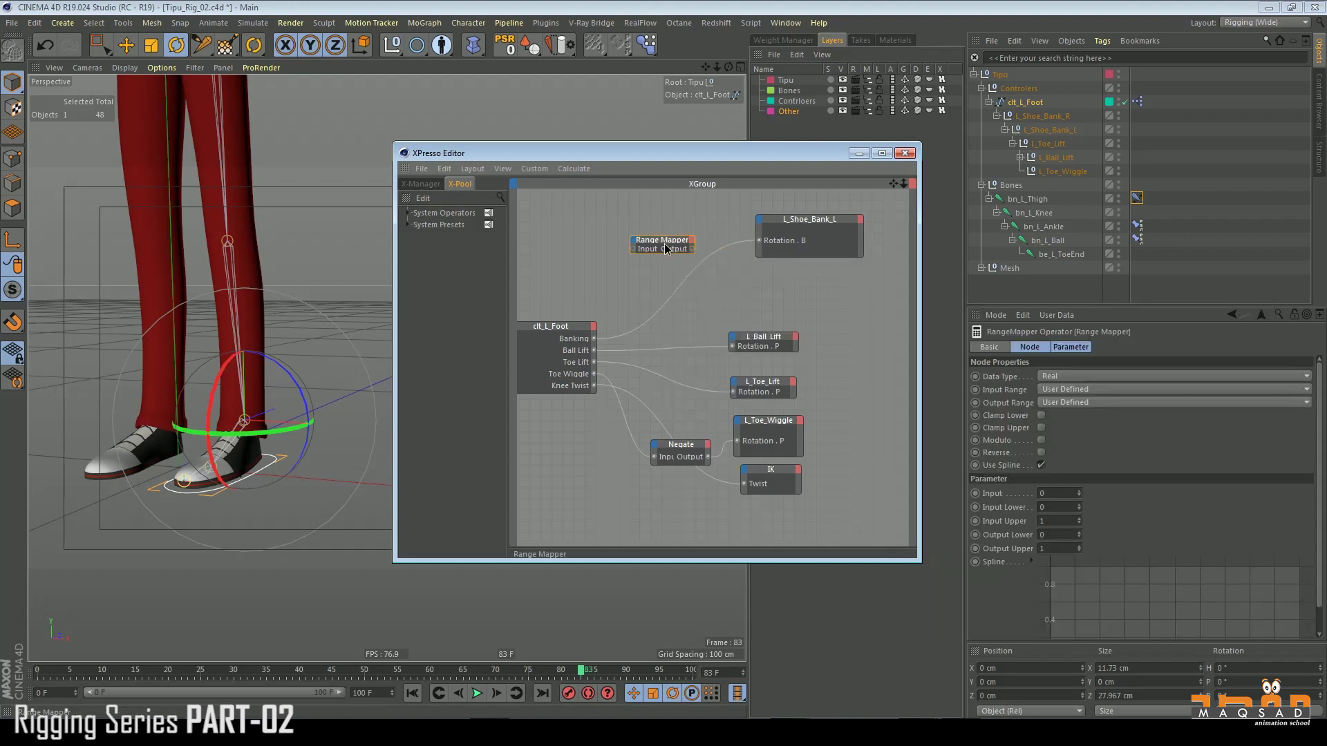
{"action": "left_click_drag", "start_coordinate": [594, 338], "coordinate": [693, 269]}
{"action": "left_click", "coordinate": [829, 252]}
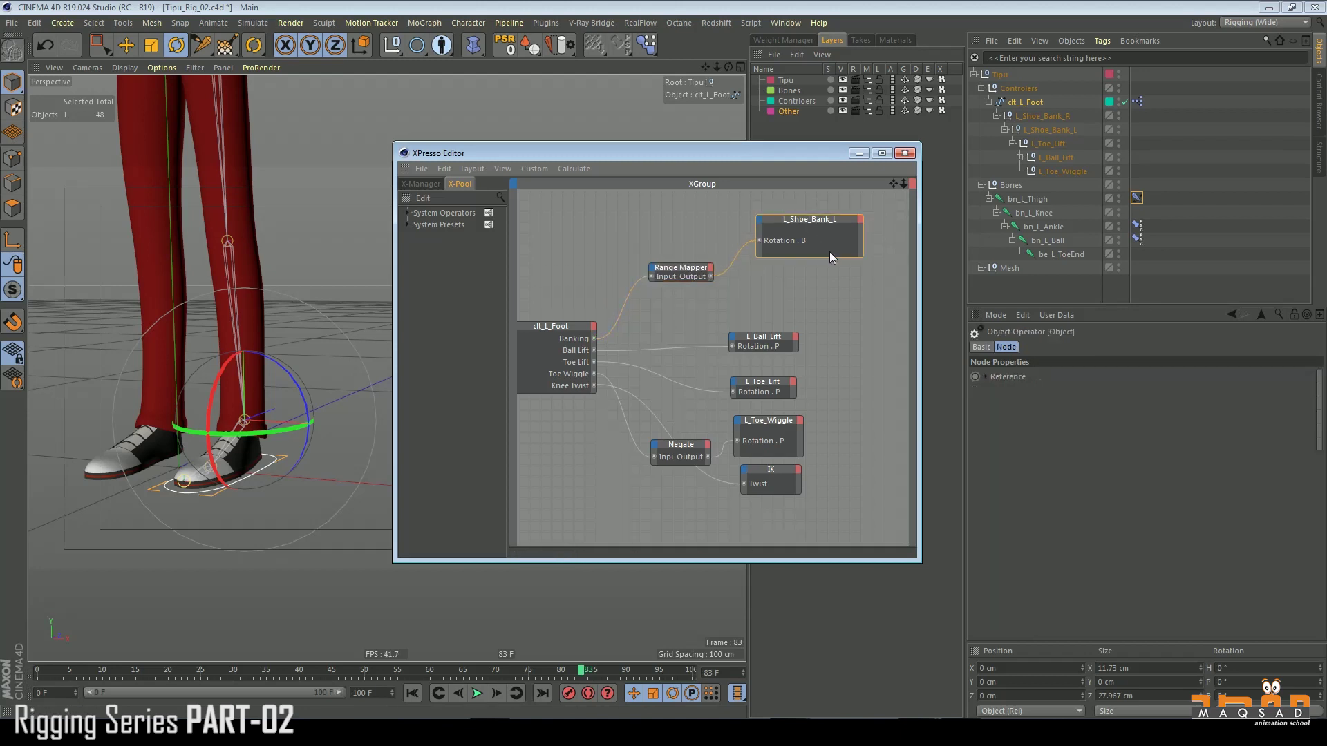
Step: Test clt_L_Foot's Banking slider at -38° and examine the left foot up close
{"action": "left_click", "coordinate": [1024, 101]}
{"action": "left_click_drag", "start_coordinate": [1199, 377], "coordinate": [1102, 351]}
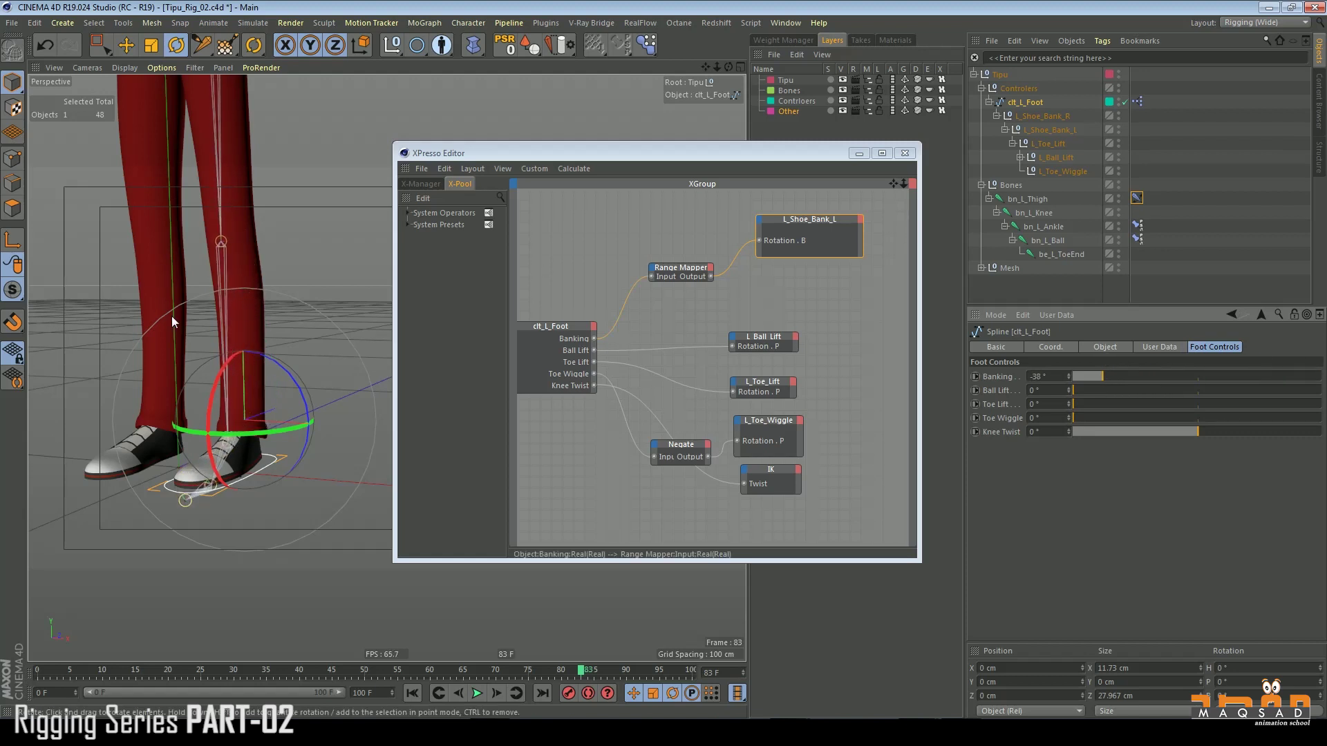
{"action": "middle_click_drag", "start_coordinate": [205, 405], "coordinate": [248, 368], "text": "alt"}
{"action": "right_click_drag", "start_coordinate": [247, 368], "coordinate": [286, 380], "text": "alt"}
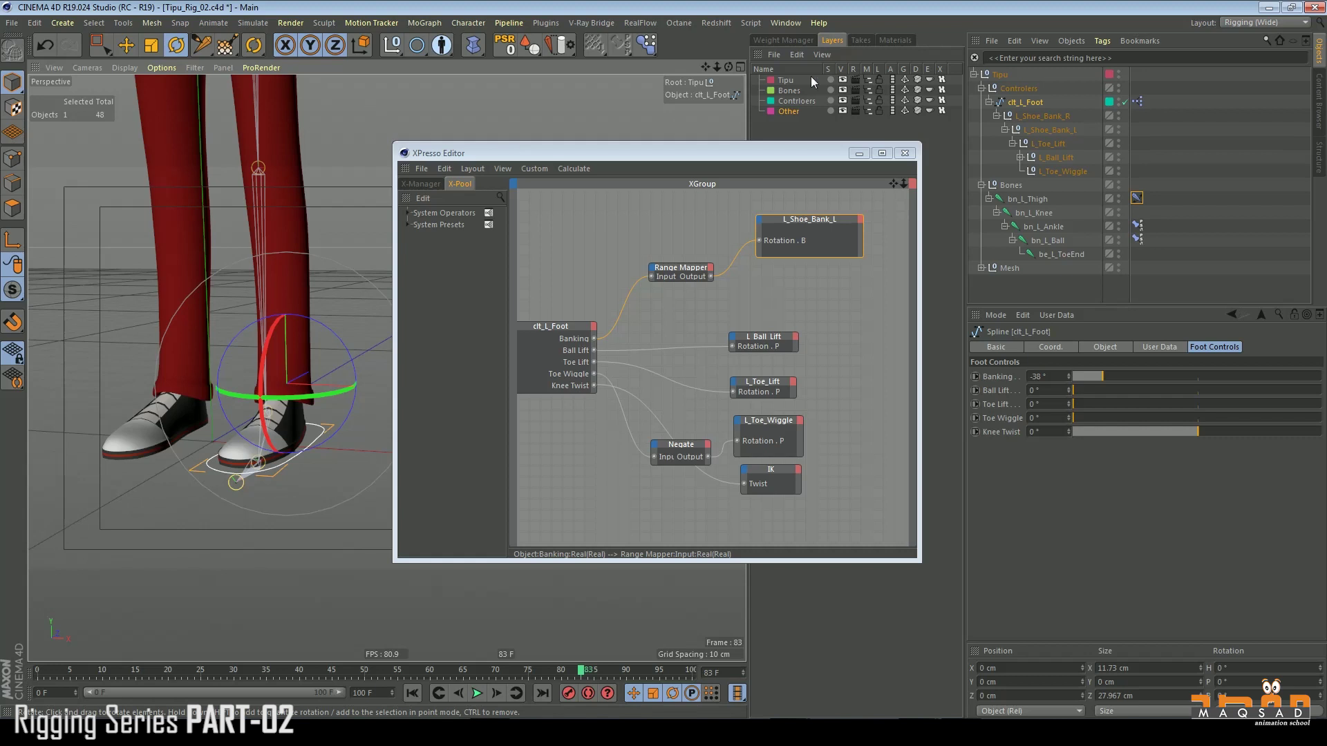
Step: Hide the Tipu layer in the viewport and enable Clamp Lower on the Range Mapper feeding L_Shoe_Bank_L
{"action": "left_click", "coordinate": [846, 80]}
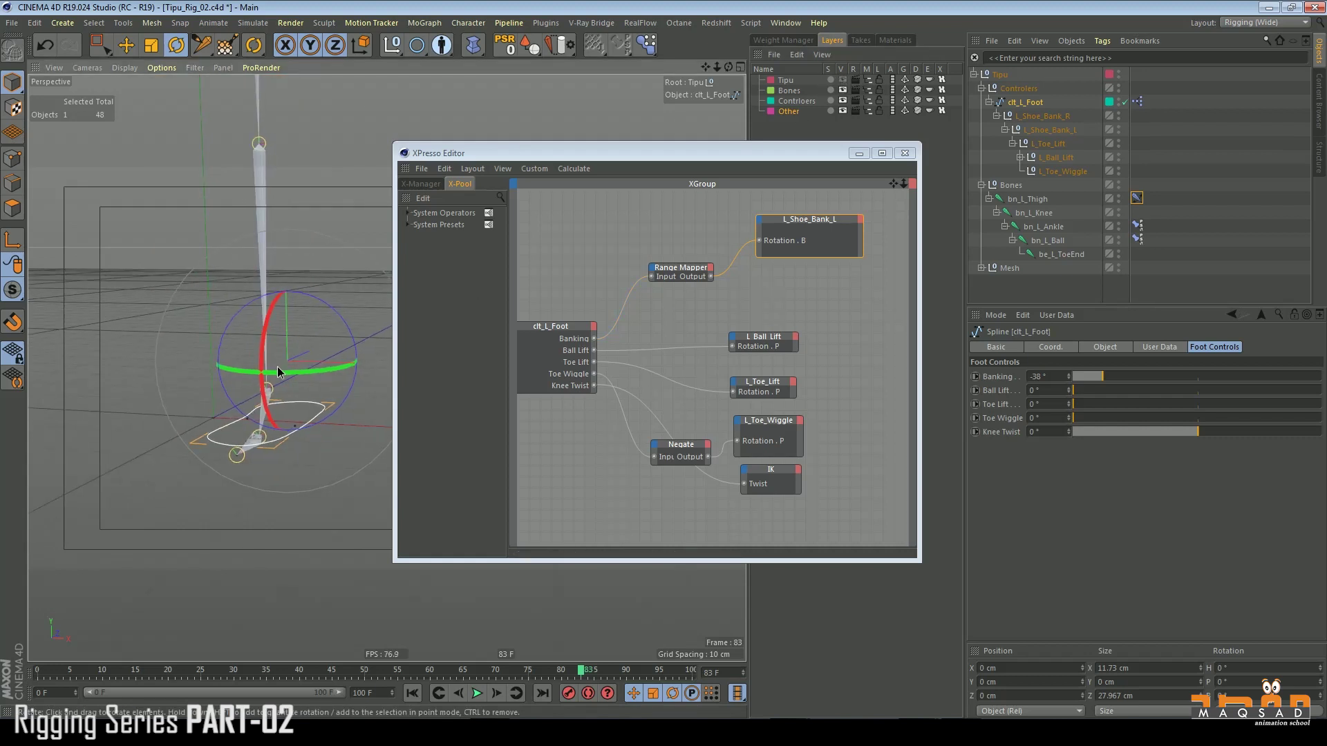
{"action": "left_click_drag", "start_coordinate": [1205, 375], "coordinate": [1139, 386]}
{"action": "left_click", "coordinate": [681, 268]}
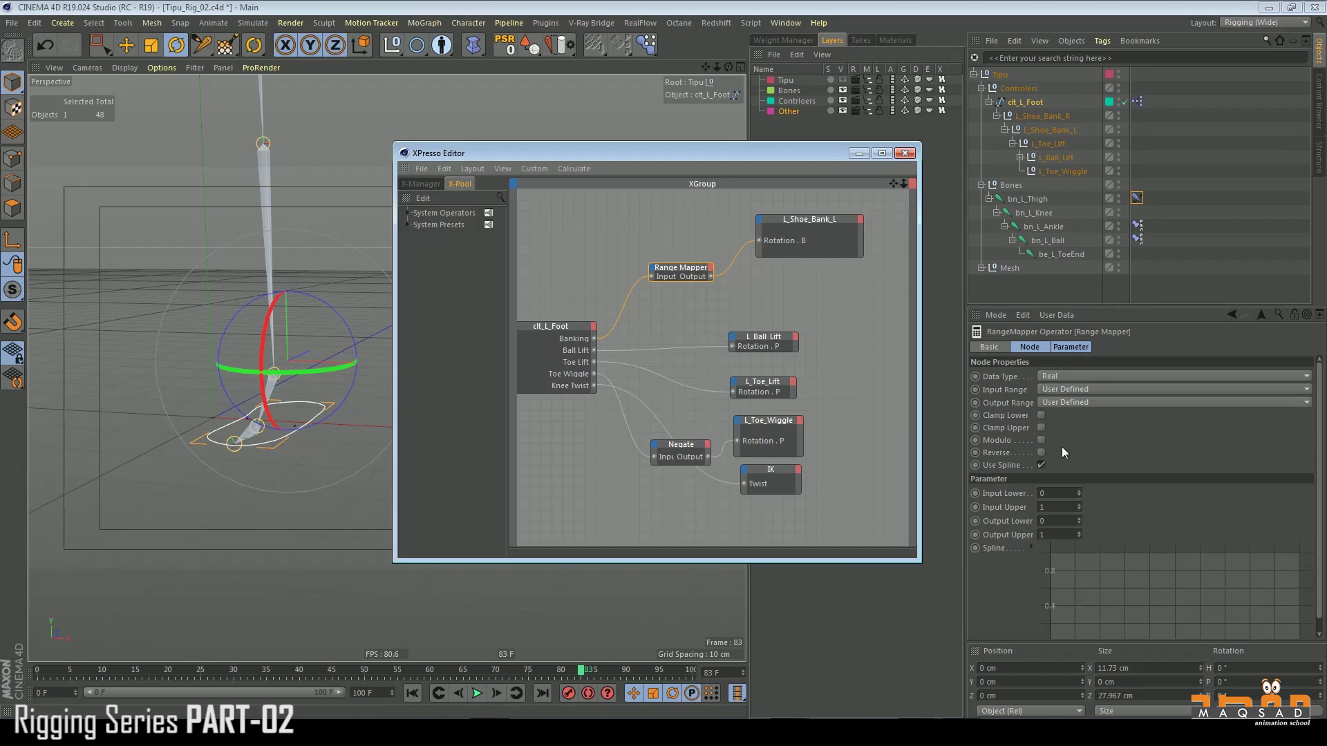
{"action": "left_click", "coordinate": [1042, 429]}
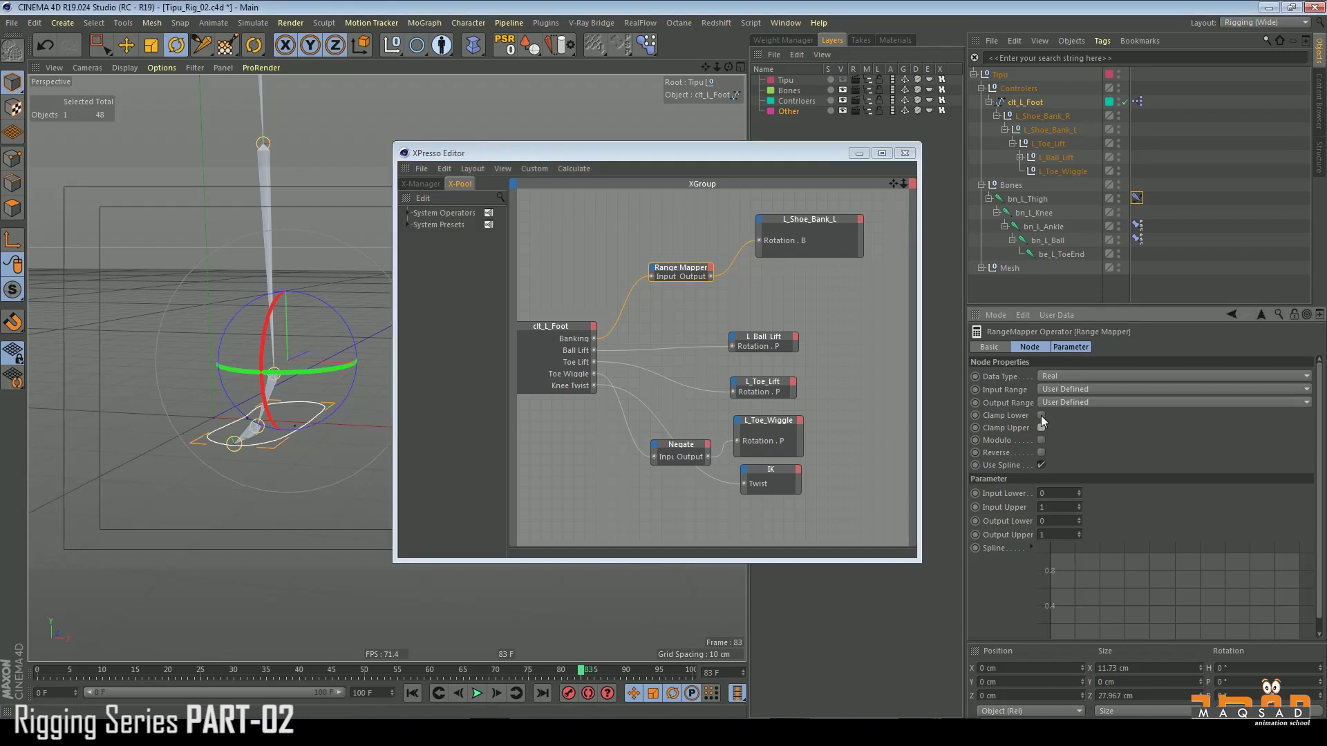
{"action": "left_click", "coordinate": [1041, 415]}
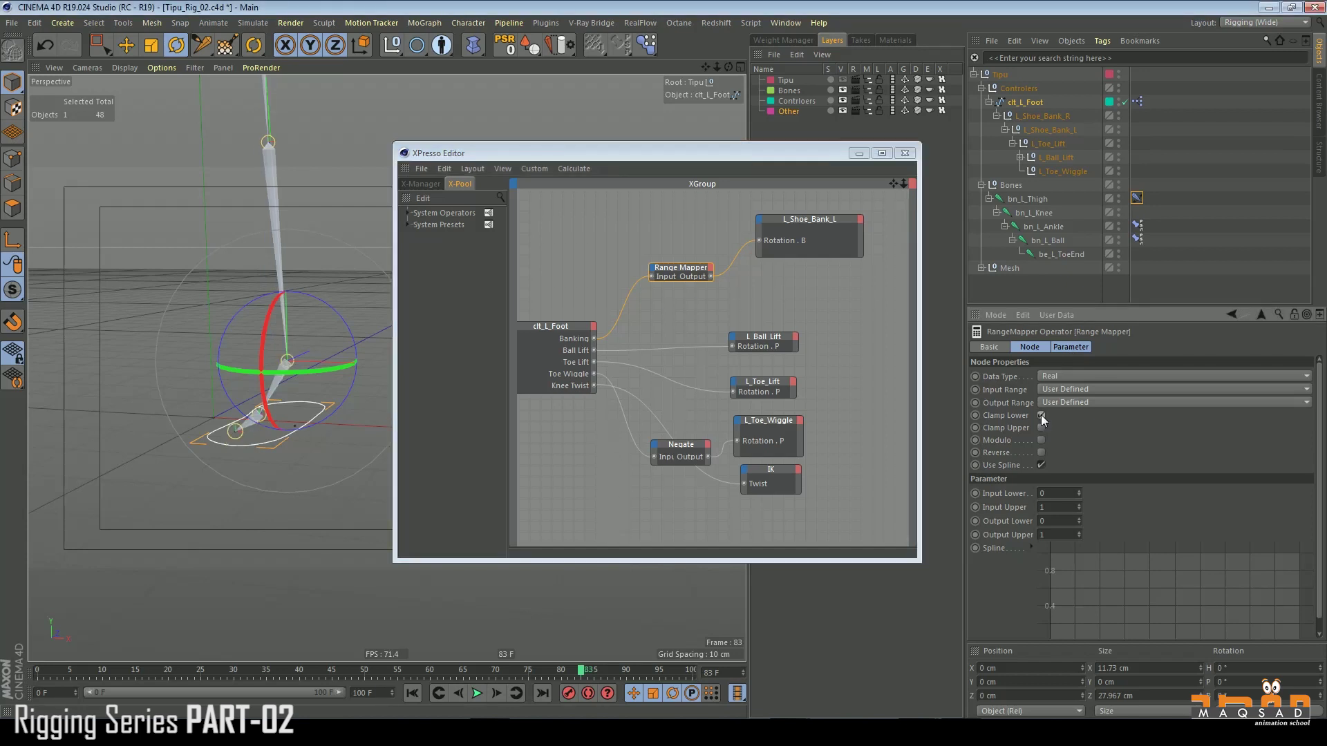
Step: Test clt_L_Foot's Banking slider with negative and positive angles and reset it to 0°
{"action": "left_click", "coordinate": [678, 302]}
{"action": "left_click", "coordinate": [1034, 102]}
{"action": "left_click_drag", "start_coordinate": [1105, 376], "coordinate": [1161, 390]}
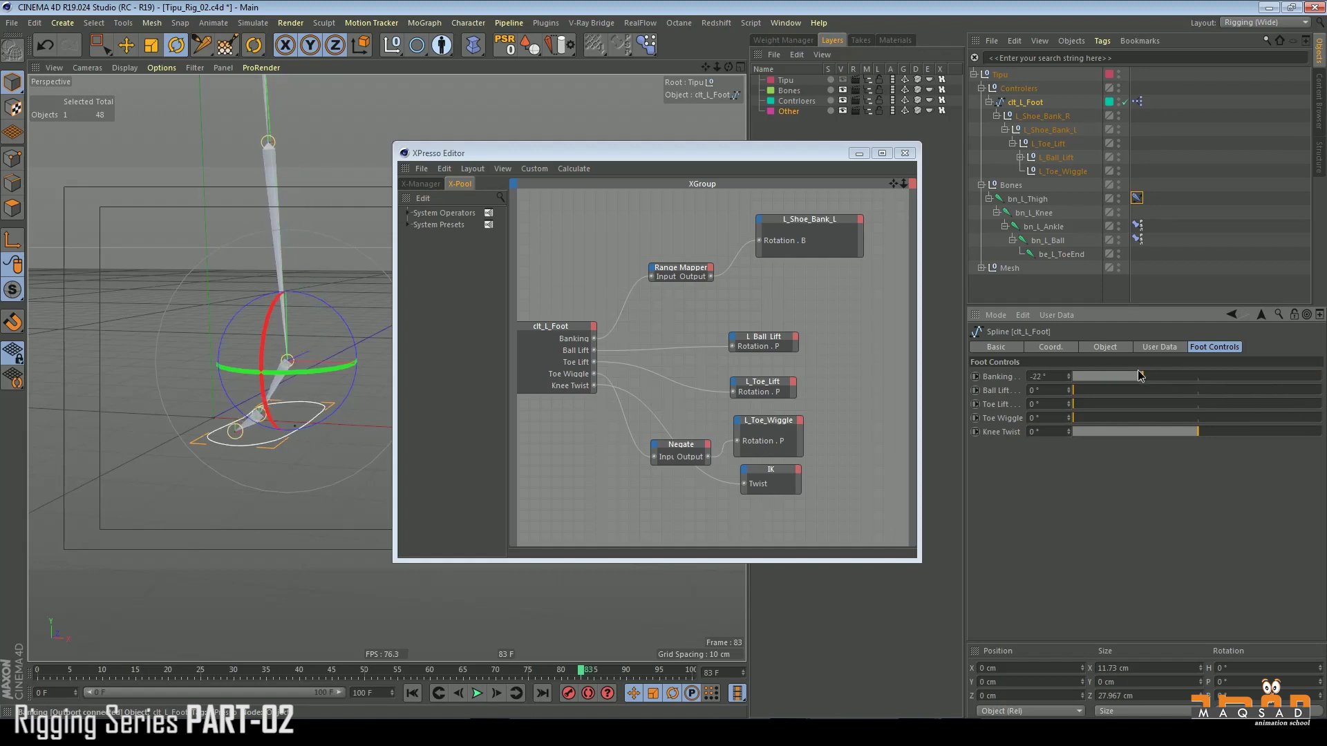
{"action": "left_click_drag", "start_coordinate": [1044, 380], "coordinate": [1219, 386]}
{"action": "right_click", "coordinate": [1070, 380]}
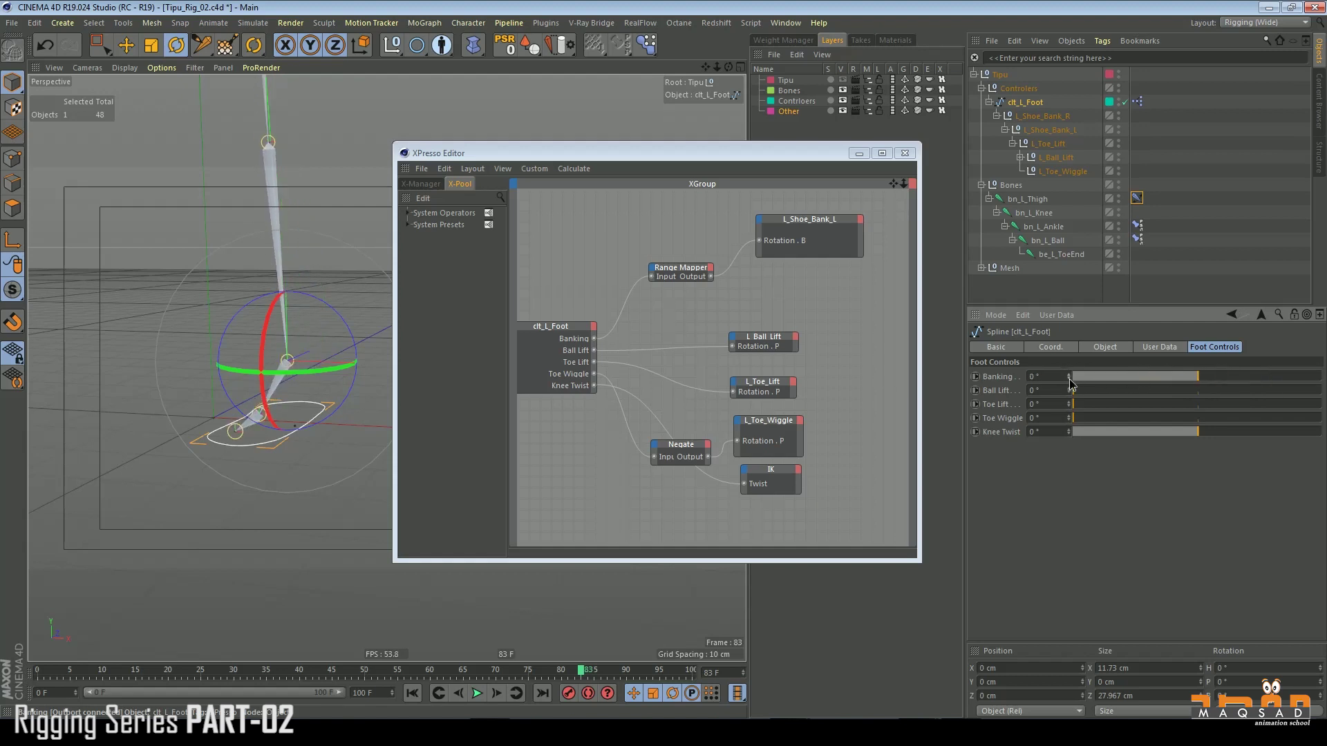
Step: Disconnect clt_L_Foot's Banking from the Range Mapper and move the Range Mapper and L_Shoe_Bank_L nodes up to make room
{"action": "left_click", "coordinate": [625, 298]}
{"action": "key", "text": "Delete"}
{"action": "left_click_drag", "start_coordinate": [788, 269], "coordinate": [703, 221]}
{"action": "left_click_drag", "start_coordinate": [799, 210], "coordinate": [807, 193]}
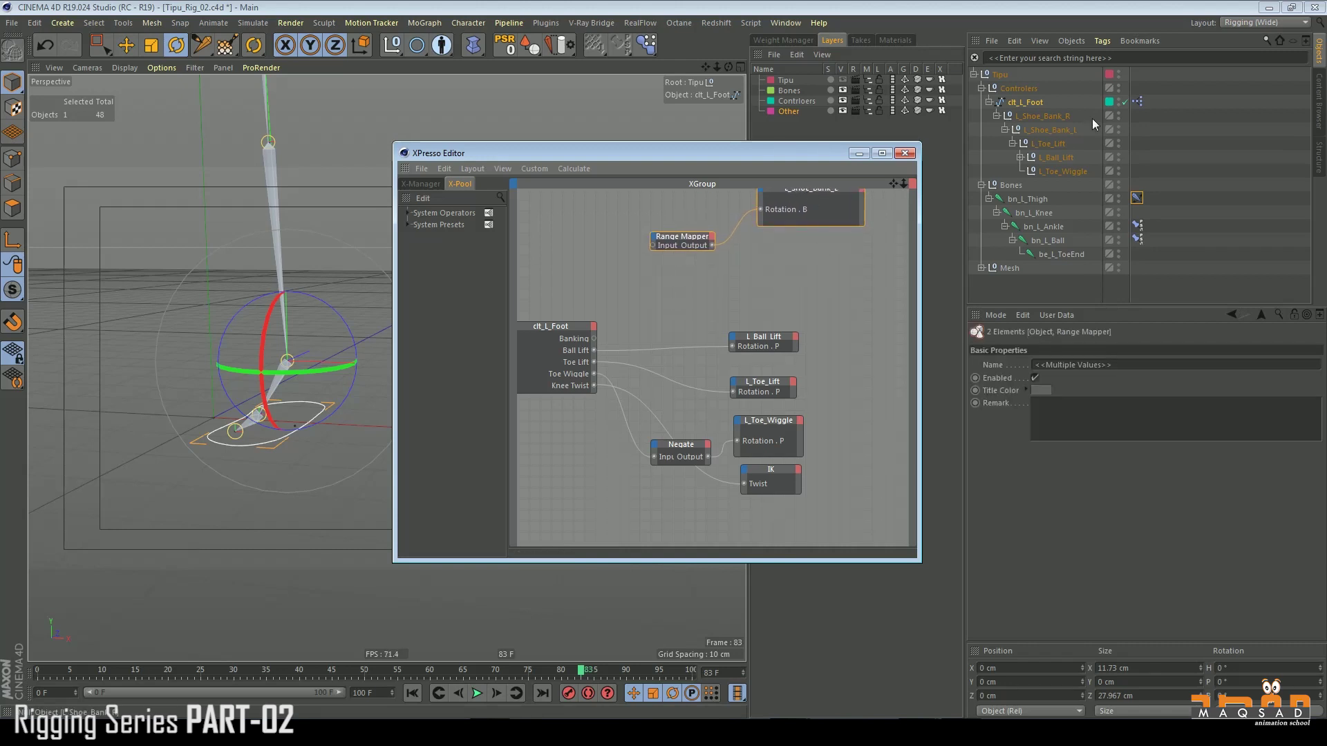
Step: Add L_Shoe_Bank_R as an enlarged node below L_Shoe_Bank_L and connect clt_L_Foot's Banking output to its Rotation . B input
{"action": "left_click", "coordinate": [1042, 116]}
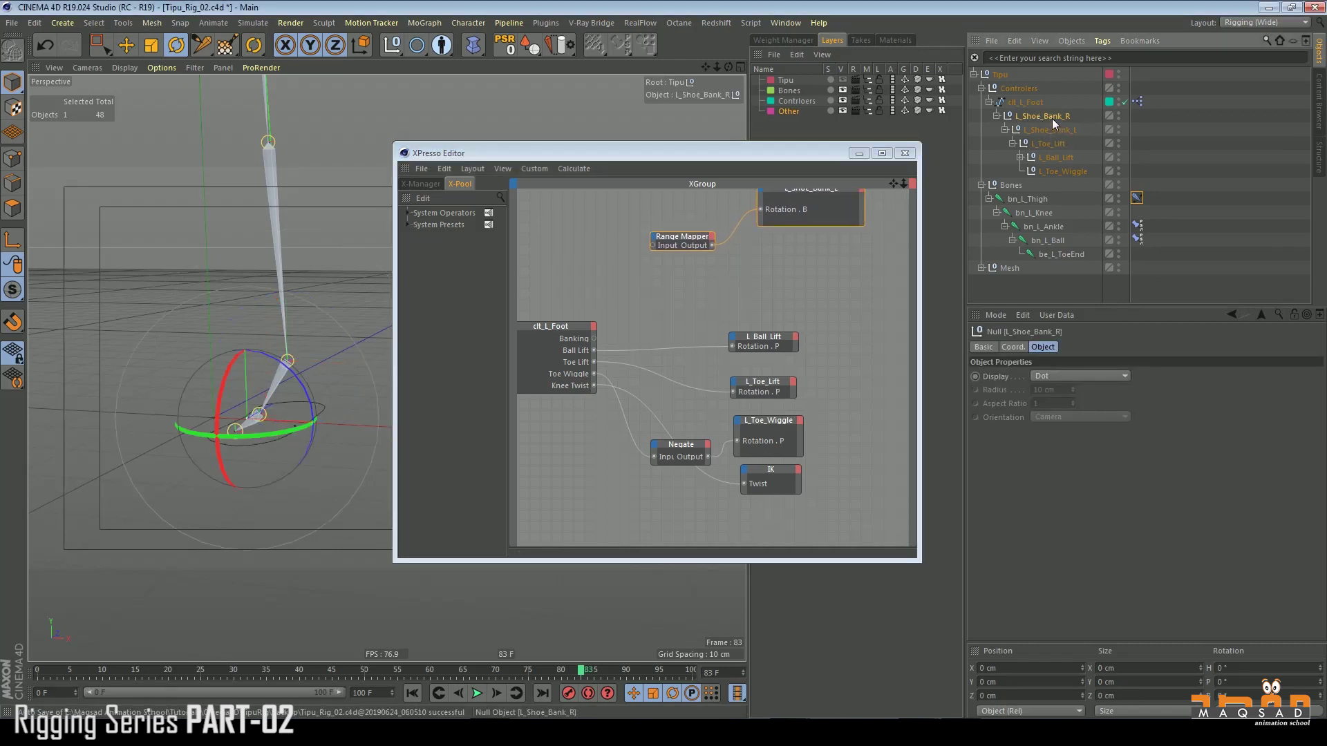
{"action": "left_click_drag", "start_coordinate": [768, 281], "coordinate": [769, 279]}
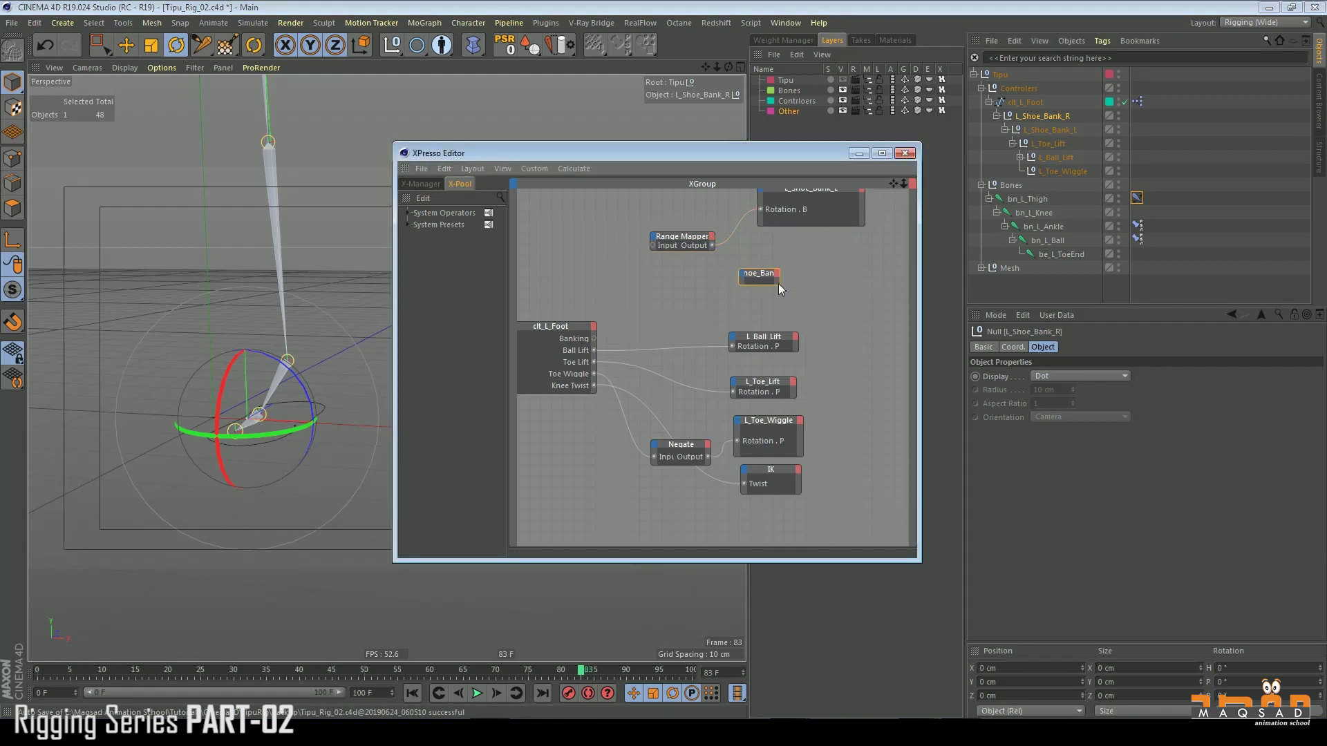
{"action": "left_click_drag", "start_coordinate": [778, 285], "coordinate": [826, 266]}
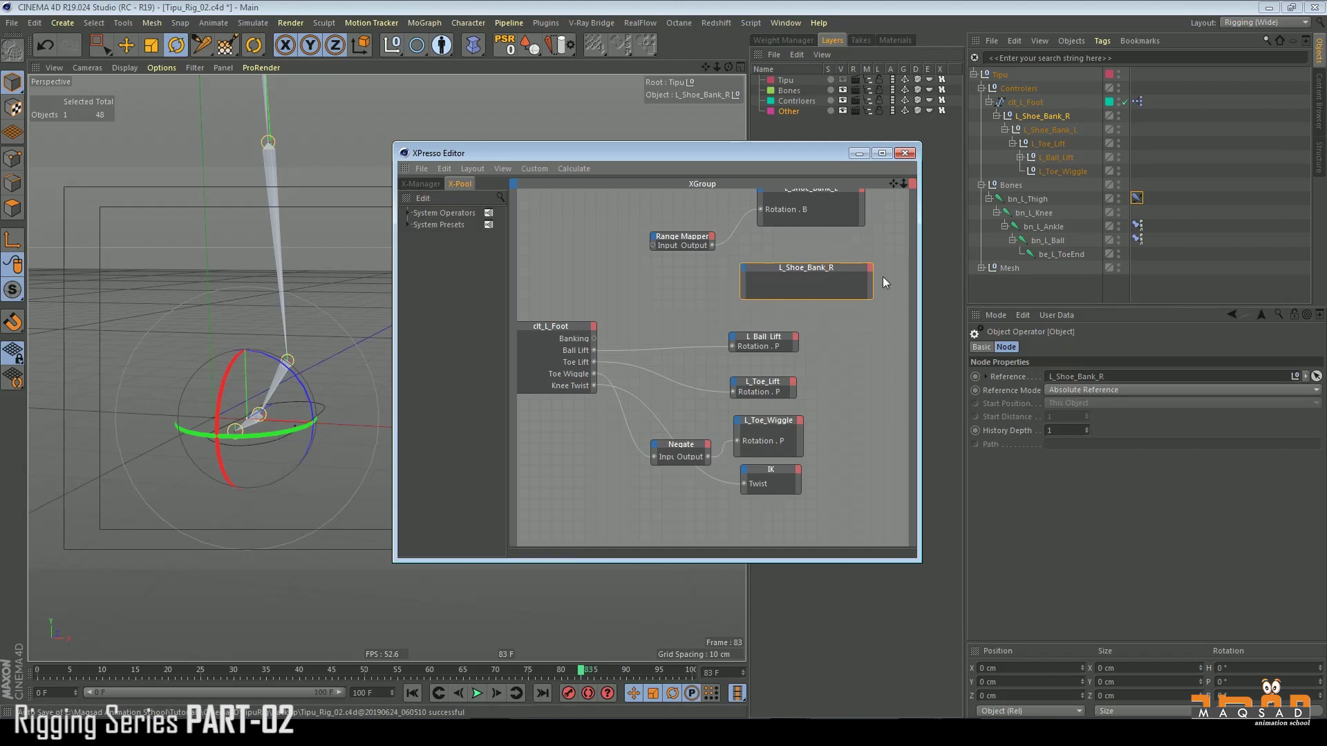
{"action": "left_click", "coordinate": [1027, 120]}
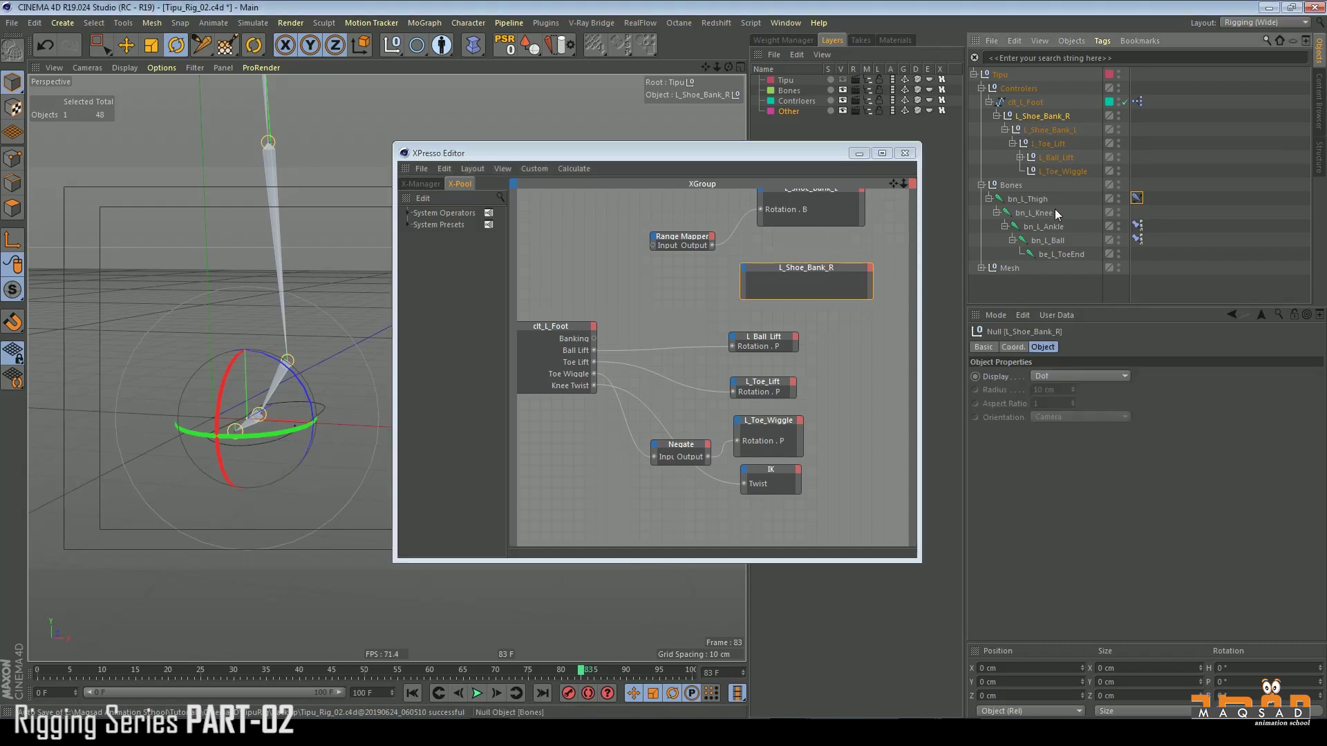
{"action": "left_click", "coordinate": [1010, 347]}
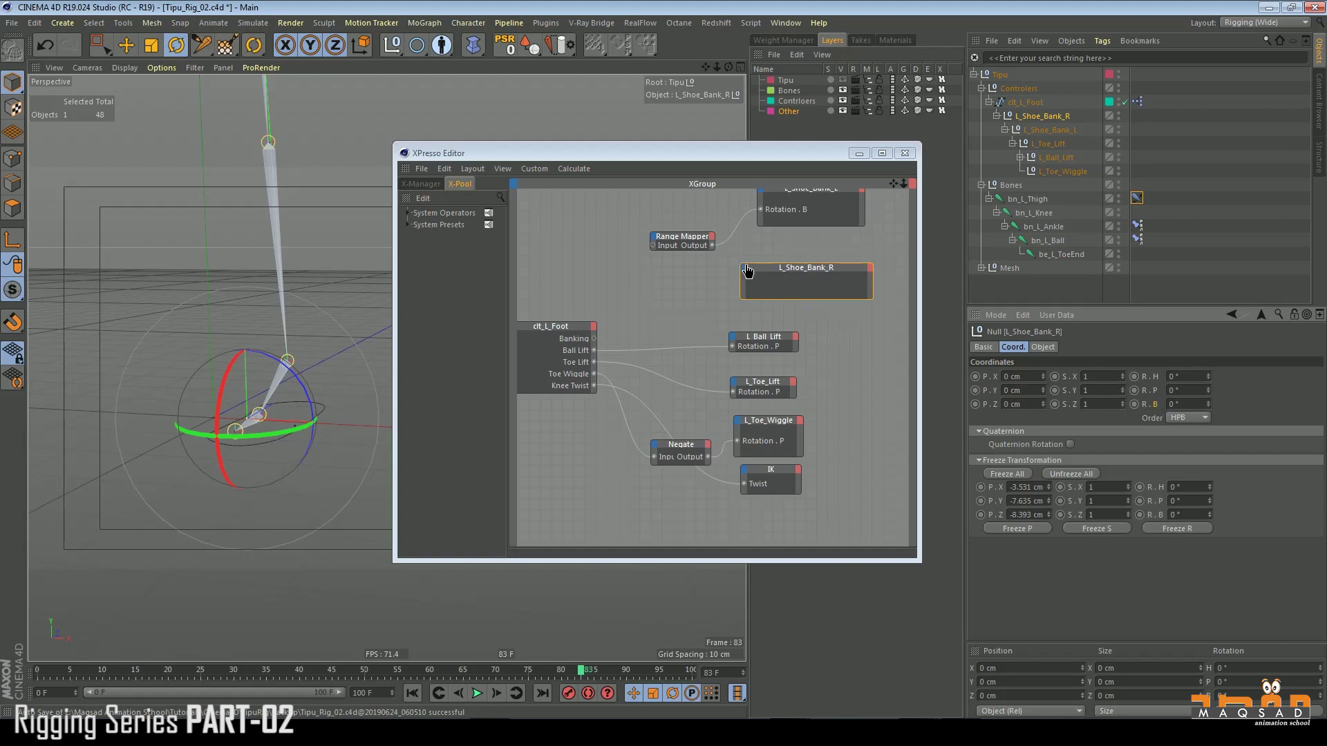
{"action": "left_click_drag", "start_coordinate": [593, 338], "coordinate": [756, 286]}
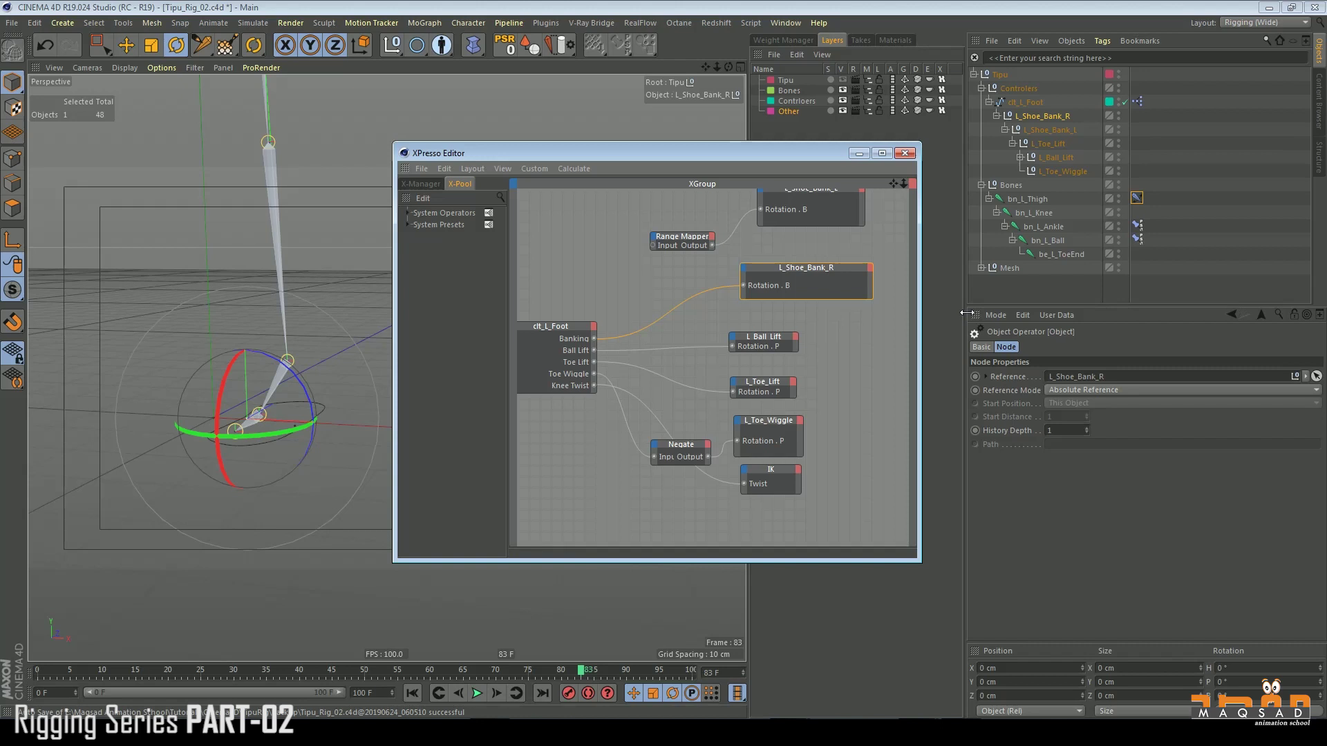
Step: Test clt_L_Foot's Banking slider with positive angles, including 32°, and reset it to 0°
{"action": "left_click", "coordinate": [1028, 102]}
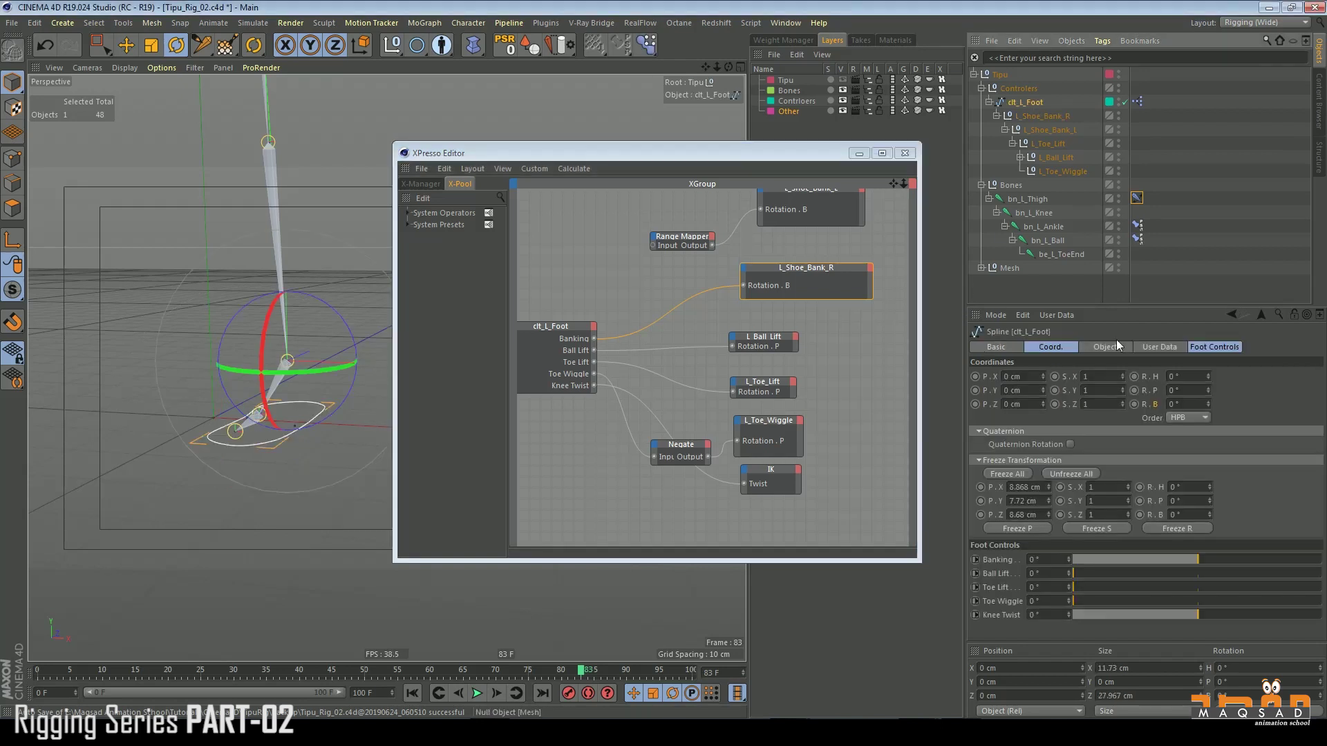
{"action": "left_click", "coordinate": [1228, 347]}
{"action": "left_click_drag", "start_coordinate": [1197, 376], "coordinate": [1302, 377]}
{"action": "right_click", "coordinate": [1069, 376]}
{"action": "left_click_drag", "start_coordinate": [1197, 377], "coordinate": [1275, 384]}
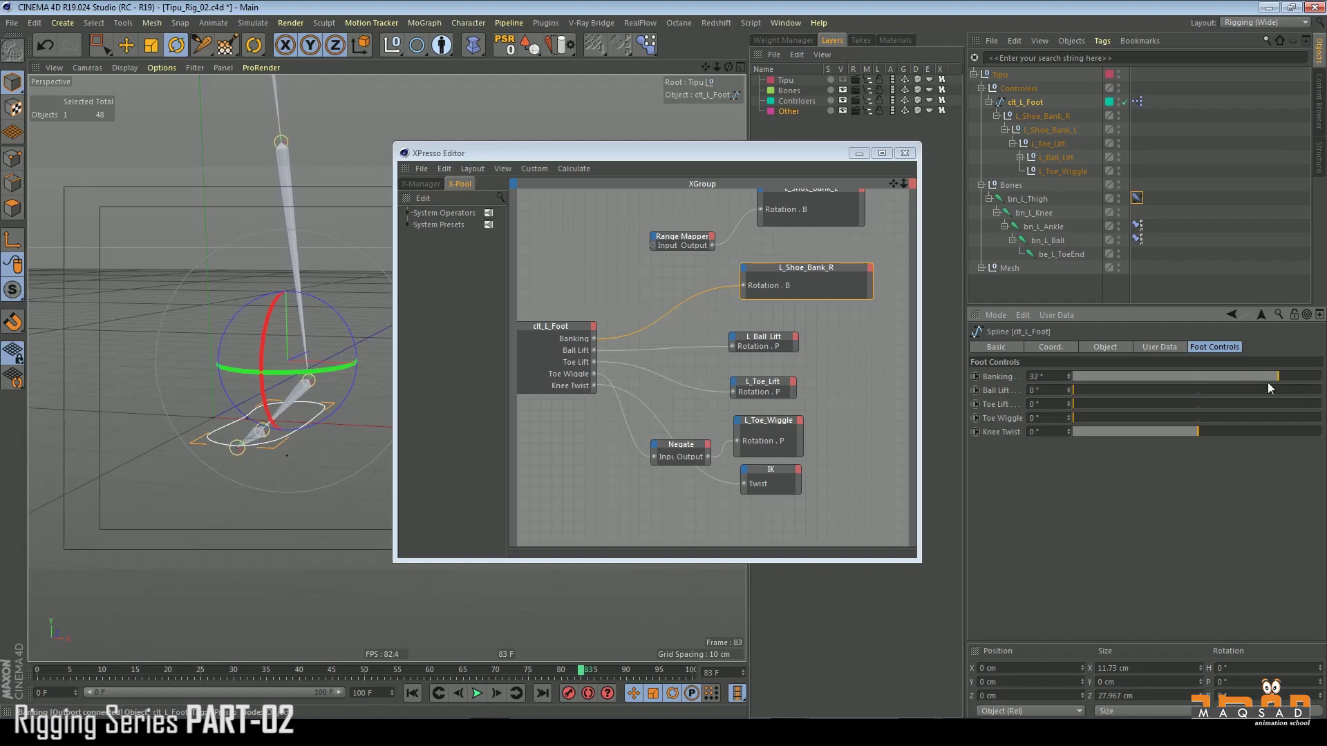
{"action": "right_click", "coordinate": [1068, 377]}
Step: Shift the L_Shoe_Bank_R node slightly and add a second Range Mapper node beside it
{"action": "left_click", "coordinate": [784, 268]}
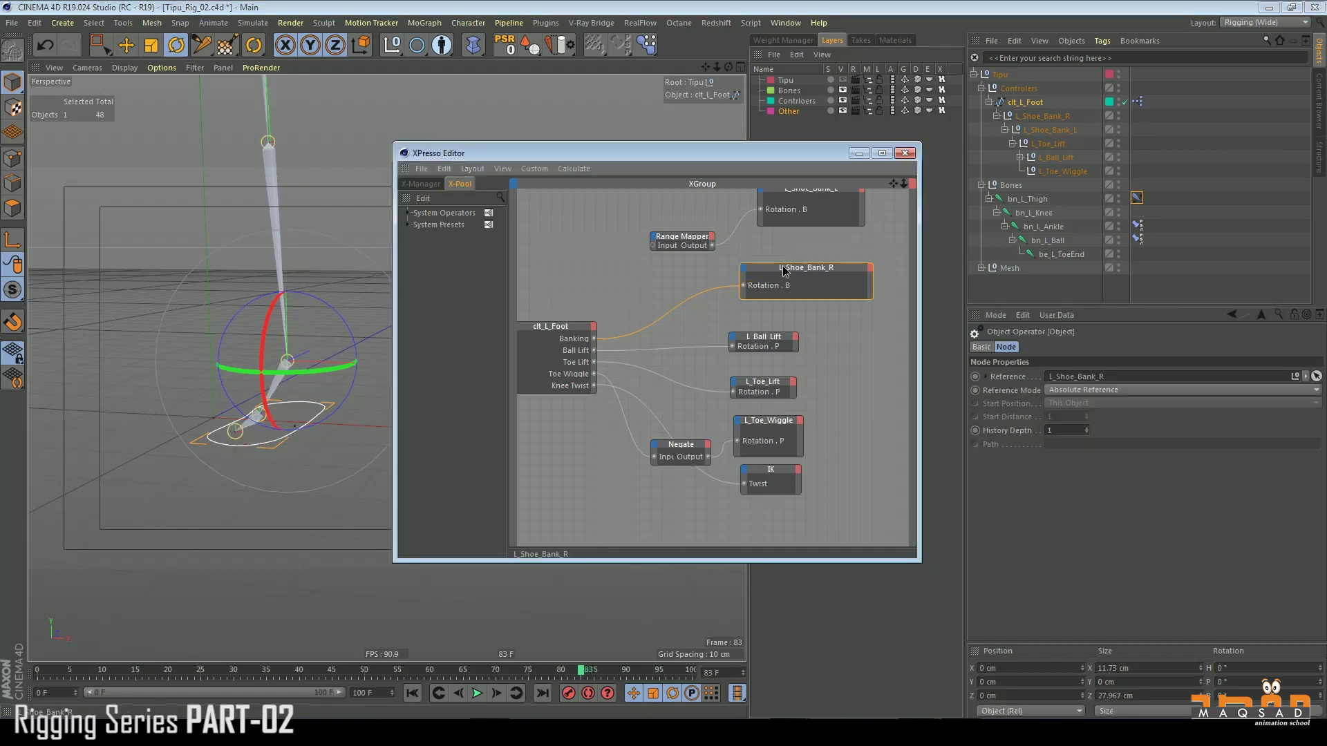
{"action": "left_click_drag", "start_coordinate": [785, 269], "coordinate": [795, 262]}
{"action": "right_click", "coordinate": [684, 275]}
{"action": "mouse_move", "coordinate": [726, 280]}
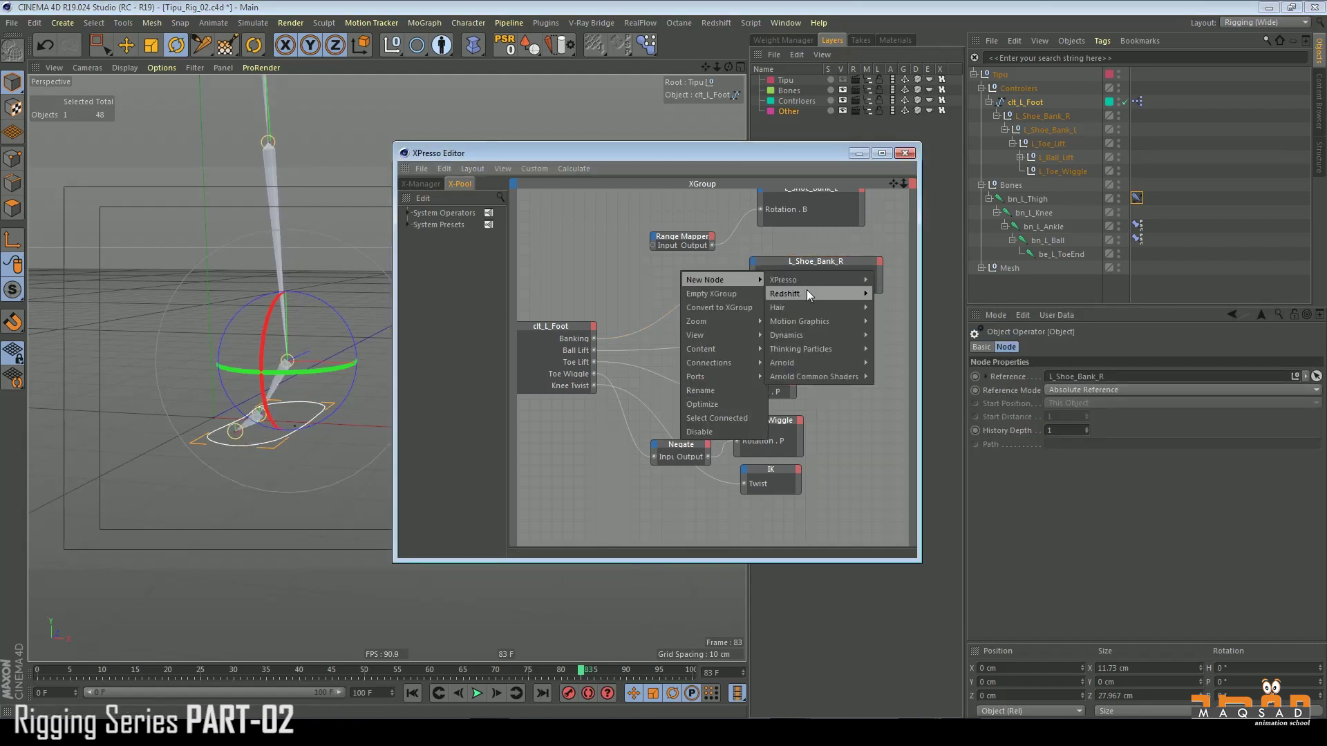
{"action": "mouse_move", "coordinate": [783, 280]}
{"action": "mouse_move", "coordinate": [891, 322]}
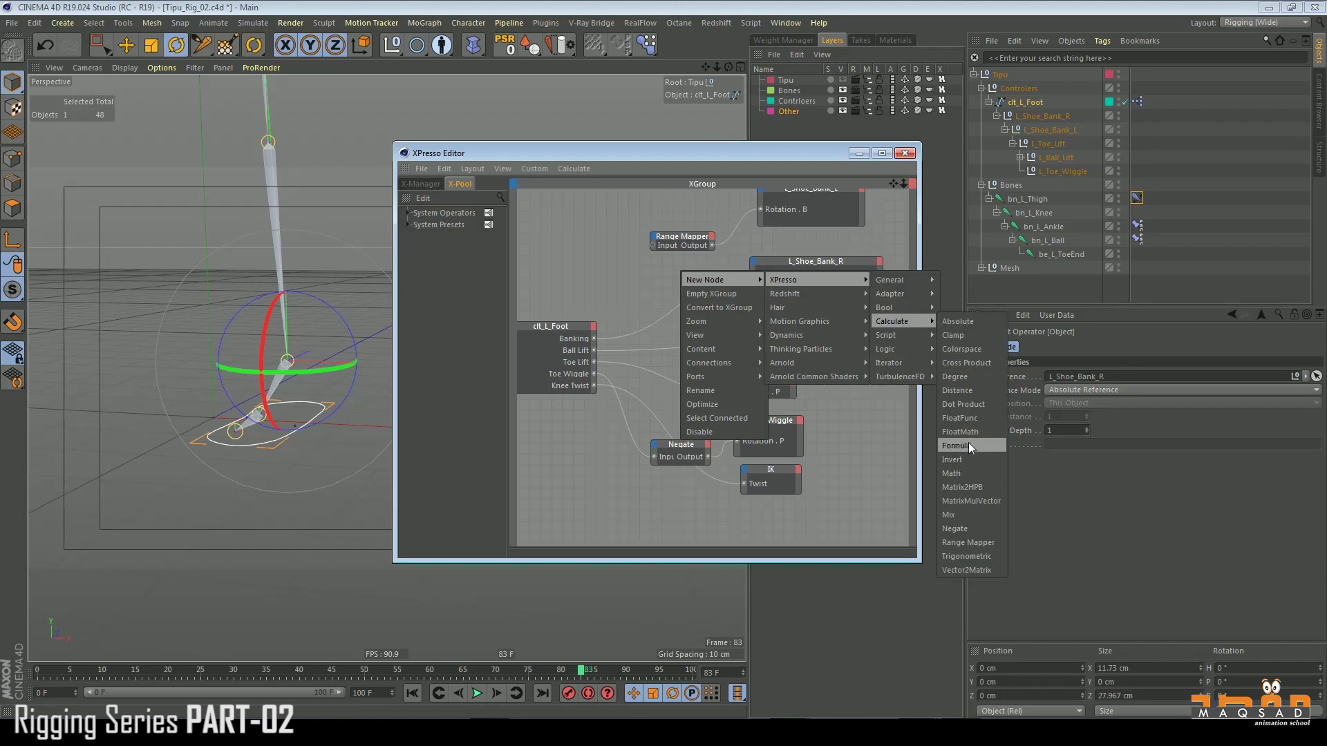
{"action": "left_click", "coordinate": [975, 543]}
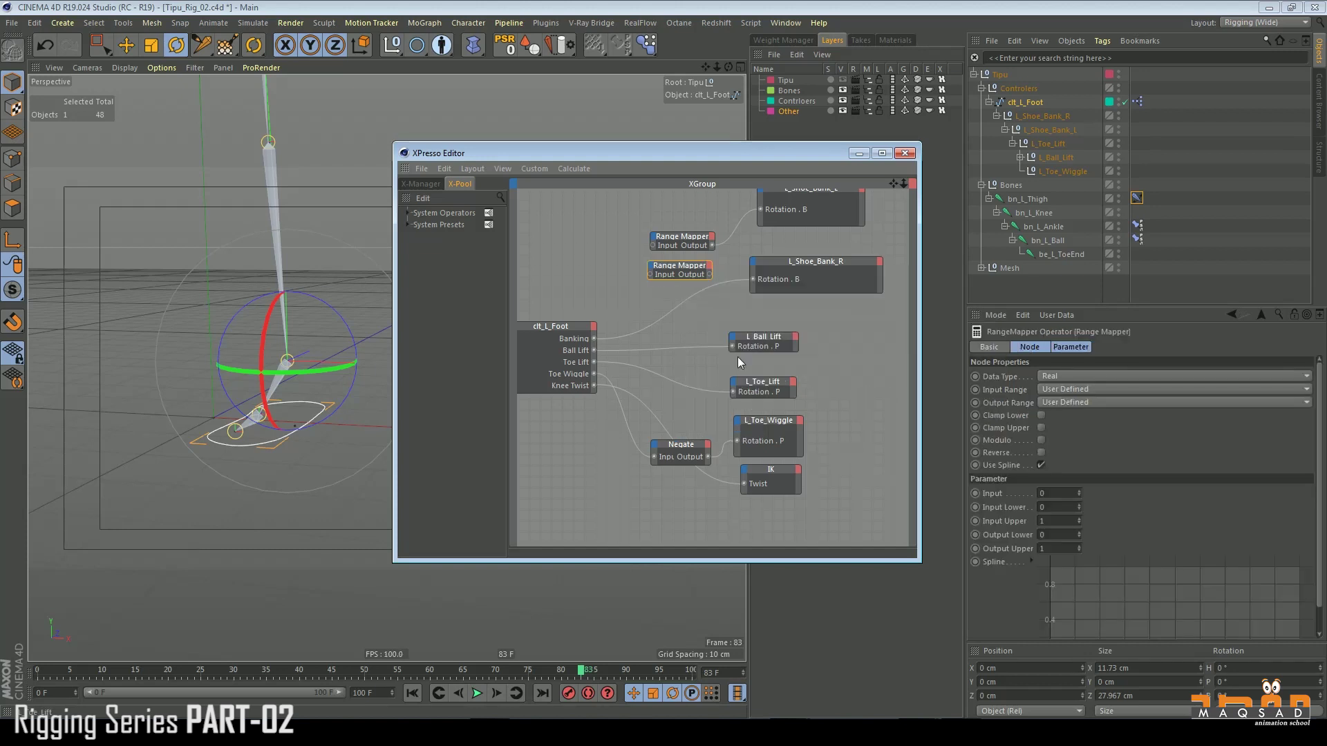
Step: Connect the new Range Mapper between clt_L_Foot's Banking and L_Shoe_Bank_R's Rotation . B, and test Banking with a positive angle
{"action": "left_click_drag", "start_coordinate": [680, 272], "coordinate": [645, 308]}
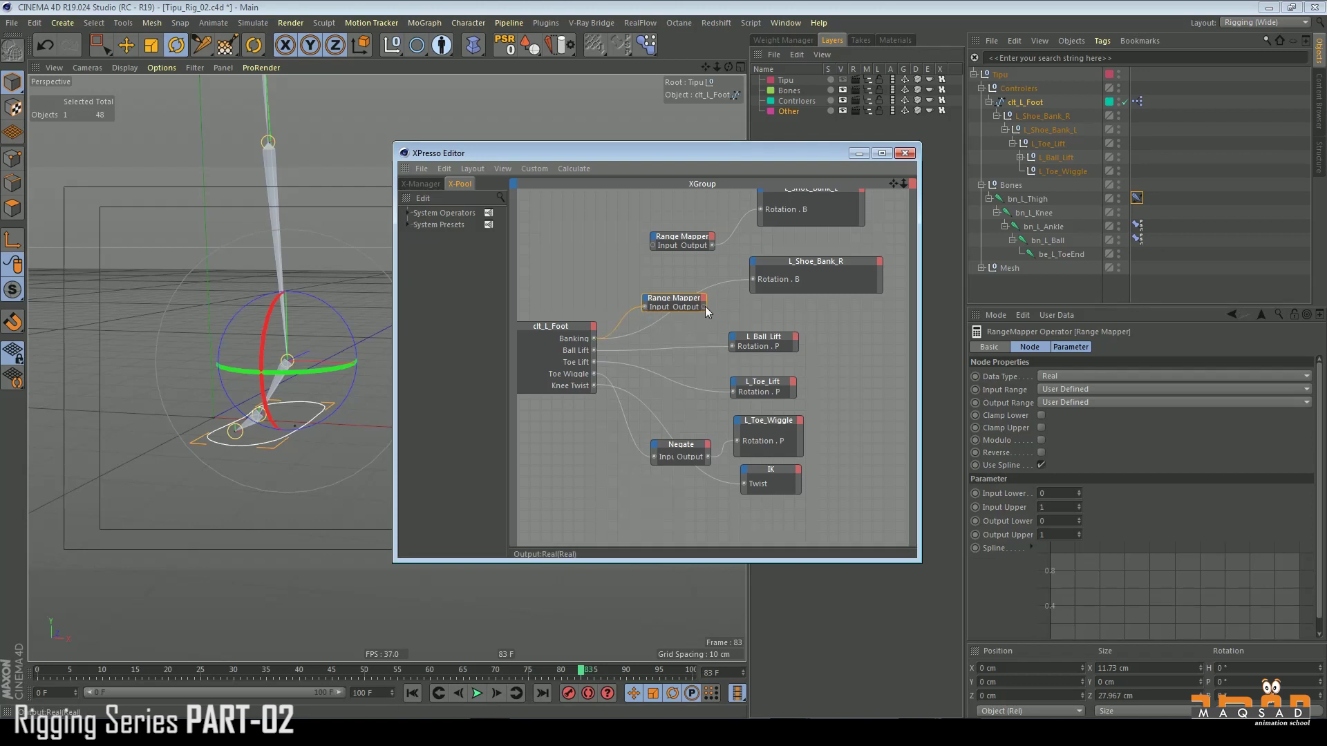
{"action": "left_click_drag", "start_coordinate": [749, 283], "coordinate": [753, 279]}
{"action": "left_click", "coordinate": [1019, 101]}
{"action": "left_click_drag", "start_coordinate": [1193, 382], "coordinate": [1259, 375]}
Step: Open the settings of the Range Mapper feeding L_Shoe_Bank_R in a separate, enlarged Attributes window beside the XPresso Editor
{"action": "left_click", "coordinate": [665, 299]}
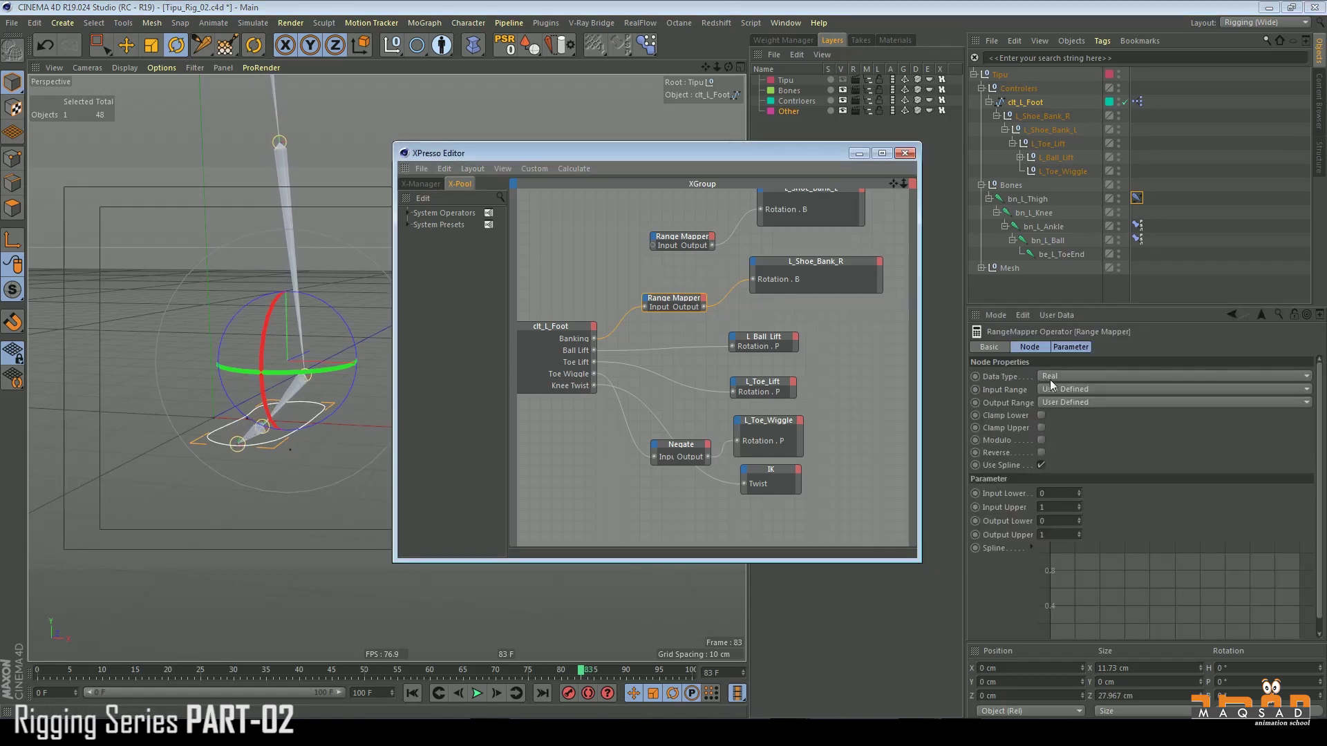
{"action": "left_click_drag", "start_coordinate": [750, 156], "coordinate": [611, 148]}
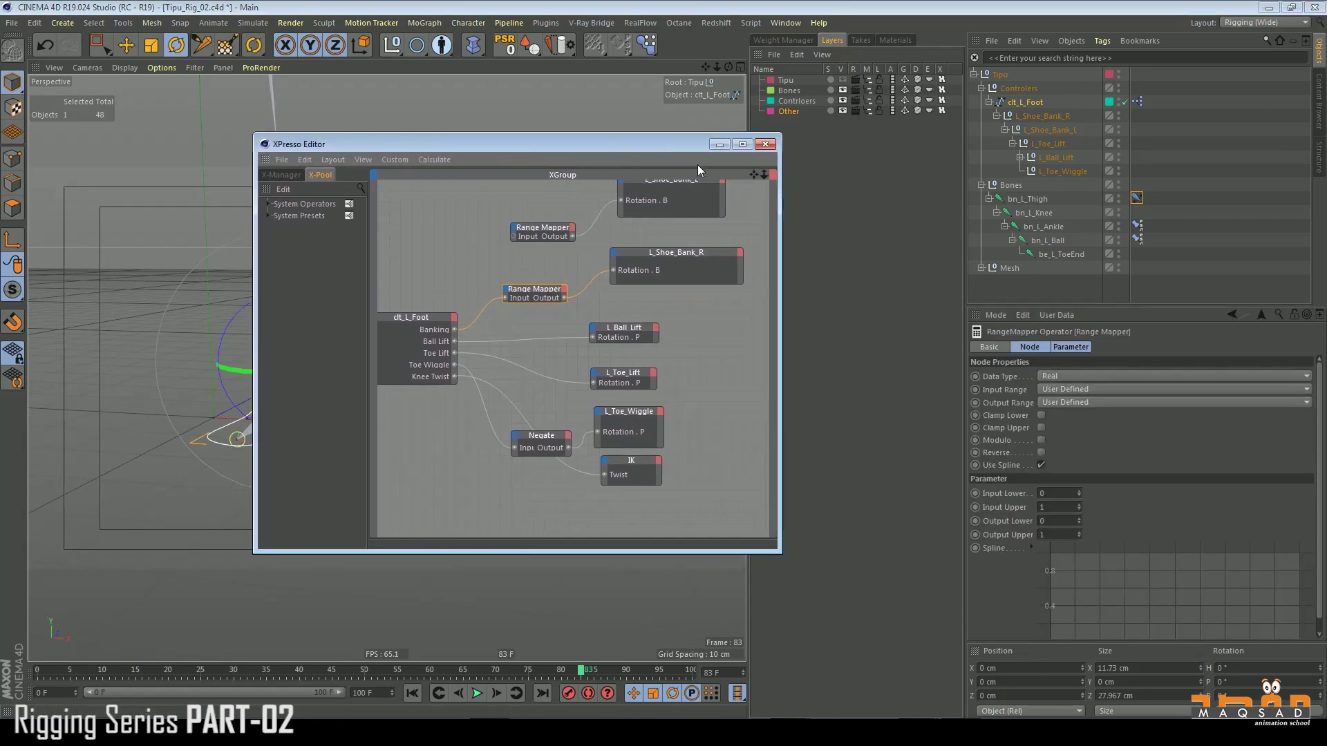
{"action": "left_click", "coordinate": [1319, 313]}
{"action": "left_click_drag", "start_coordinate": [1132, 186], "coordinate": [787, 90]}
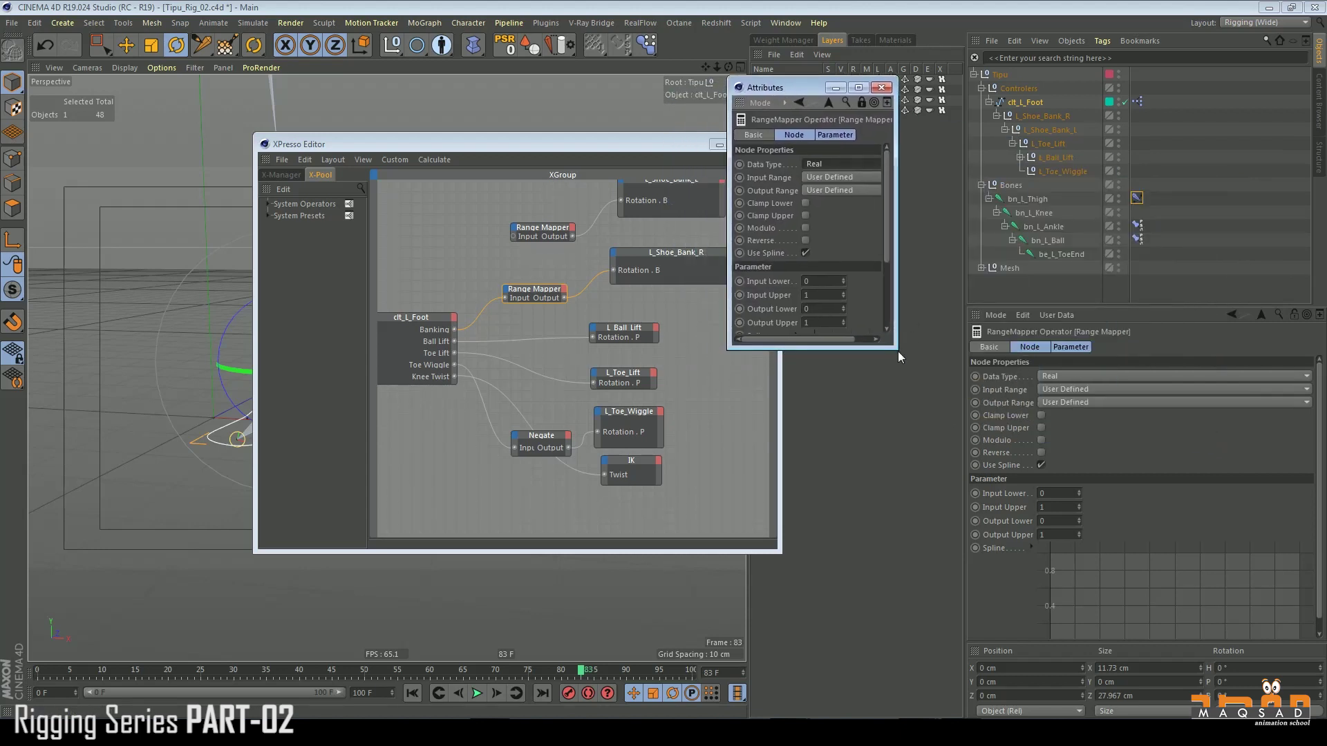
{"action": "left_click_drag", "start_coordinate": [897, 351], "coordinate": [961, 429]}
{"action": "left_click_drag", "start_coordinate": [639, 140], "coordinate": [674, 139]}
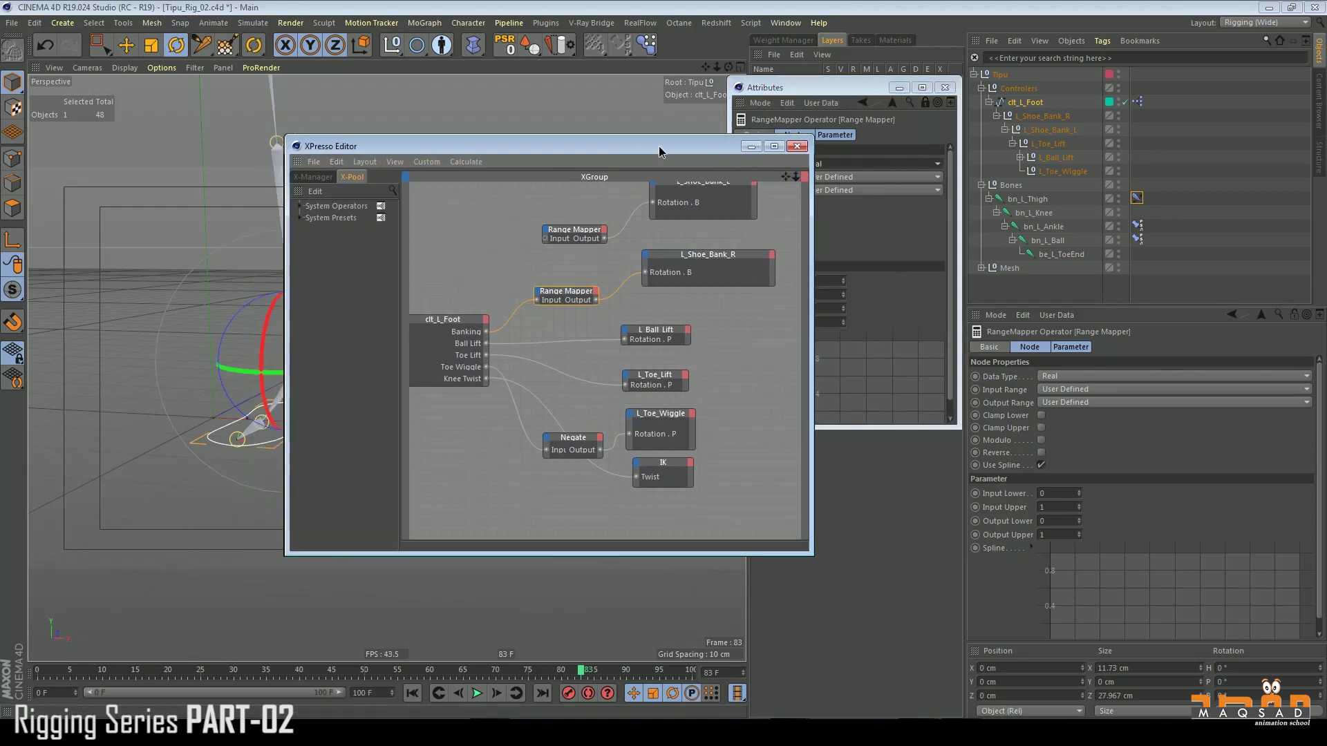
Step: Shrink and close the XPresso Editor window to uncover the left foot in the viewport
{"action": "middle_click_drag", "start_coordinate": [217, 349], "coordinate": [114, 332], "text": "alt"}
{"action": "left_click_drag", "start_coordinate": [197, 370], "coordinate": [201, 335], "text": "alt"}
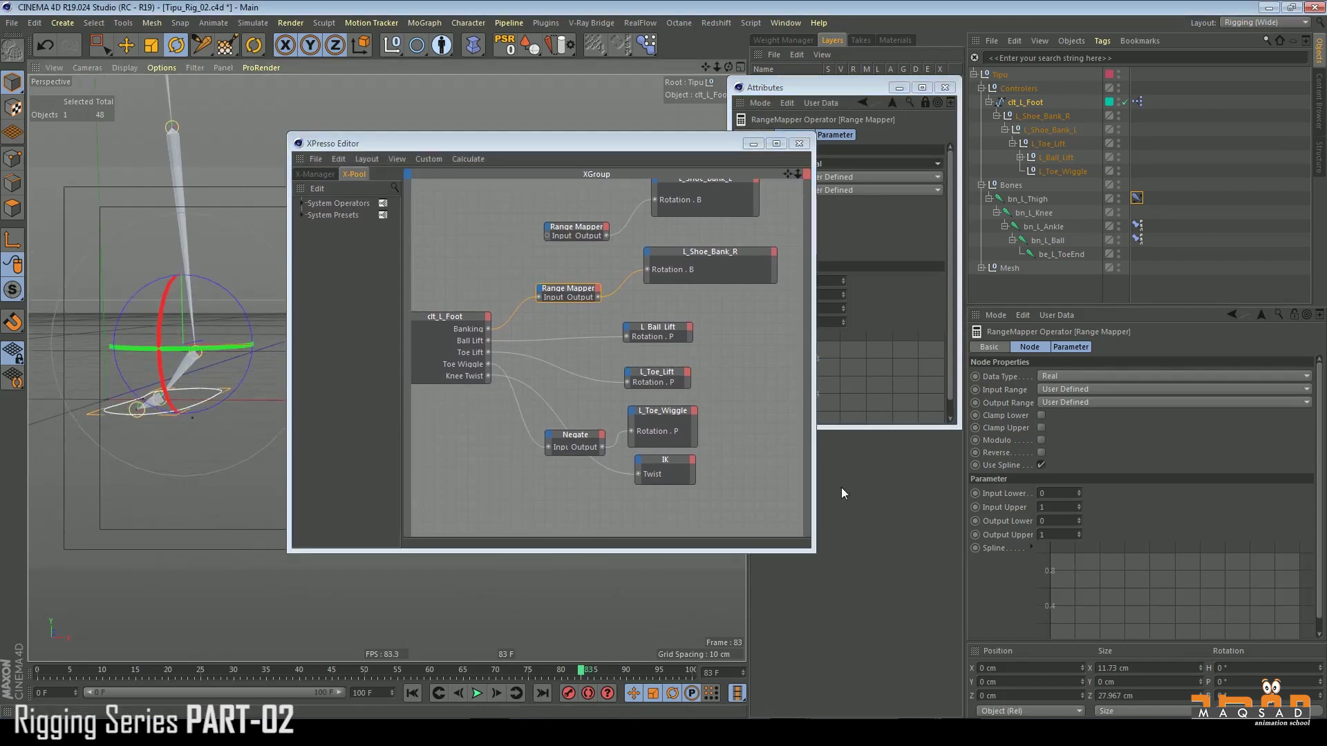
{"action": "left_click_drag", "start_coordinate": [814, 552], "coordinate": [749, 472]}
{"action": "middle_click_drag", "start_coordinate": [630, 179], "coordinate": [602, 245], "text": "alt"}
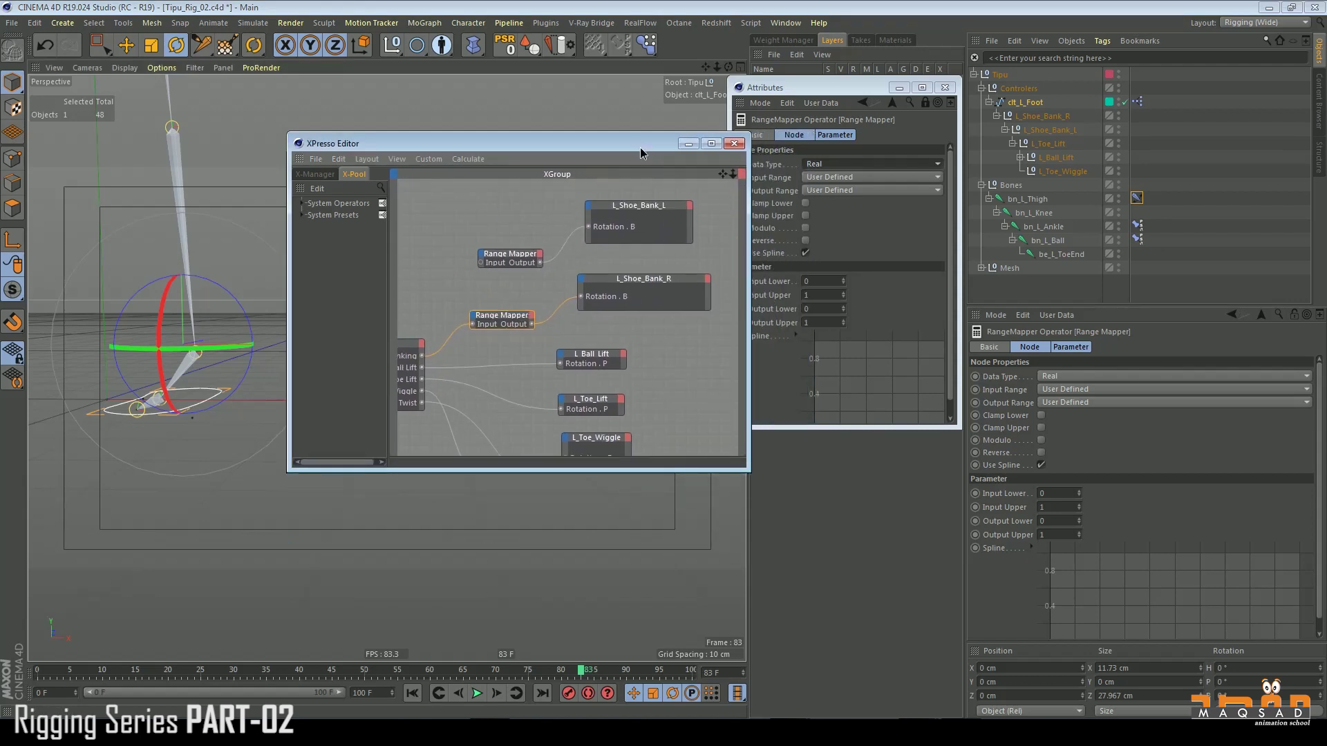
{"action": "left_click_drag", "start_coordinate": [640, 147], "coordinate": [613, 253]}
{"action": "left_click", "coordinate": [707, 250]}
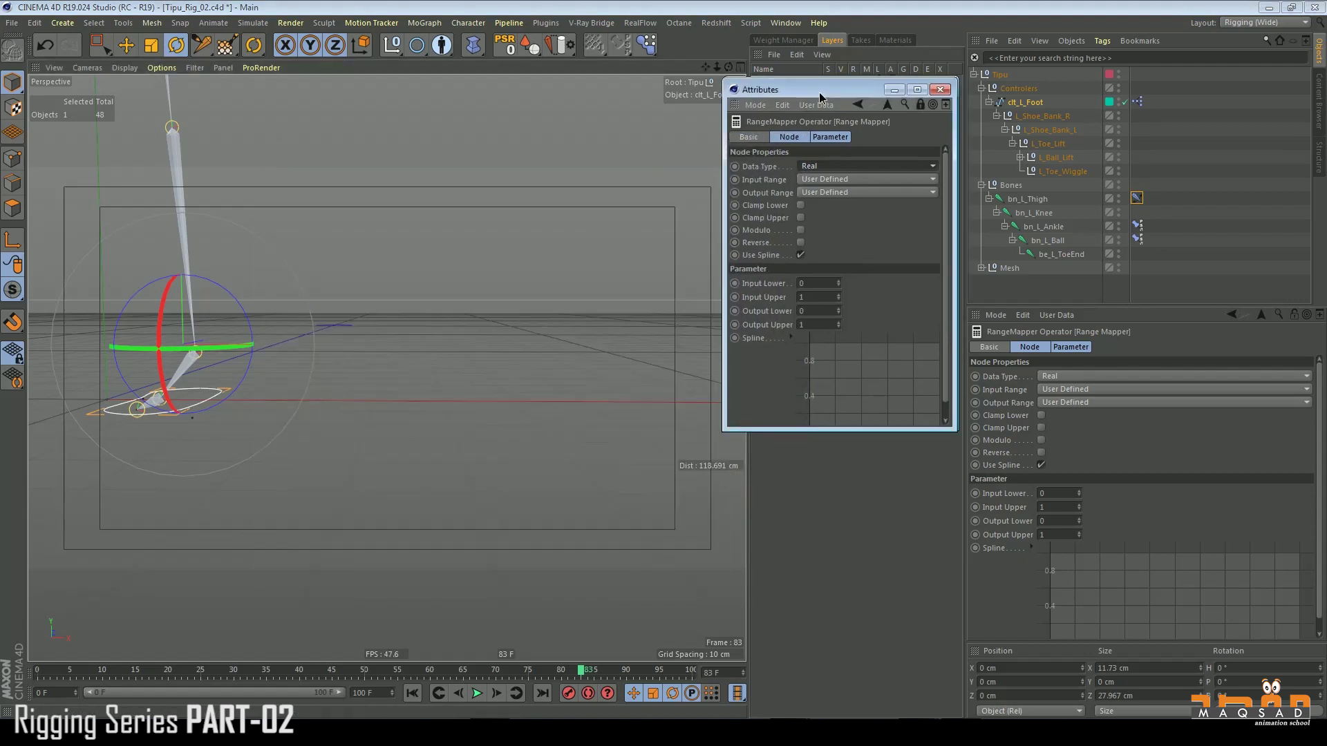
Step: With Banking at 22°, enable the Range Mapper's Clamp Upper and set Input Lower 1, Input Upper 0, Output Lower 1 and Output Upper 0
{"action": "left_click_drag", "start_coordinate": [829, 87], "coordinate": [651, 94]}
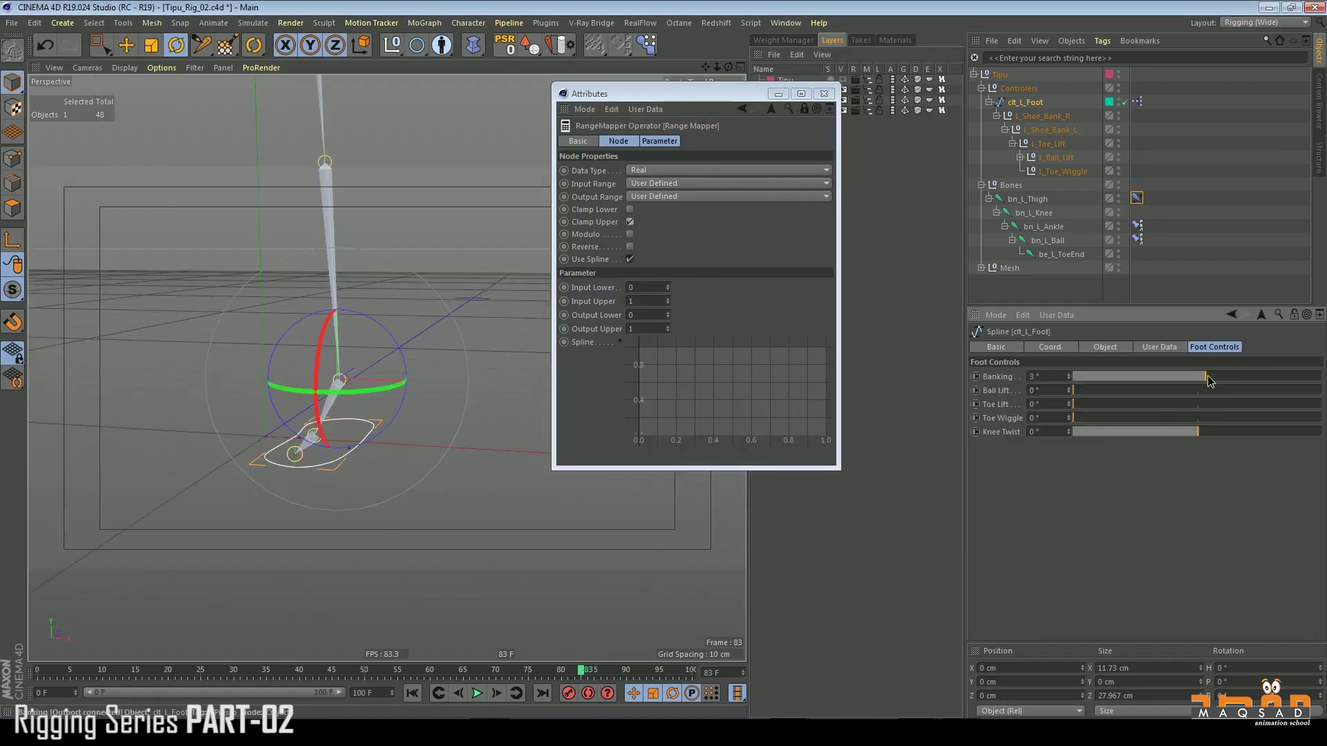
{"action": "left_click_drag", "start_coordinate": [1207, 375], "coordinate": [1253, 376]}
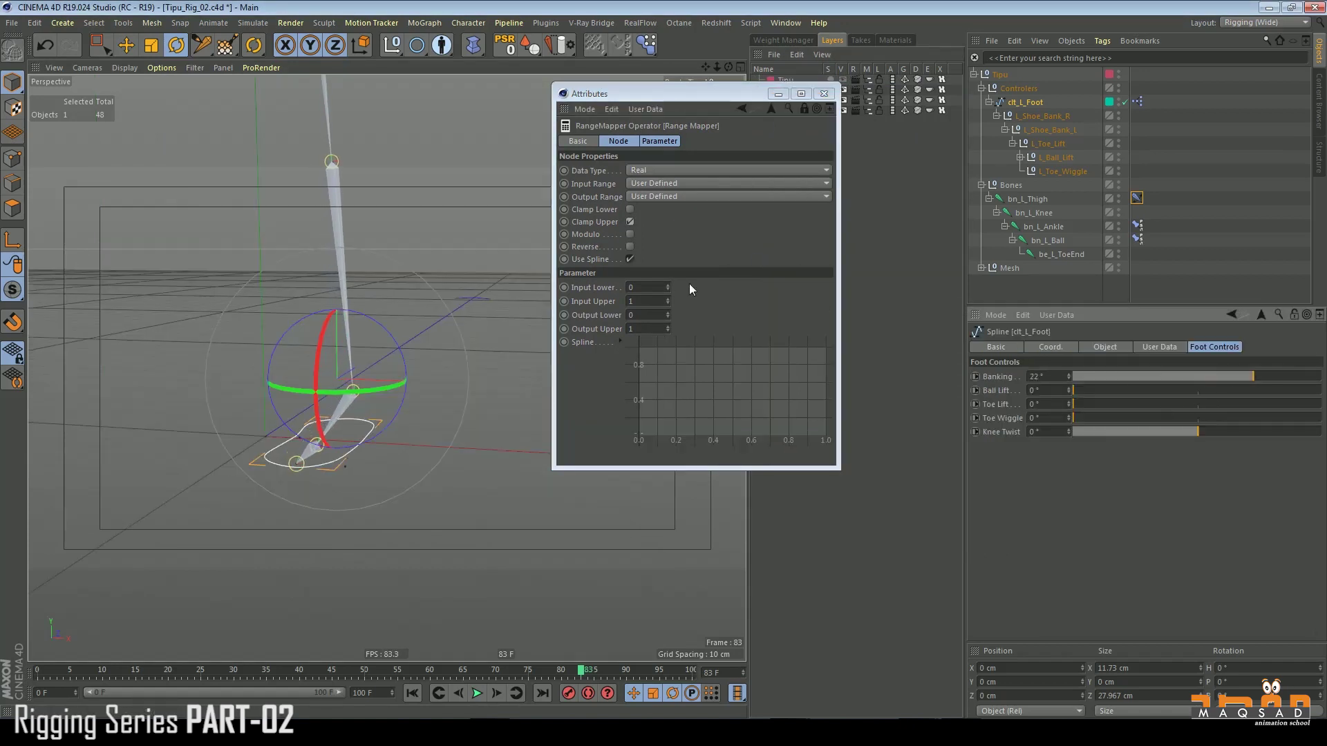
{"action": "double_click", "coordinate": [653, 285]}
{"action": "type", "text": "1"}
{"action": "key", "text": "Tab"}
{"action": "type", "text": "0"}
{"action": "key", "text": "Tab"}
{"action": "type", "text": "1"}
{"action": "key", "text": "Tab"}
{"action": "type", "text": "0"}
{"action": "key", "text": "Tab"}
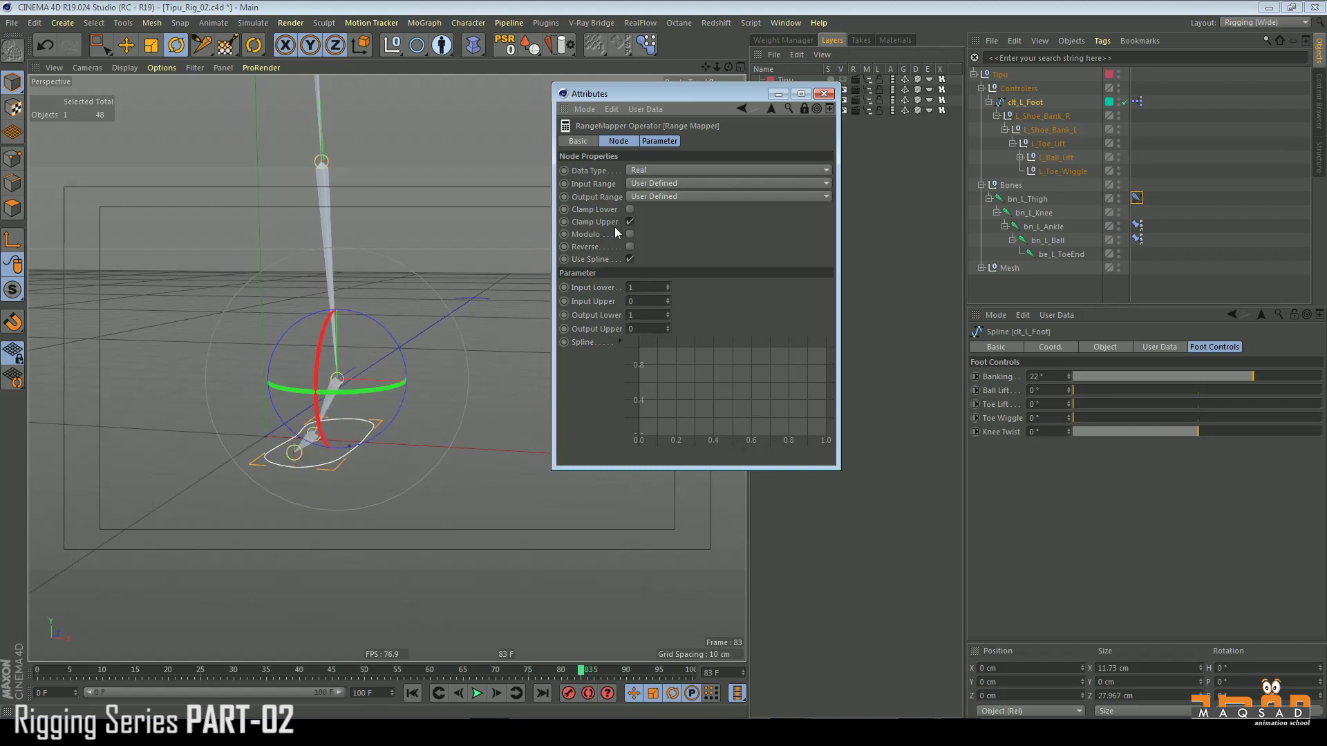
Step: Test clt_L_Foot's Banking slider down to -50°, examine the foot from another angle and reset the slider to 0°
{"action": "left_click_drag", "start_coordinate": [1140, 373], "coordinate": [1022, 356]}
{"action": "left_click_drag", "start_coordinate": [342, 387], "coordinate": [367, 370], "text": "alt"}
{"action": "middle_click_drag", "start_coordinate": [367, 363], "coordinate": [387, 362]}
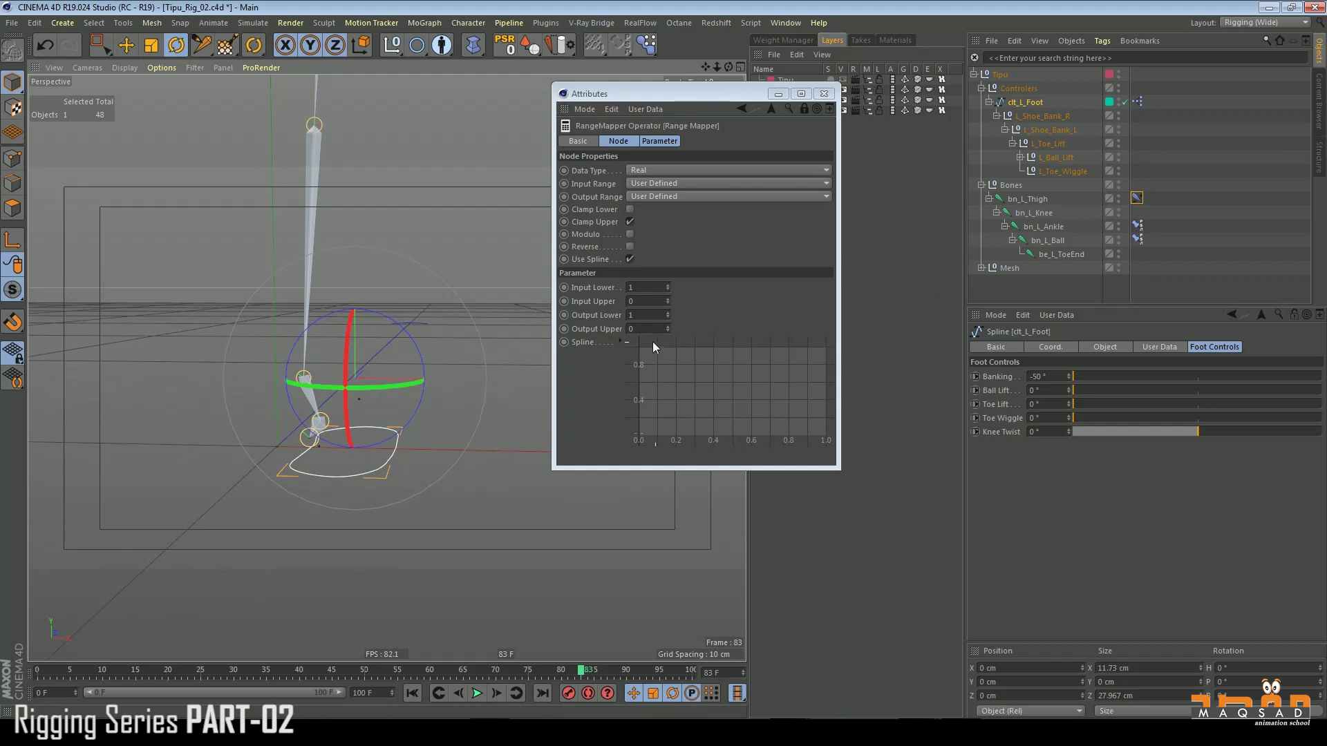
{"action": "left_click", "coordinate": [633, 288]}
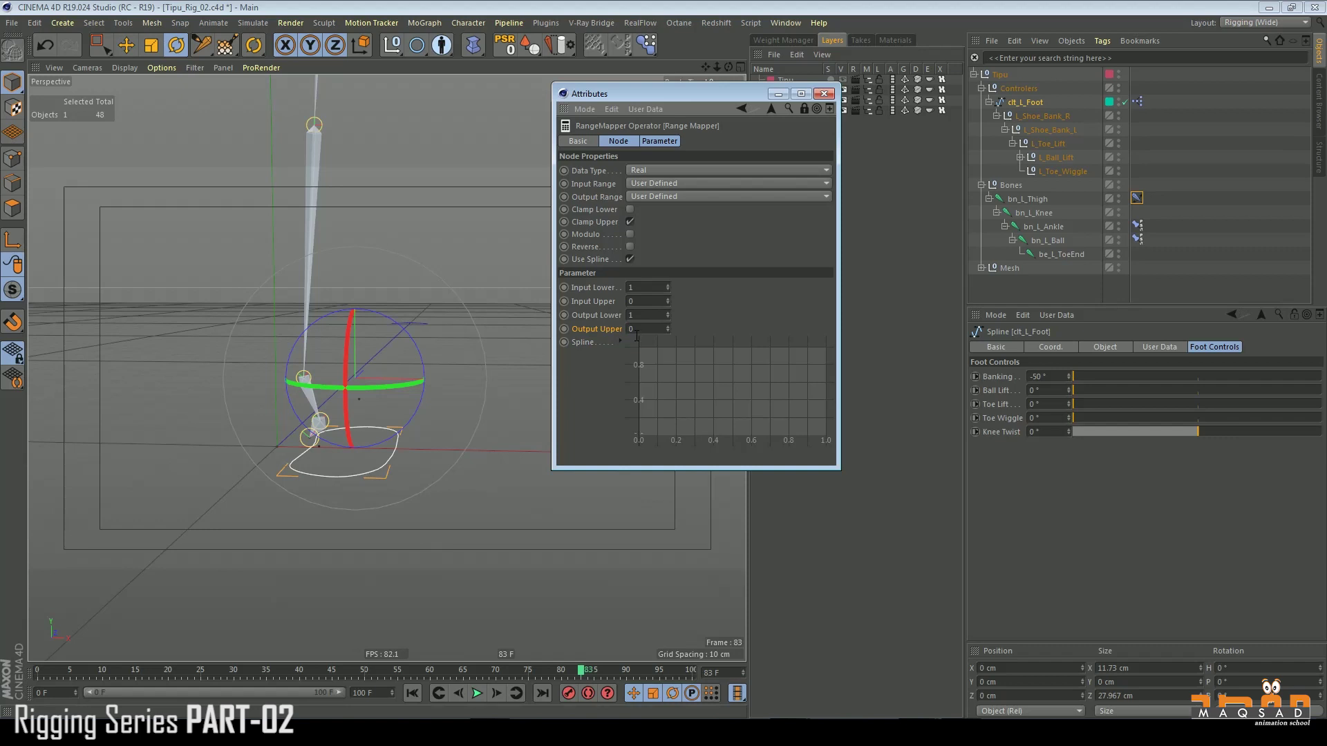
{"action": "mouse_move", "coordinate": [1097, 376]}
{"action": "left_mouse_down"}
{"action": "mouse_move", "coordinate": [1205, 399]}
{"action": "mouse_move", "coordinate": [1022, 380]}
{"action": "mouse_move", "coordinate": [1287, 375]}
{"action": "mouse_move", "coordinate": [1083, 376]}
{"action": "left_mouse_up"}
{"action": "right_click", "coordinate": [1069, 376]}
Step: Reopen clt_L_Foot's XPresso setup, reconnect Banking to the Range Mapper feeding L_Shoe_Bank_L, and close the XPresso Editor and Attributes windows
{"action": "double_click", "coordinate": [1138, 103]}
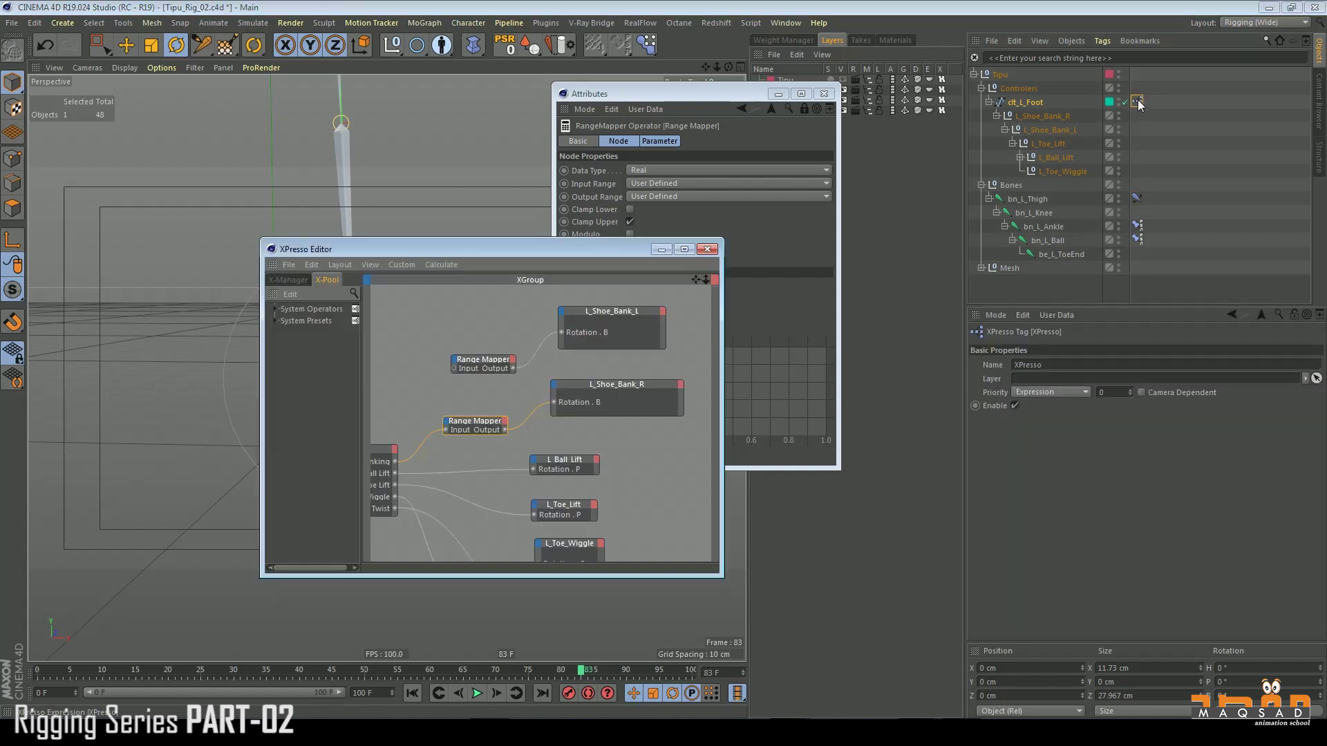
{"action": "middle_click_drag", "start_coordinate": [478, 344], "coordinate": [518, 337], "text": "alt"}
{"action": "left_click", "coordinate": [517, 354]}
{"action": "left_click", "coordinate": [439, 451]}
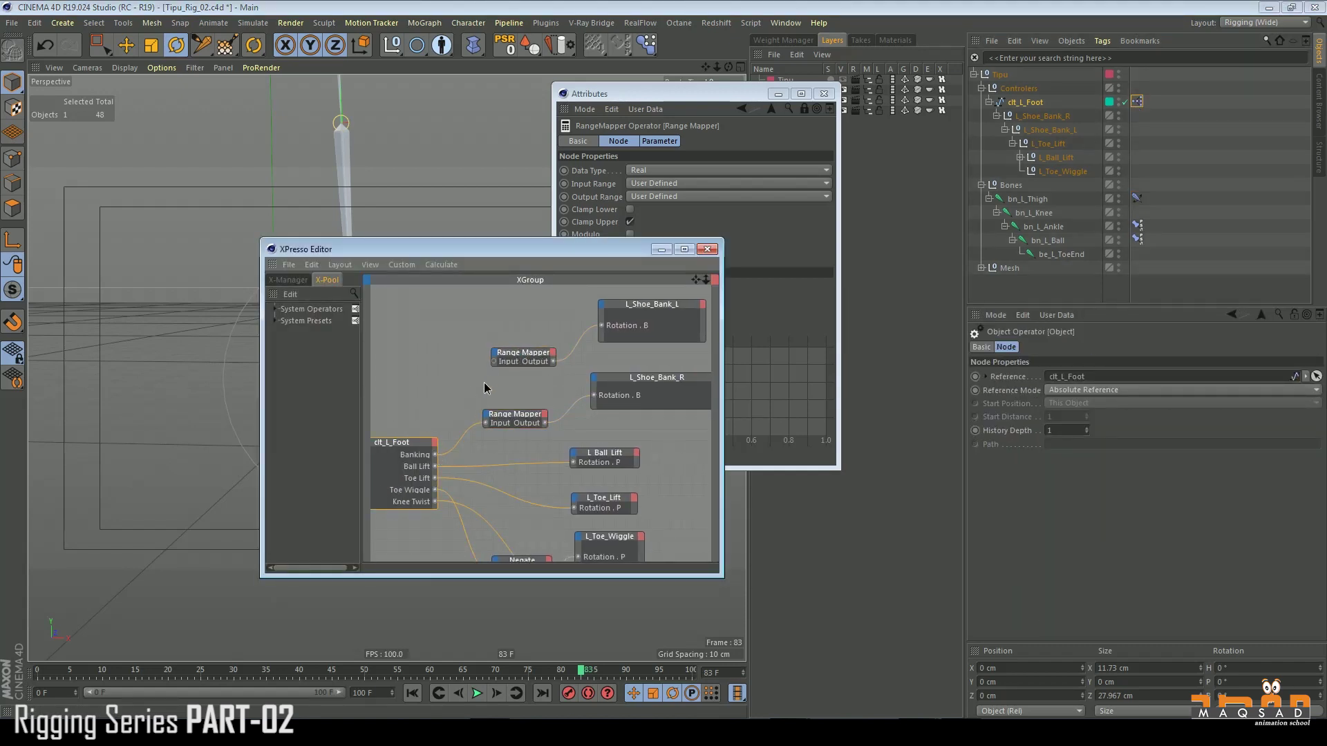
{"action": "left_click_drag", "start_coordinate": [482, 381], "coordinate": [494, 362]}
{"action": "left_click", "coordinate": [707, 250]}
{"action": "left_click", "coordinate": [823, 93]}
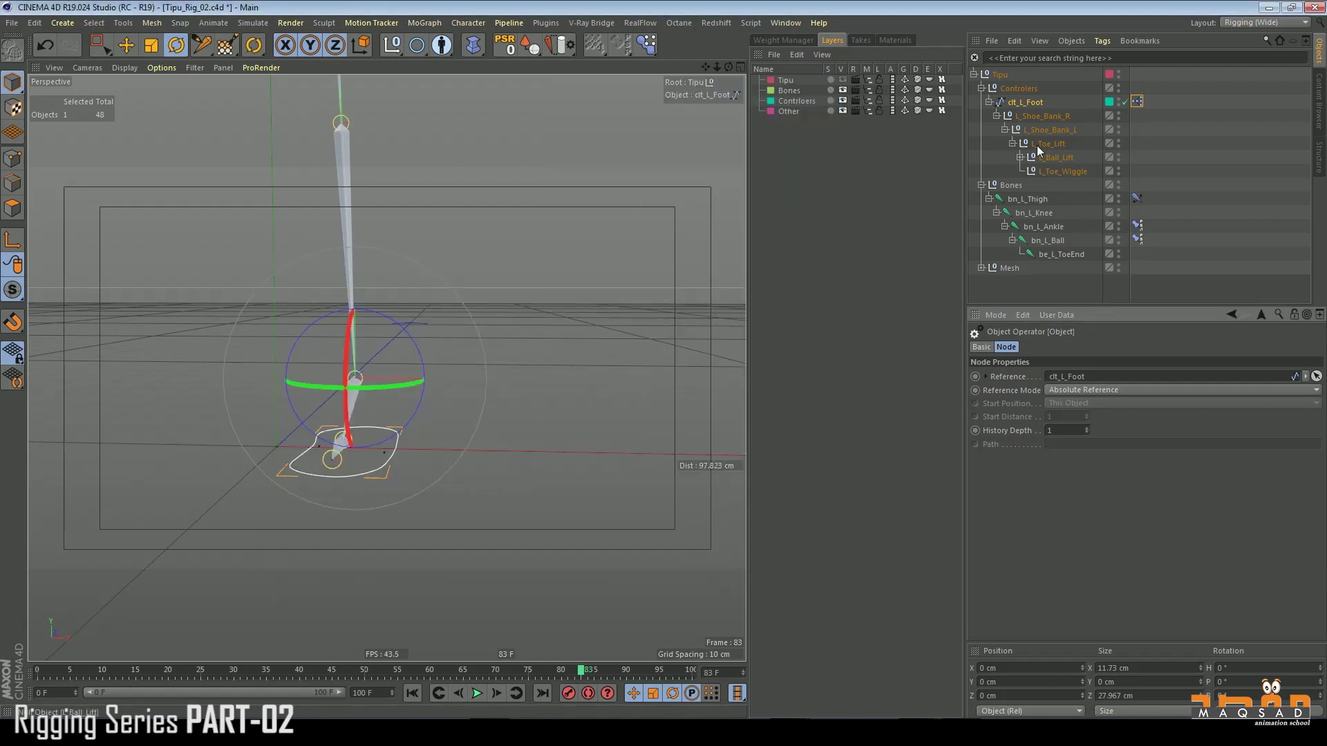
Step: Test clt_L_Foot's Banking slider and collapse the Controlers and bn_L_Thigh hierarchies
{"action": "left_click", "coordinate": [1051, 104]}
{"action": "mouse_move", "coordinate": [1199, 376]}
{"action": "left_mouse_down"}
{"action": "mouse_move", "coordinate": [1215, 375]}
{"action": "mouse_move", "coordinate": [1040, 360]}
{"action": "mouse_move", "coordinate": [1261, 374]}
{"action": "mouse_move", "coordinate": [1029, 414]}
{"action": "mouse_move", "coordinate": [1244, 377]}
{"action": "mouse_move", "coordinate": [1199, 377]}
{"action": "left_mouse_up"}
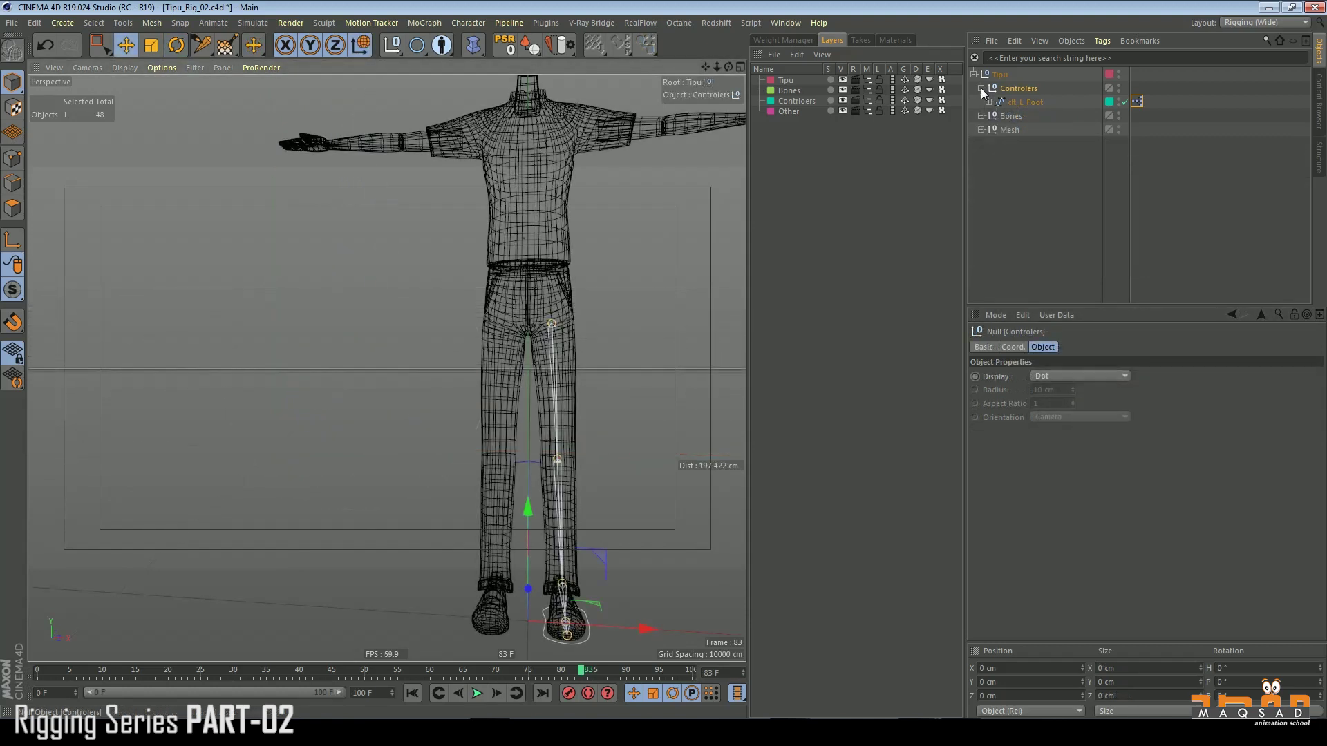
{"action": "left_click", "coordinate": [981, 88]}
{"action": "left_click", "coordinate": [981, 102]}
{"action": "left_click", "coordinate": [989, 116]}
{"action": "left_click", "coordinate": [1019, 161]}
{"action": "left_click", "coordinate": [1023, 118]}
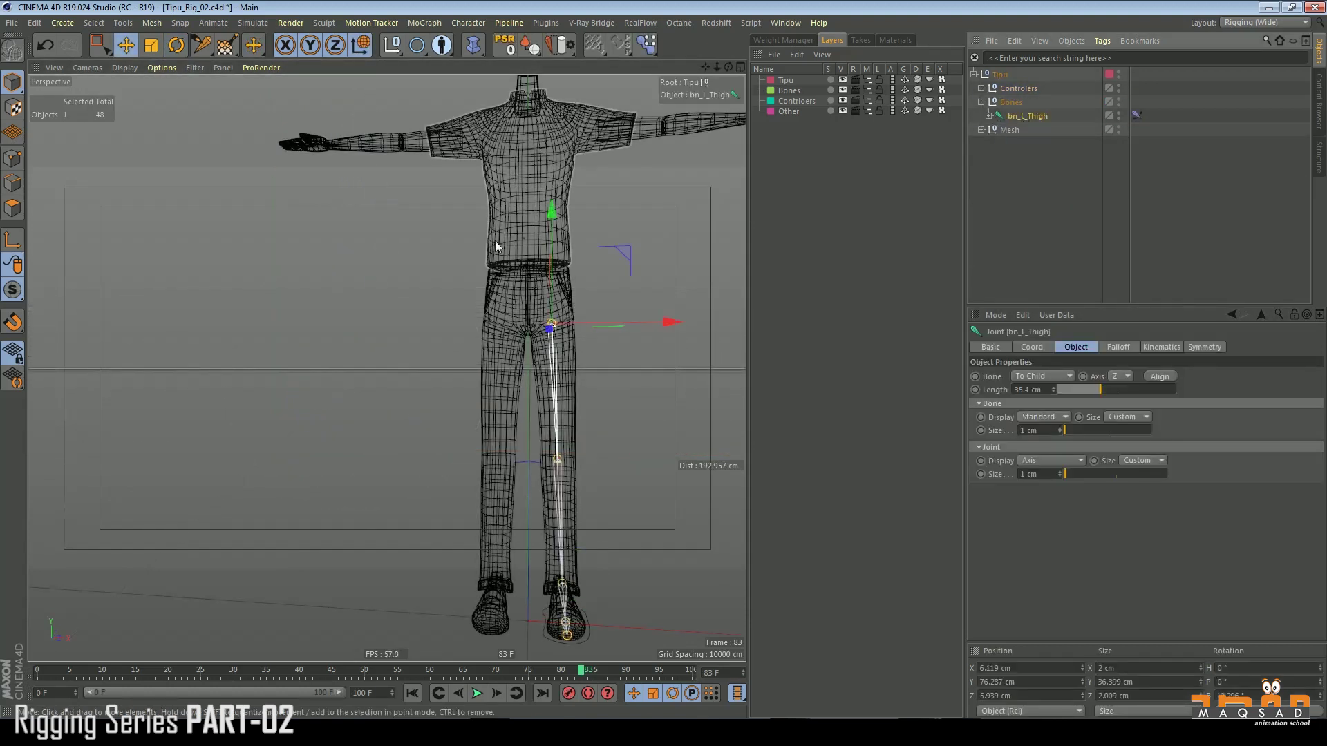
Step: In the front view, add a new joint inside the Bones group above bn_L_Thigh and rename it bn_Hip
{"action": "key", "text": "o"}
{"action": "key", "text": "F4"}
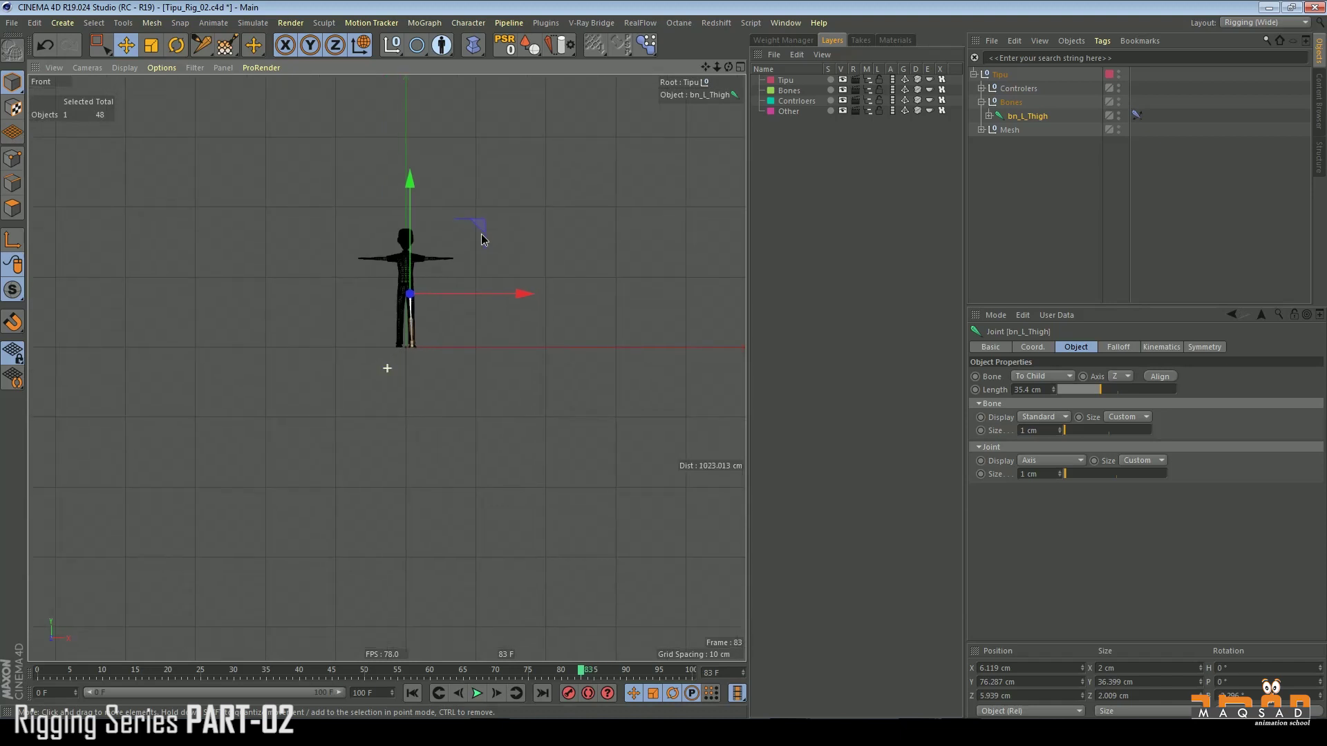
{"action": "scroll", "coordinate": [443, 262], "scroll_direction": "up", "scroll_amount": 6}
{"action": "scroll", "coordinate": [419, 267], "scroll_direction": "up", "scroll_amount": 2}
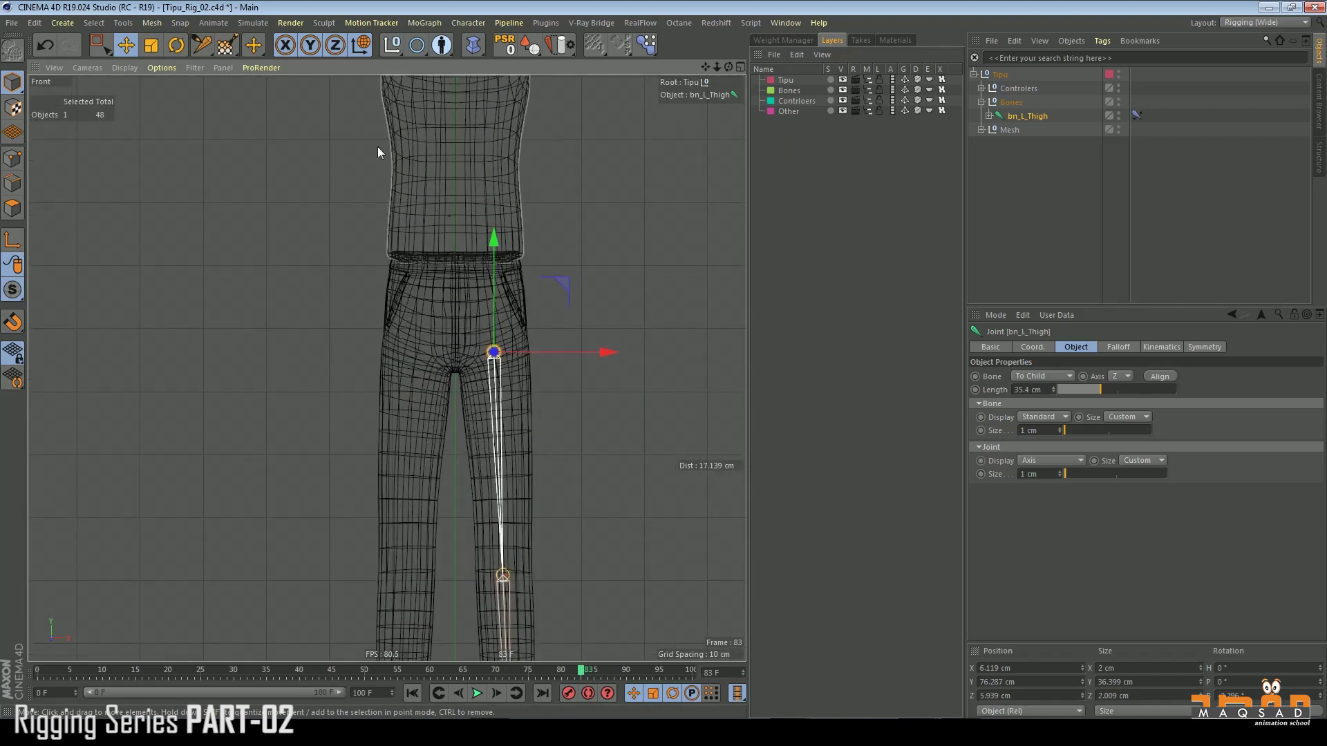
{"action": "left_click", "coordinate": [467, 23]}
{"action": "left_click", "coordinate": [492, 223]}
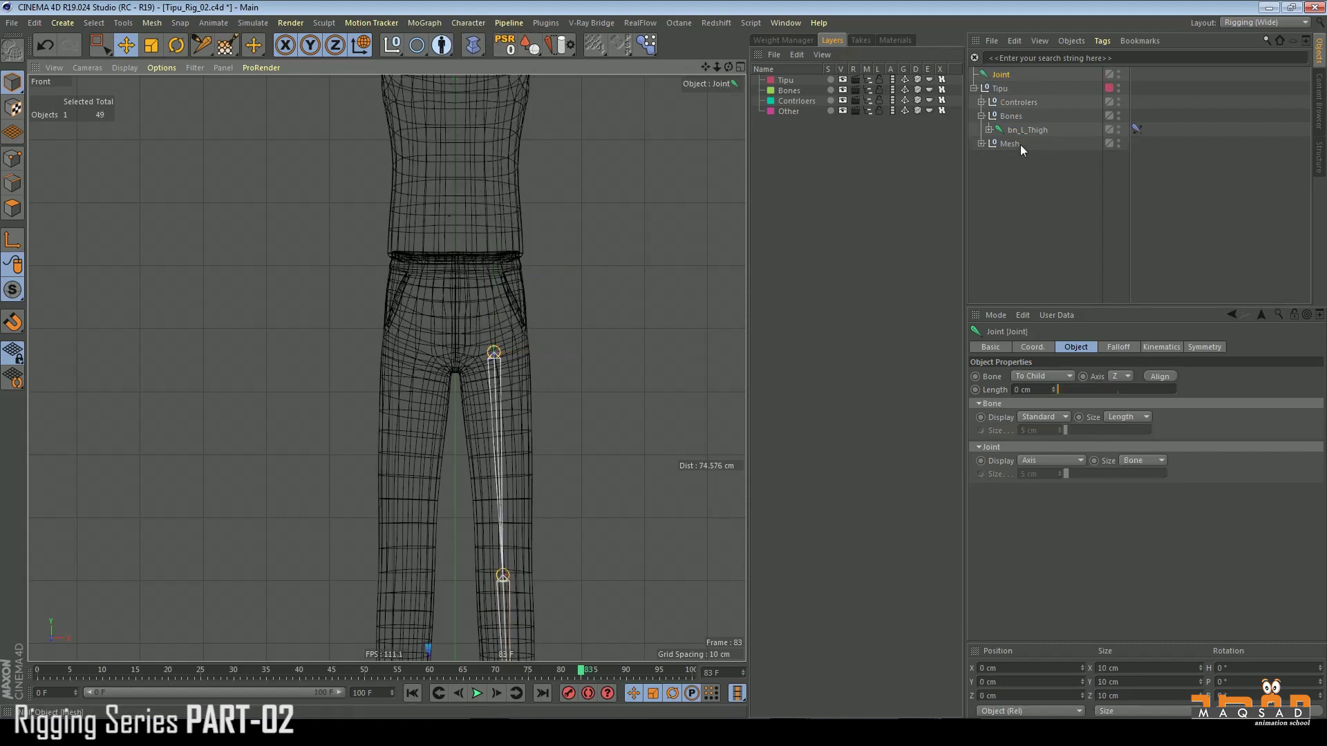
{"action": "left_click_drag", "start_coordinate": [1001, 74], "coordinate": [1011, 127]}
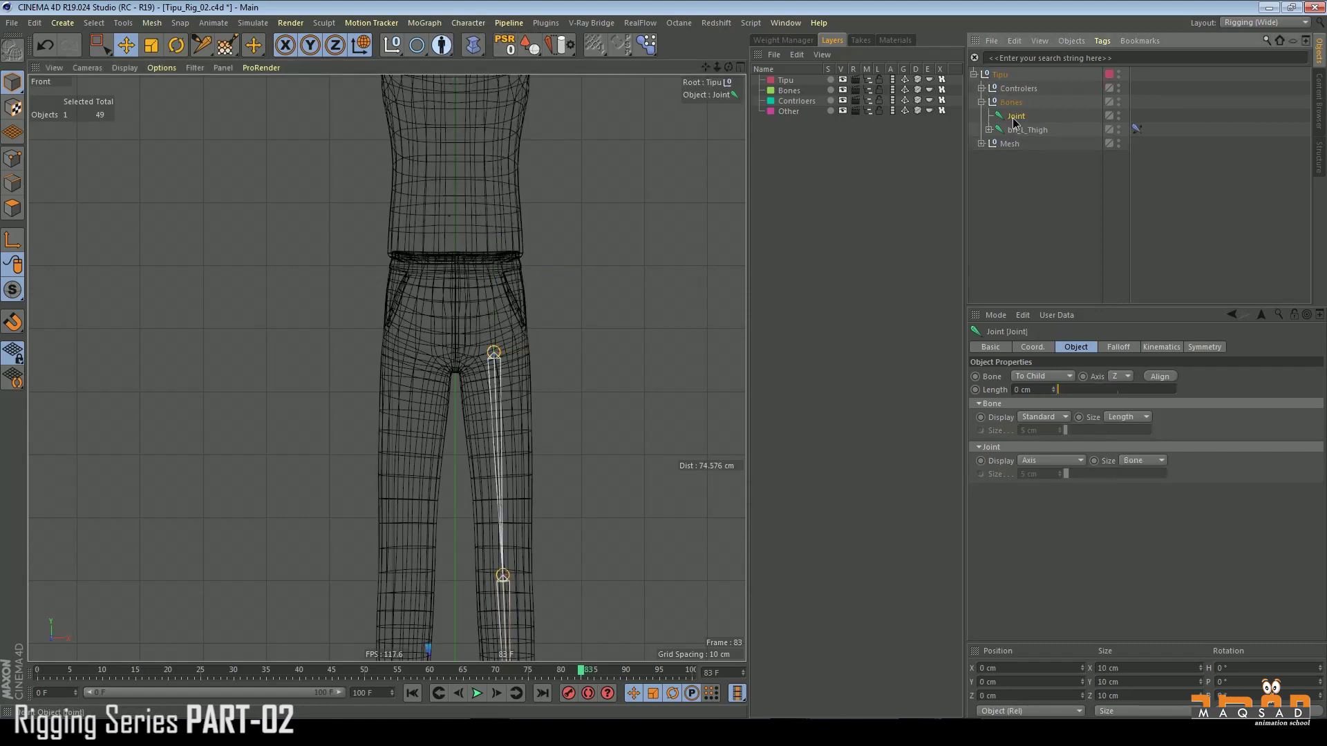
{"action": "double_click", "coordinate": [1026, 112]}
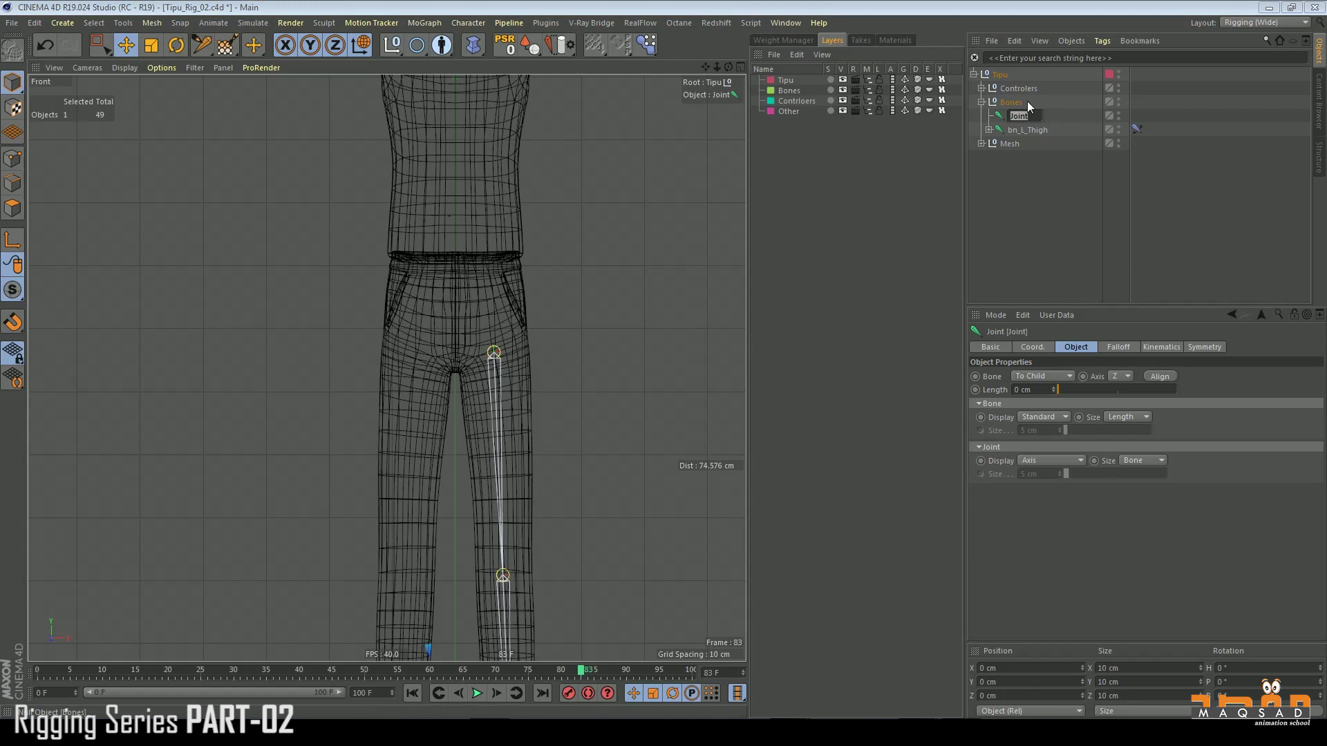
{"action": "type", "text": "bn_Hip"}
{"action": "key", "text": "Return"}
Step: Move the bn_Hip joint up to the centre of the pelvis and make bn_L_Thigh its child
{"action": "key", "text": "h"}
{"action": "left_click_drag", "start_coordinate": [541, 419], "coordinate": [539, 217]}
{"action": "right_click_drag", "start_coordinate": [540, 292], "coordinate": [592, 304], "text": "alt"}
{"action": "left_click_drag", "start_coordinate": [544, 349], "coordinate": [551, 360]}
{"action": "left_click_drag", "start_coordinate": [1028, 130], "coordinate": [1028, 117]}
{"action": "scroll", "coordinate": [549, 202], "scroll_direction": "down", "scroll_amount": 5}
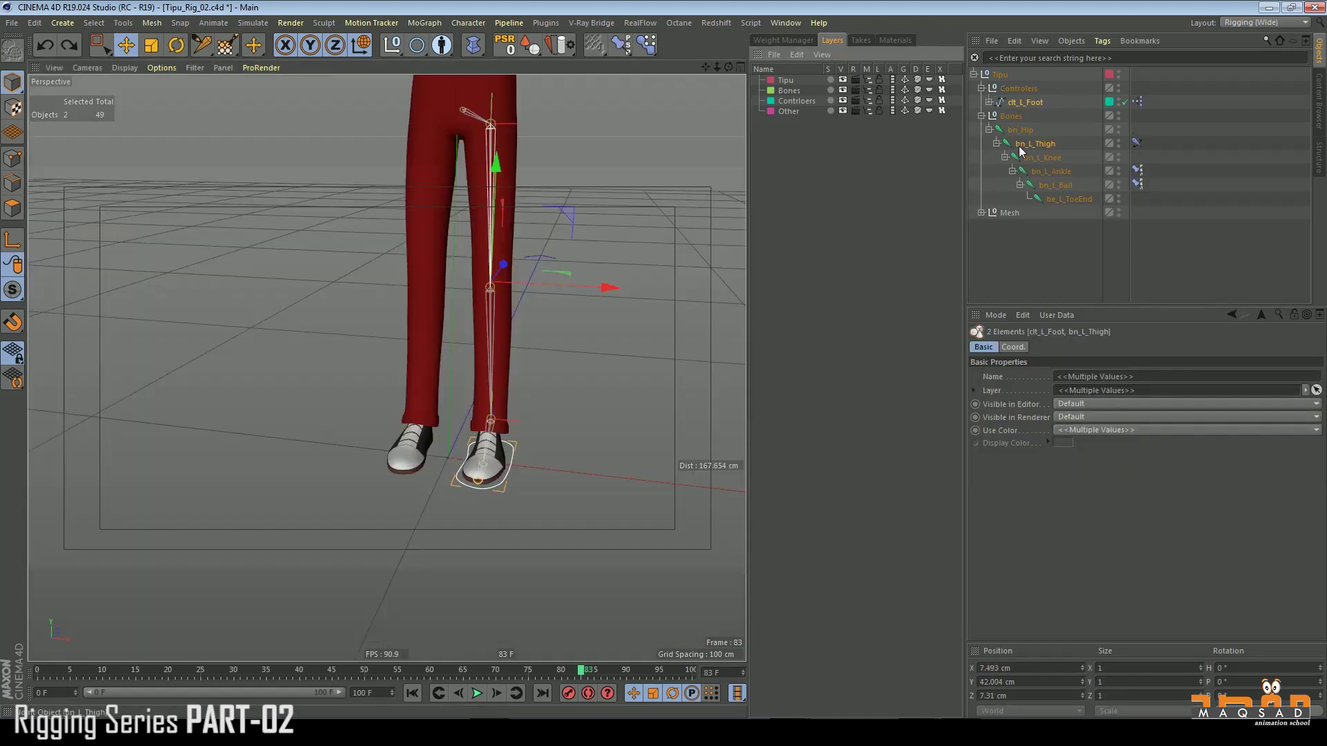
Step: Select bn_L_Thigh together with the clt_L_Foot controller
{"action": "left_click", "coordinate": [1044, 235]}
{"action": "left_click", "coordinate": [1030, 146]}
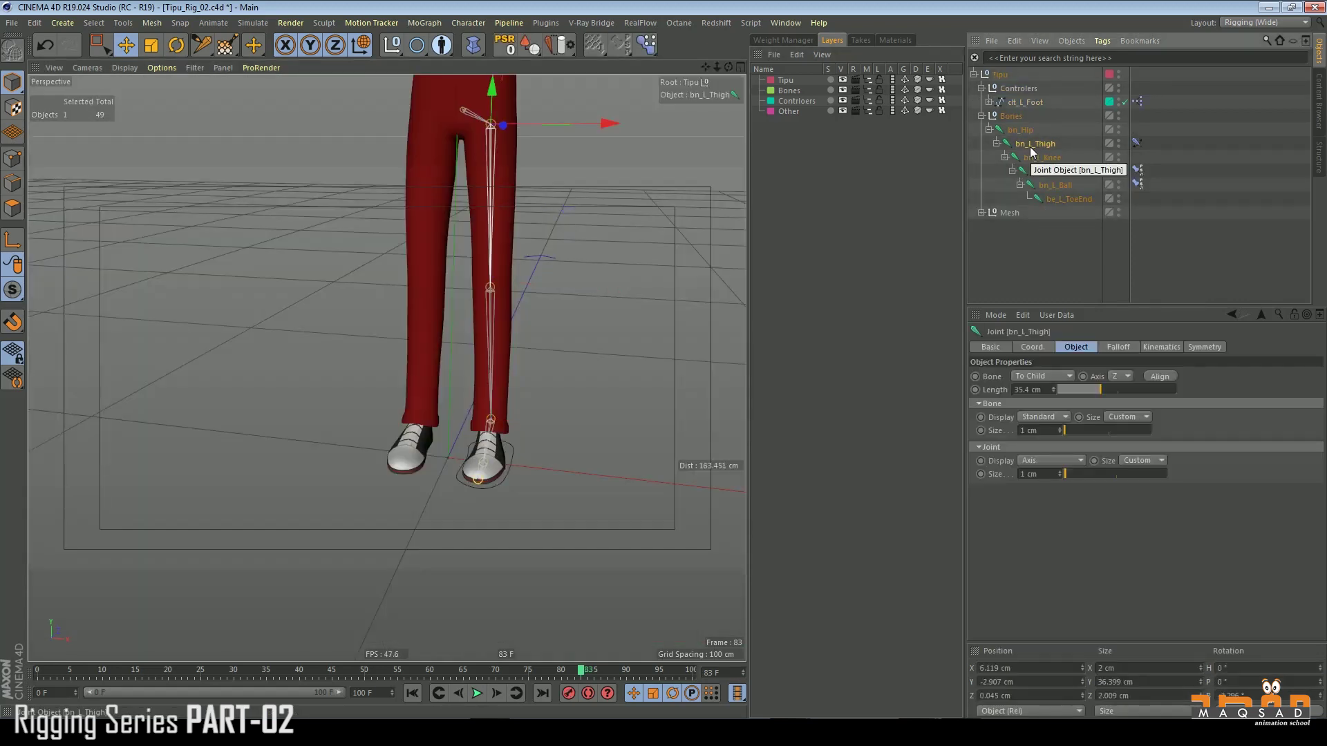
{"action": "left_click", "coordinate": [1022, 103], "text": "ctrl"}
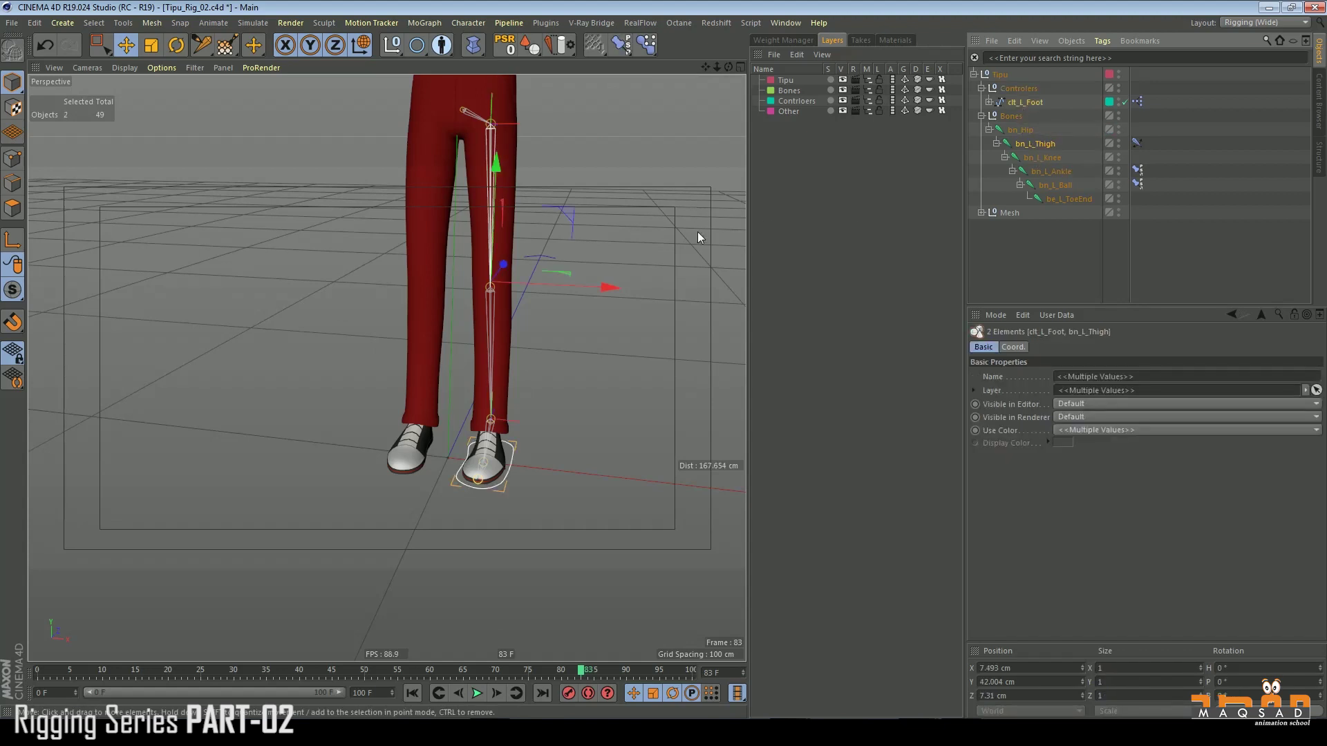
{"action": "scroll", "coordinate": [603, 351], "scroll_direction": "down", "scroll_amount": 4}
Step: Try to mirror bn_L_Thigh and clt_L_Foot with their children using the Mirror Tool, replacing L with R in the names
{"action": "left_click", "coordinate": [468, 22]}
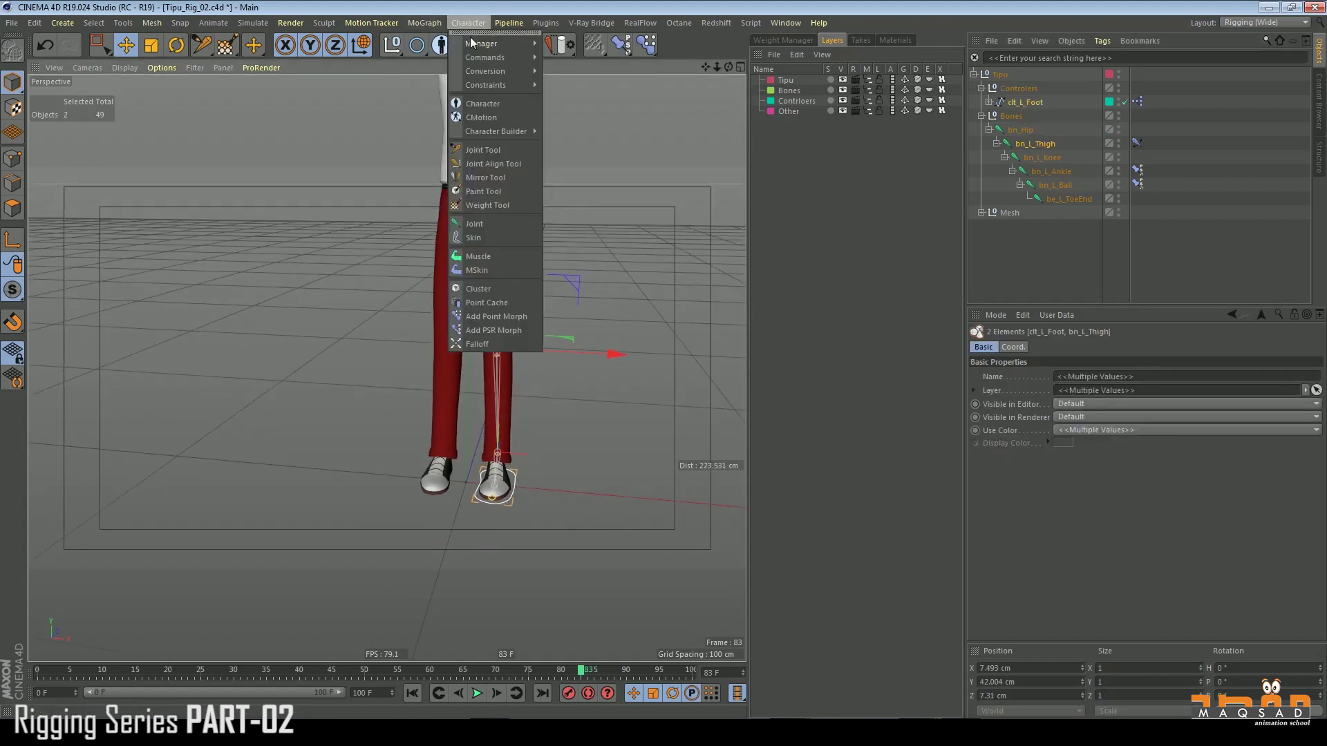
{"action": "left_click", "coordinate": [499, 178]}
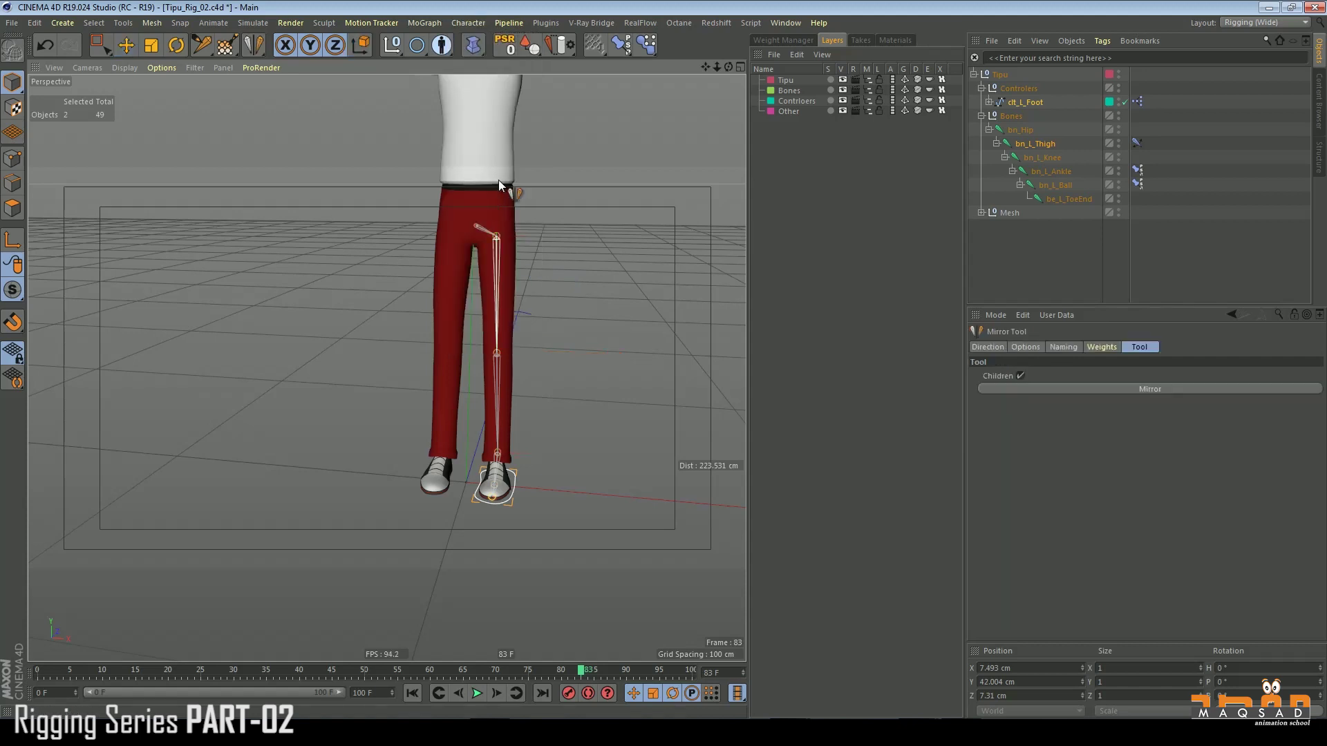
{"action": "left_click", "coordinate": [988, 347]}
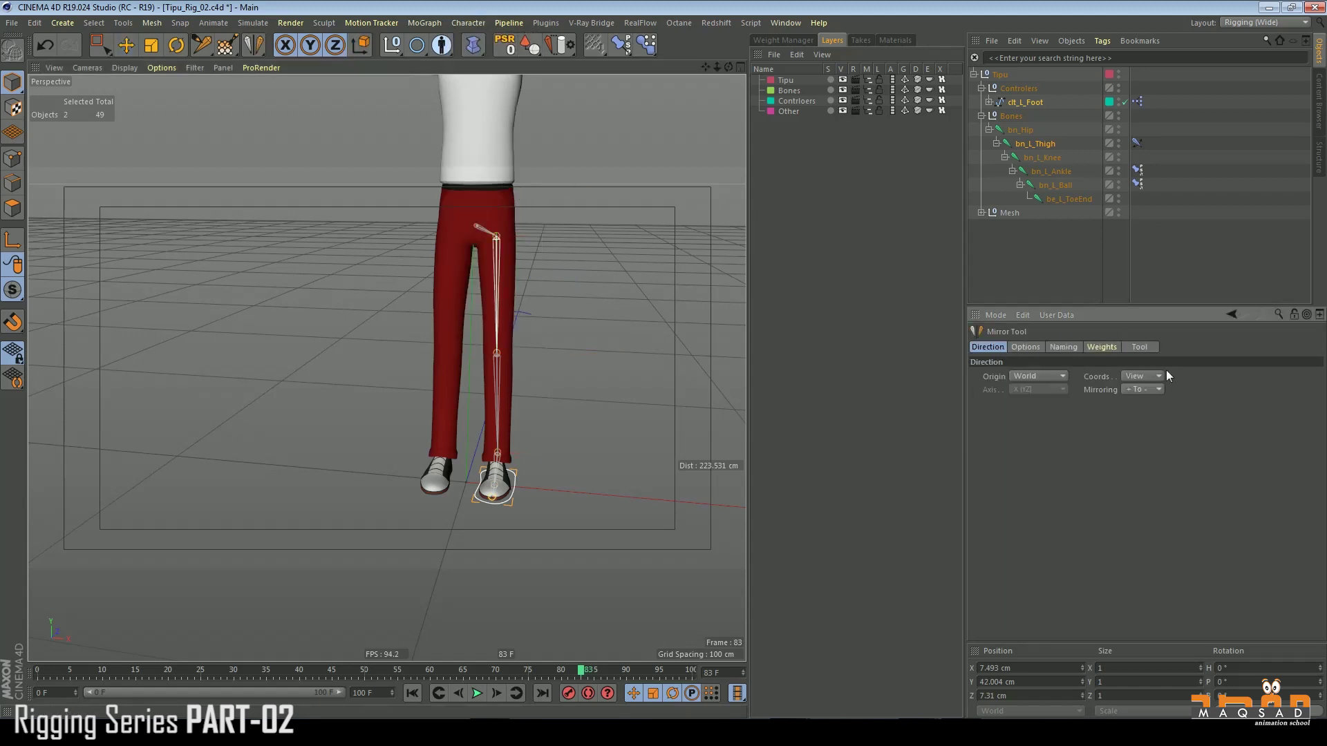
{"action": "left_click", "coordinate": [1030, 346]}
{"action": "left_click", "coordinate": [1058, 347]}
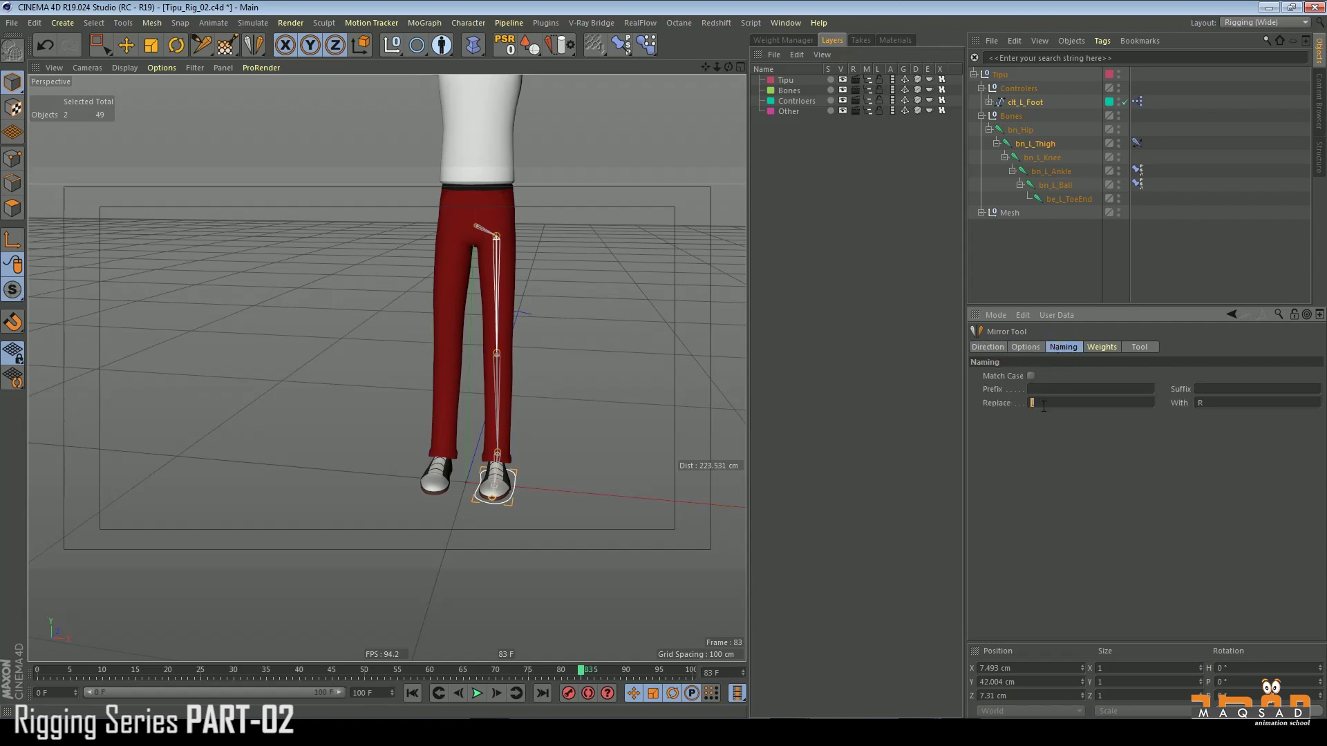
{"action": "left_click", "coordinate": [1138, 347]}
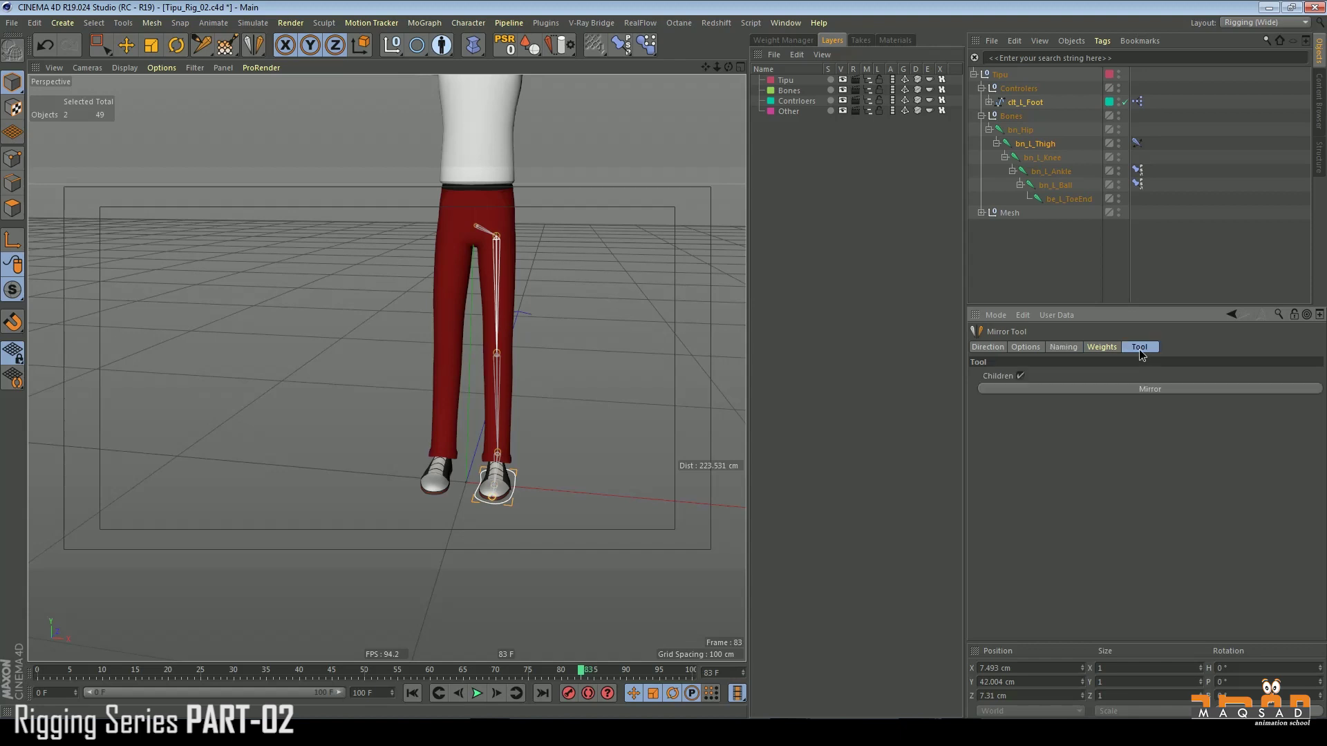
{"action": "left_click", "coordinate": [1128, 385]}
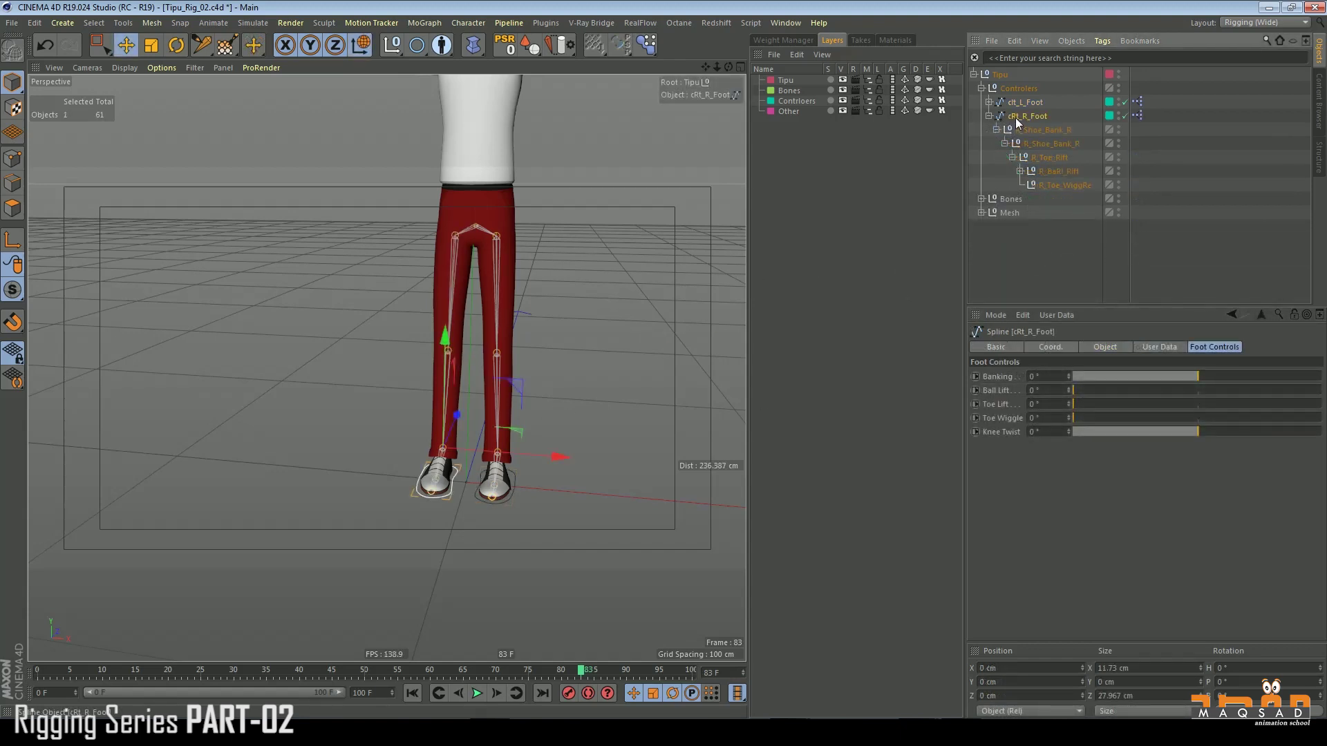
Step: Undo the mirroring of the left leg and foot controller, and expand the Bones hierarchy
{"action": "key", "text": "ctrl+z"}
{"action": "key", "text": "ctrl+z"}
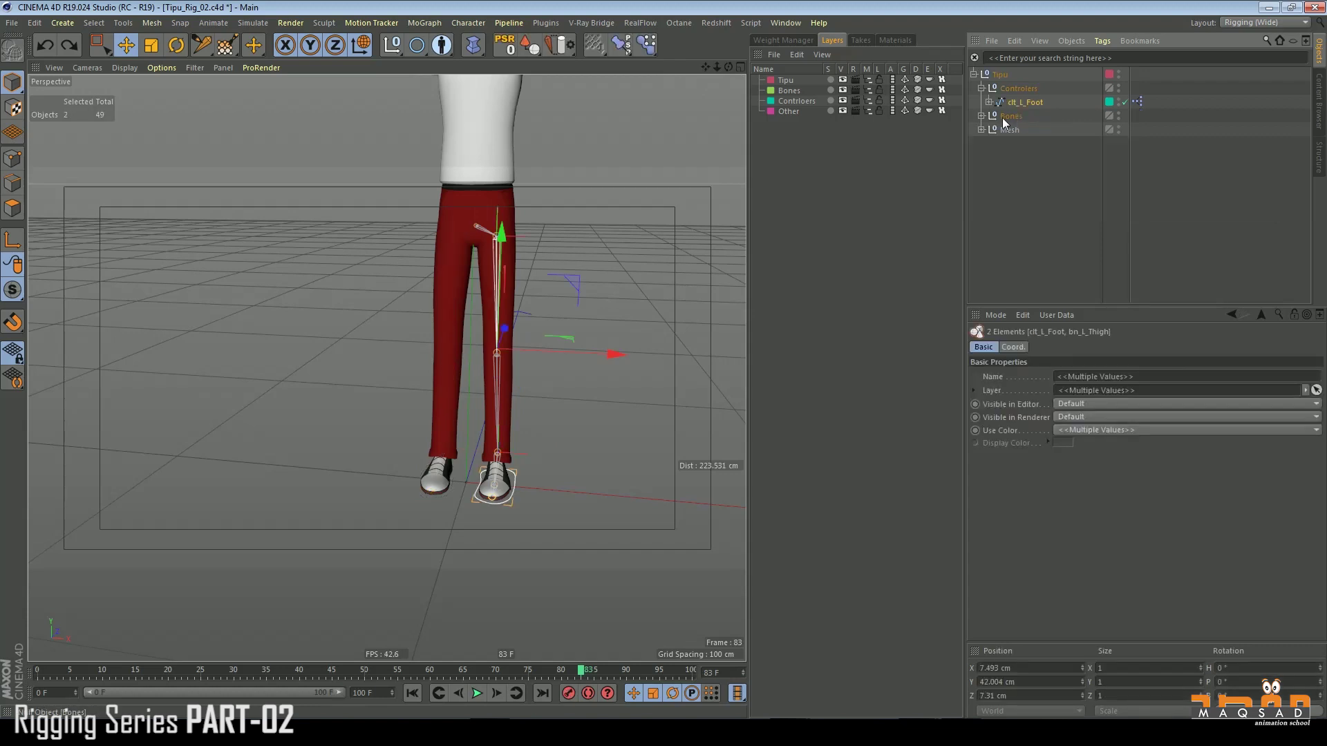
{"action": "left_click", "coordinate": [980, 116]}
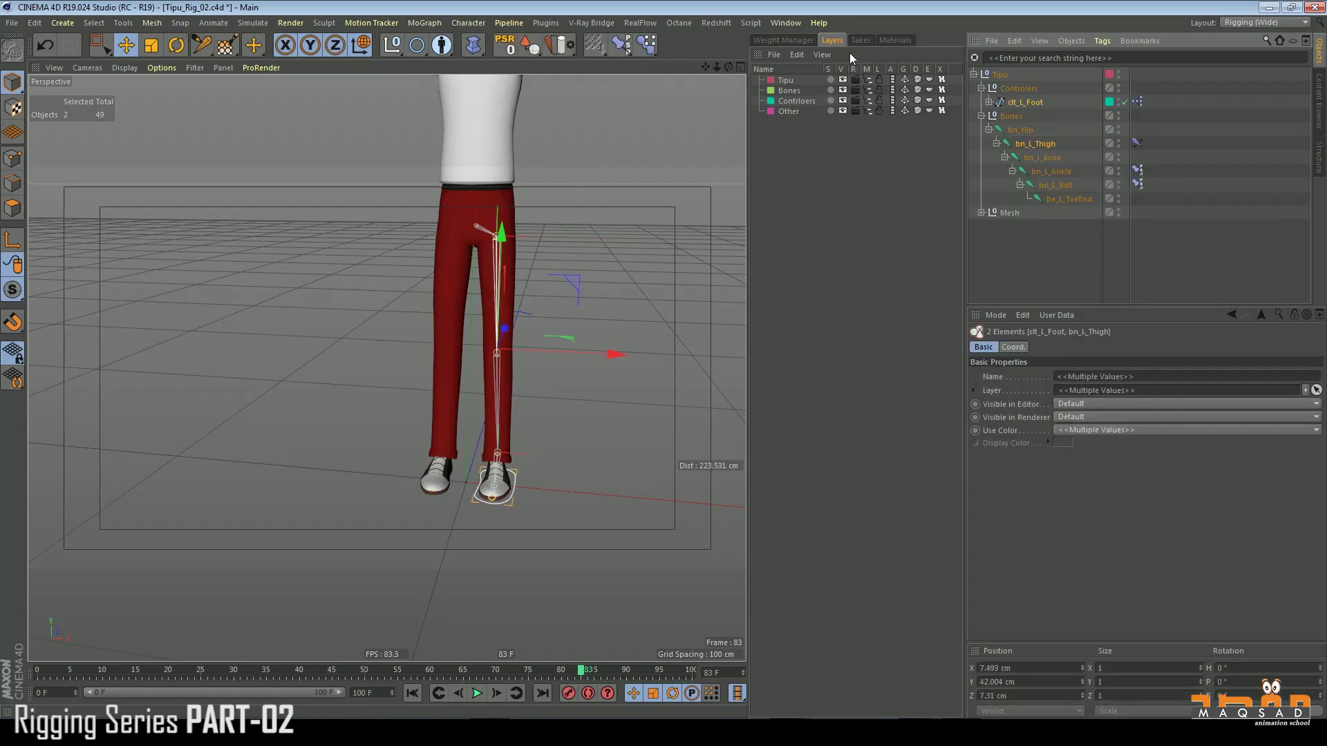
Step: Mirror bn_L_Thigh and clt_L_Foot with their children using the Mirror Tool, replacing _L_ with _R_ in the names
{"action": "left_click", "coordinate": [468, 22]}
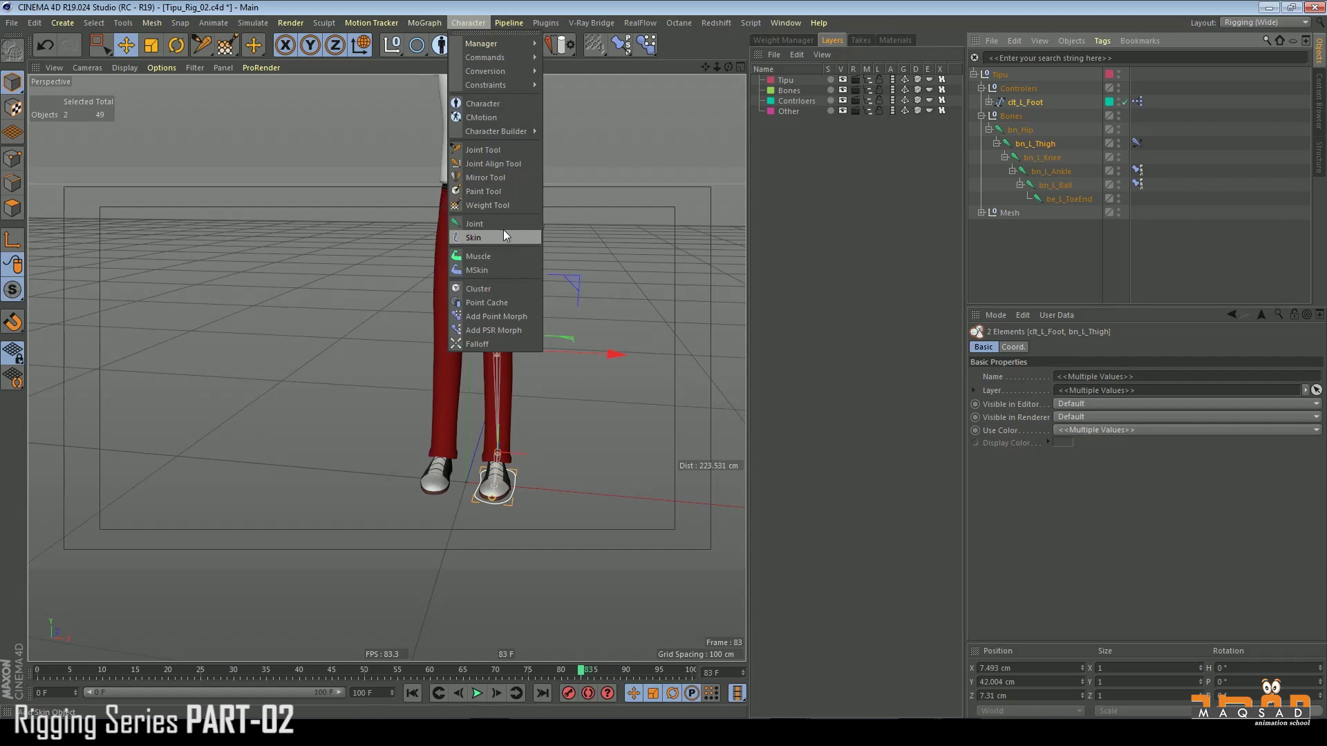
{"action": "left_click", "coordinate": [491, 178]}
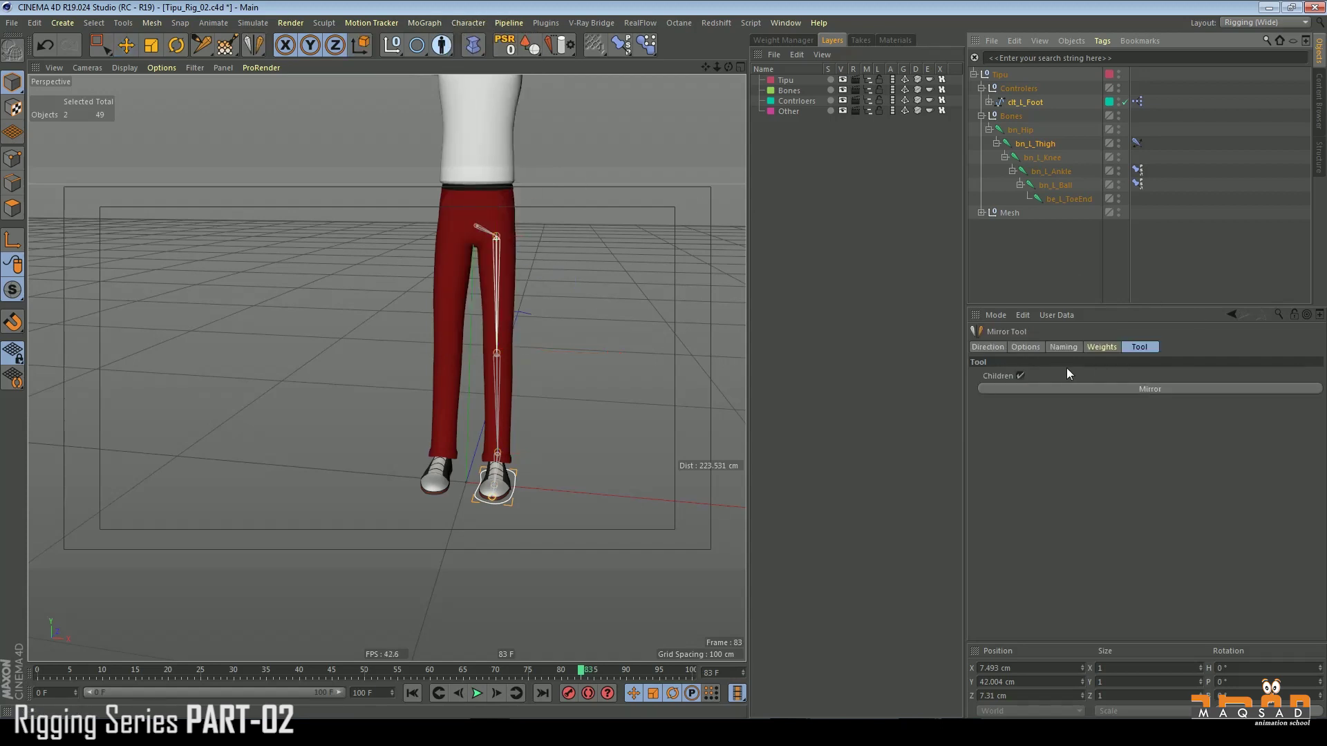
{"action": "left_click", "coordinate": [1062, 348]}
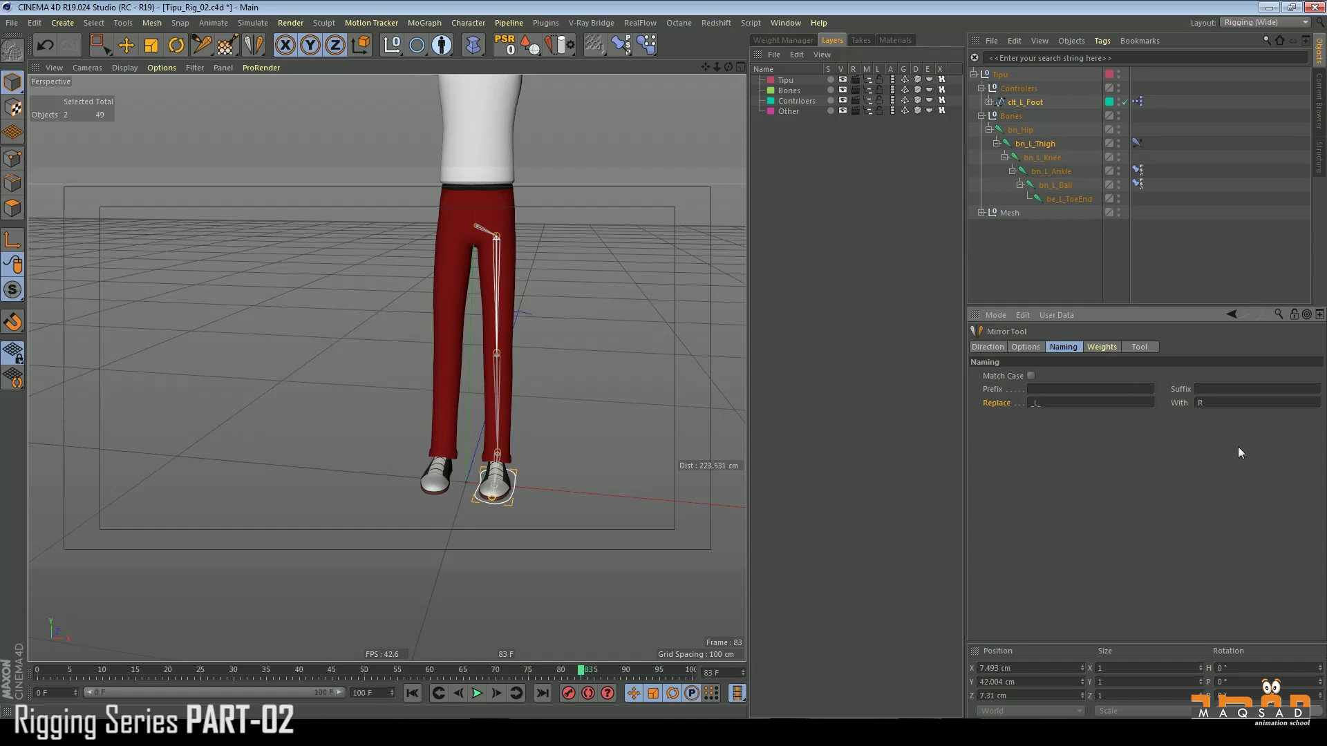
{"action": "type", "text": "_"}
{"action": "left_click", "coordinate": [1147, 348]}
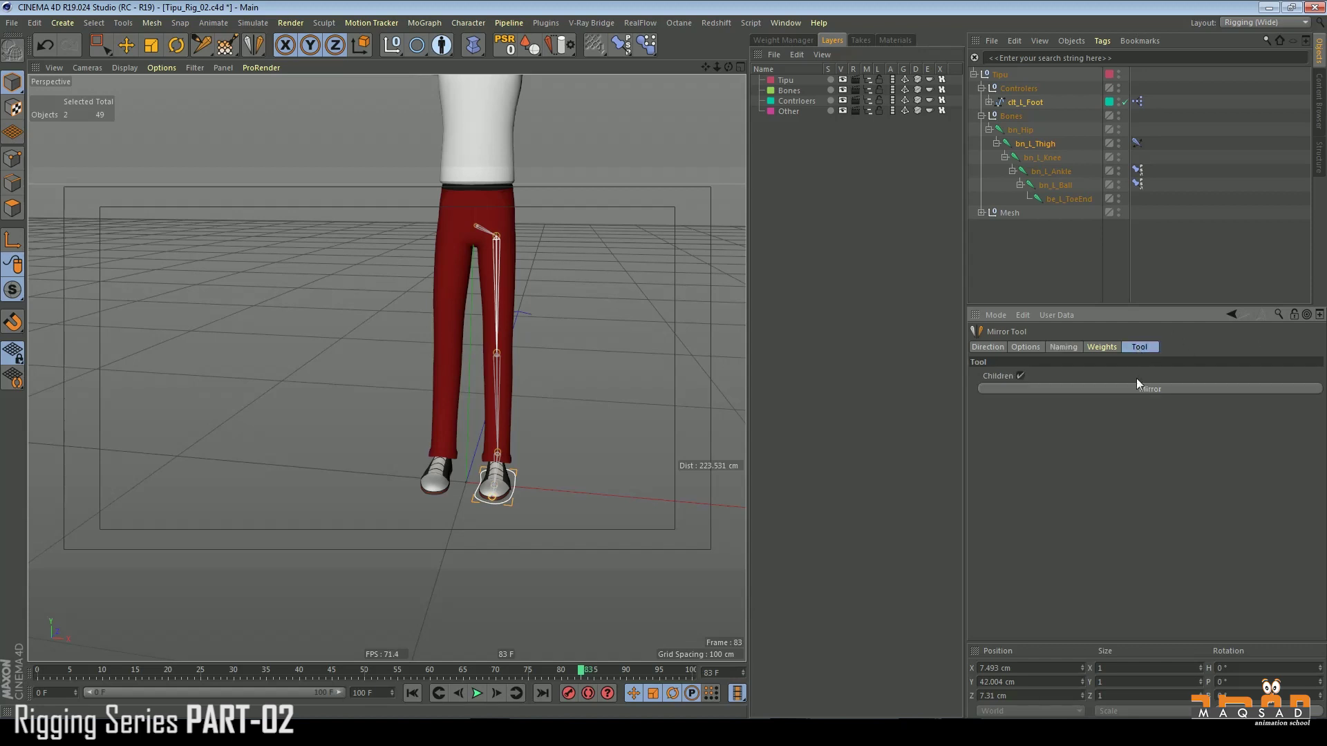
{"action": "left_click", "coordinate": [1134, 386]}
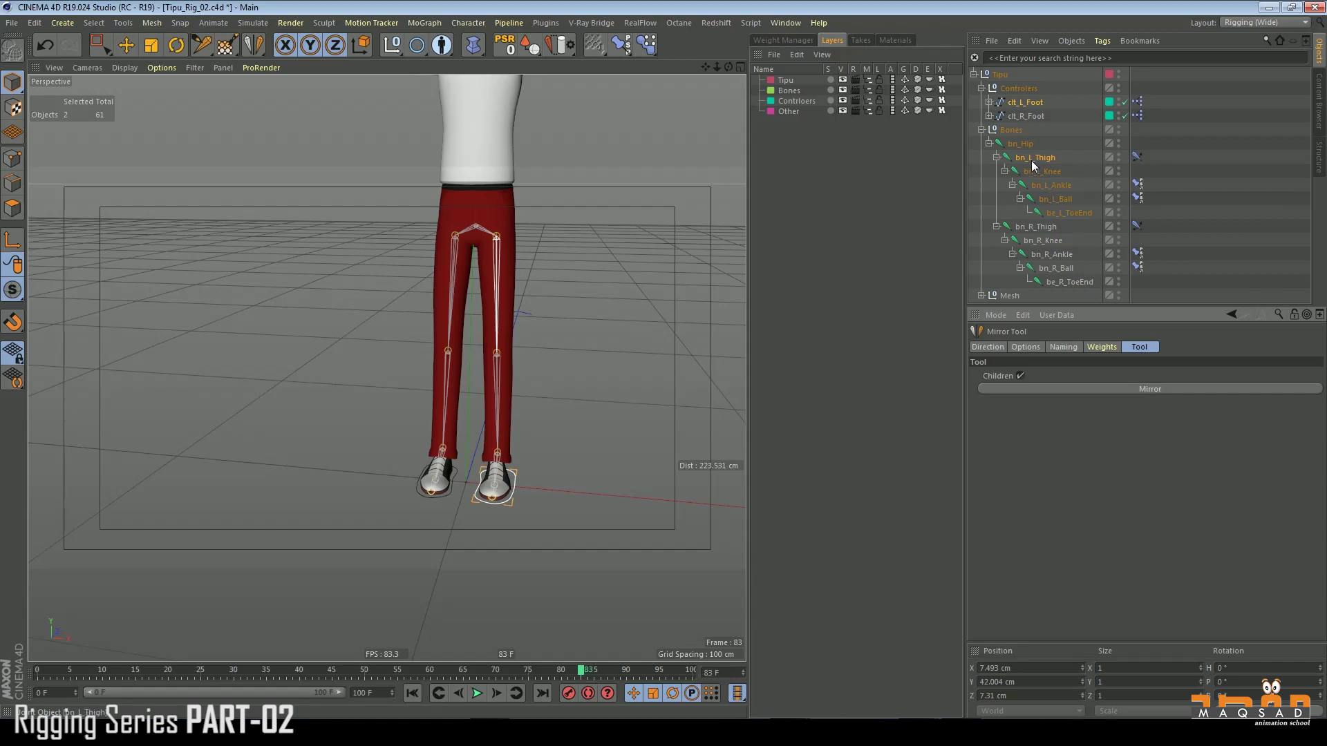
Step: Collapse the Bones hierarchy, and test clt_R_Foot's Banking slider on the right foot, resetting it to 0°
{"action": "left_click", "coordinate": [981, 130]}
{"action": "left_click", "coordinate": [1022, 113]}
{"action": "key", "text": "e"}
{"action": "scroll", "coordinate": [508, 373], "scroll_direction": "up", "scroll_amount": 5}
{"action": "left_click_drag", "start_coordinate": [587, 382], "coordinate": [666, 346], "text": "alt"}
{"action": "left_click", "coordinate": [1017, 114]}
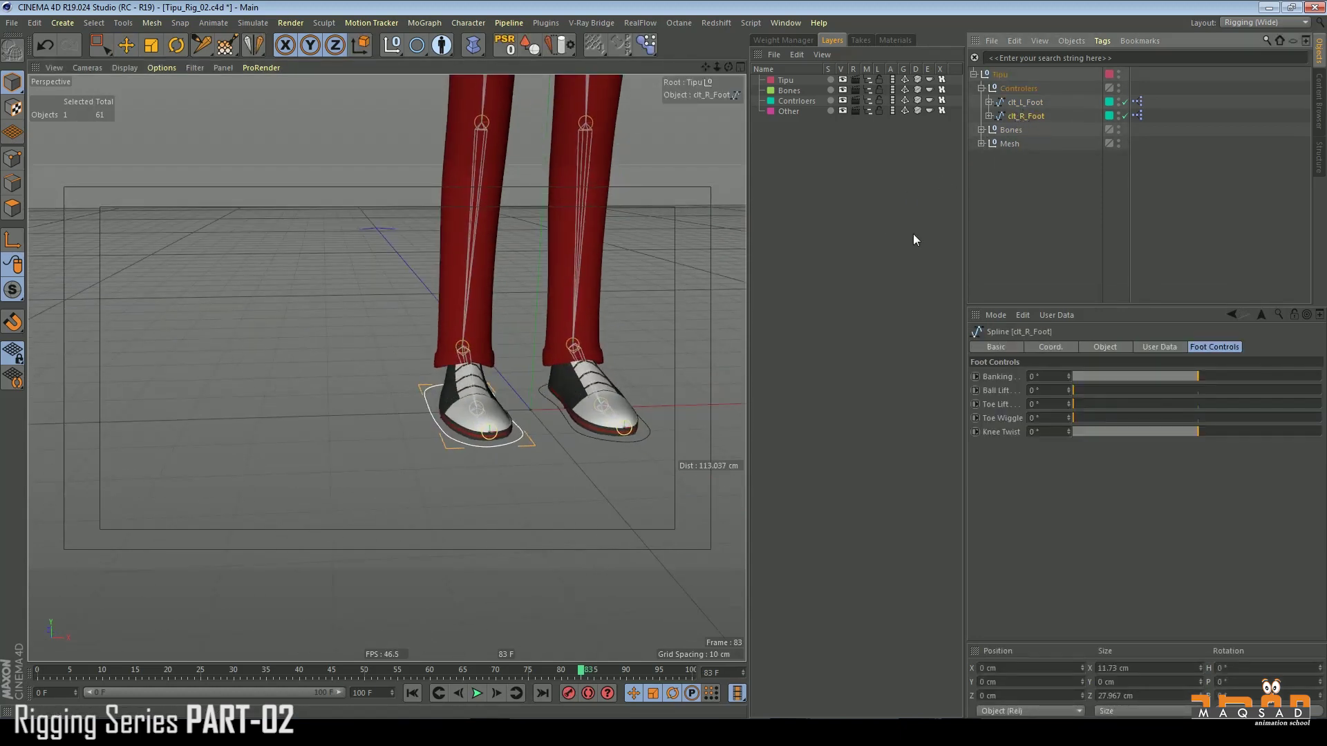
{"action": "scroll", "coordinate": [580, 415], "scroll_direction": "down", "scroll_amount": 5}
{"action": "left_click_drag", "start_coordinate": [1278, 376], "coordinate": [1321, 391]}
{"action": "right_click", "coordinate": [1069, 377]}
Step: Viewing the legs from the side, test clt_R_Foot's Toe Lift up to 60° and its Toe Wiggle, resetting the sliders to 0°
{"action": "left_click_drag", "start_coordinate": [415, 380], "coordinate": [351, 331], "text": "alt"}
{"action": "right_click", "coordinate": [1069, 390]}
{"action": "left_click_drag", "start_coordinate": [1075, 405], "coordinate": [1322, 406]}
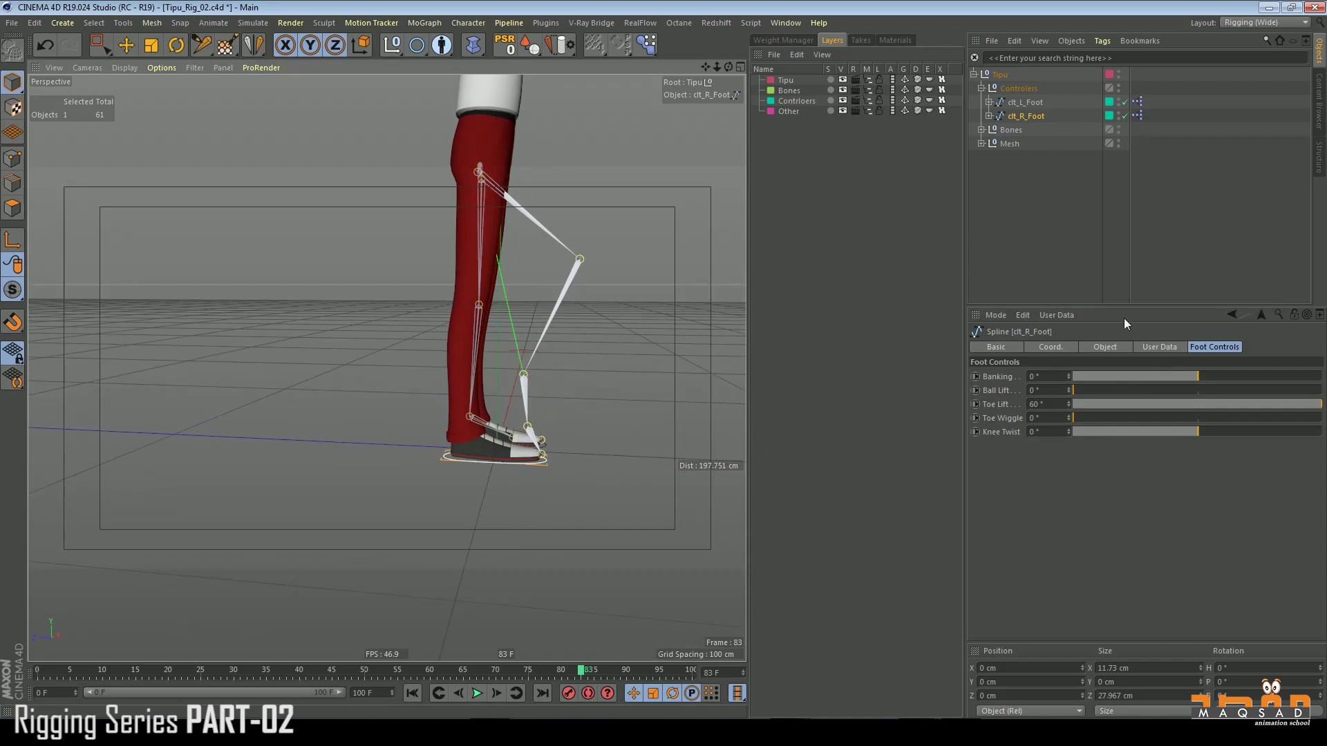
{"action": "left_click", "coordinate": [1072, 405]}
{"action": "left_click_drag", "start_coordinate": [1075, 417], "coordinate": [1204, 395]}
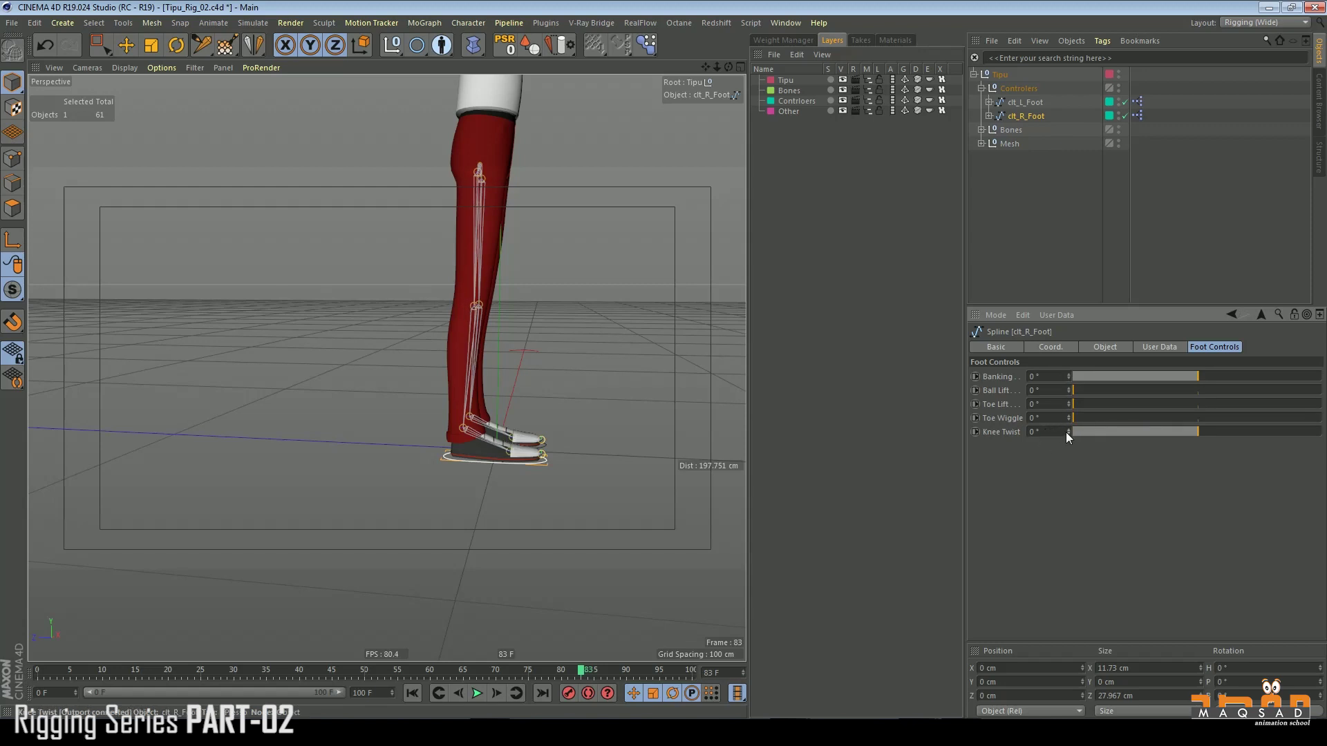
Step: Activate the Move tool and show the character in the left side view
{"action": "mouse_move", "coordinate": [480, 339]}
{"action": "left_mouse_down", "text": "alt"}
{"action": "mouse_move", "coordinate": [459, 353]}
{"action": "mouse_move", "coordinate": [494, 356]}
{"action": "mouse_move", "coordinate": [485, 343]}
{"action": "left_mouse_up", "text": "alt"}
{"action": "key", "text": "e"}
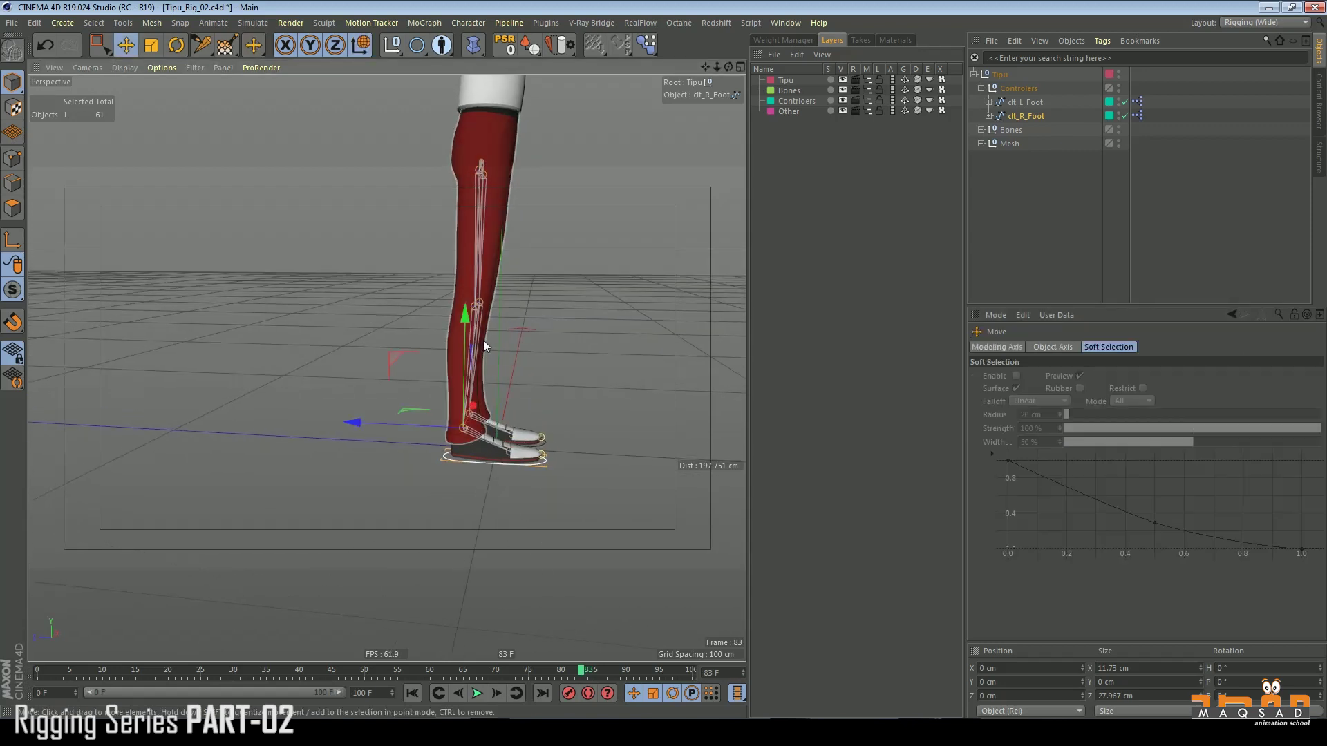
{"action": "key", "text": "F4"}
{"action": "right_click_drag", "start_coordinate": [412, 324], "coordinate": [392, 173], "text": "alt"}
{"action": "key", "text": "F3"}
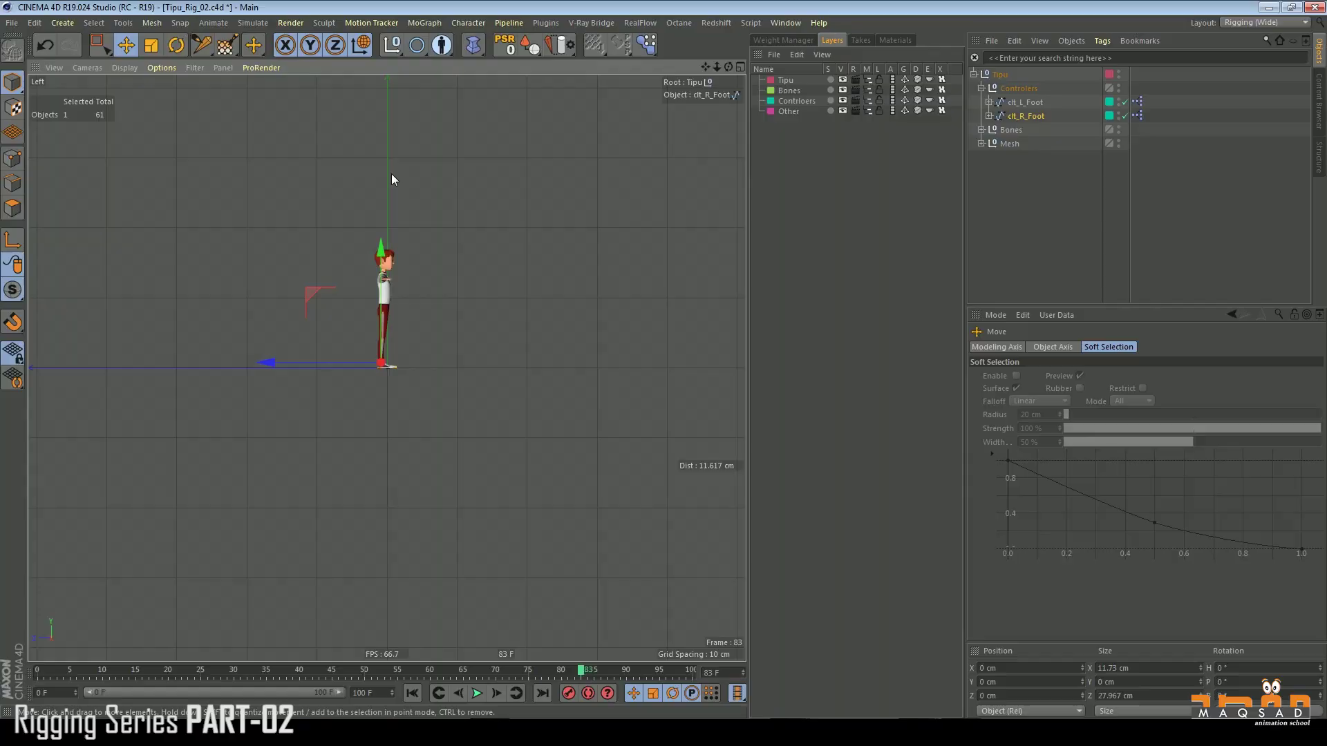